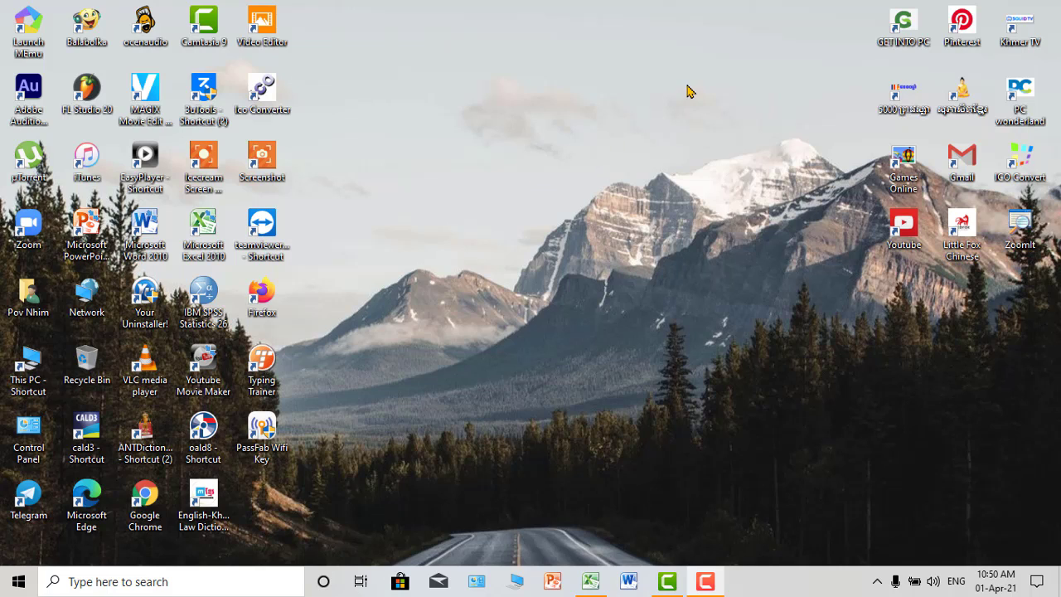
Step: Refresh the desktop and switch to the open Excel address workbook
right_click(515, 179)
click(566, 200)
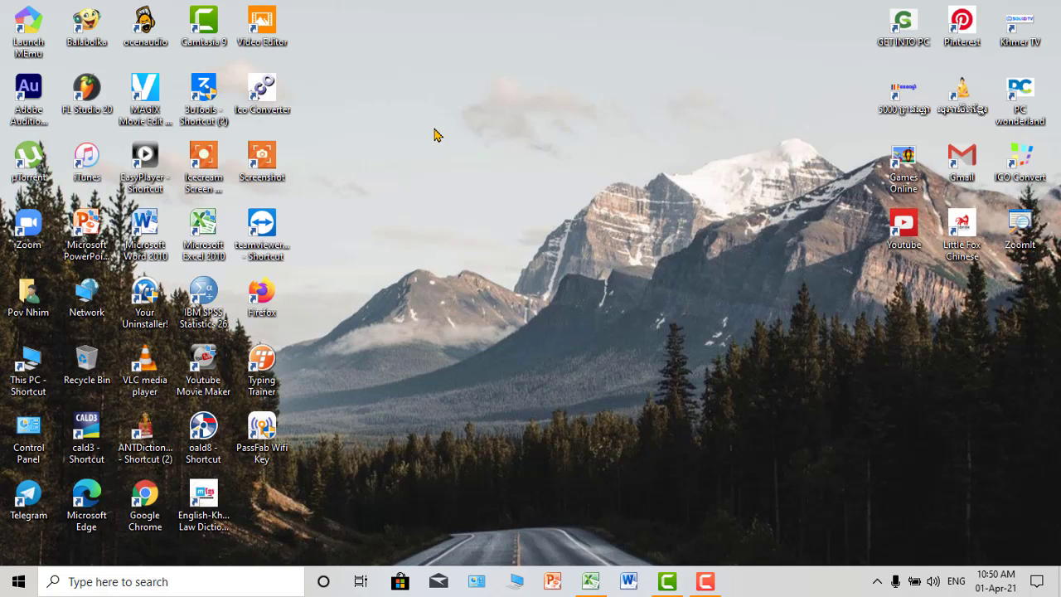
right_click(405, 122)
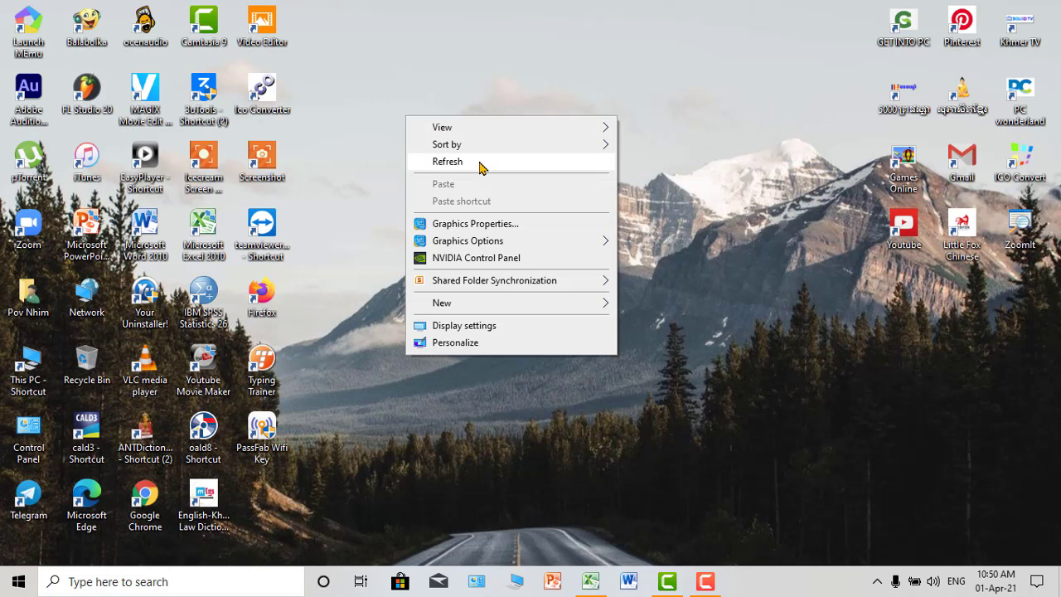
click(482, 164)
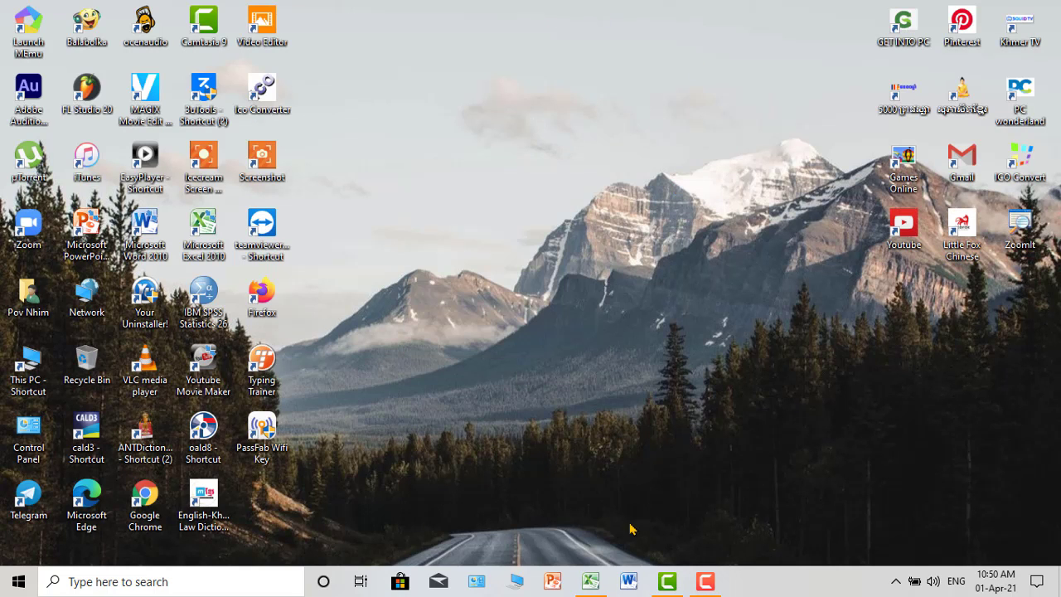
click(590, 581)
Step: Examine the birthplace, parents' names and current-residence columns of the Sheet1 table
drag(800, 544, 713, 552)
scroll(534, 422, up, 2)
scroll(534, 423, down, 2)
scroll(479, 418, down, 3)
scroll(497, 408, up, 3)
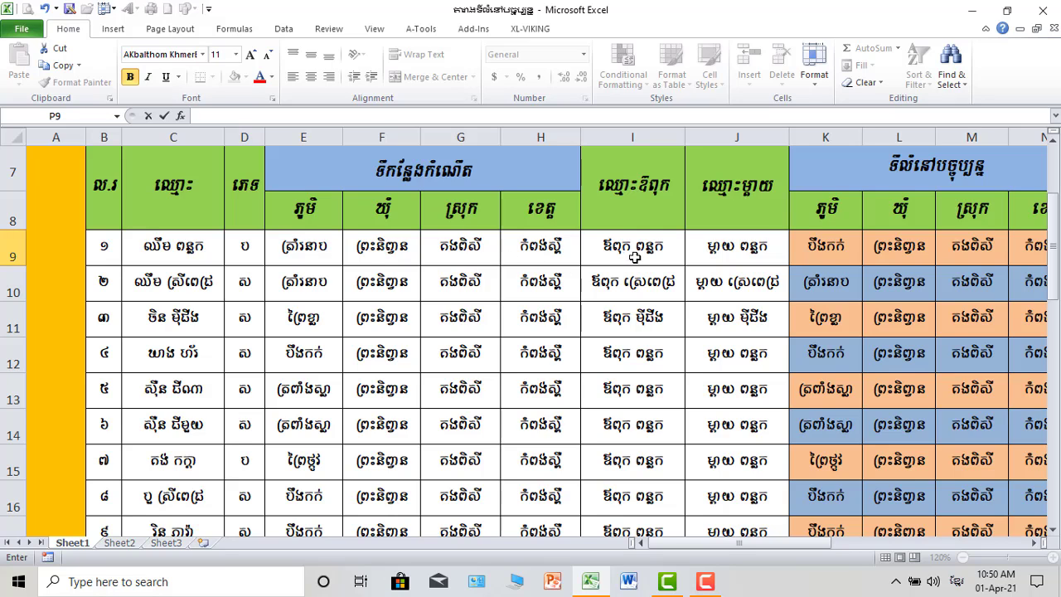
drag(801, 545, 775, 553)
mouse_move(766, 547)
mouse_down()
mouse_move(791, 547)
mouse_move(777, 547)
mouse_up()
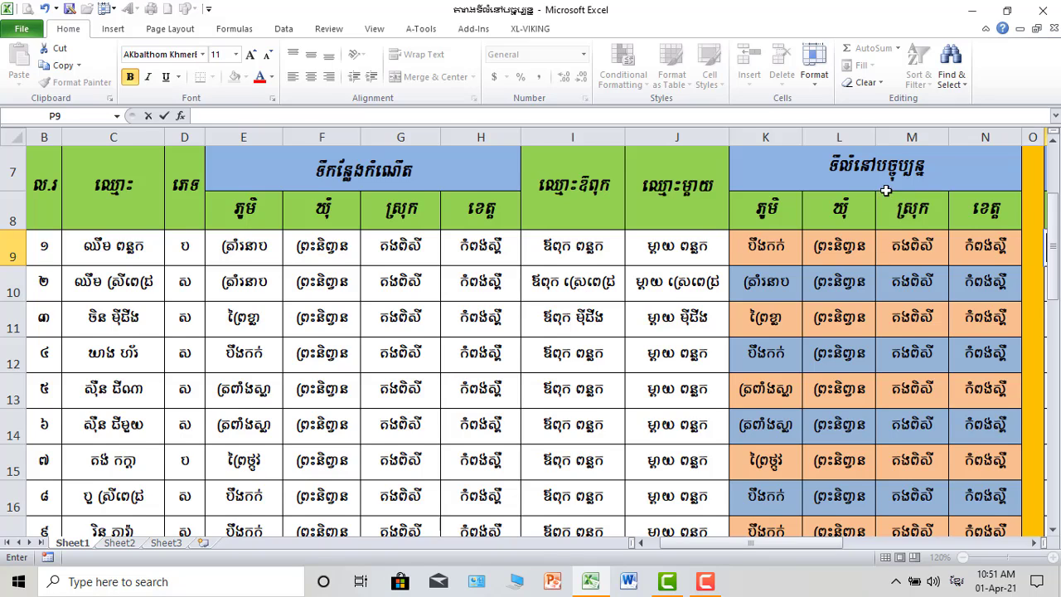
scroll(880, 184, up, 1)
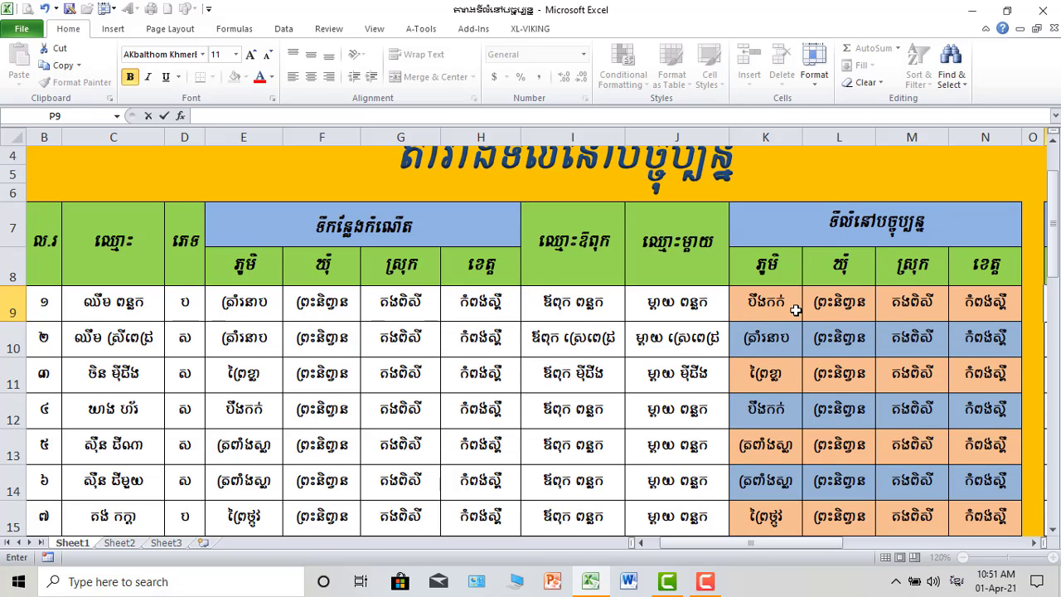
drag(765, 543, 787, 545)
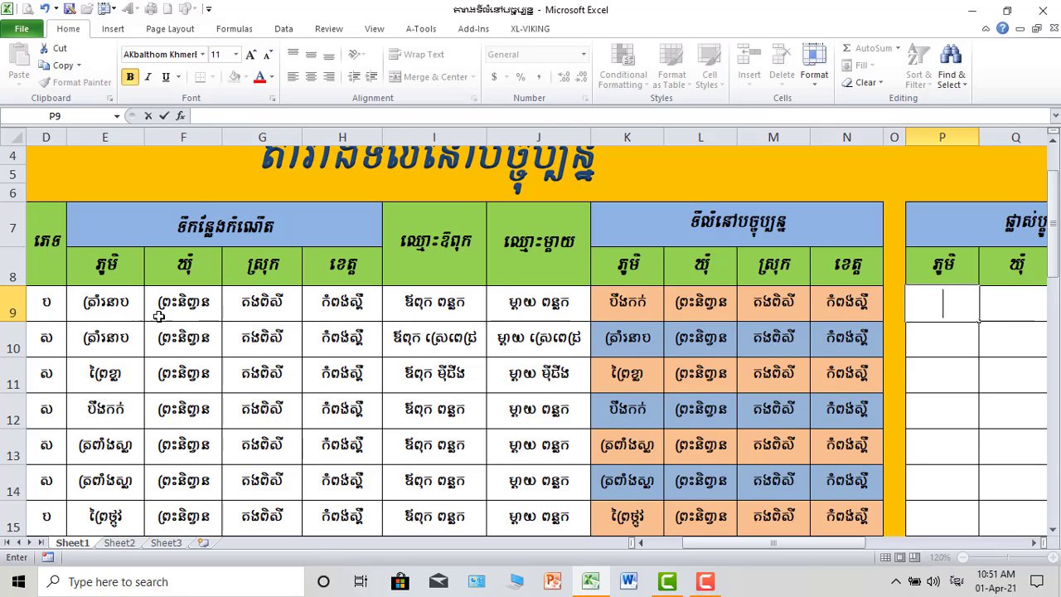
drag(795, 544, 820, 543)
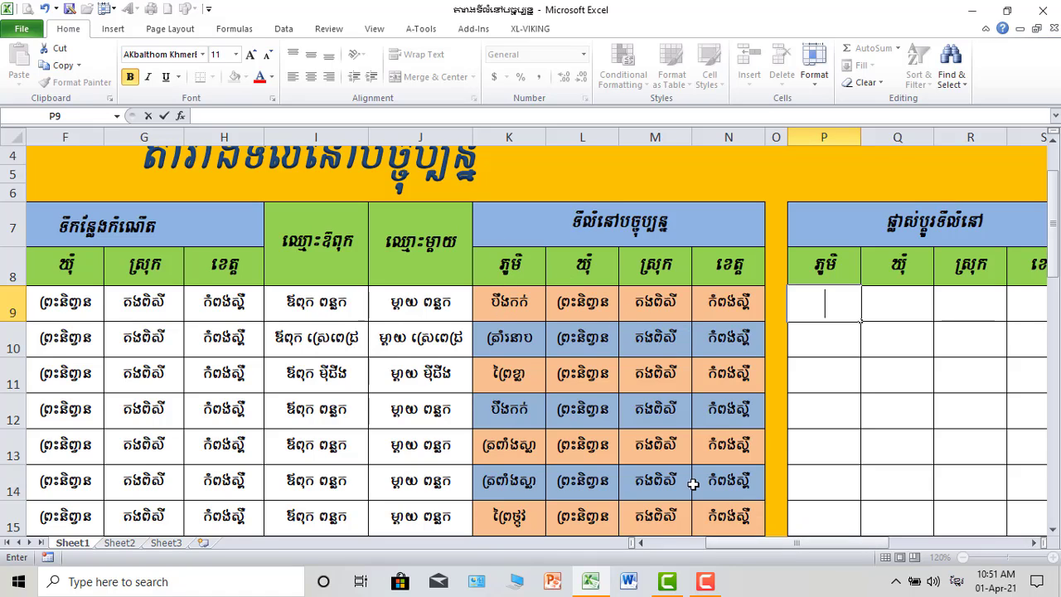
Step: Inspect the current-residence cells K9 to N9 in the first record's row on Sheet1
drag(825, 544, 857, 547)
click(365, 310)
click(424, 305)
click(535, 310)
click(366, 305)
click(371, 389)
click(362, 304)
key(Right)
key(Right)
key(Right)
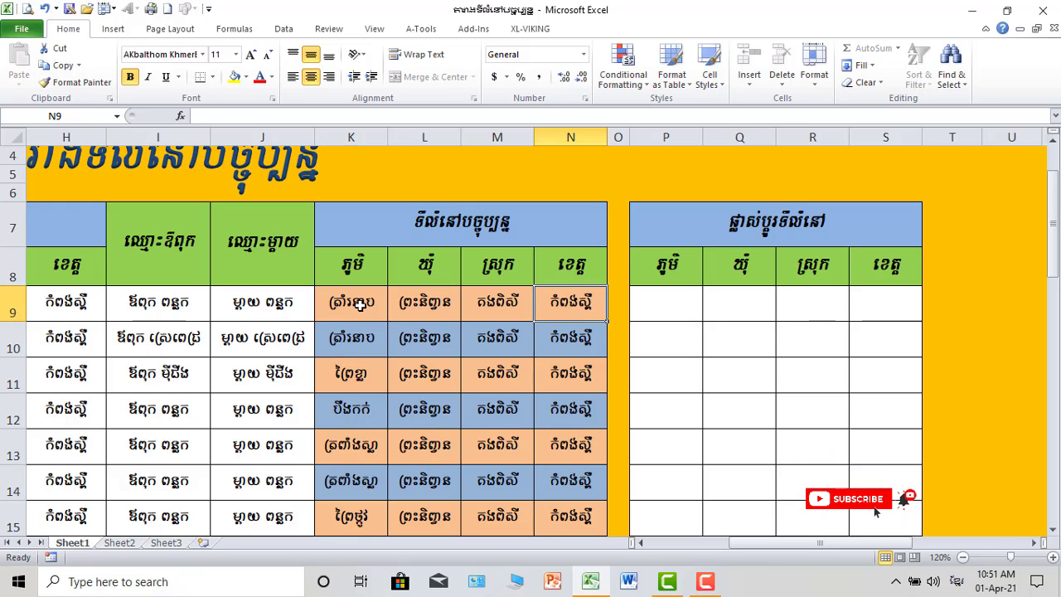
click(511, 303)
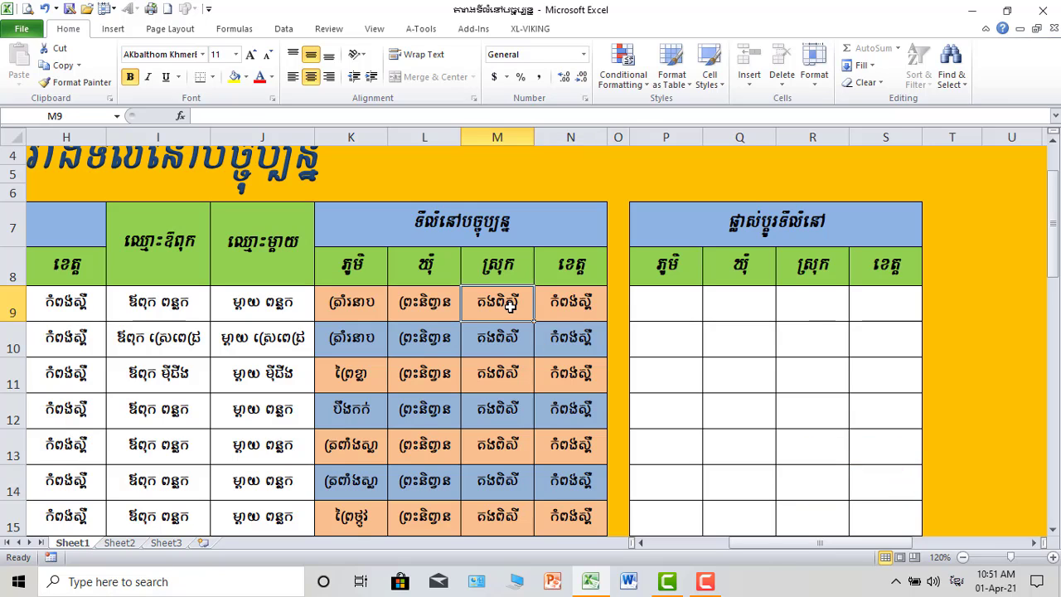
click(433, 313)
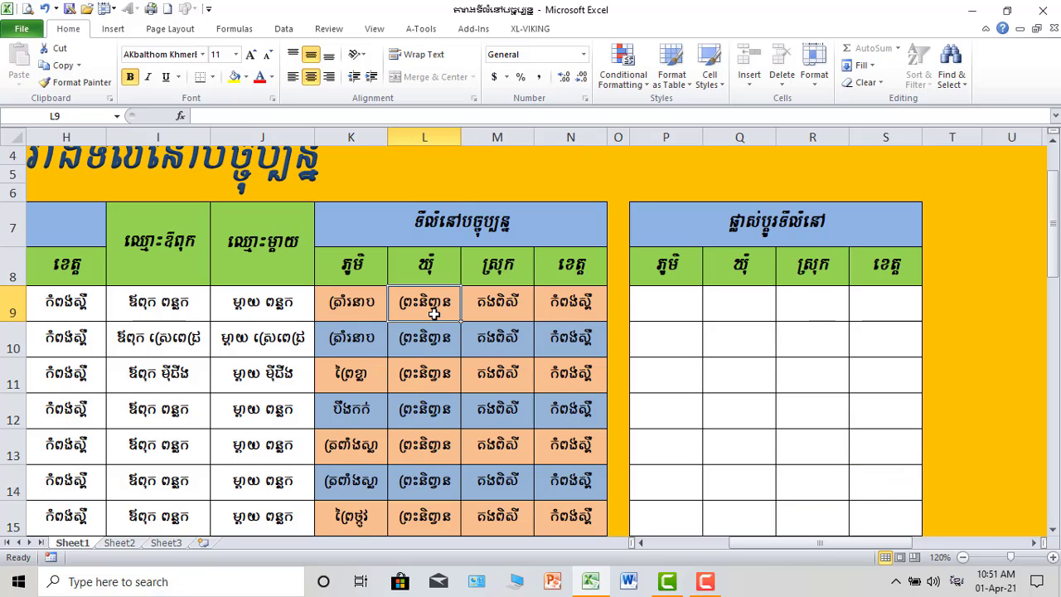
click(365, 304)
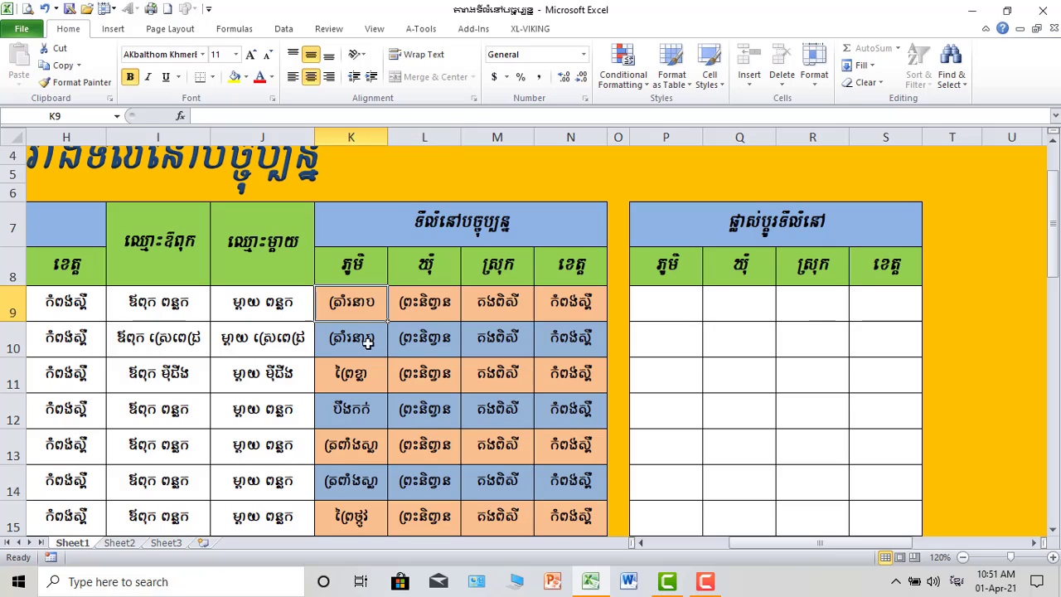
click(566, 305)
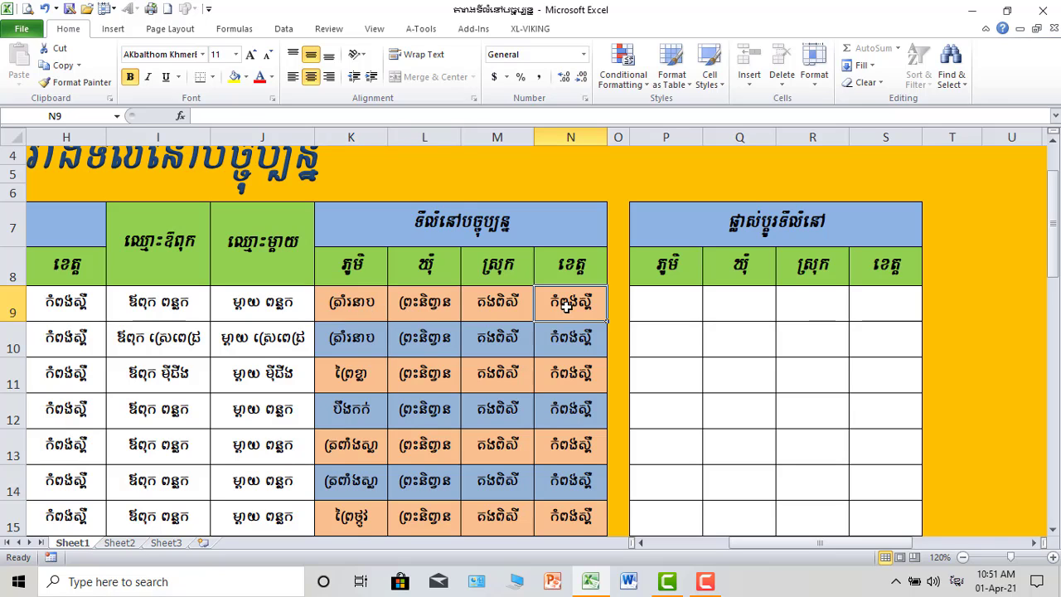
Step: Enter "បឹងកក់" as the first record's new village in relocation cell P9
click(823, 307)
click(878, 327)
click(669, 352)
click(669, 300)
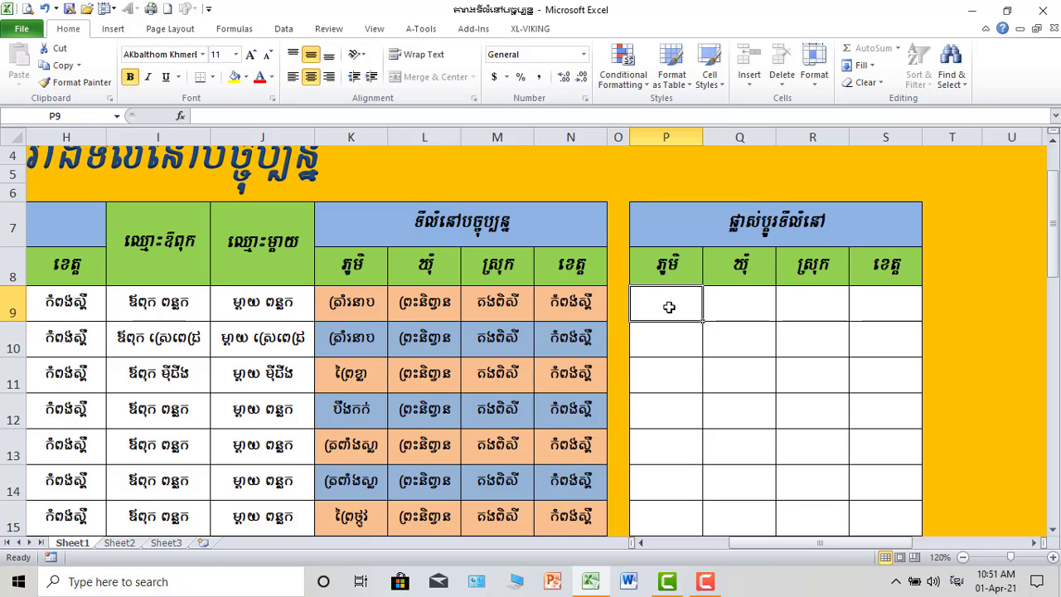
text(បឹងក)
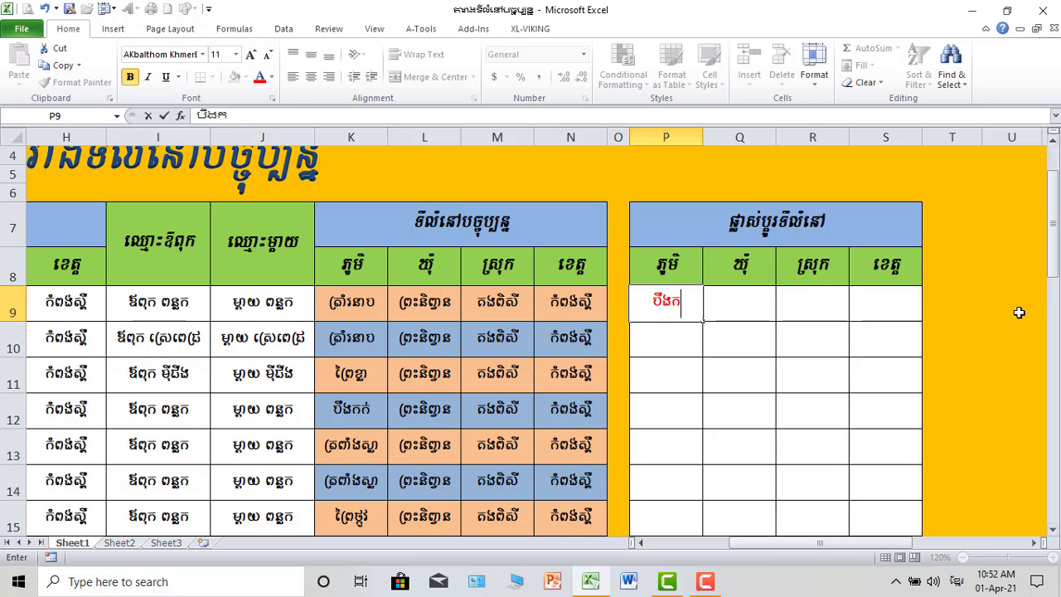
text(ក់)
key(Return)
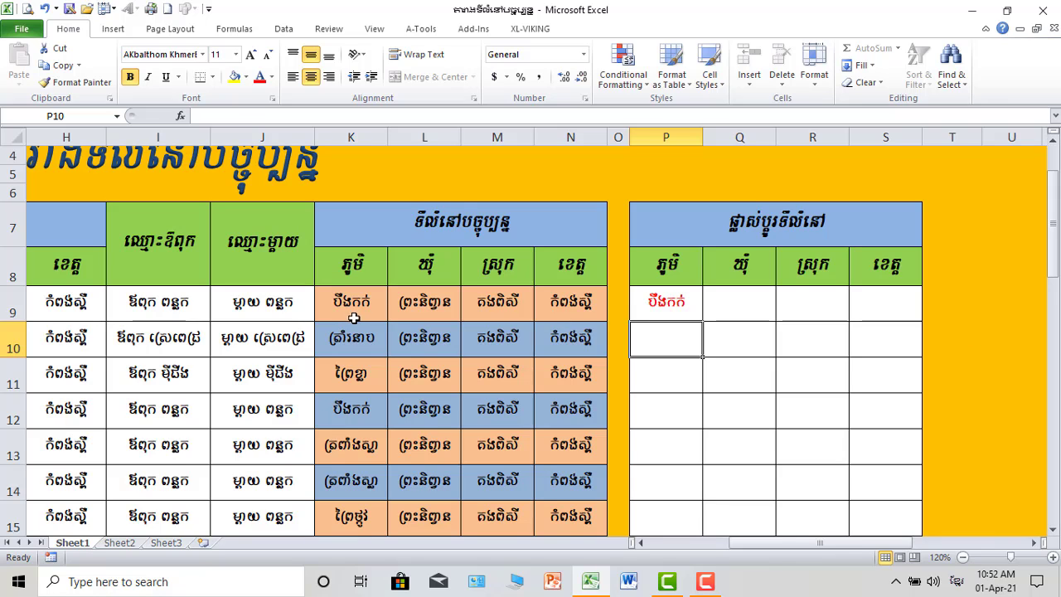
Step: Check the village entry in P9 and undo it
double_click(745, 307)
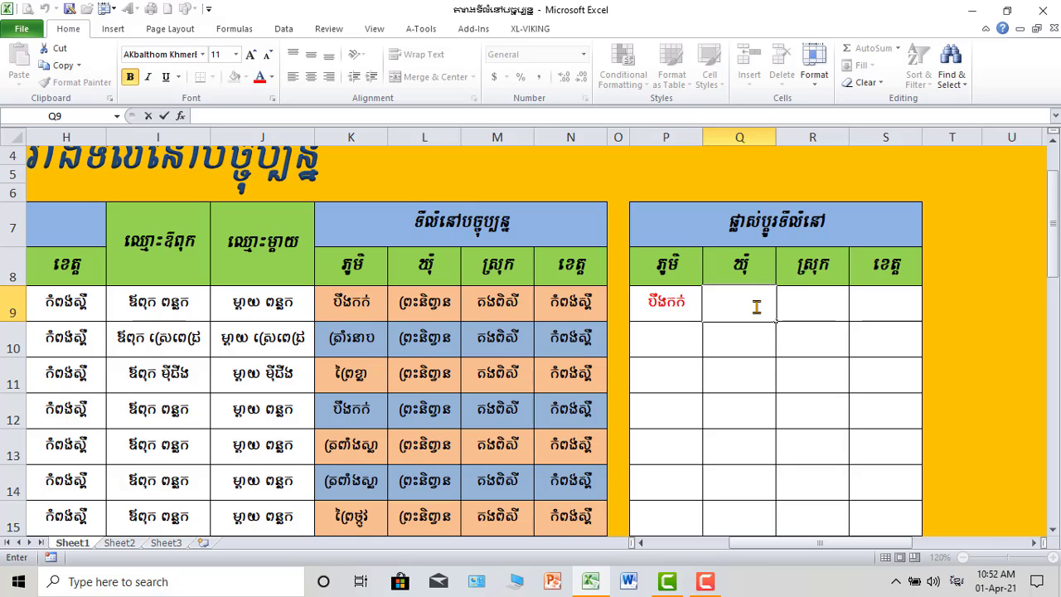
click(664, 308)
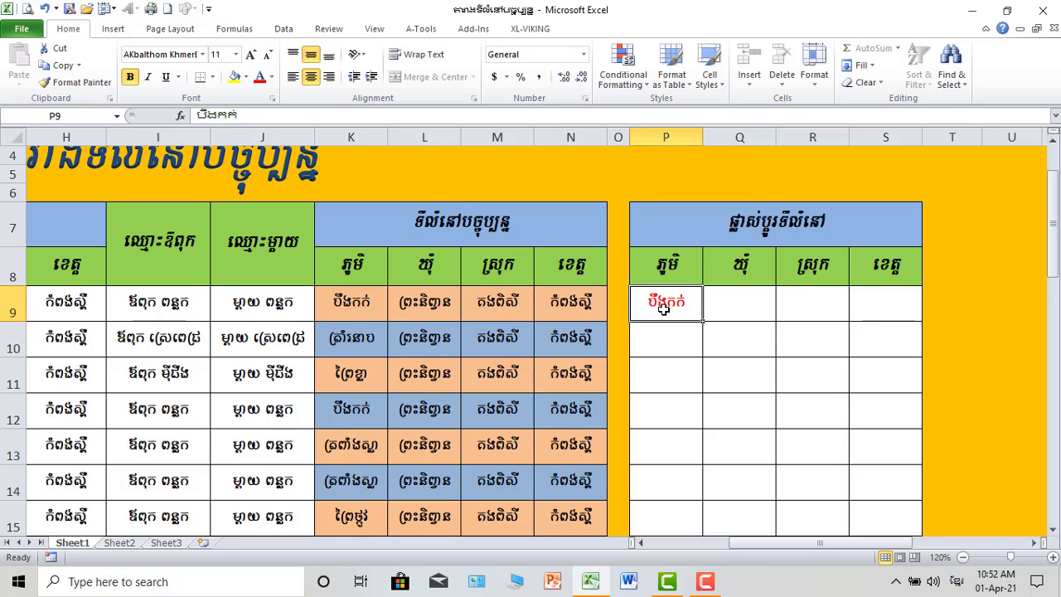
key(ctrl+z)
key(ctrl+z)
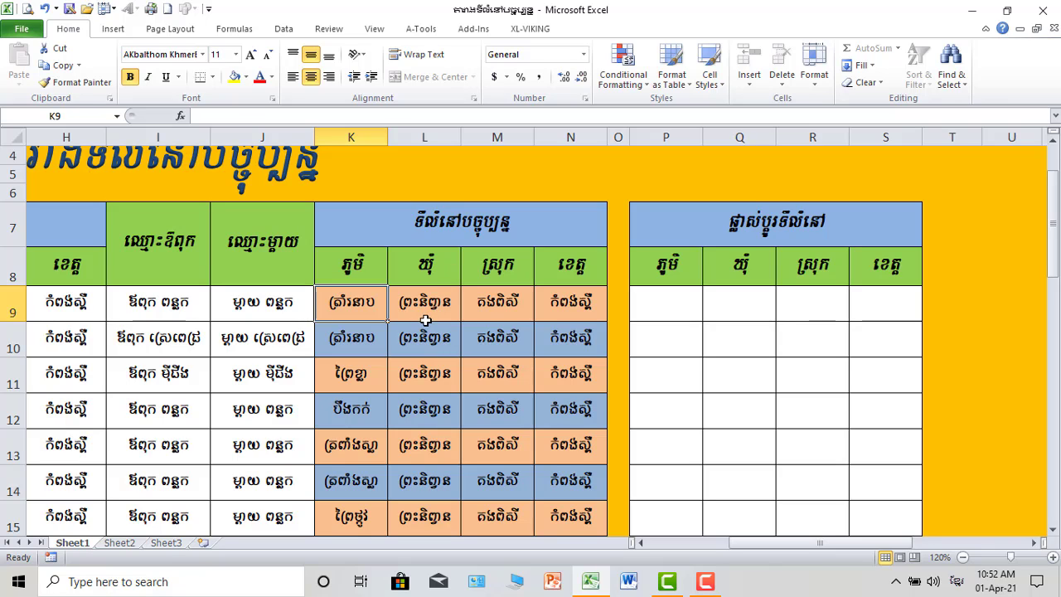
Step: Enter "អង្គពពេល" as the first record's new commune in relocation cell Q9
click(735, 307)
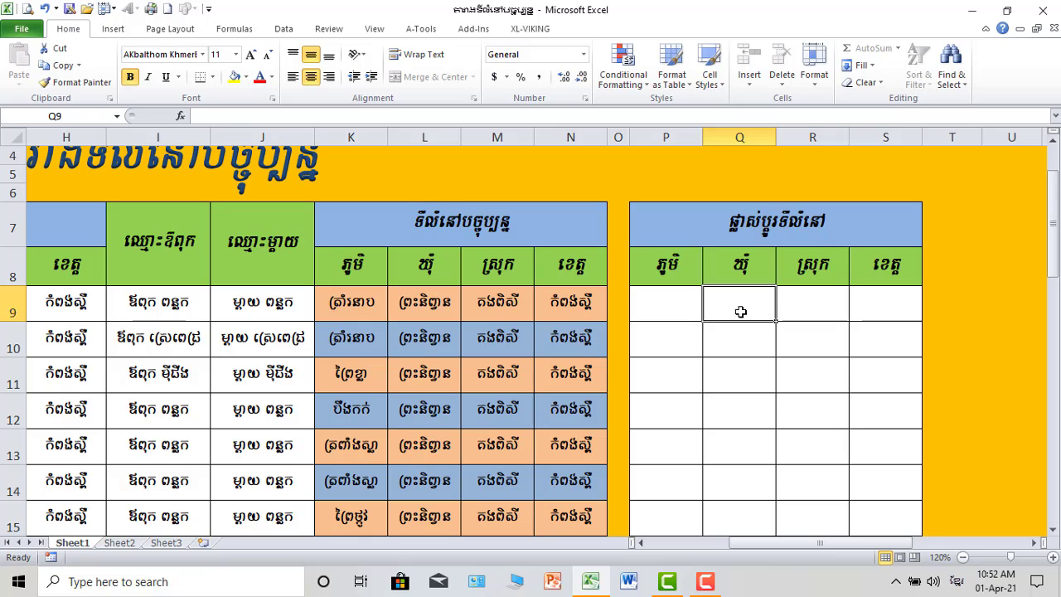
text(ឃ)
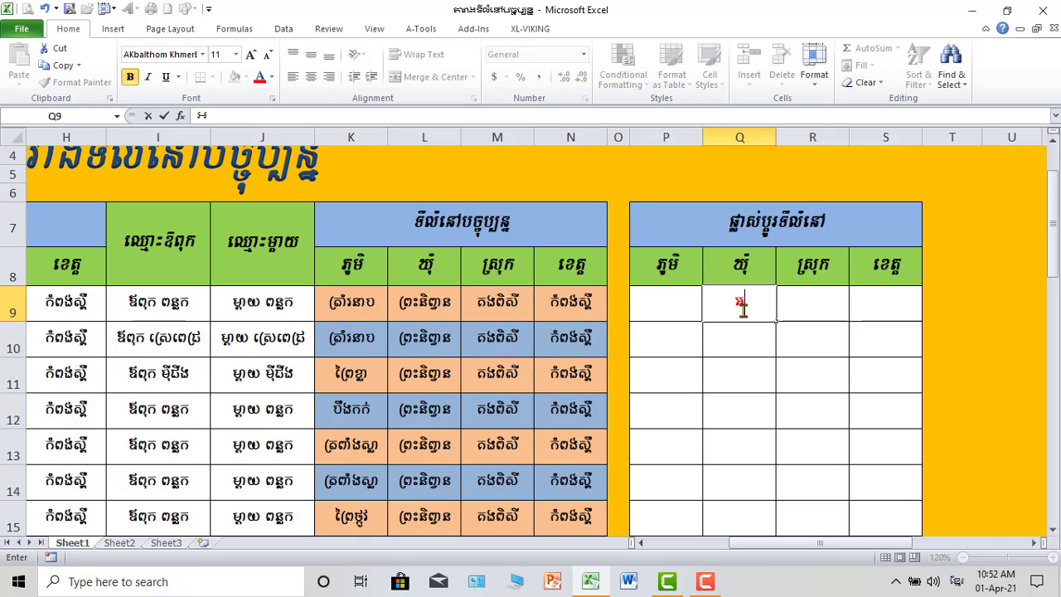
text(ង្គ)
text(ពពេល)
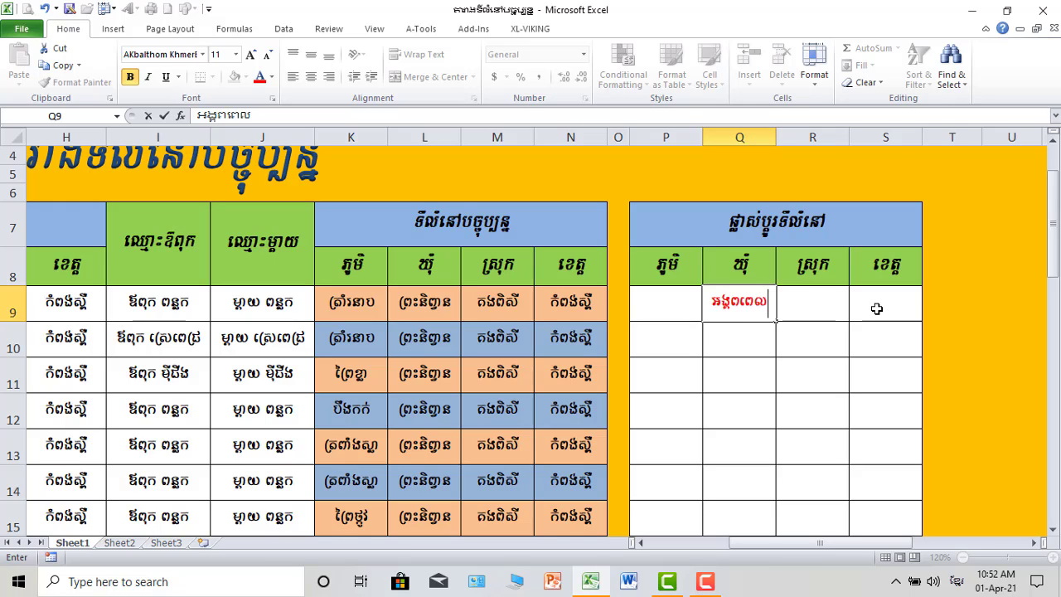
key(Return)
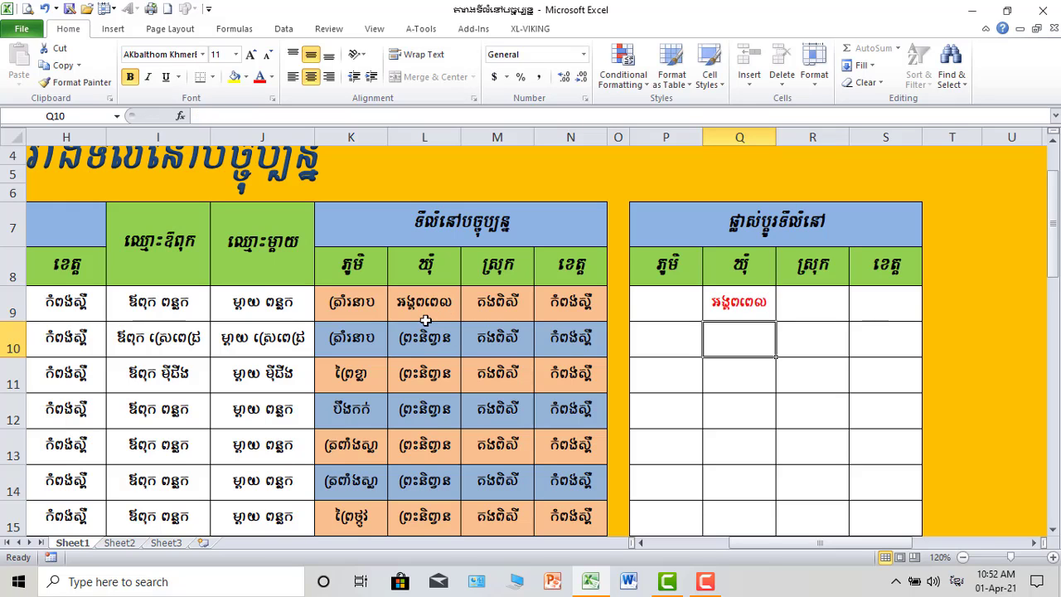
Step: Clear the commune entry in relocation cell Q9 and look over the current-residence columns
scroll(431, 318, down, 1)
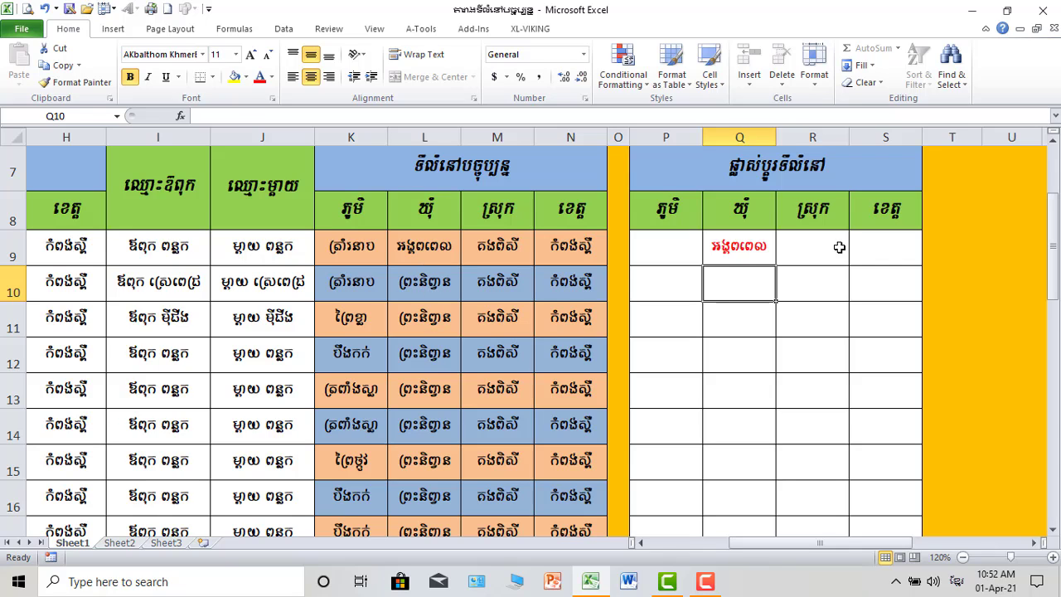
click(734, 255)
click(826, 252)
click(748, 249)
click(675, 251)
click(736, 257)
key(BackSpace)
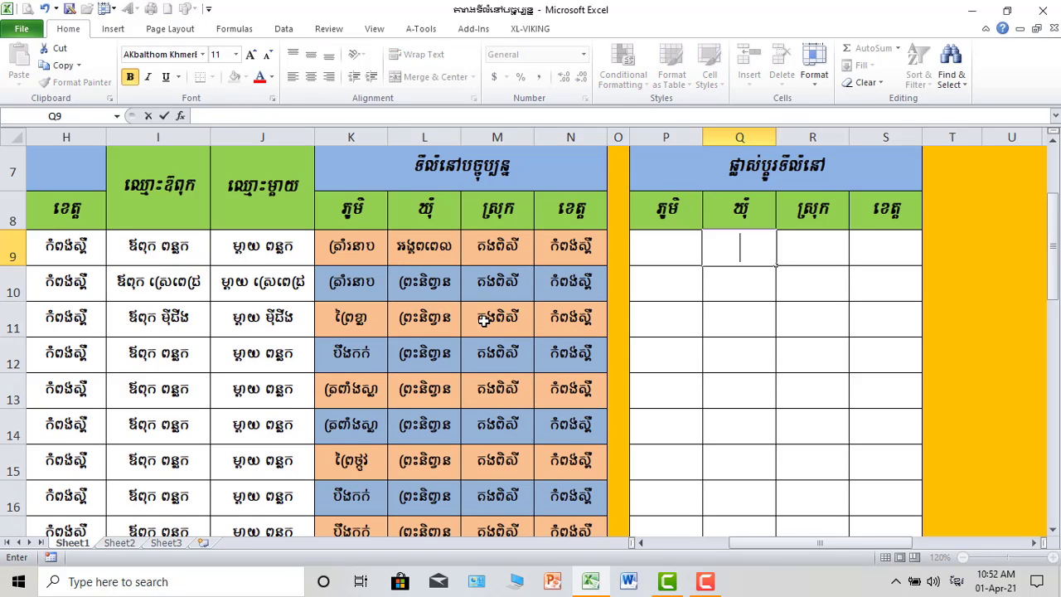
click(501, 319)
scroll(500, 422, down, 1)
click(499, 422)
scroll(496, 344, up, 2)
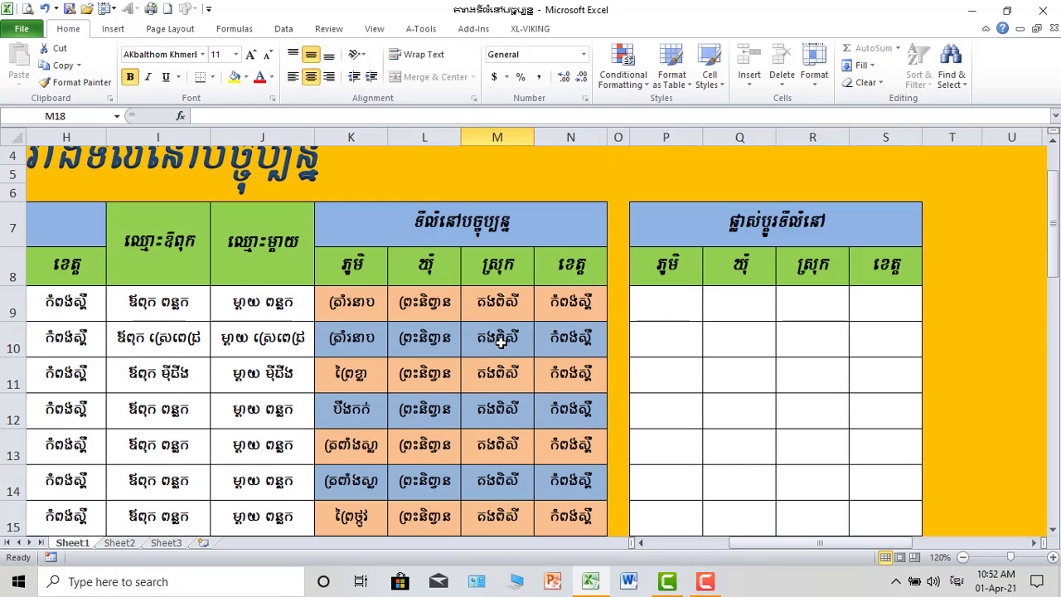
scroll(500, 343, down, 2)
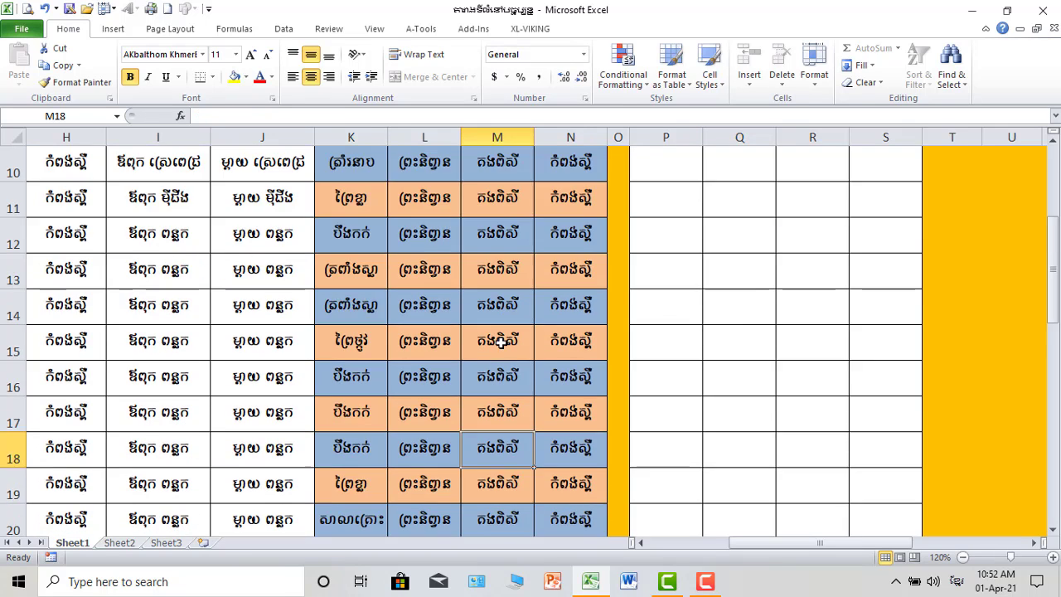
Step: Switch to Sheet2 and set its zoom to 120%
click(119, 541)
scroll(630, 395, down, 1)
click(598, 354)
click(559, 280)
click(802, 266)
scroll(578, 326, down, 2)
scroll(577, 327, up, 2)
click(457, 239)
click(533, 246)
click(592, 241)
click(1053, 557)
click(1052, 556)
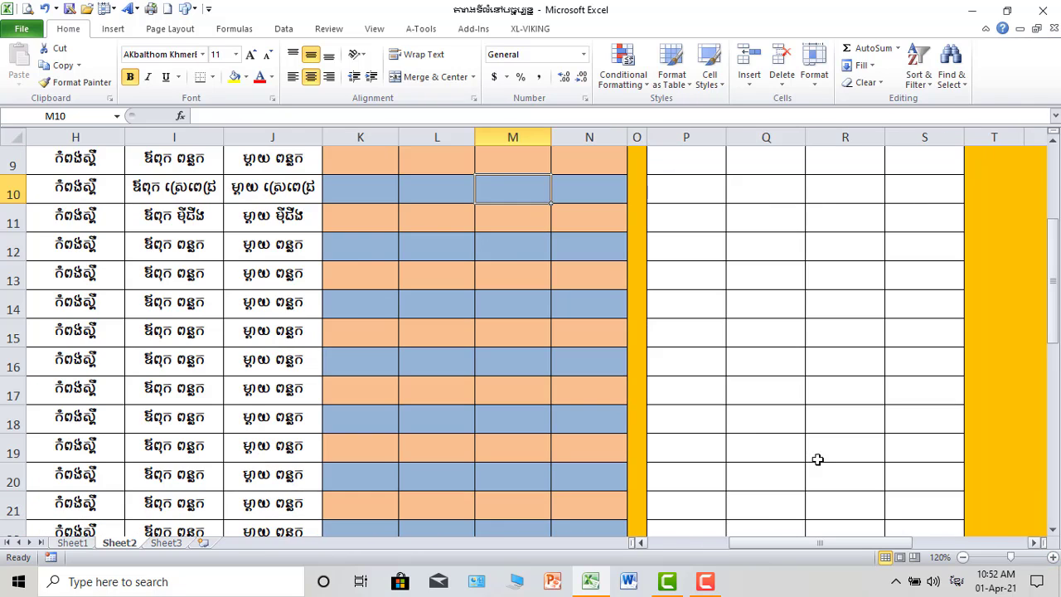
Step: Examine the name, birthplace, parents, current-residence and relocation columns of the Sheet2 table
scroll(755, 436, up, 3)
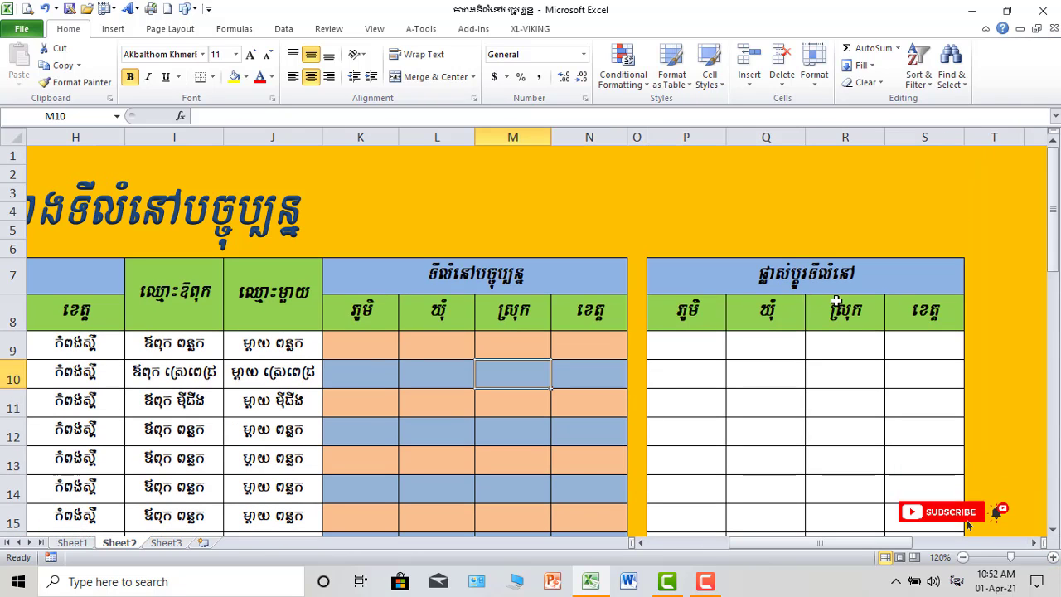
scroll(722, 338, down, 1)
click(701, 295)
click(879, 365)
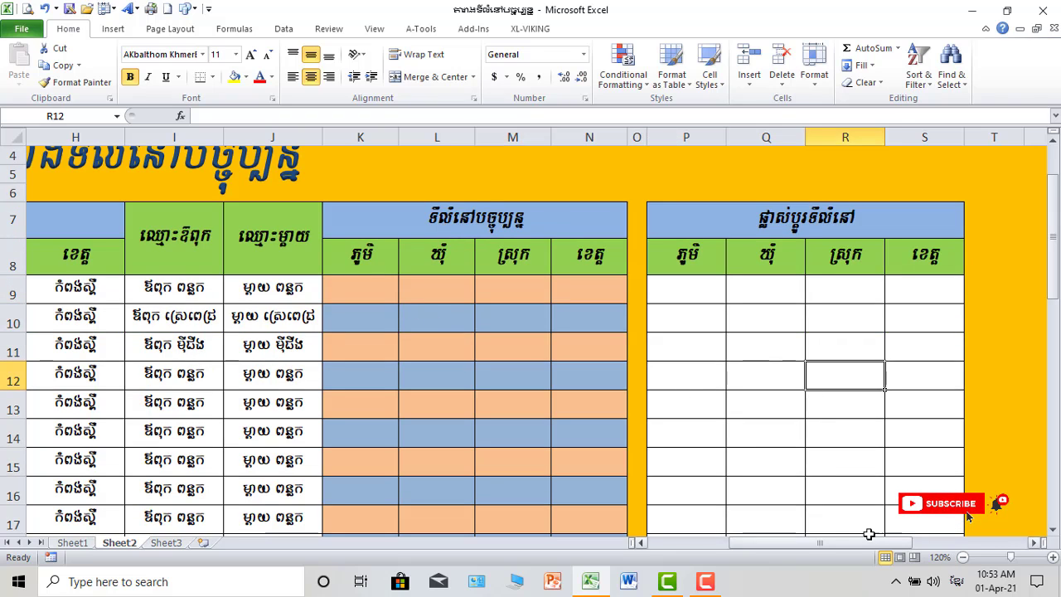
drag(872, 543, 794, 557)
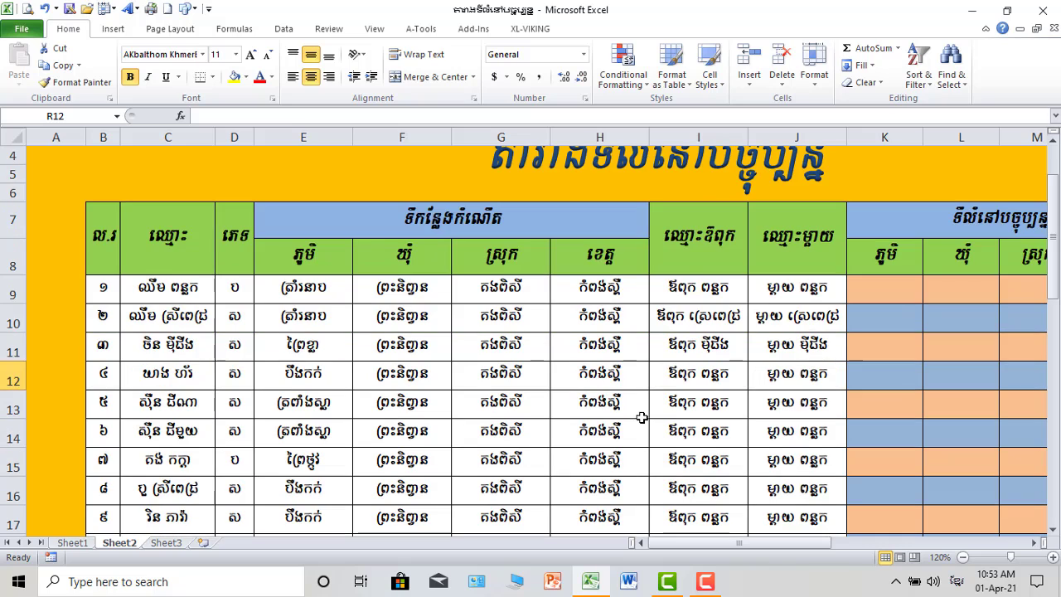
click(174, 298)
click(170, 348)
click(182, 395)
click(320, 394)
click(307, 313)
click(582, 347)
click(672, 348)
click(788, 347)
drag(697, 544, 767, 543)
drag(733, 551, 710, 551)
click(670, 291)
click(710, 291)
click(834, 286)
click(672, 287)
click(734, 291)
click(810, 300)
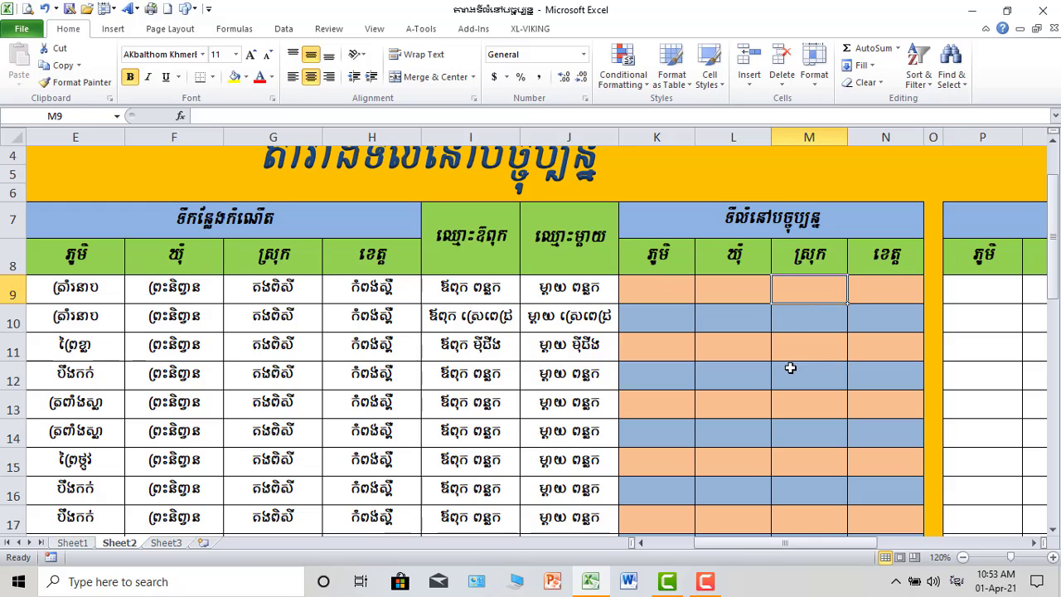
Step: Switch the keyboard input to English and begin an IF formula in current-residence village cell K9
drag(845, 546, 876, 544)
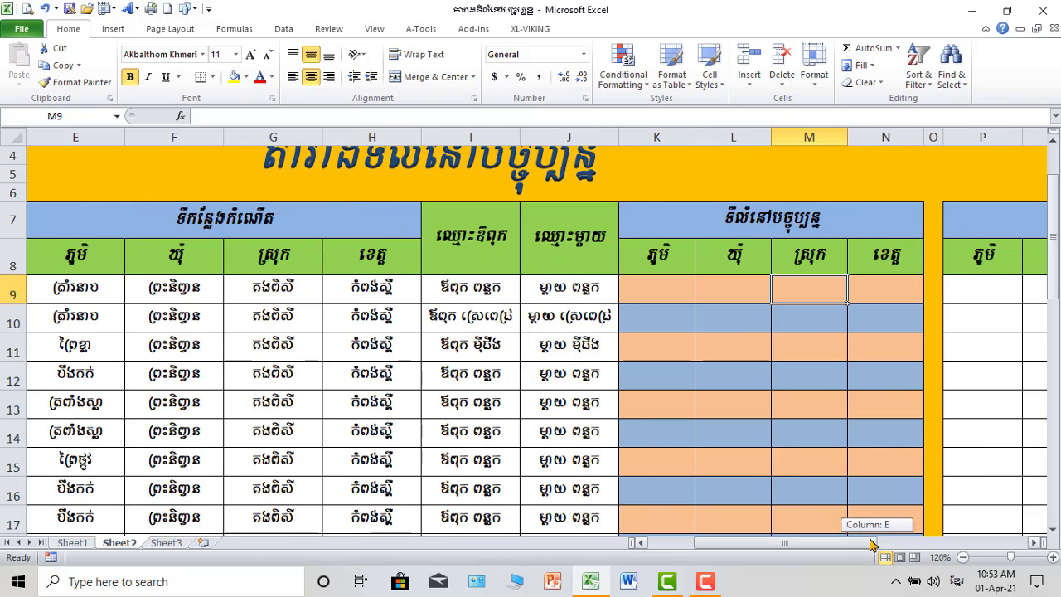
double_click(662, 294)
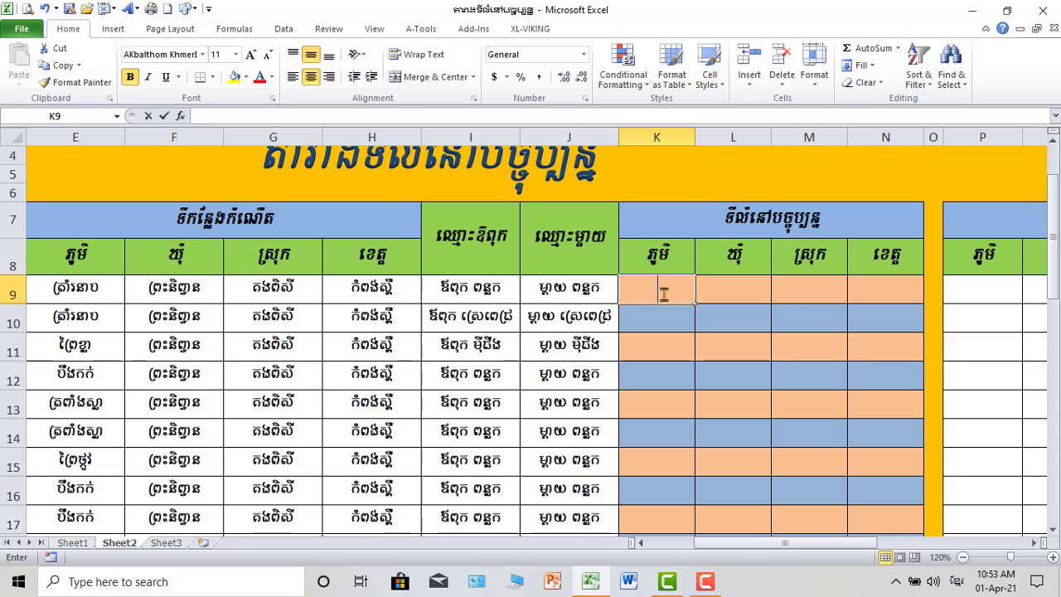
text(ច)
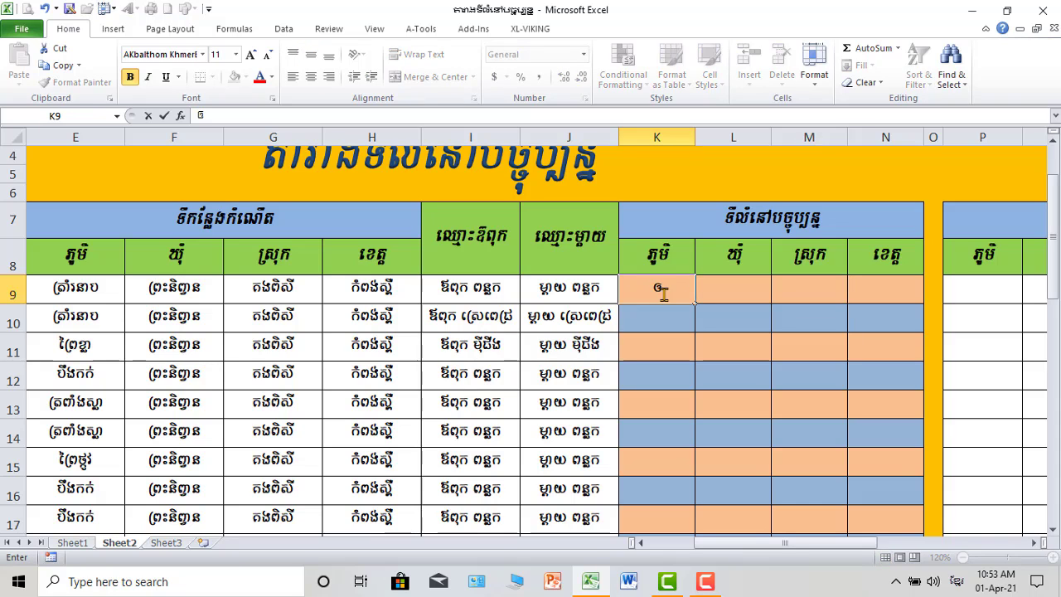
key(super+space)
key(super+space)
key(super+space)
key(super+space)
key(super+space)
text(=)
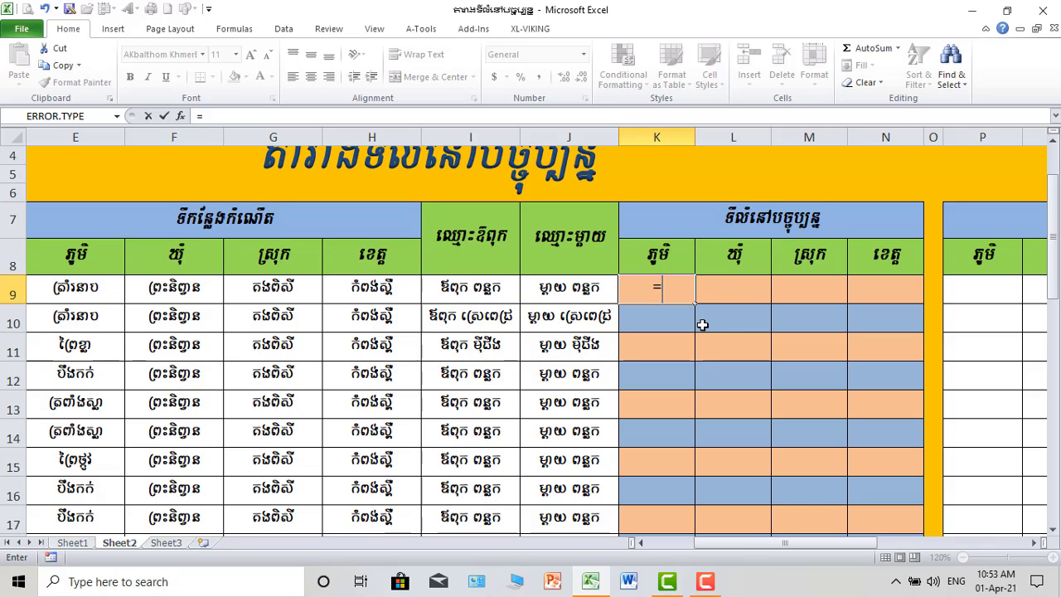
text(i)
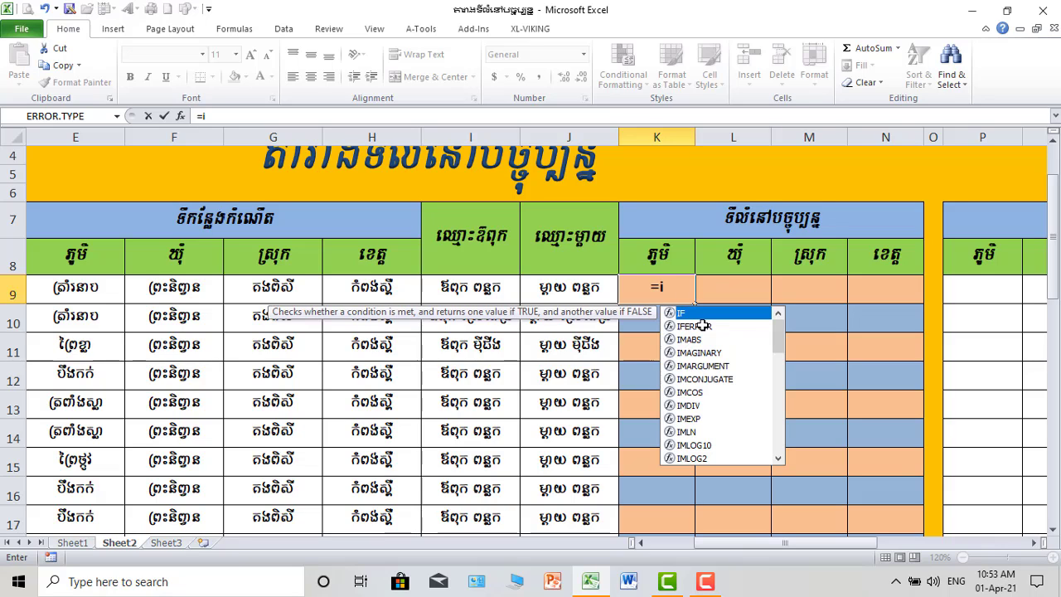
double_click(727, 314)
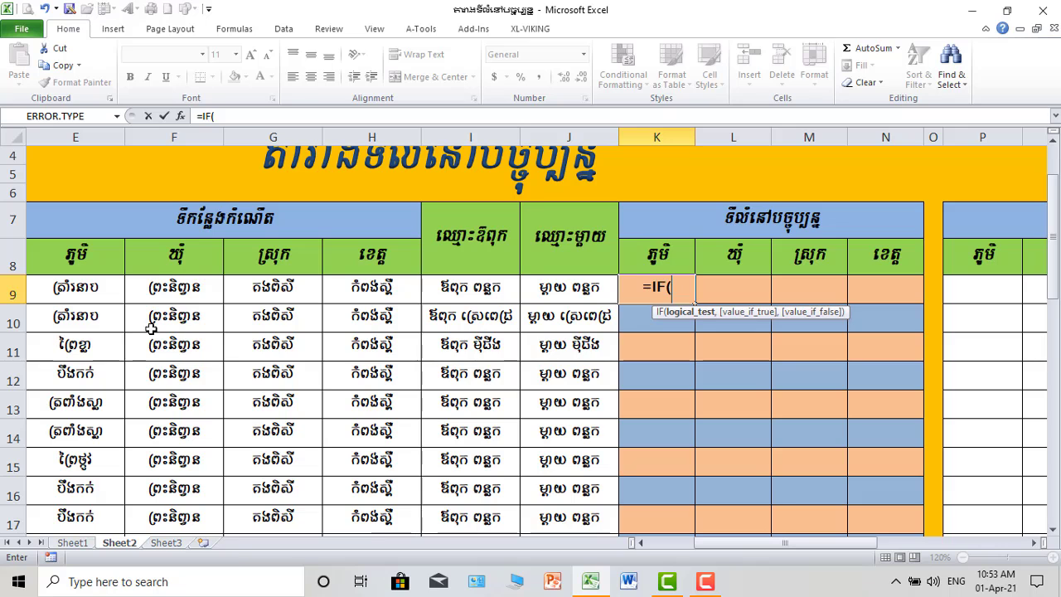
Step: Set the IF condition in K9 to P9<>"" and its value-if-true to relocation village cell P9
drag(825, 543, 764, 544)
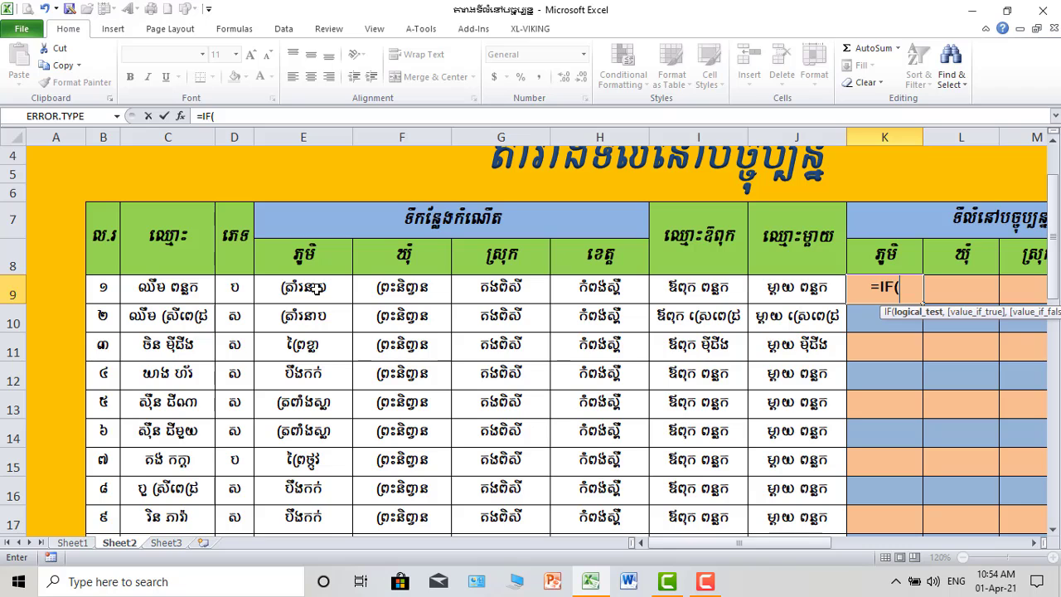
drag(798, 543, 858, 543)
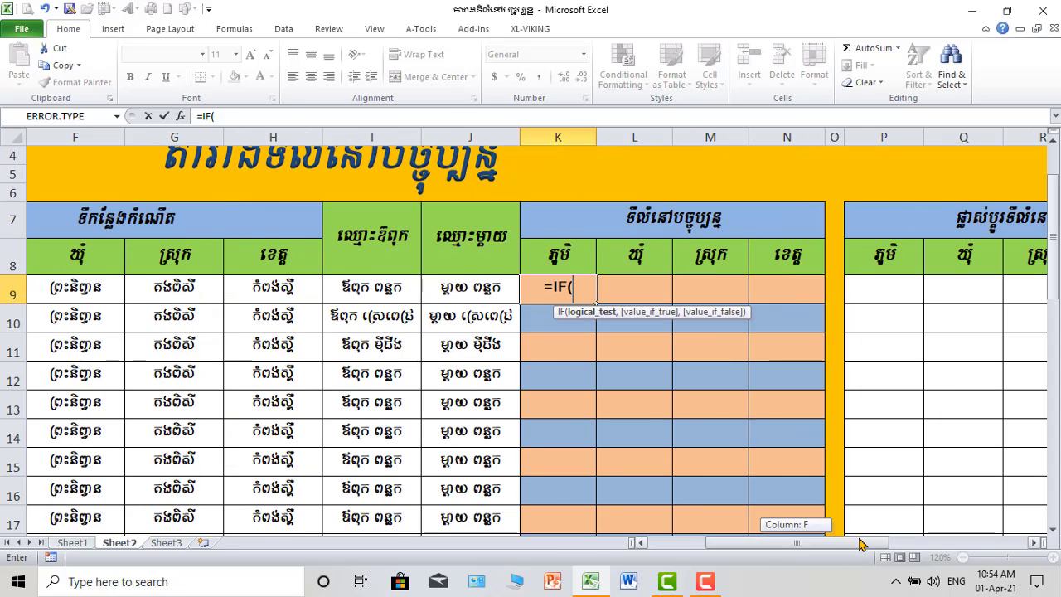
click(894, 289)
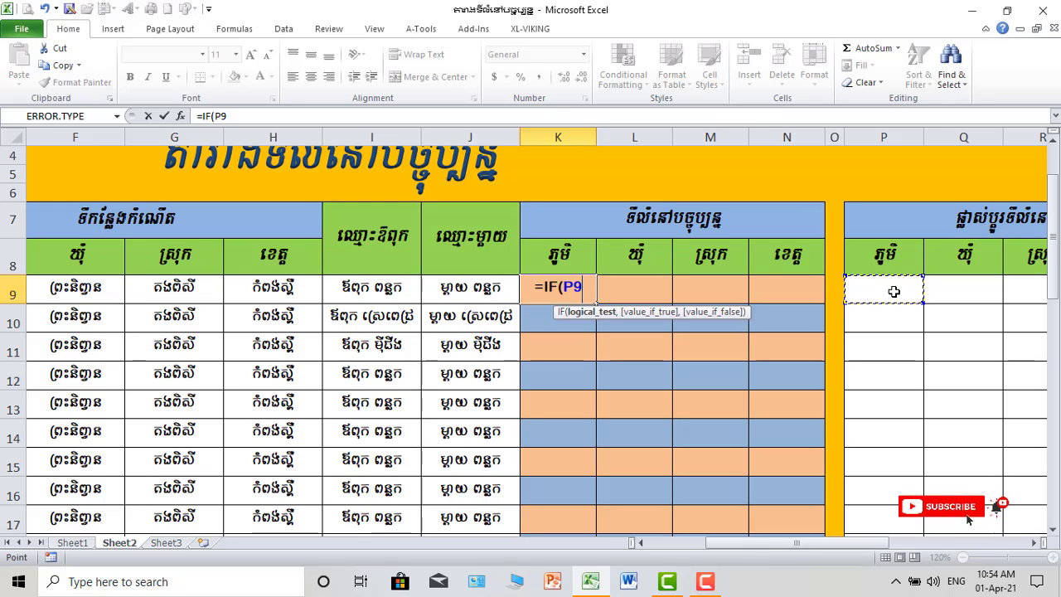
text(<>)
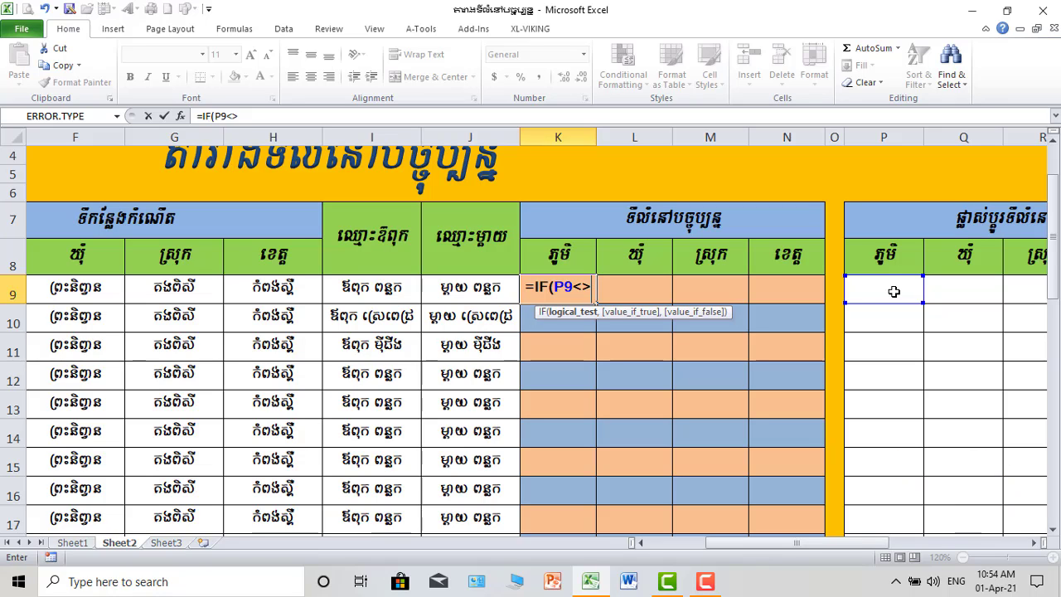
text(")
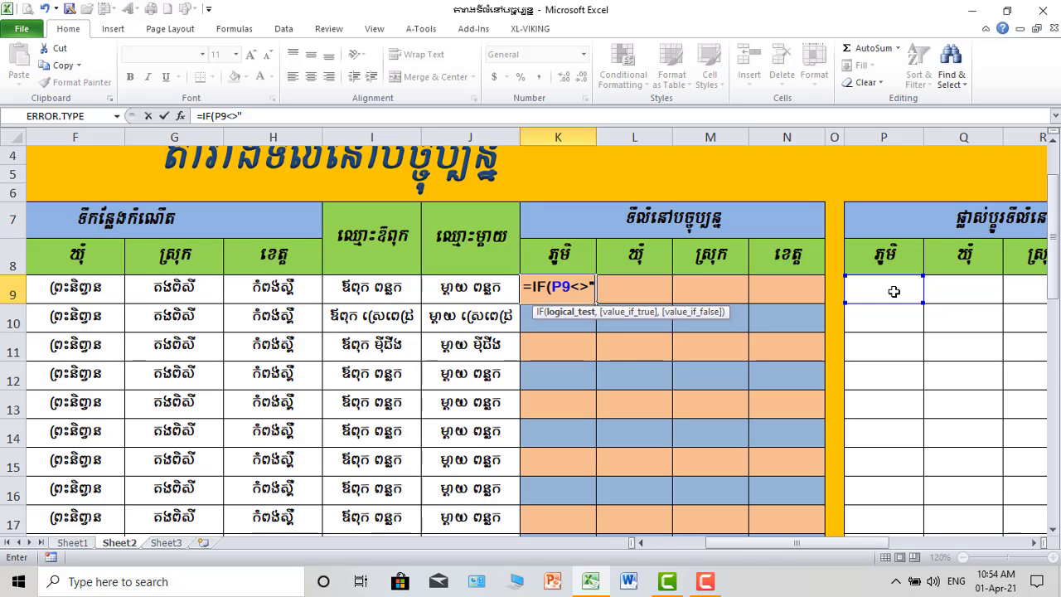
text(",)
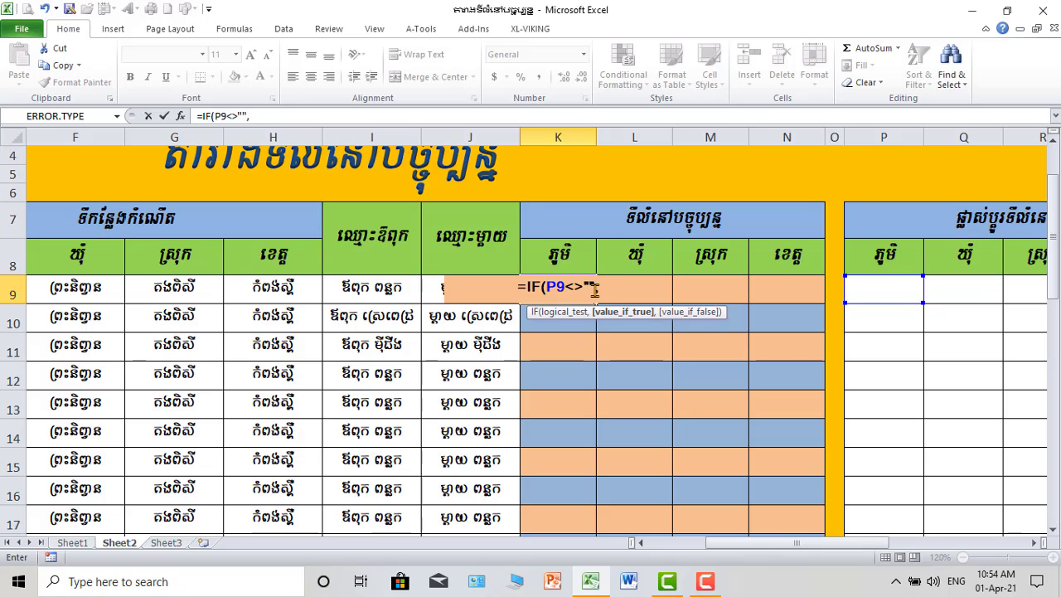
click(894, 292)
text(,)
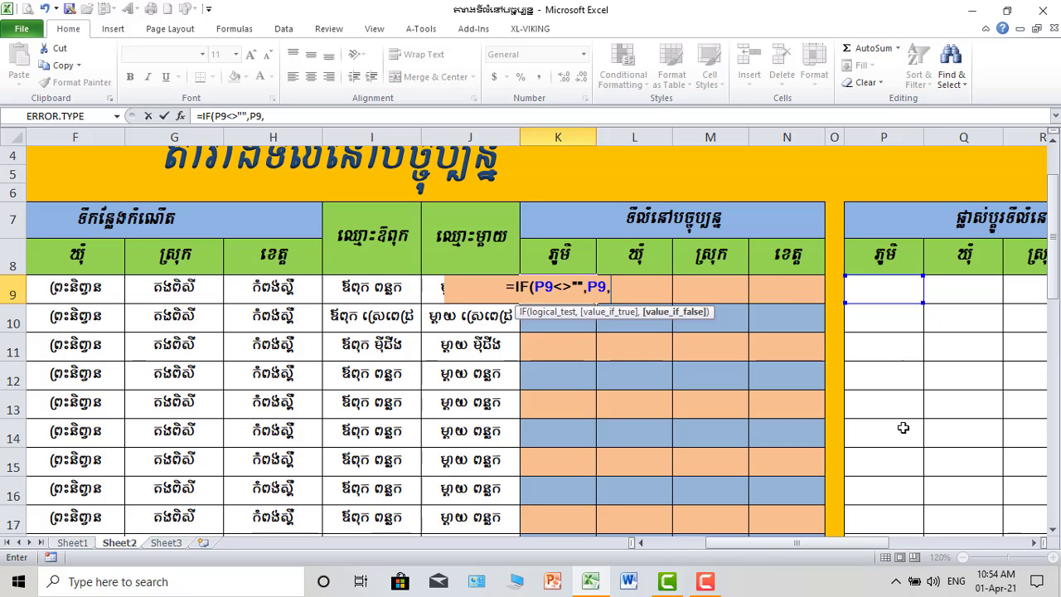
Step: Set the value-if-false to birthplace village cell E9 and enter the completed formula =IF(P9<>"",P9,E9) in K9
drag(857, 549, 808, 542)
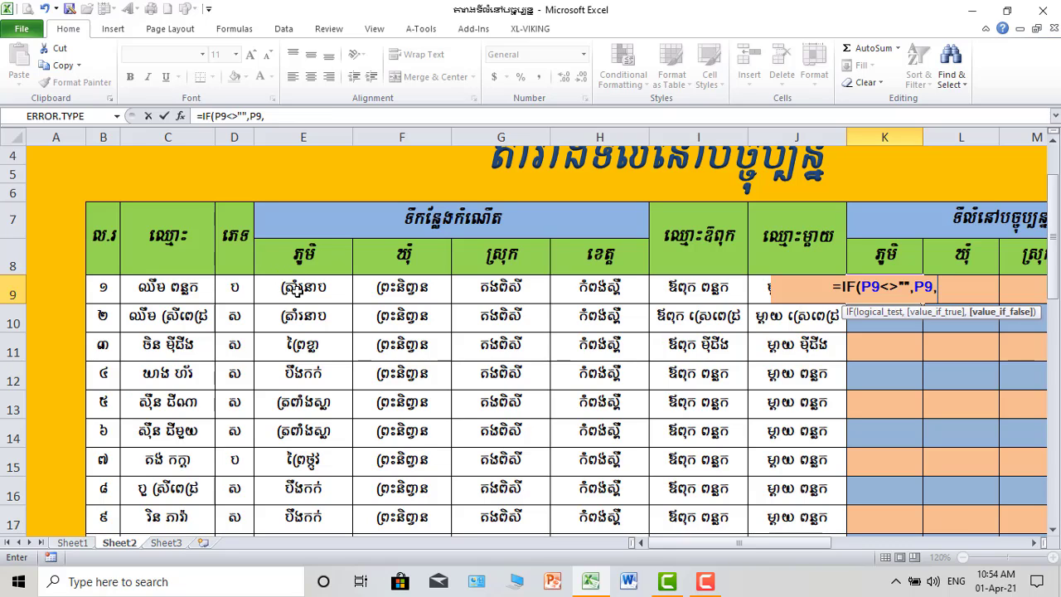
click(296, 290)
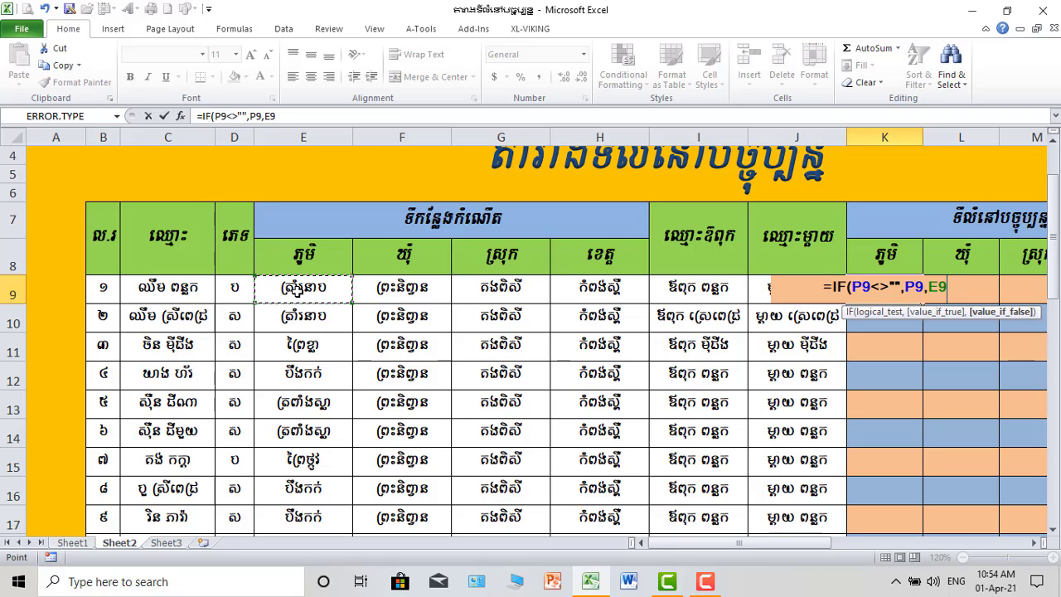
text())
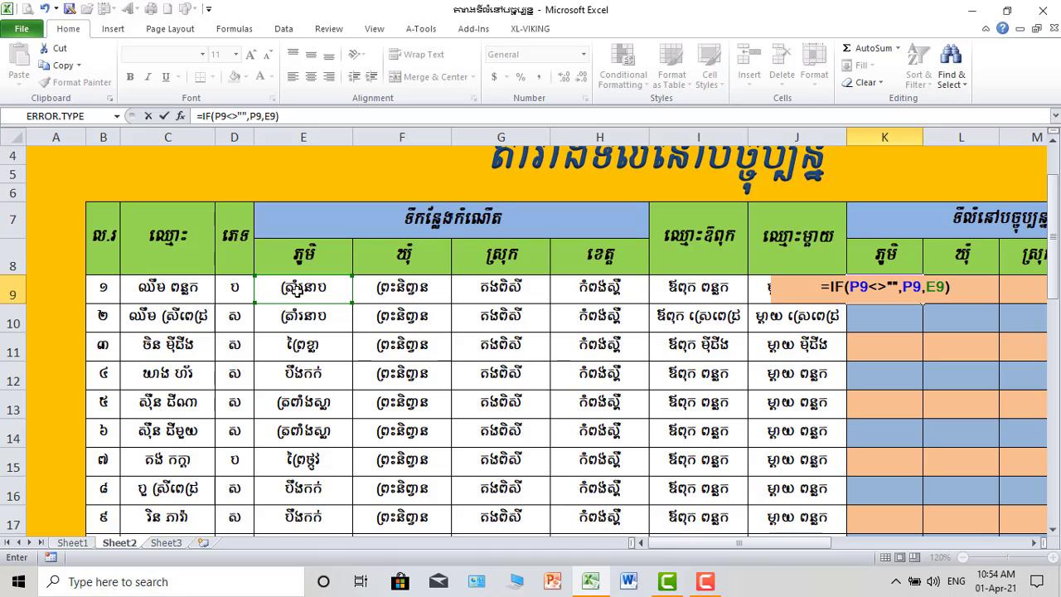
mouse_move(727, 544)
mouse_down()
mouse_move(741, 553)
mouse_move(732, 554)
mouse_up()
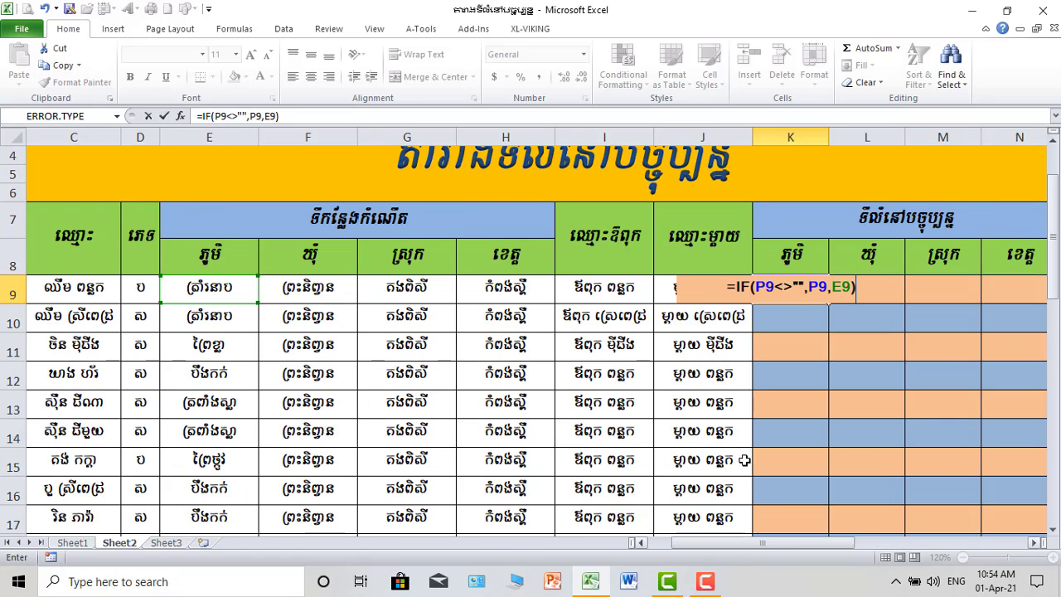
click(792, 309)
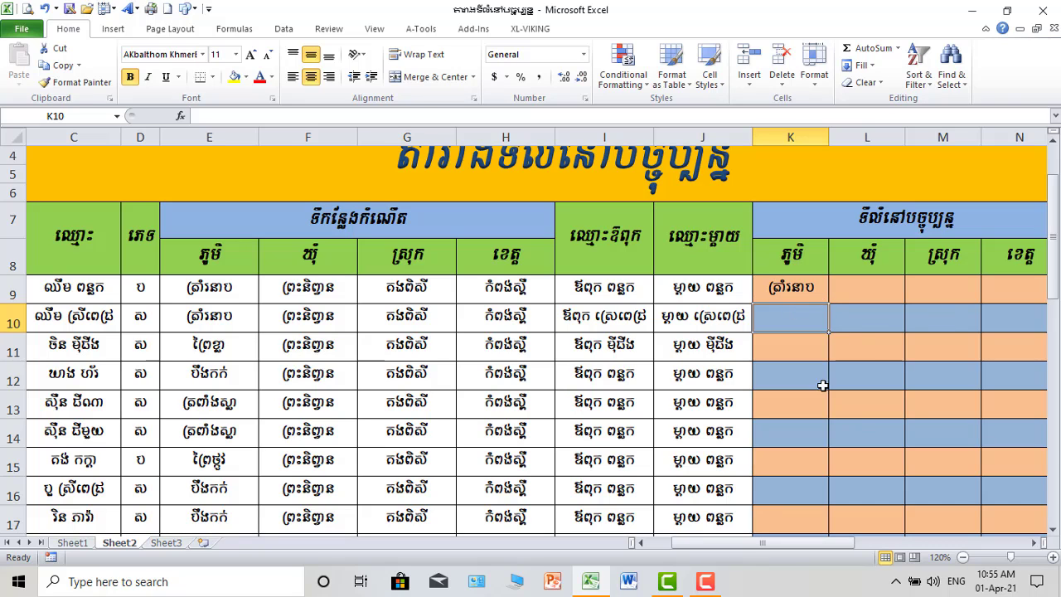
Step: Compare the first record's current-residence village in K9 with its birthplace village and relocation cell P9
drag(811, 547, 875, 547)
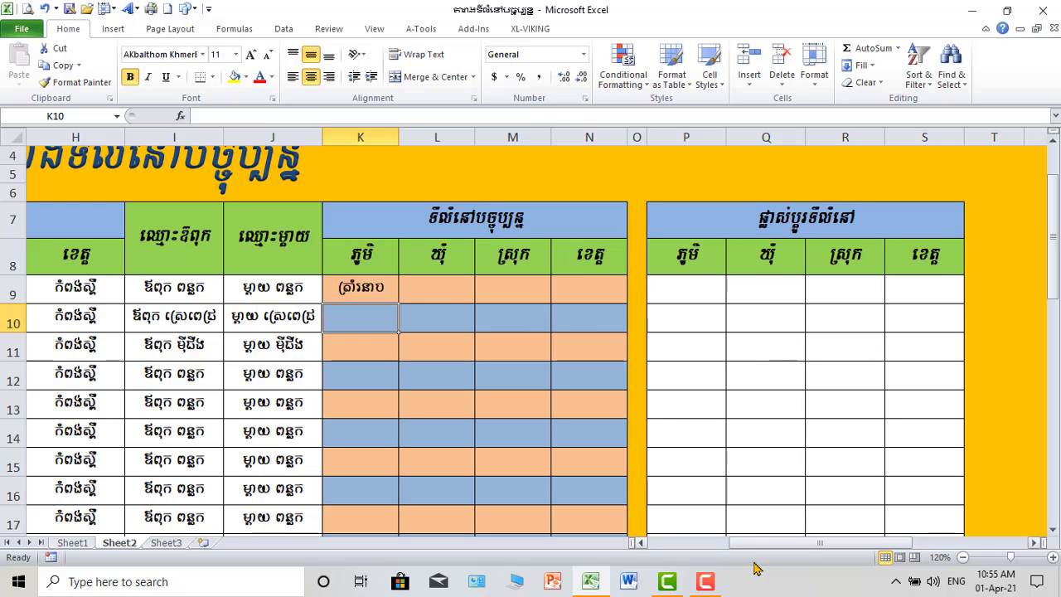
click(696, 294)
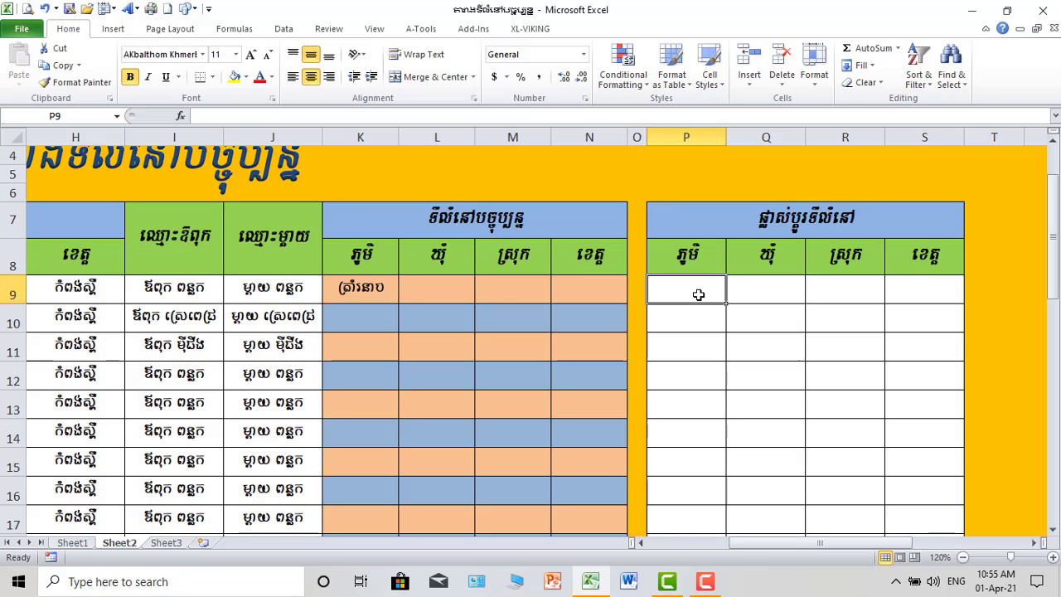
click(364, 291)
click(692, 297)
drag(886, 543, 841, 543)
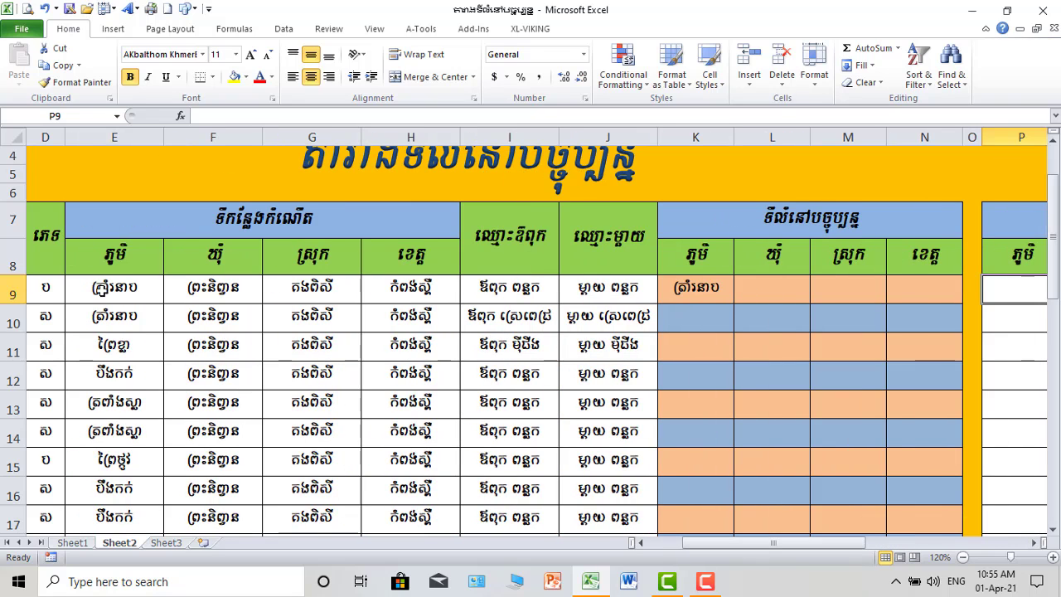
drag(795, 547, 820, 547)
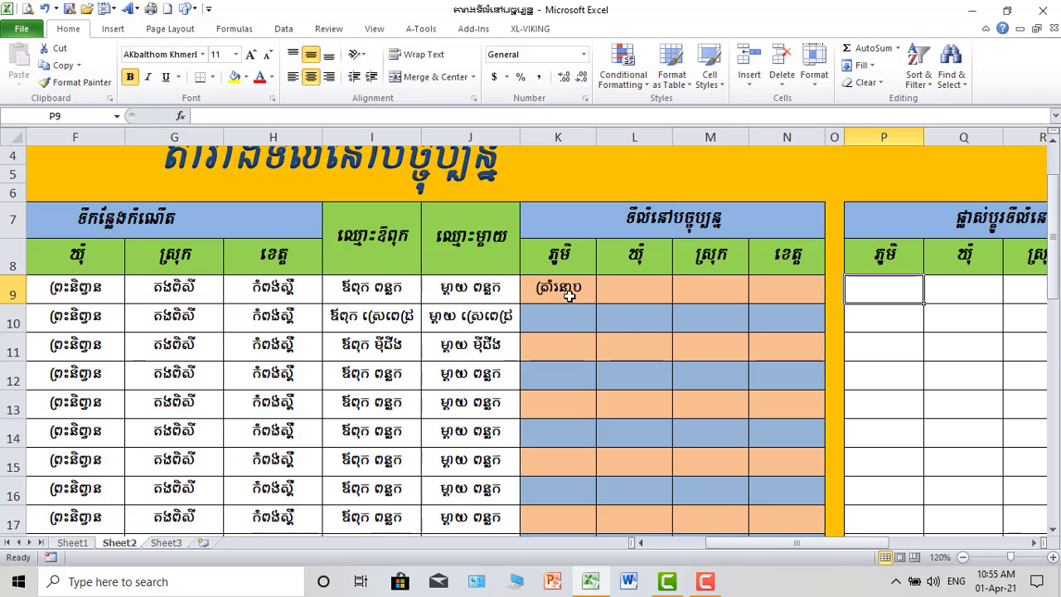
drag(753, 545, 718, 544)
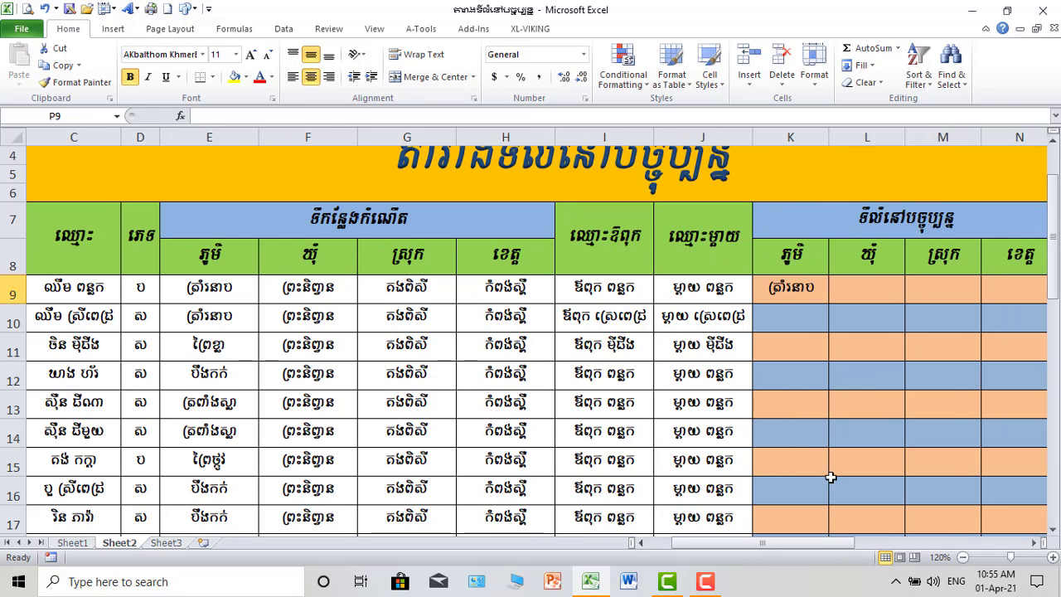
Step: Switch the keyboard input back to Khmer and enter "បឹងកក់" as the first record's new village in relocation cell P9
mouse_move(826, 545)
mouse_down()
mouse_move(794, 545)
mouse_move(814, 545)
mouse_up()
double_click(885, 295)
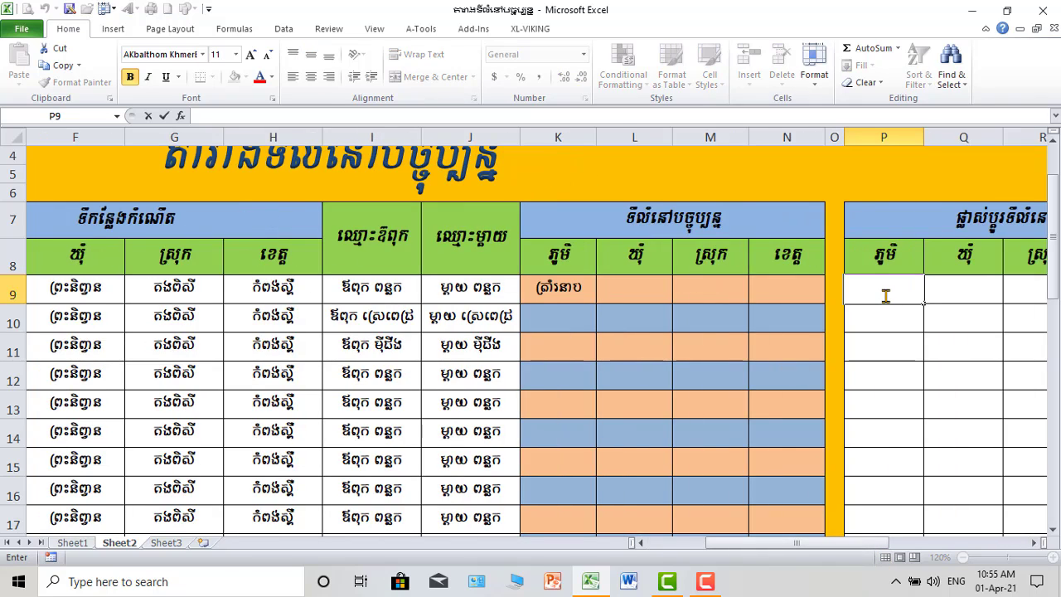
key(super+space)
text(ប)
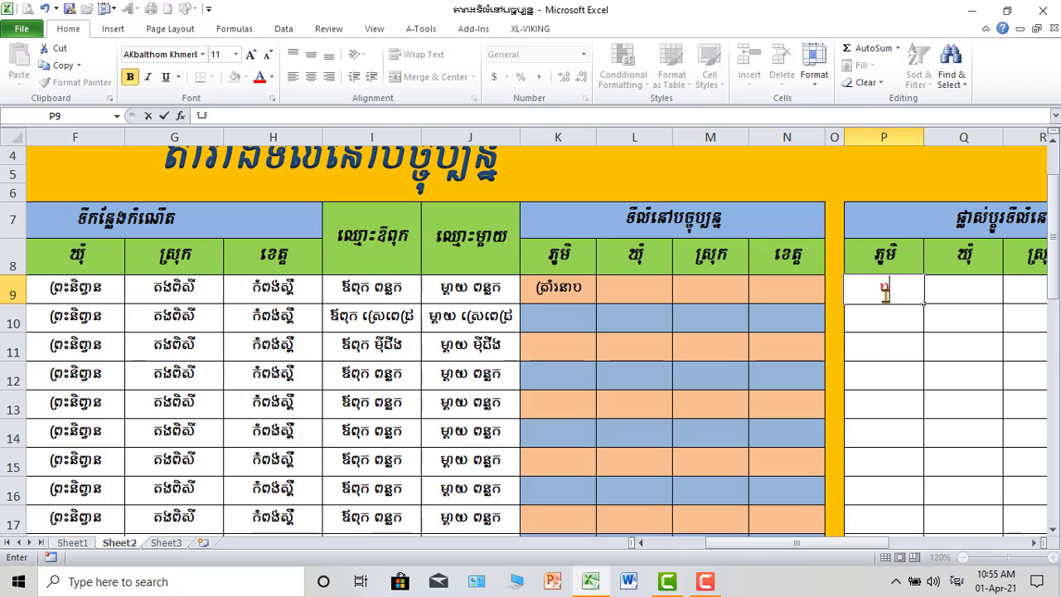
text(ឹងកក់)
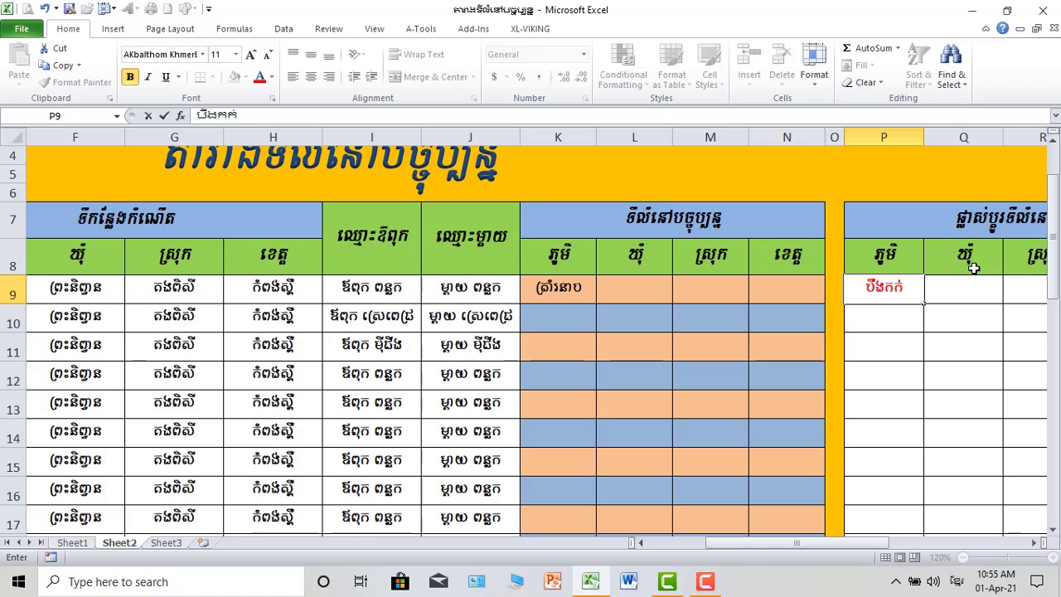
key(Return)
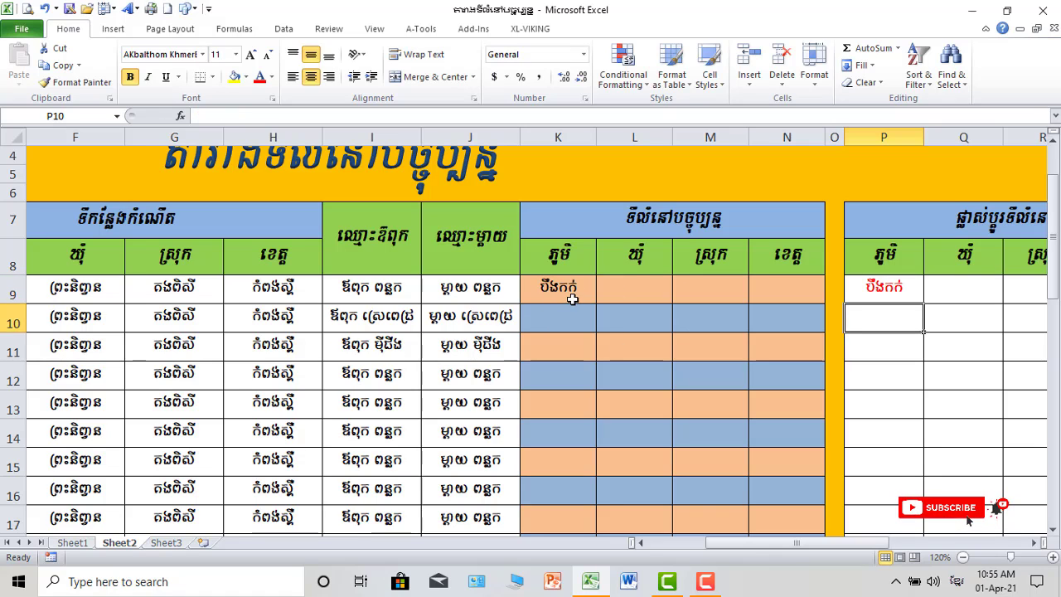
Step: Fill the K9 formula down the current-residence village column for the records below
mouse_move(772, 544)
mouse_down()
mouse_move(758, 545)
mouse_move(783, 546)
mouse_up()
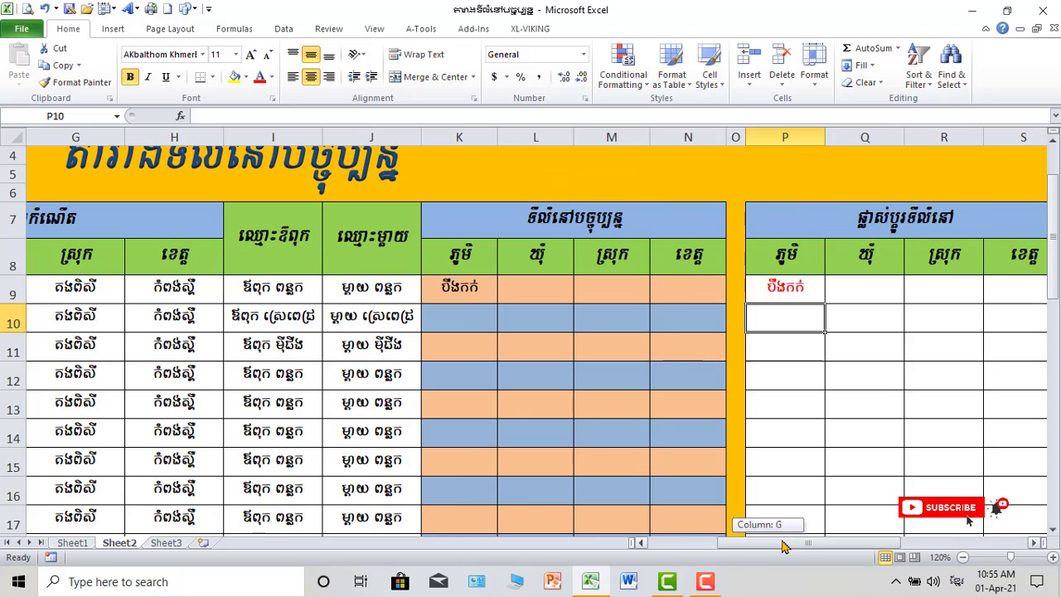
click(481, 286)
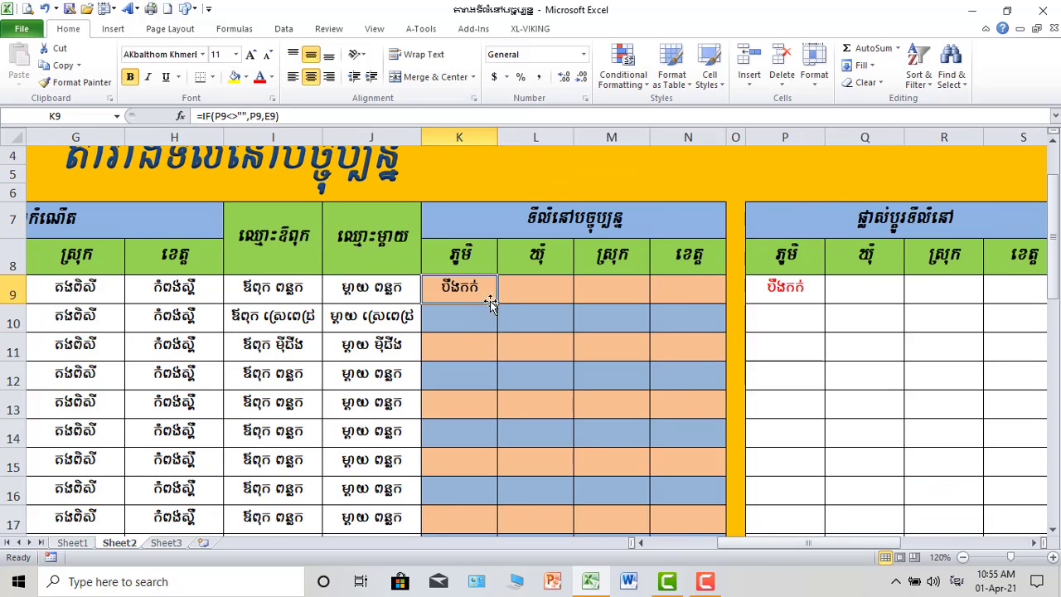
drag(495, 300, 489, 464)
Step: Check the copied formulas in several rows of the current-residence village column, including K10 and K11
scroll(516, 428, up, 9)
click(464, 333)
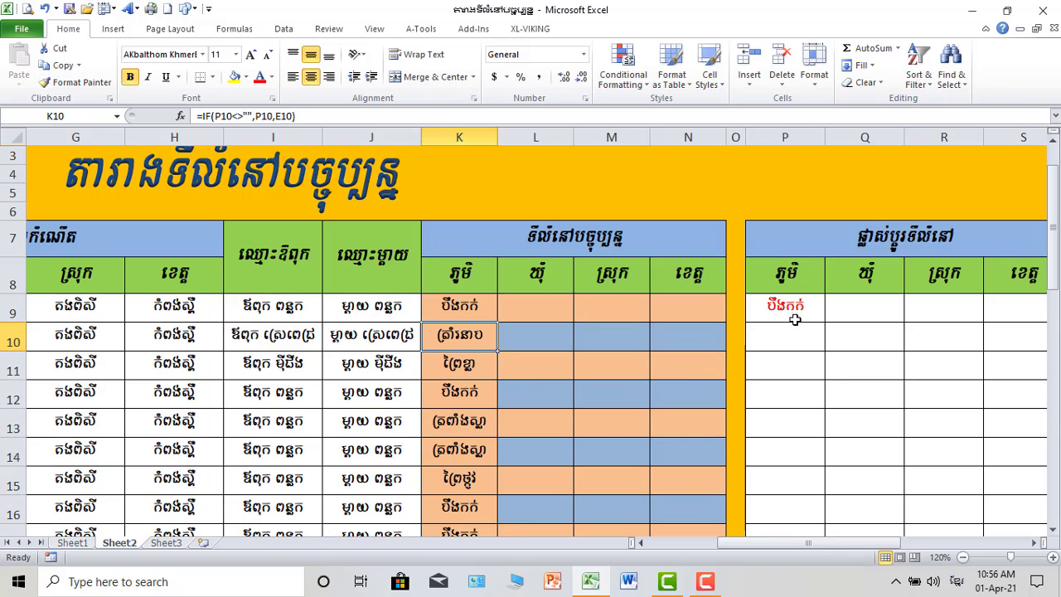
click(485, 382)
click(472, 447)
click(472, 335)
scroll(478, 316, down, 1)
click(470, 310)
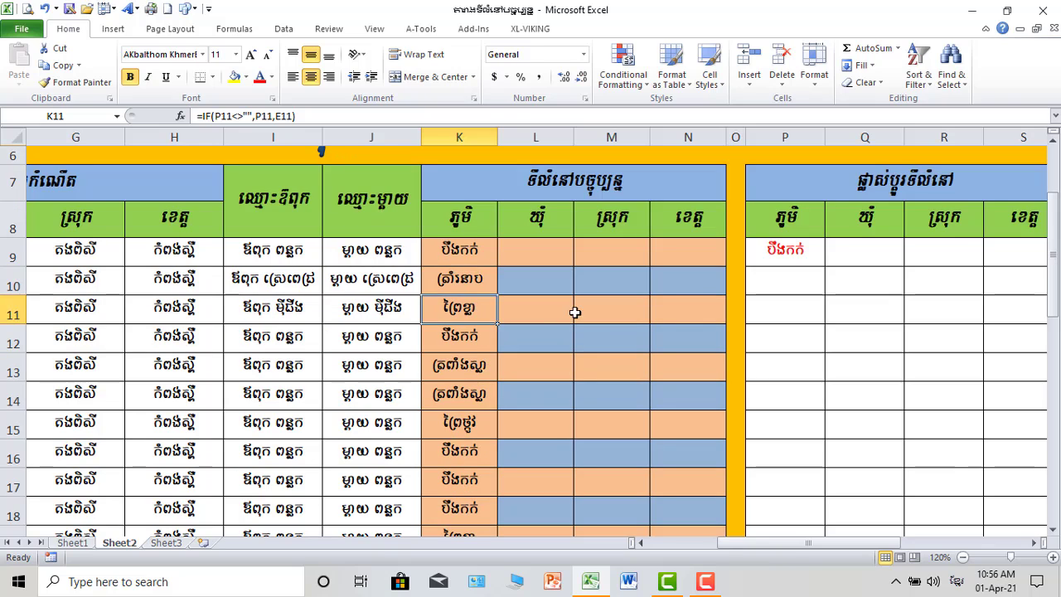
Step: Enter "ត្រាំរនាប" as the third record's new village in relocation cell P11
click(784, 313)
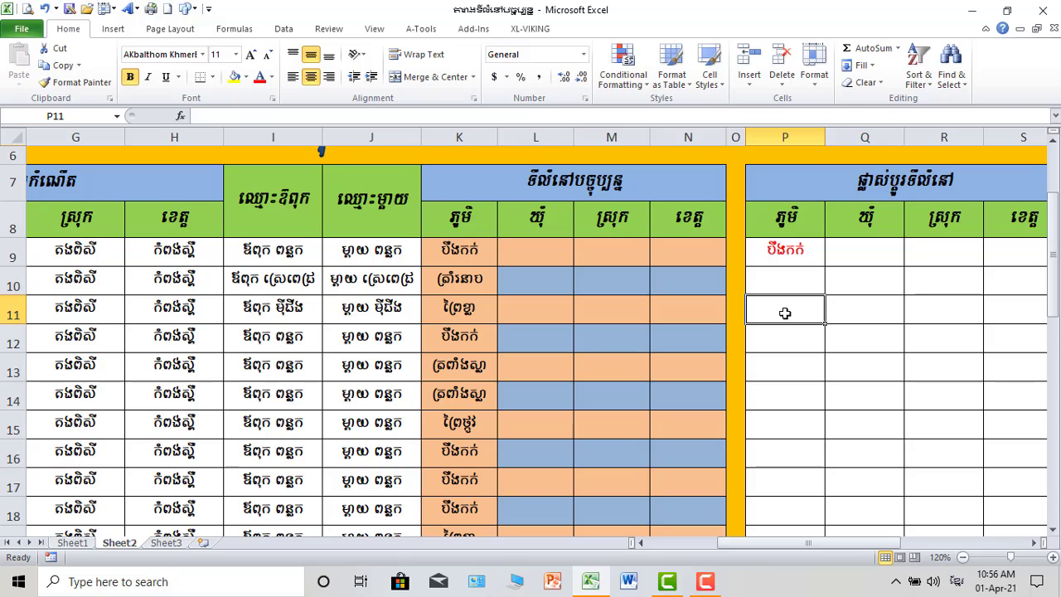
text(ត)
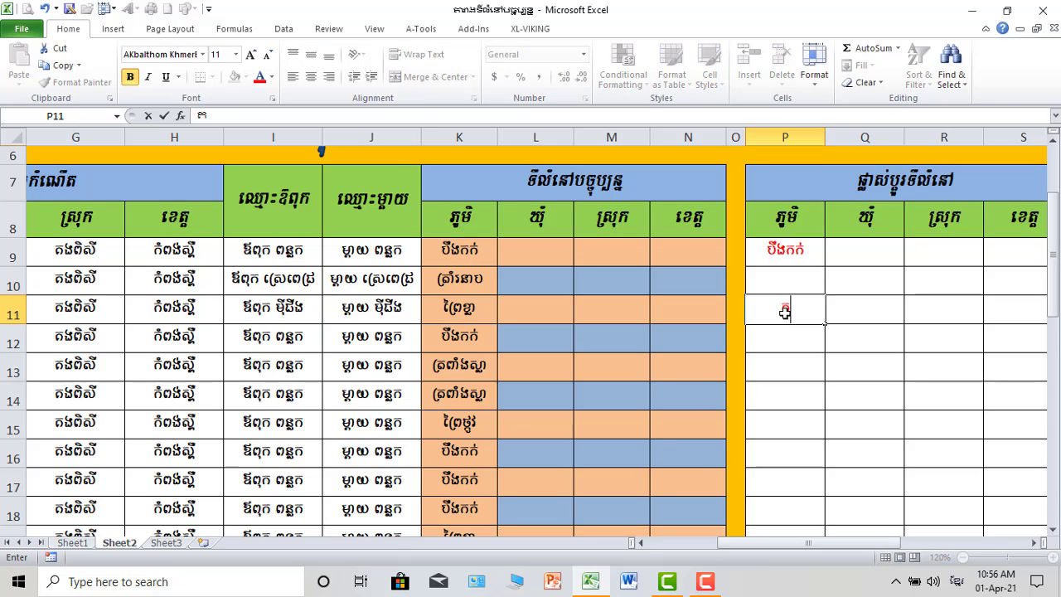
text(្រាំនាប)
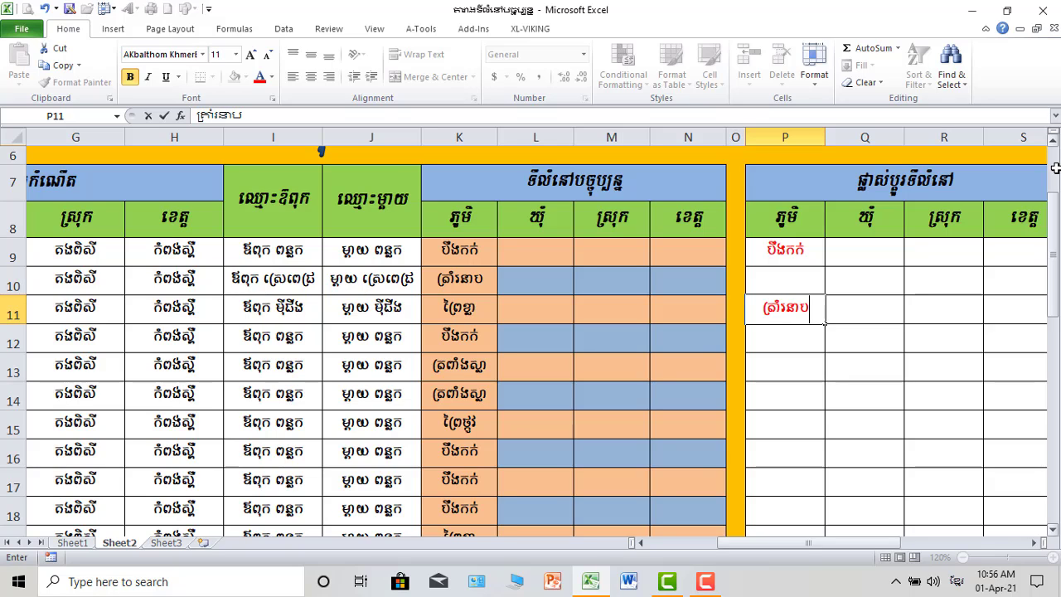
key(Return)
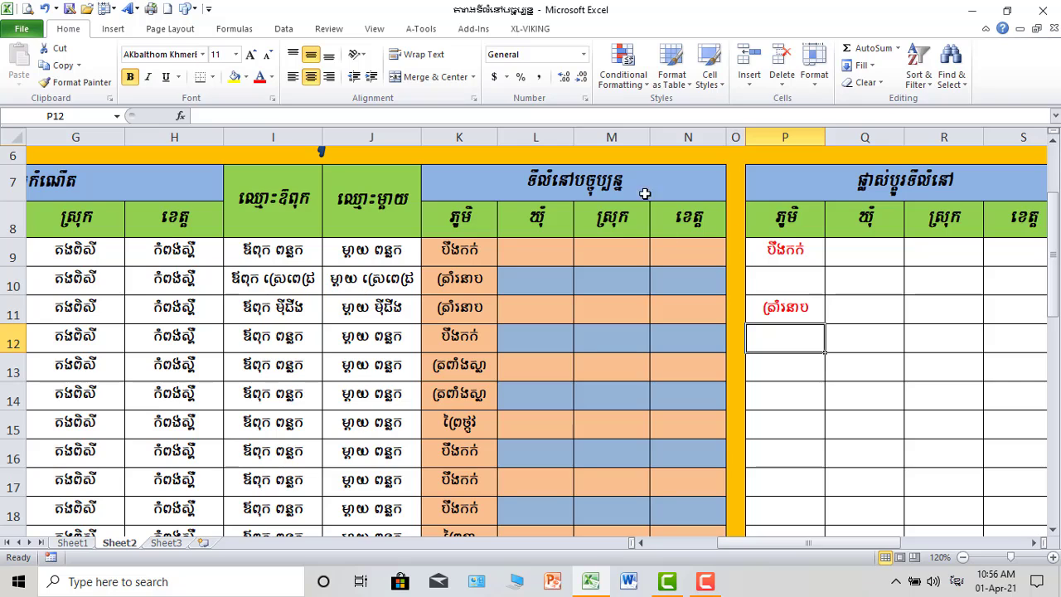
Step: Clear the relocation villages entered in P11 and P9
click(803, 312)
key(BackSpace)
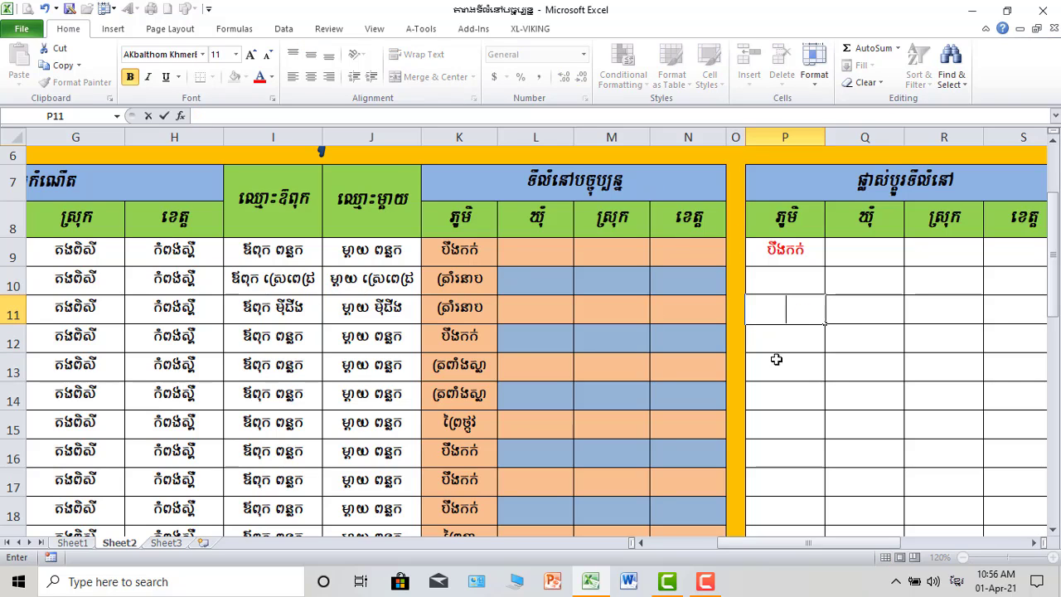
click(787, 251)
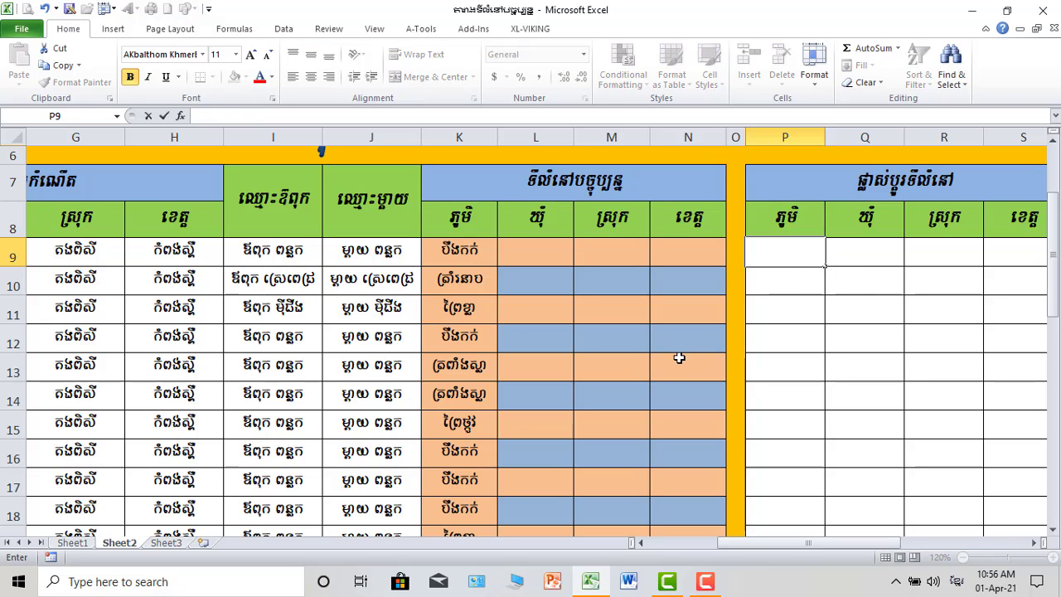
click(630, 364)
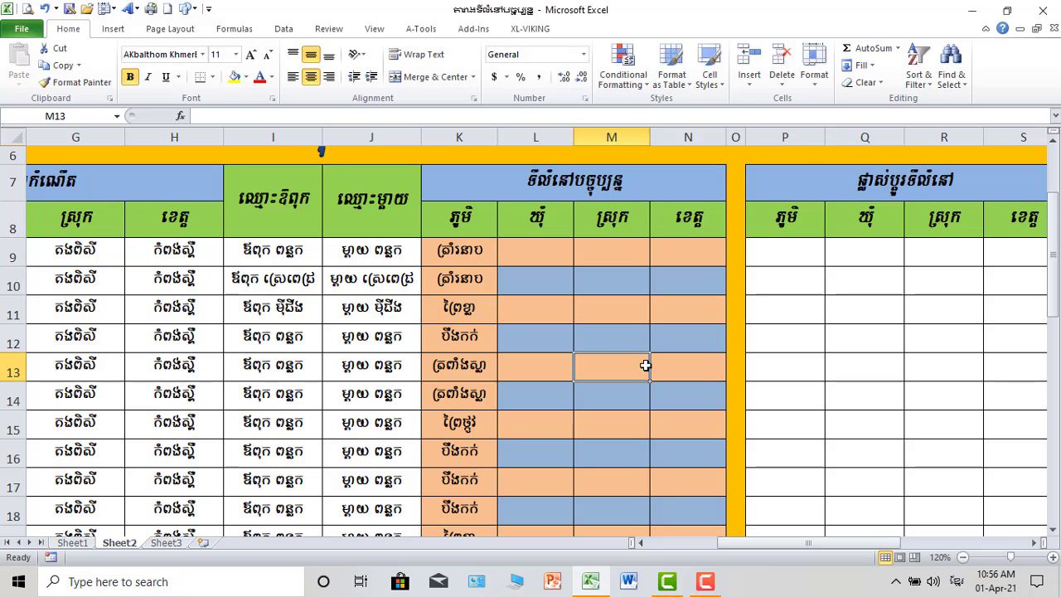
Step: Examine the copied village formulas in the rows without records, K31 to K40
scroll(488, 367, down, 7)
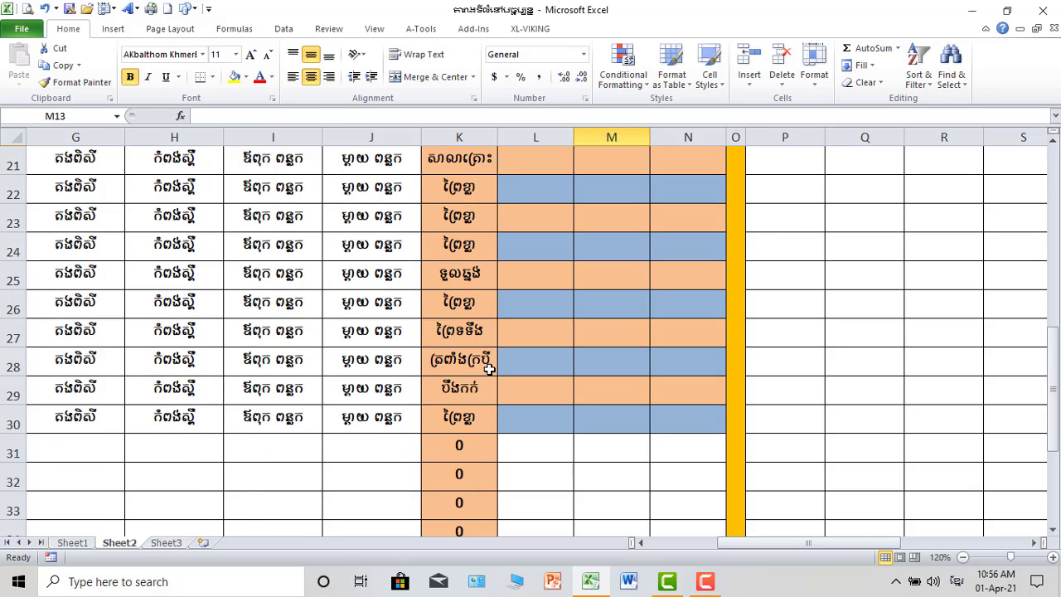
scroll(482, 242, down, 1)
scroll(494, 267, up, 1)
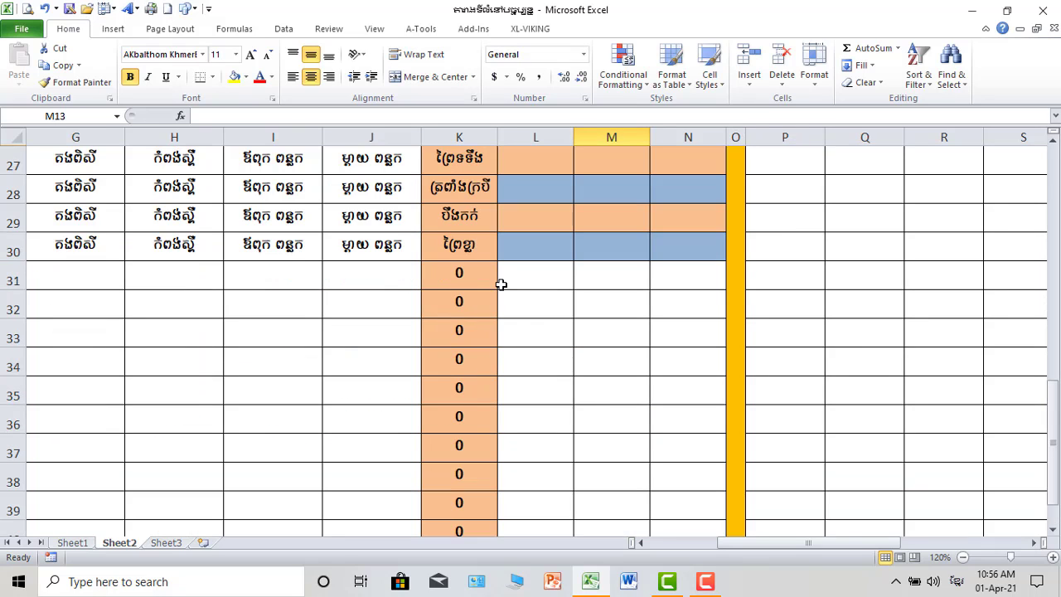
scroll(477, 274, down, 1)
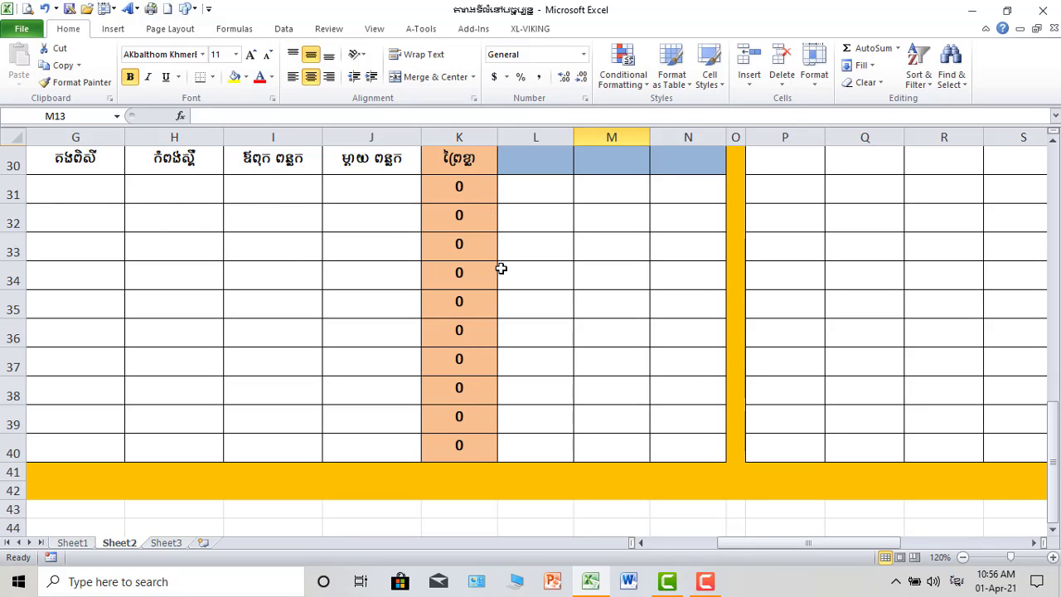
scroll(467, 317, up, 1)
scroll(466, 417, down, 1)
click(484, 203)
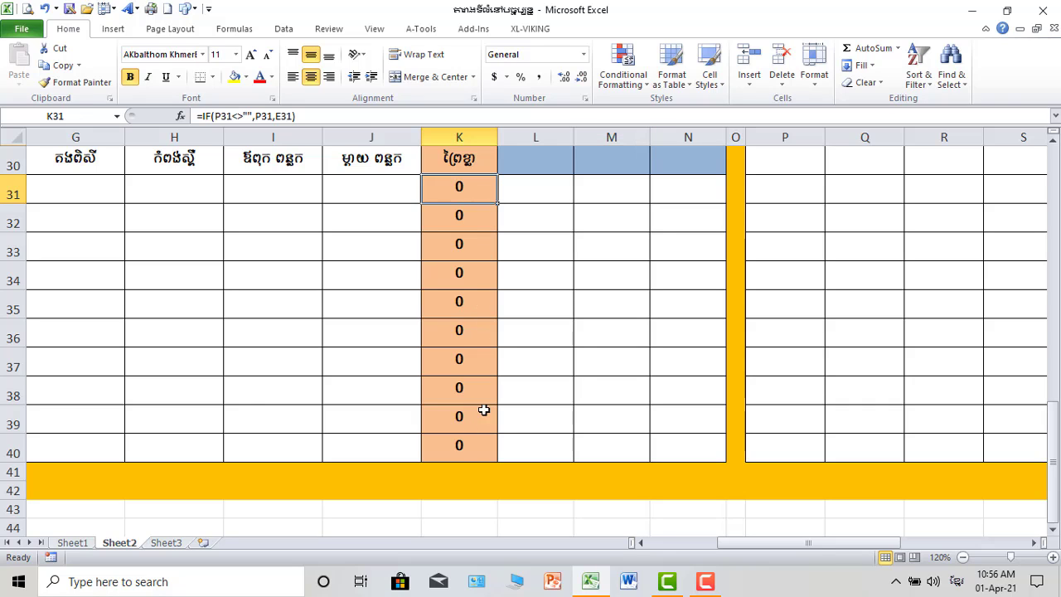
click(483, 449)
click(476, 204)
click(471, 443)
scroll(469, 295, up, 1)
click(473, 279)
scroll(468, 365, down, 2)
scroll(470, 345, up, 2)
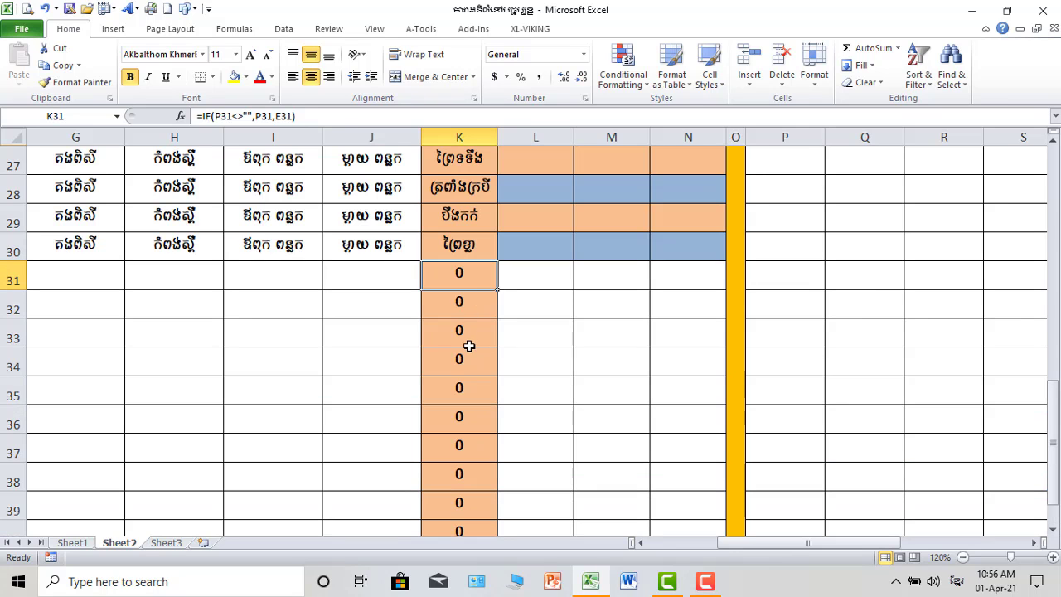
click(471, 328)
click(472, 358)
click(474, 389)
click(487, 499)
Step: Compare row 31's relocation cells, P31 through S31, with the village formula in K31 and the filled records above
click(782, 280)
scroll(909, 284, up, 1)
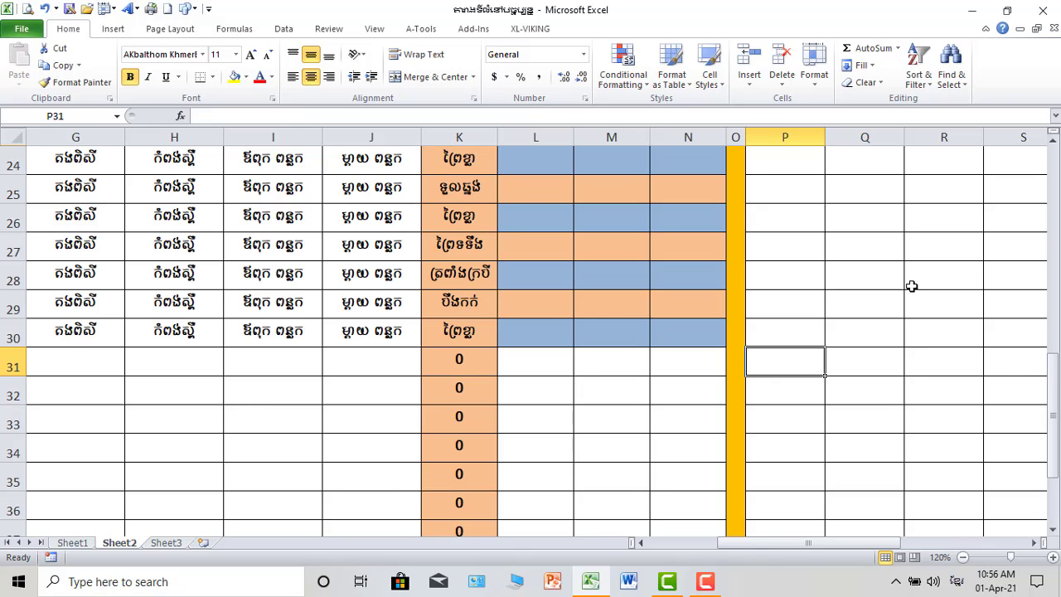
key(Right)
key(Right)
key(Right)
key(Left)
key(Left)
key(Left)
click(484, 368)
scroll(488, 370, up, 3)
scroll(488, 370, up, 5)
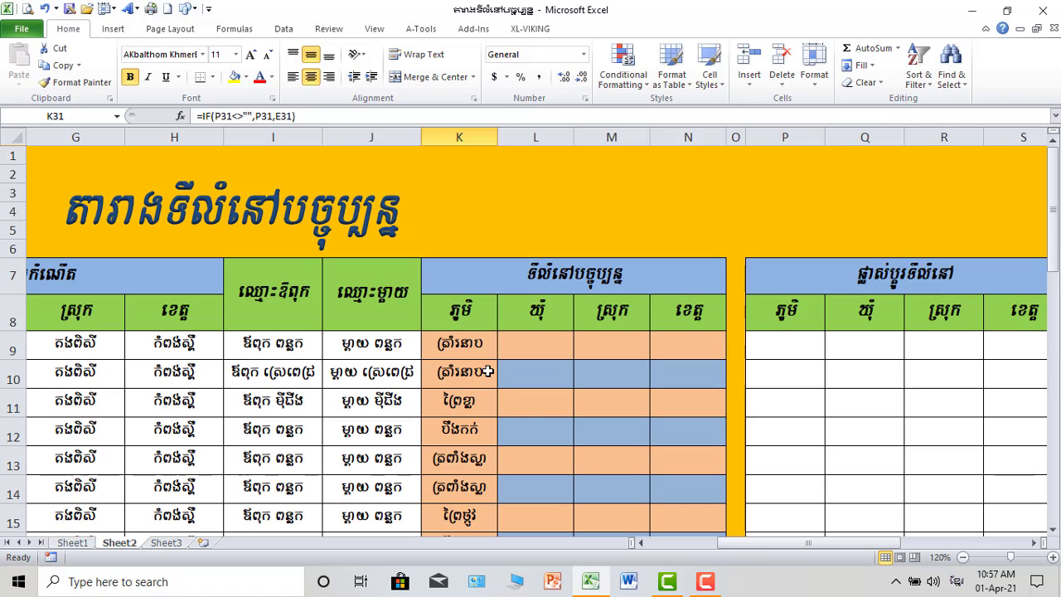
scroll(535, 447, down, 7)
scroll(473, 489, up, 7)
Step: Switch the keyboard input to English and insert an outer IF function before the existing IF in K9's formula
double_click(479, 346)
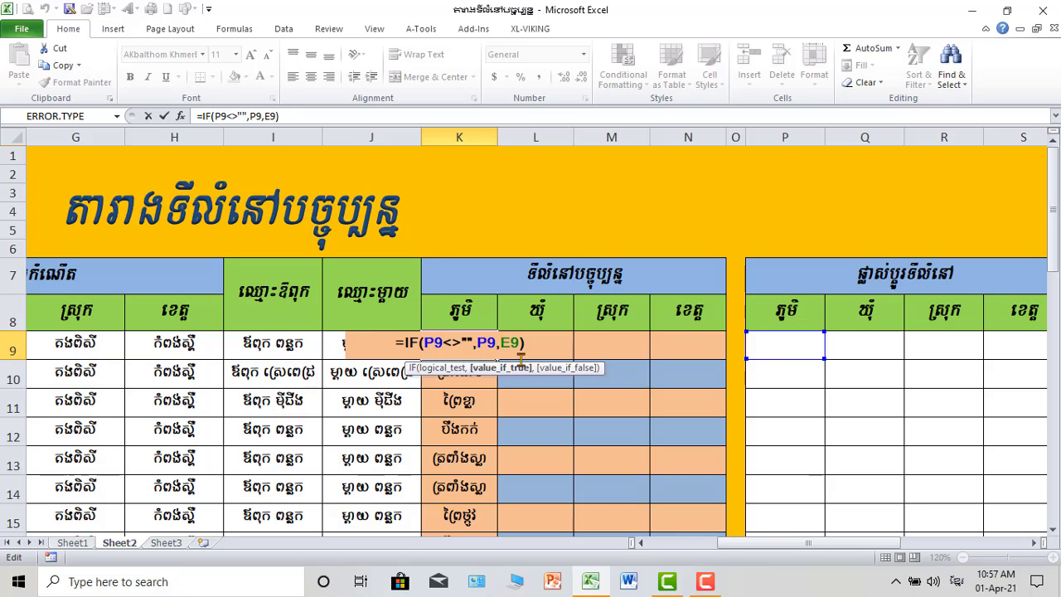
click(407, 343)
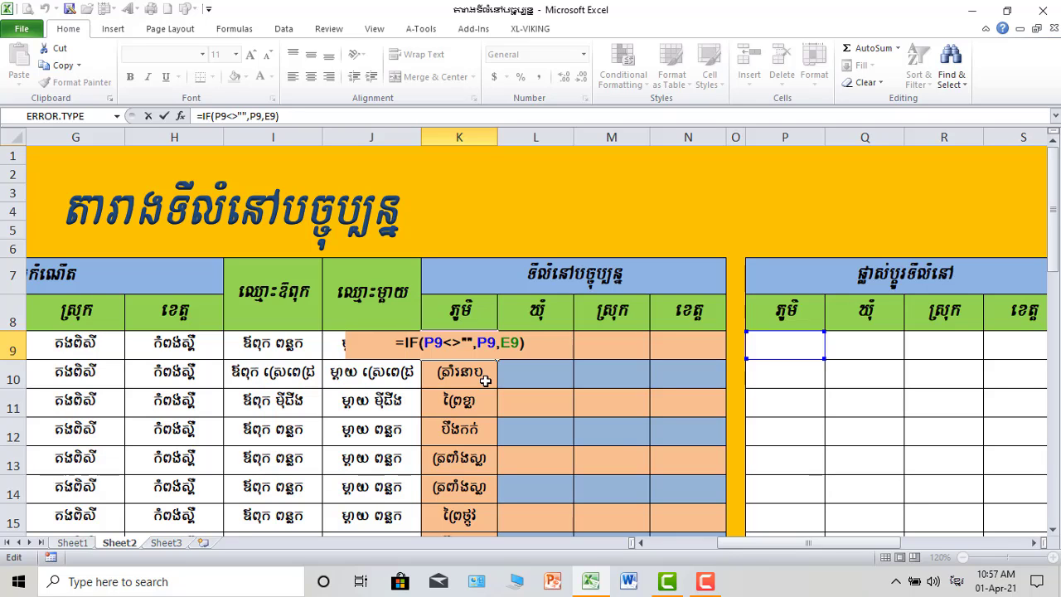
text(ិ)
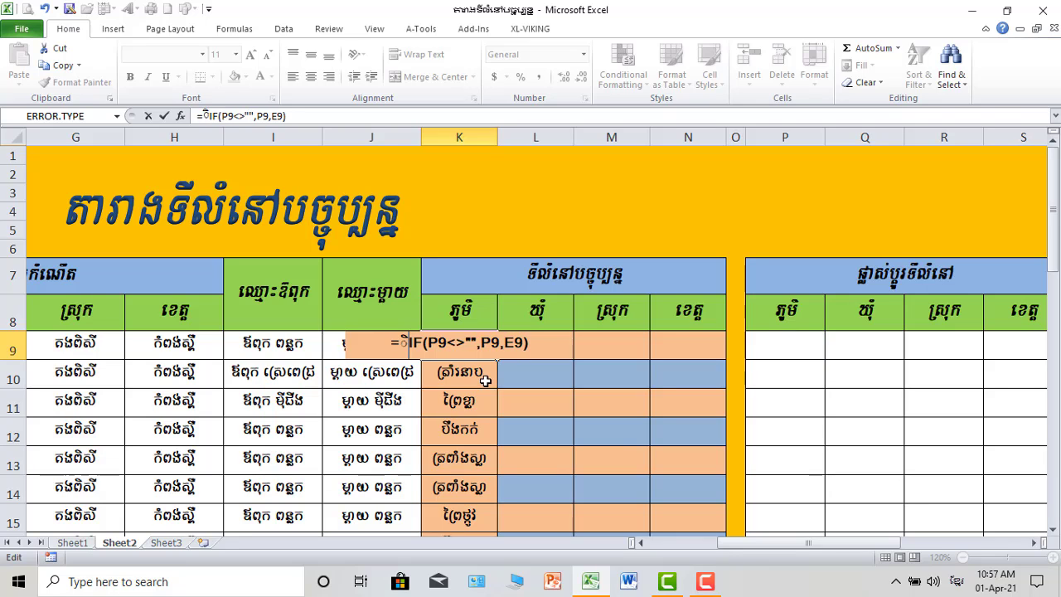
key(BackSpace)
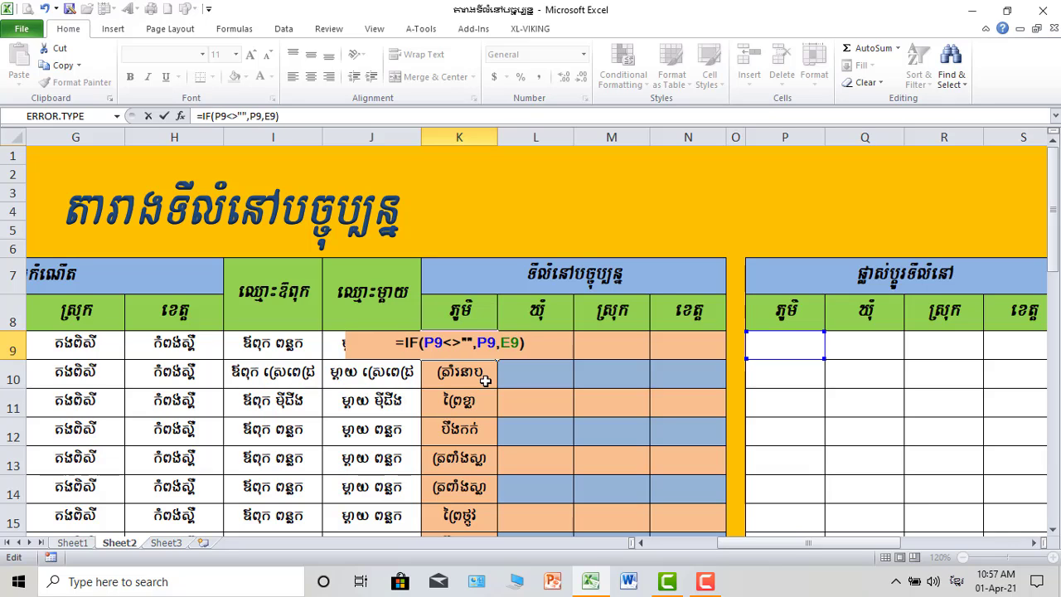
key(super+space)
key(super+space)
text(if)
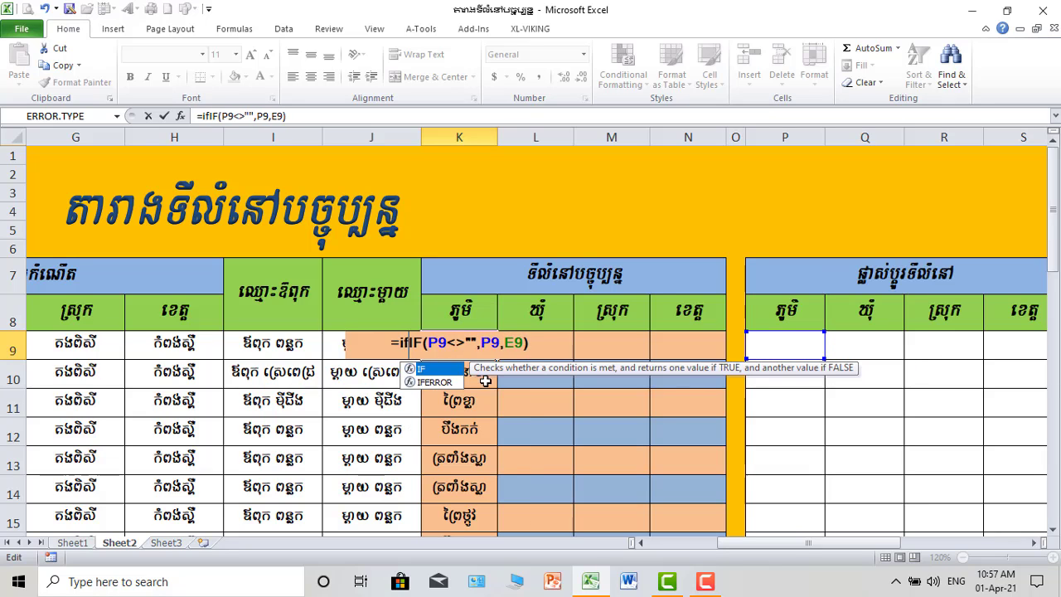
double_click(440, 370)
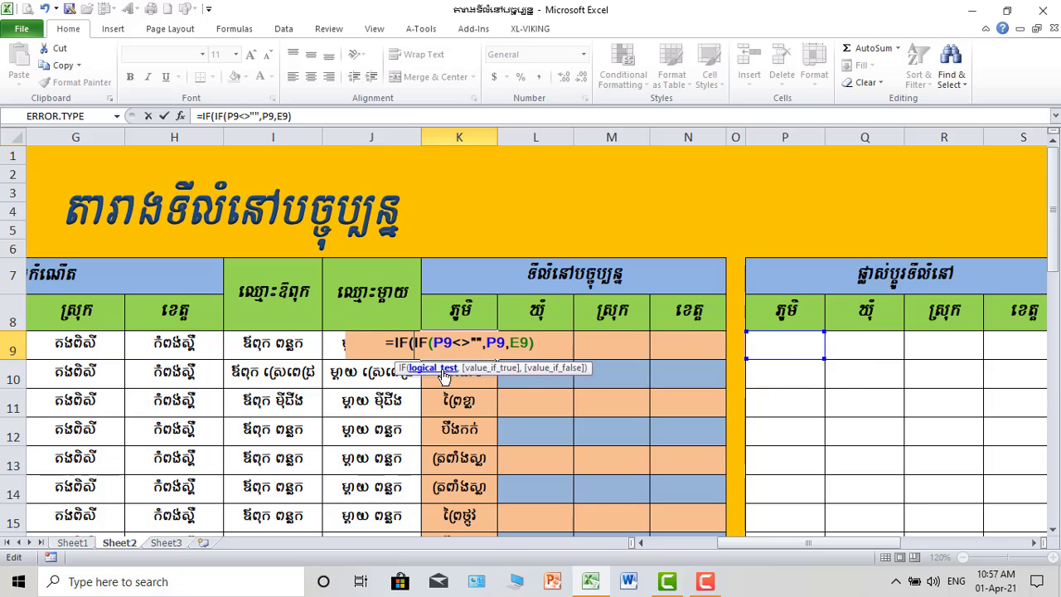
Step: Start an AND test inside the outer IF of K9's formula, with E9="" as its first condition
text(a)
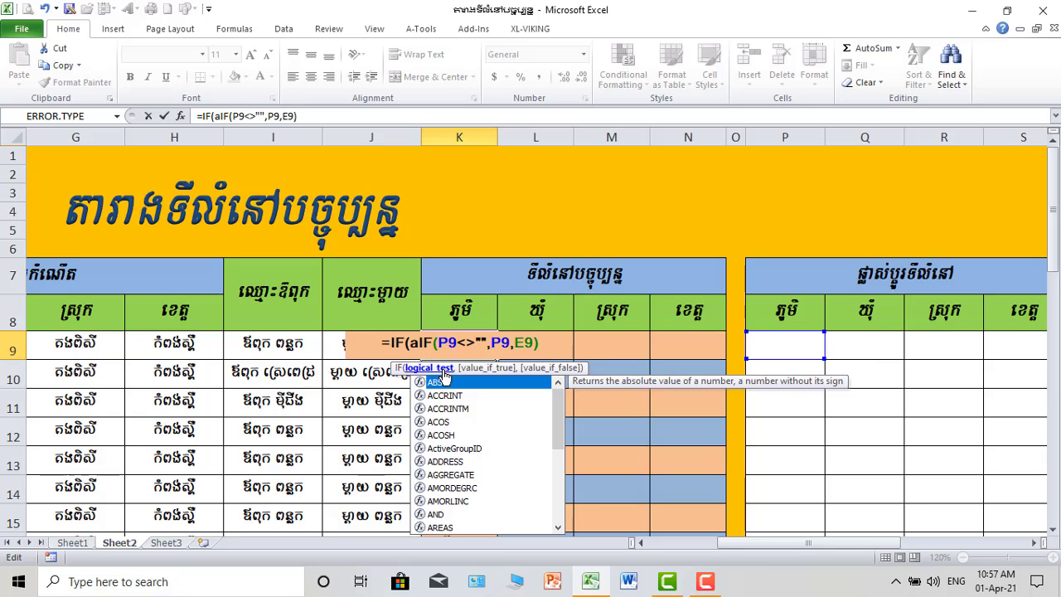
double_click(439, 515)
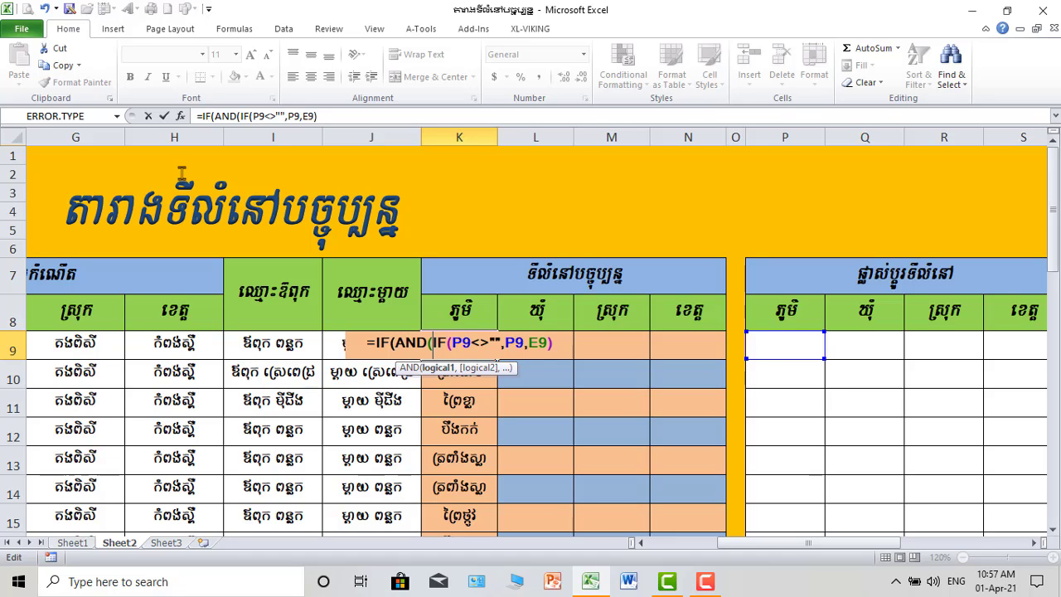
drag(808, 548, 733, 547)
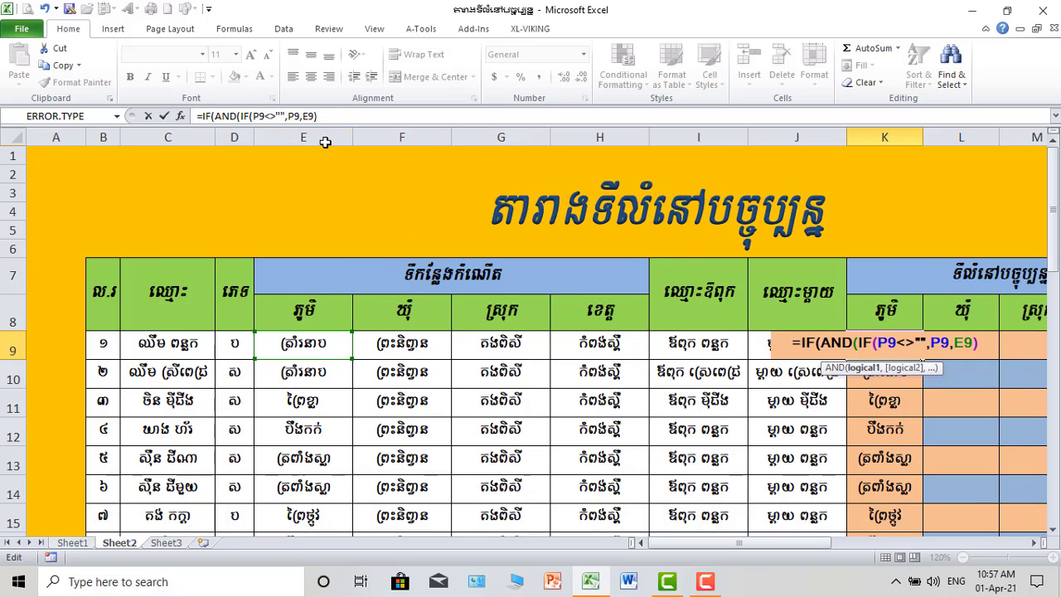
click(326, 349)
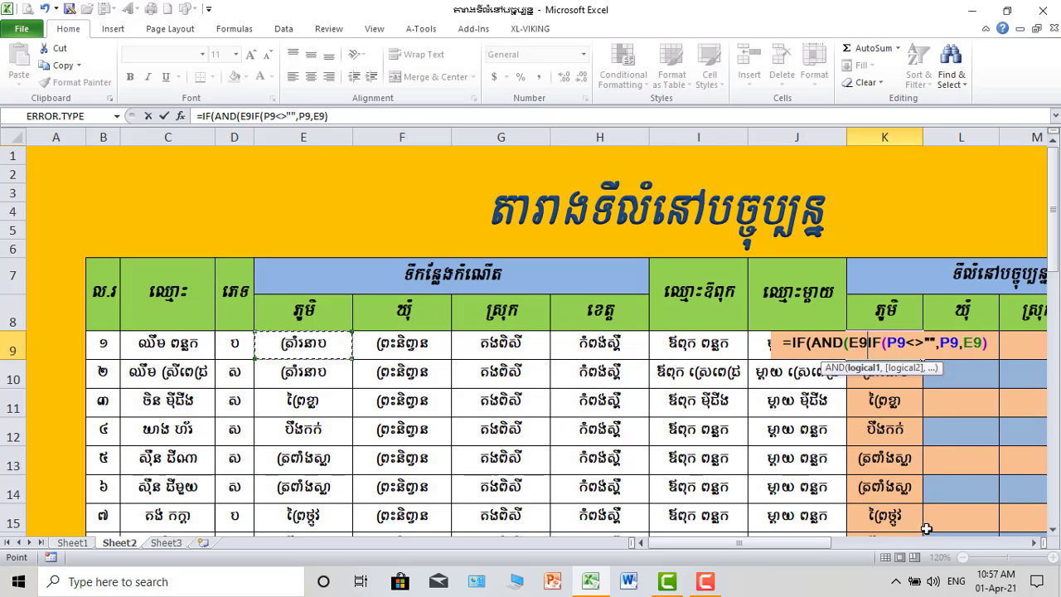
drag(824, 549, 833, 548)
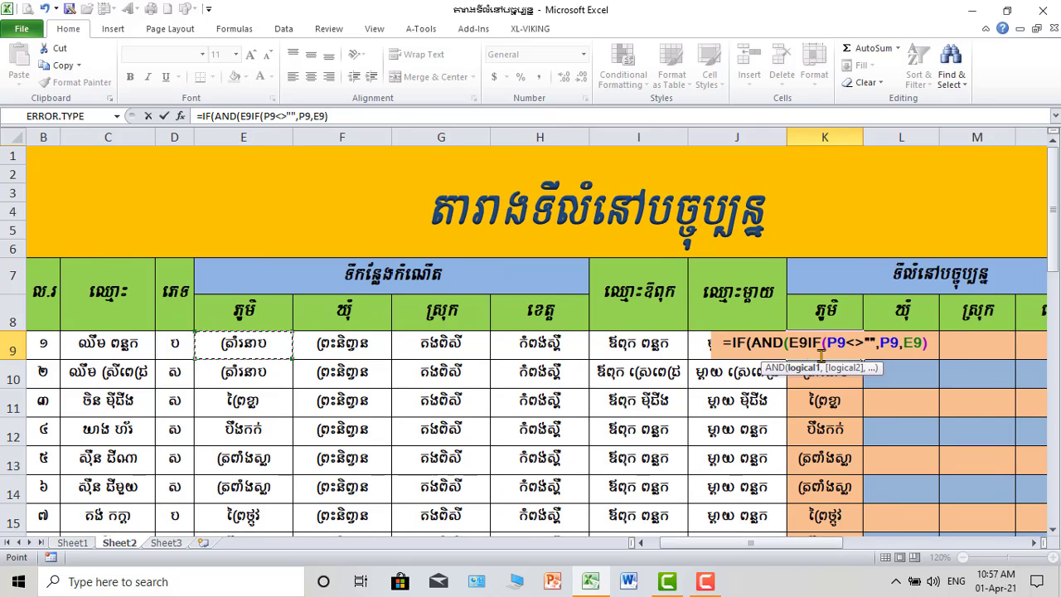
text(=)
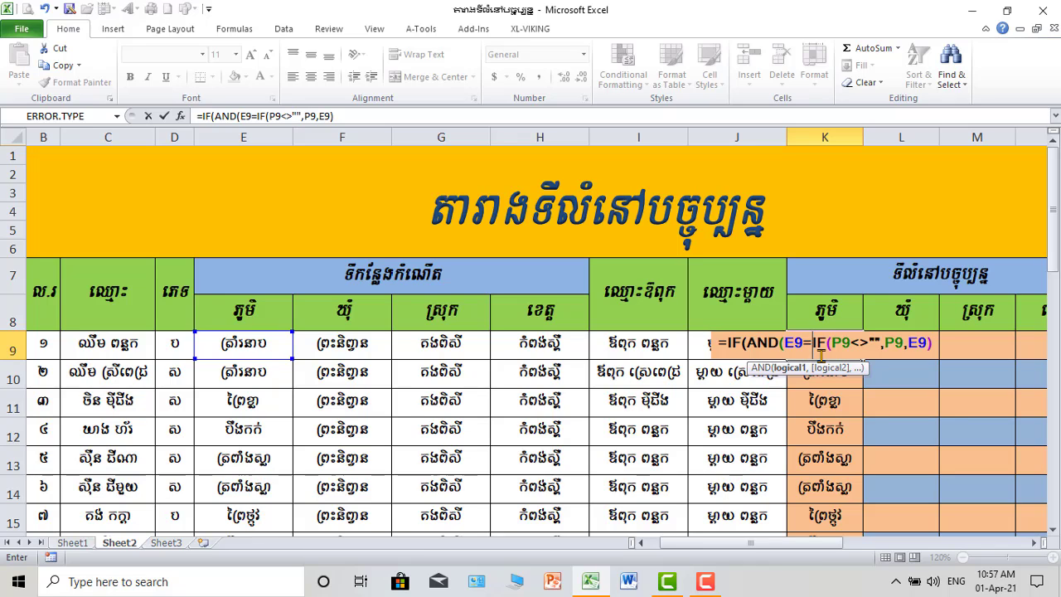
text("")
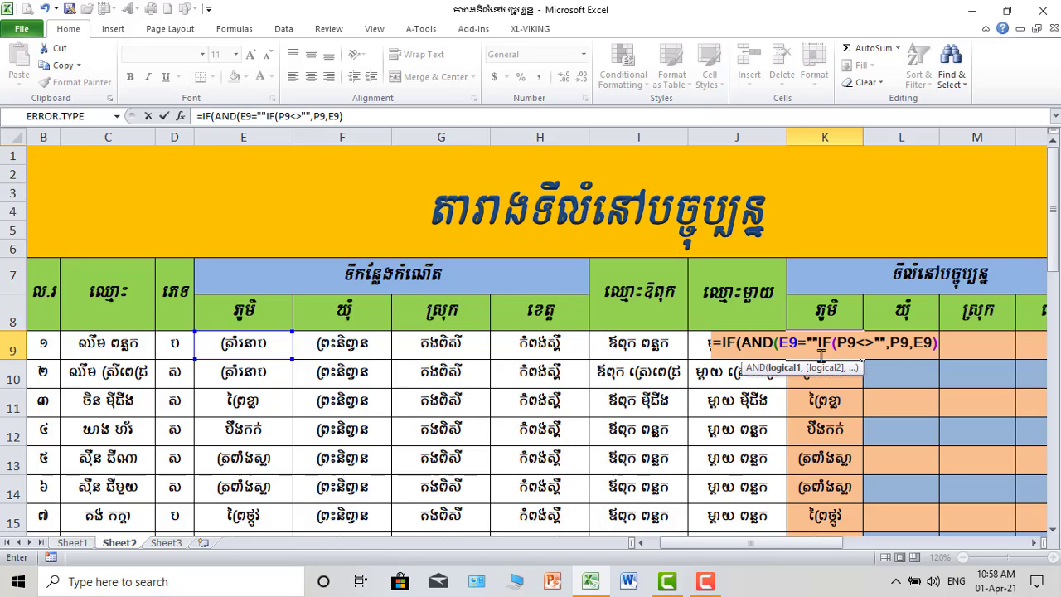
text(,)
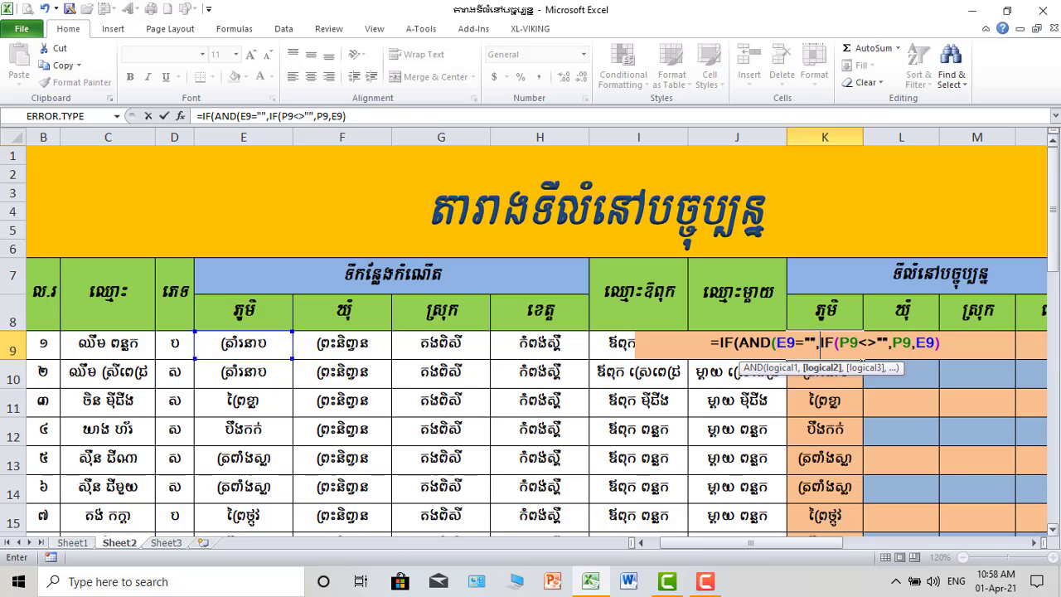
Step: Add P9="" as the second condition of the AND test and close its parenthesis
drag(762, 544, 817, 543)
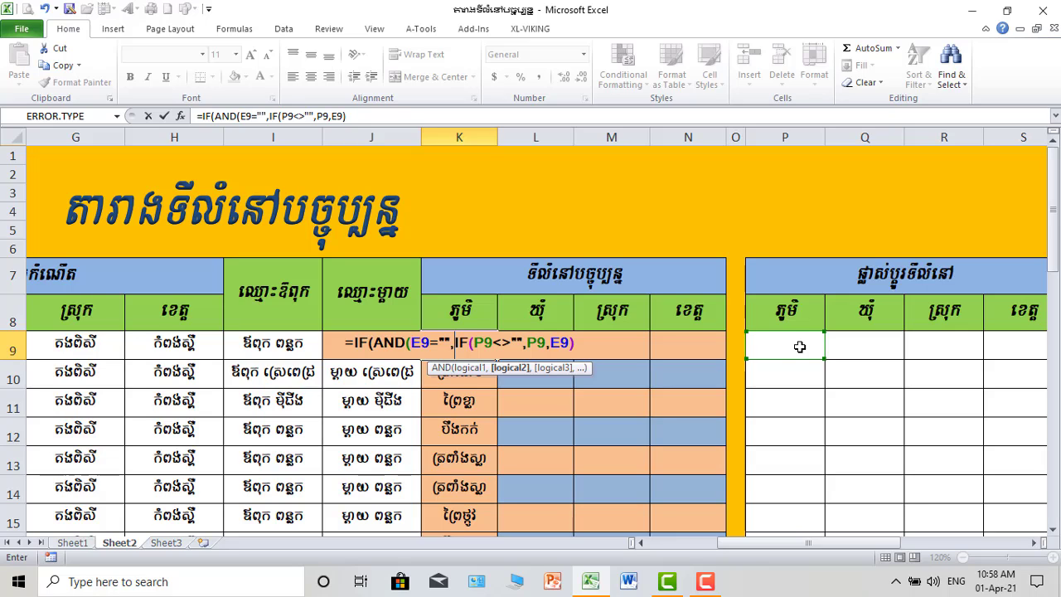
click(800, 347)
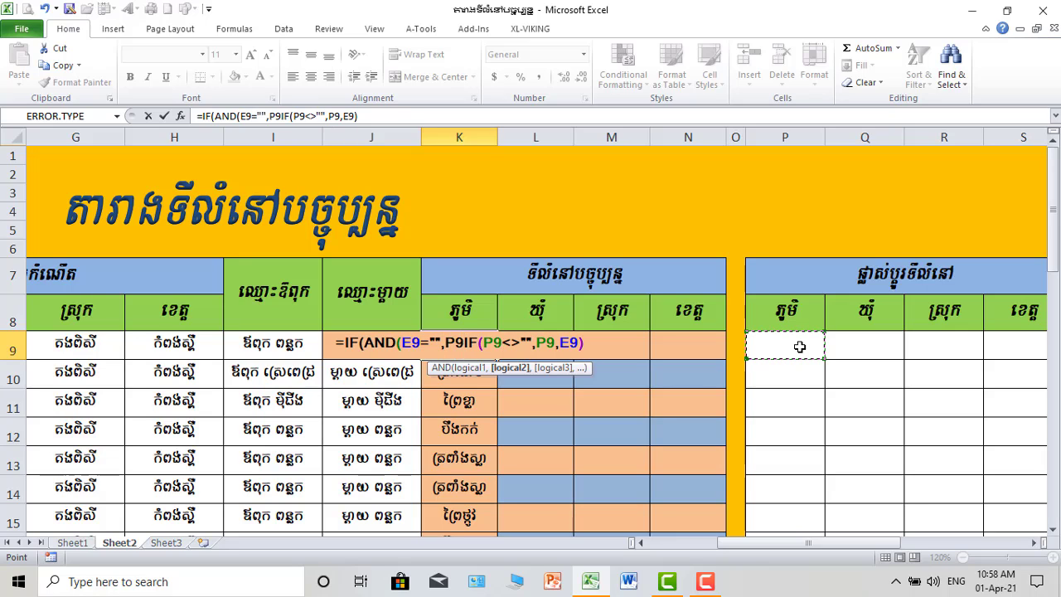
text(=)
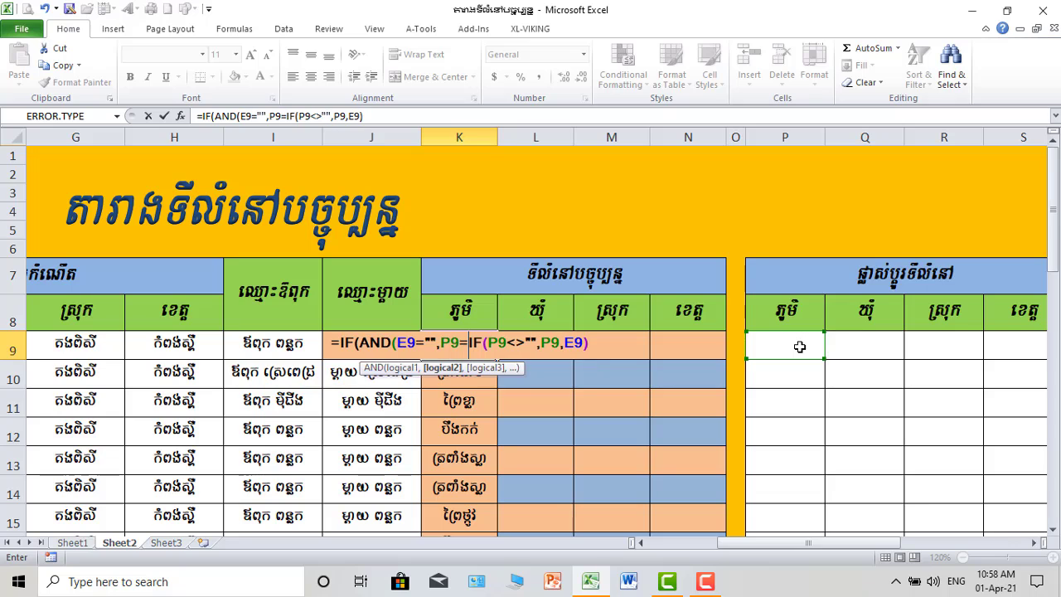
text(")
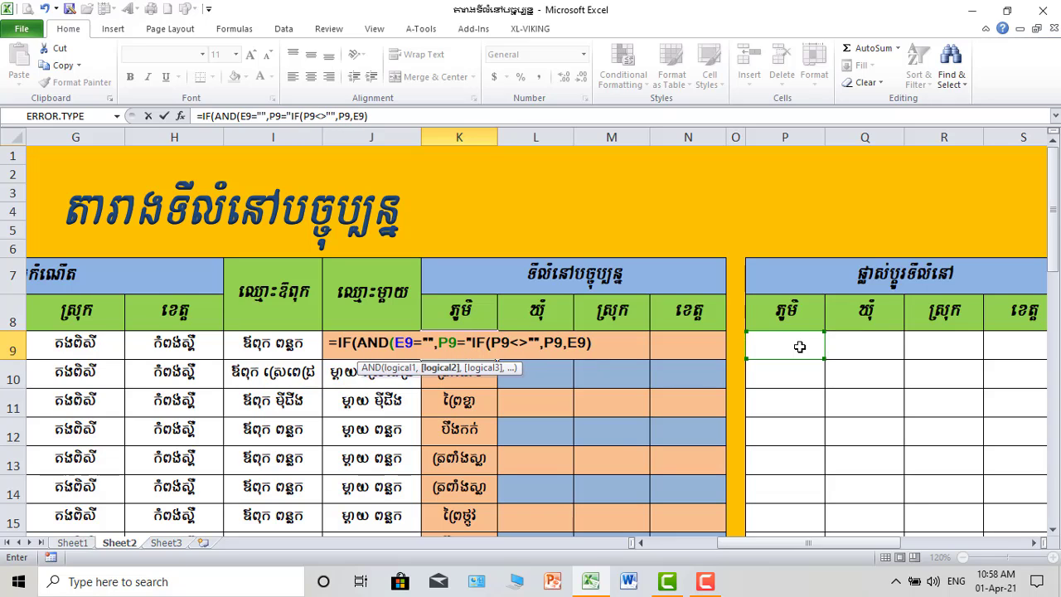
text(")
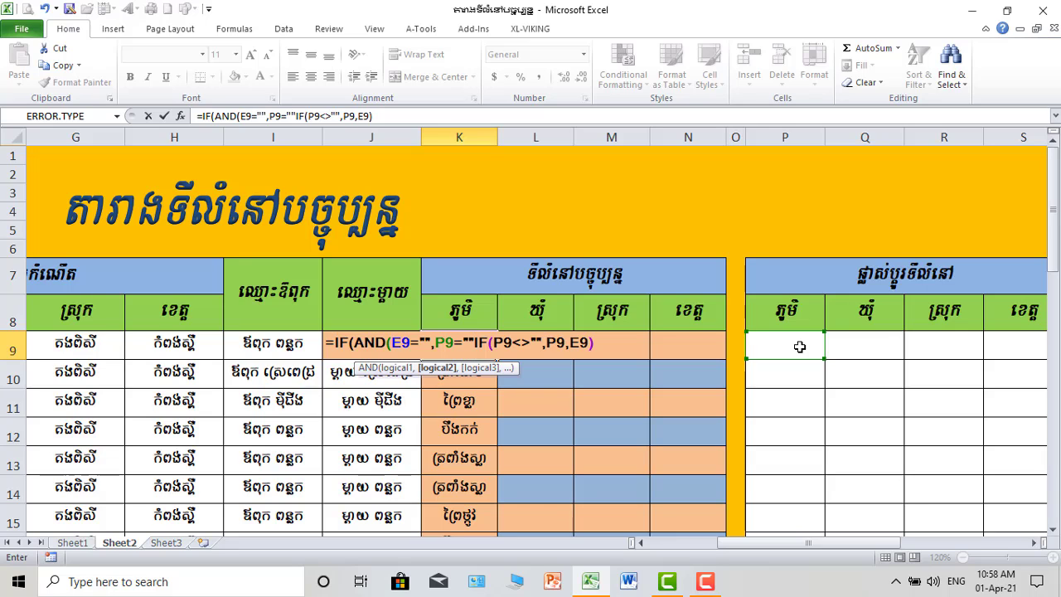
text())
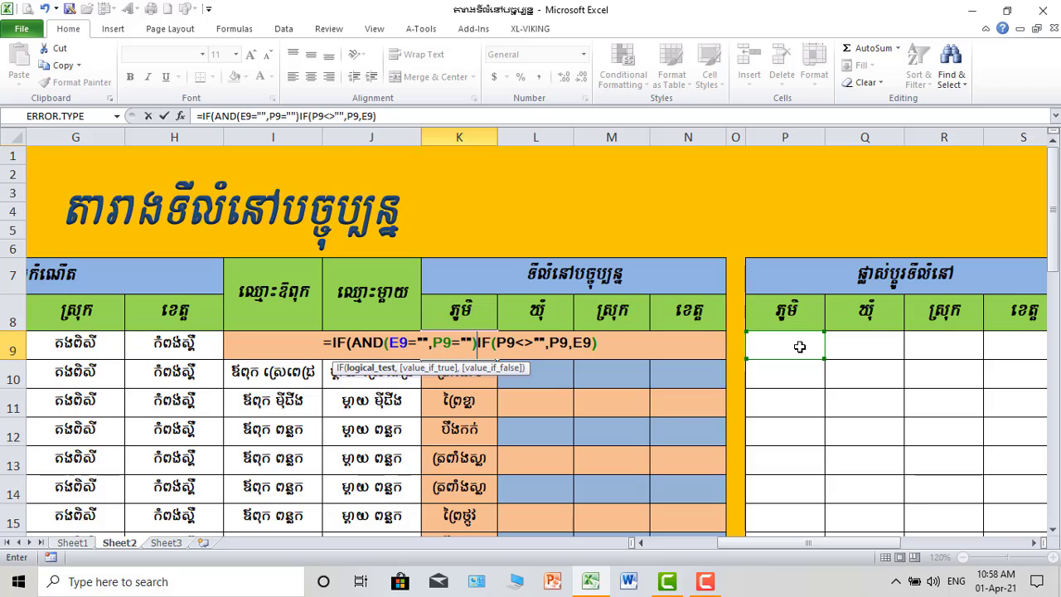
Step: Make the outer IF return "" when the AND test is true, with the existing IF as its false value
text(,)
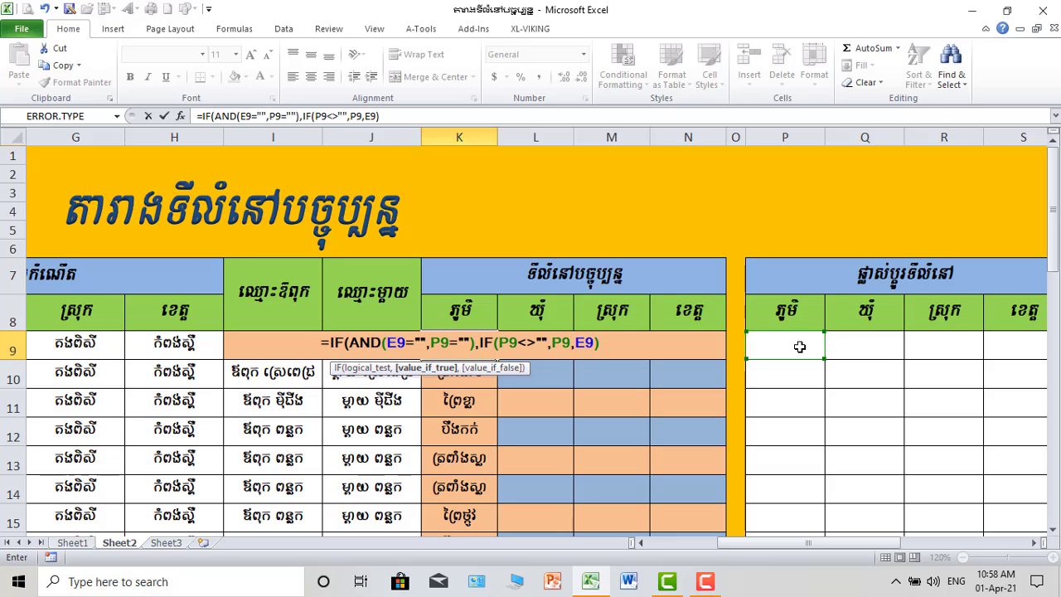
text("")
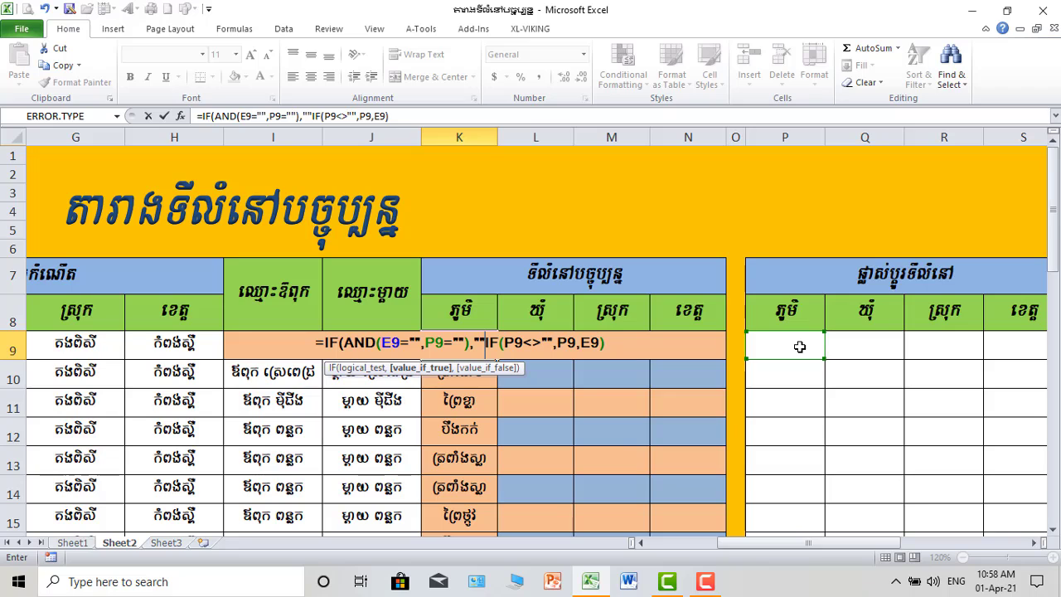
text(,)
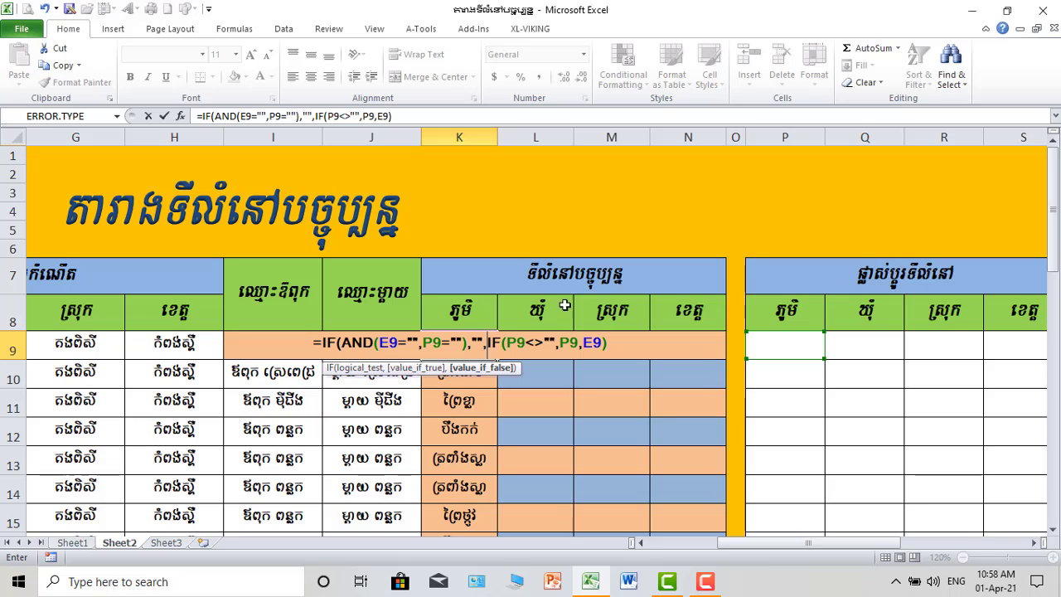
drag(807, 552, 783, 548)
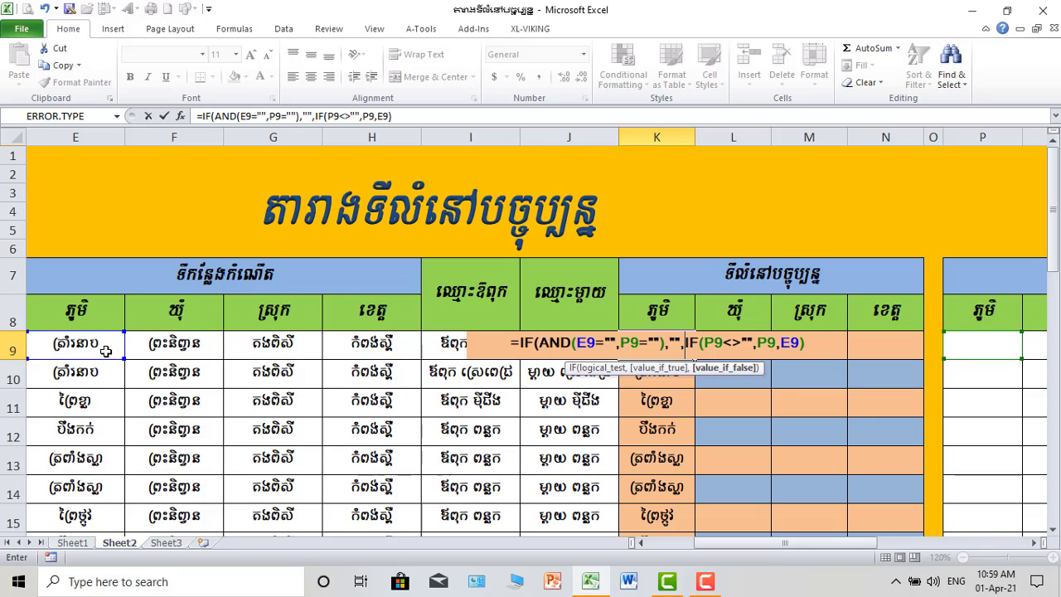
drag(793, 547, 825, 547)
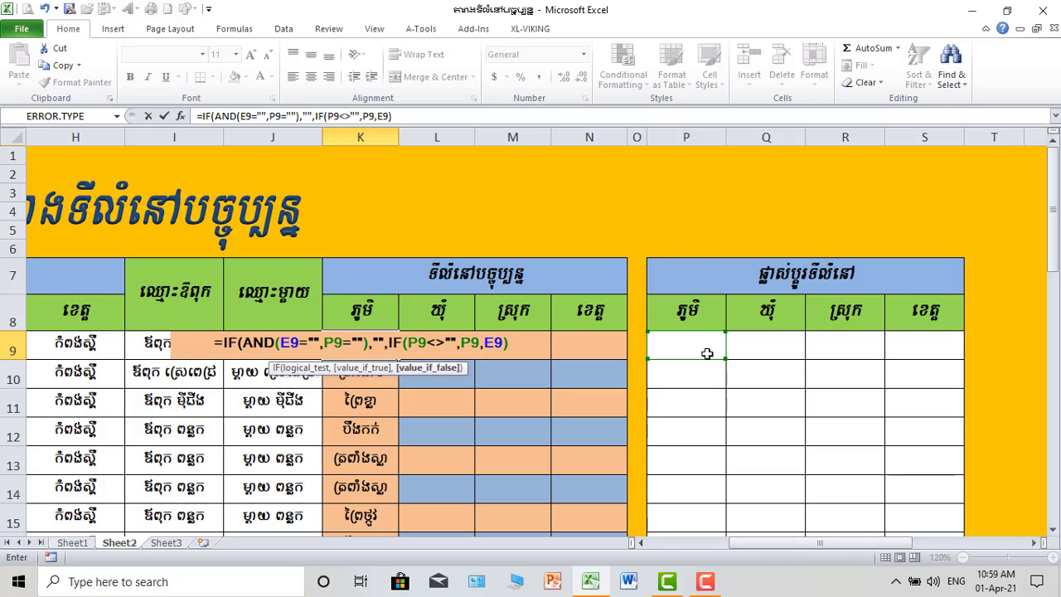
Step: Close the outer IF's parenthesis at the end of K9's formula and commit it
click(390, 346)
click(514, 347)
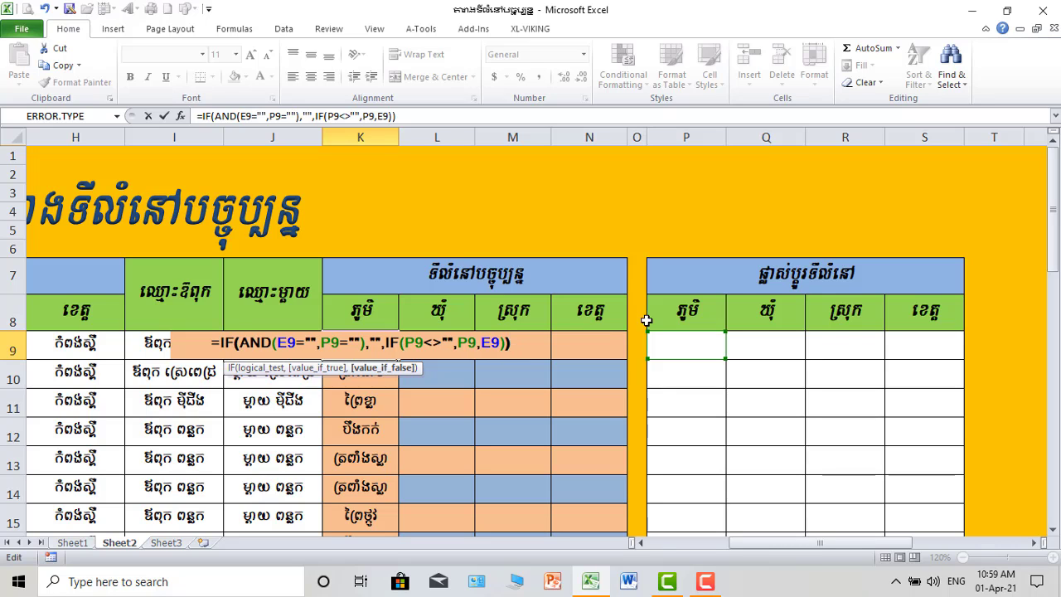
text())
key(Return)
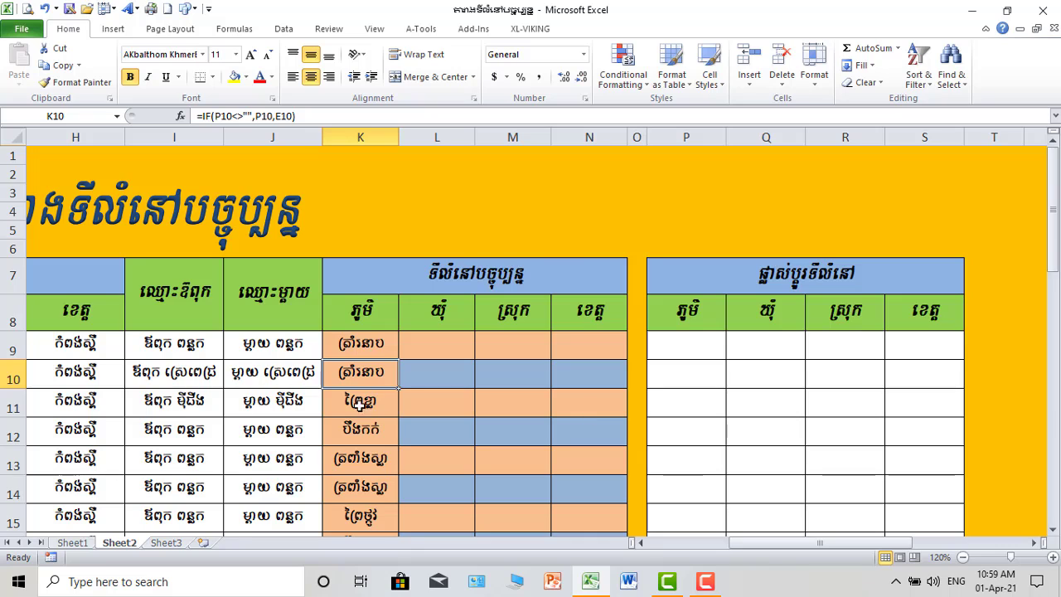
Step: Fill K9's new formula down column K through row 40
scroll(363, 402, down, 2)
click(372, 227)
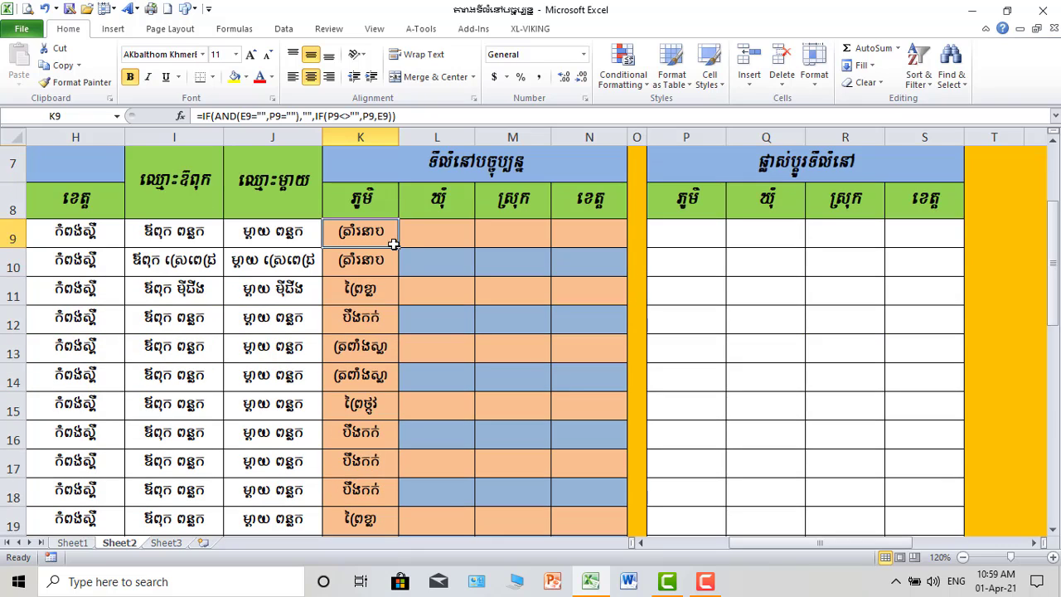
drag(396, 246, 386, 476)
scroll(395, 398, up, 5)
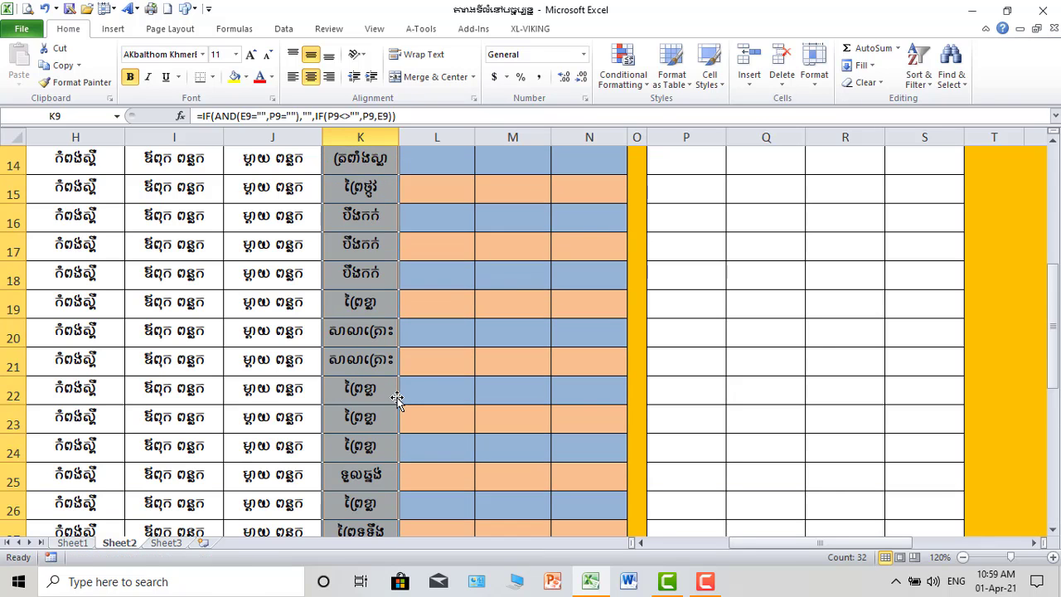
Step: Check the filled village cells in column K around rows 30 and 31 against the relocation column
scroll(431, 365, down, 1)
scroll(439, 357, down, 2)
click(421, 325)
click(374, 398)
scroll(391, 377, up, 3)
scroll(369, 458, down, 3)
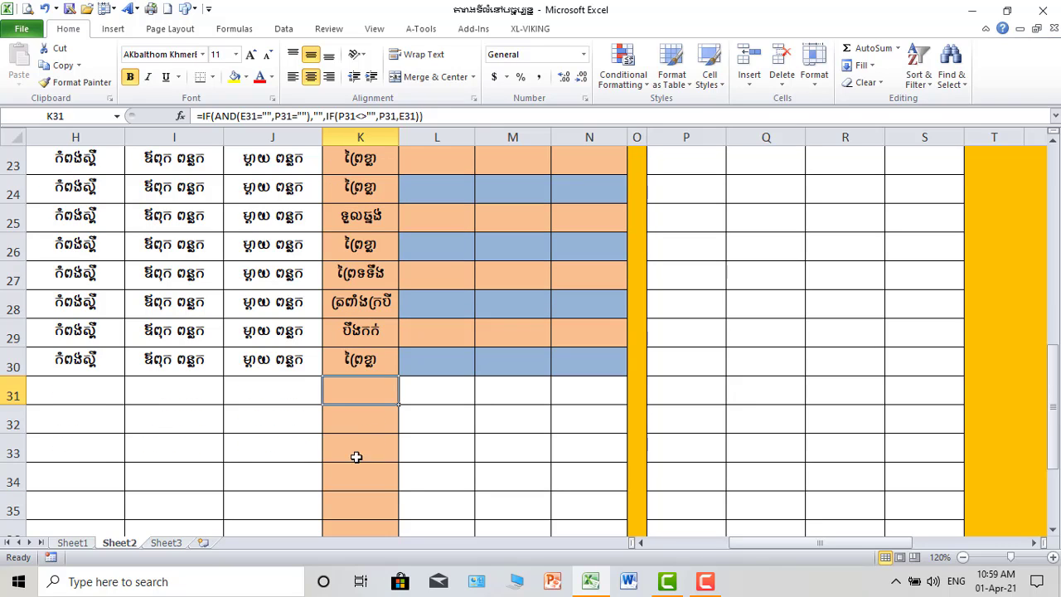
click(386, 363)
click(419, 356)
click(682, 372)
scroll(384, 376, up, 7)
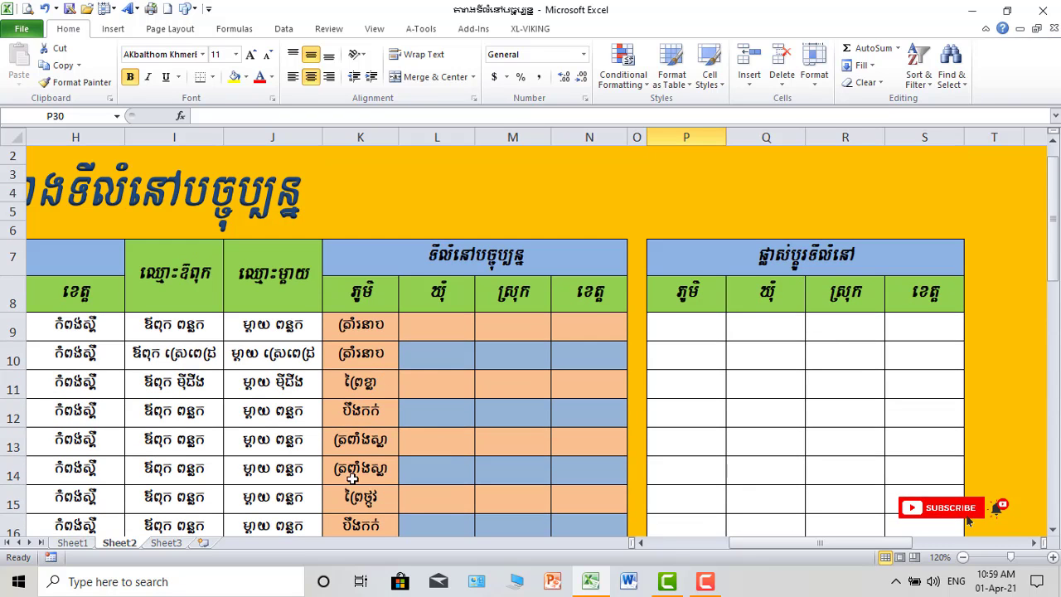
Step: Review the nested IF formula in K9 and the filled cells in column K down to row 40
scroll(384, 376, up, 1)
click(366, 348)
double_click(365, 348)
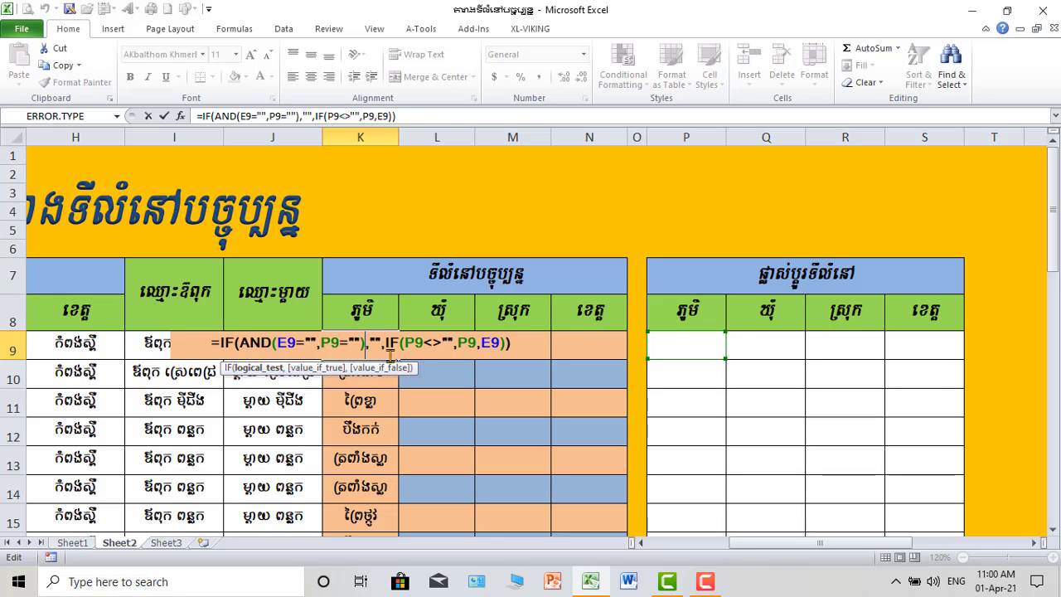
key(Return)
scroll(424, 423, down, 7)
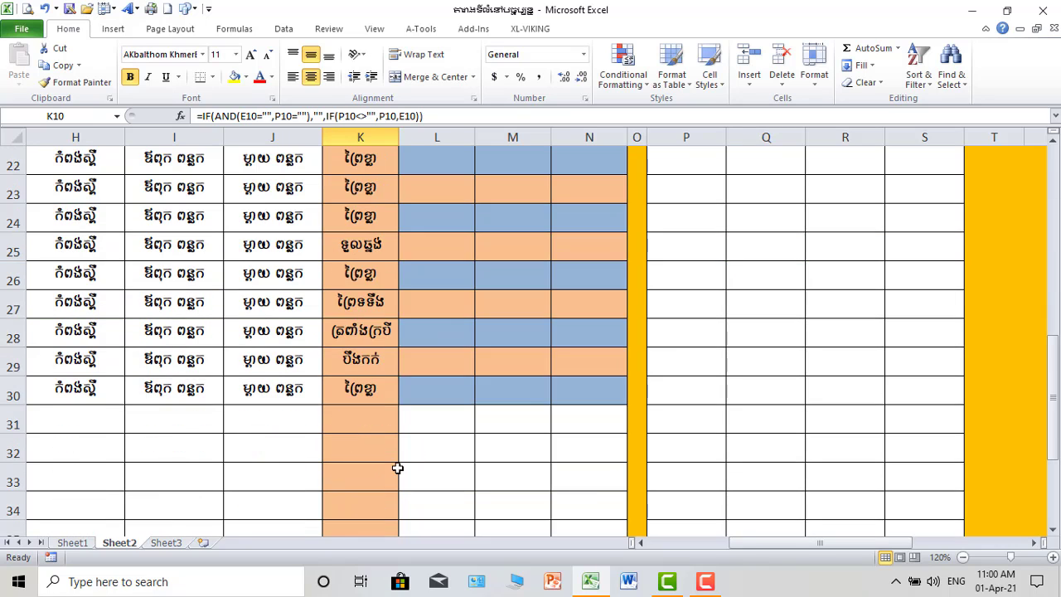
scroll(398, 468, down, 2)
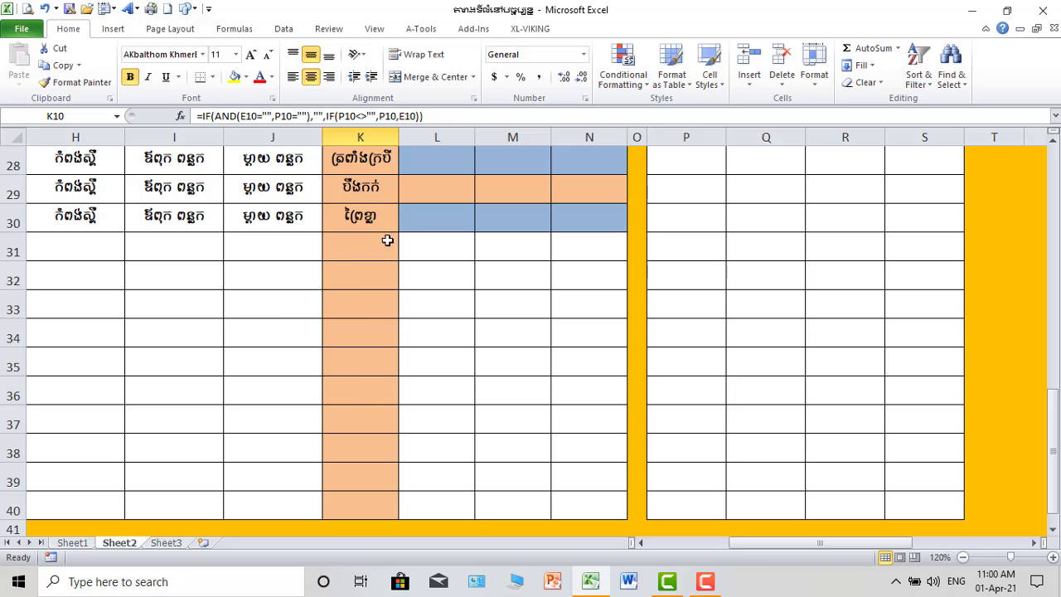
scroll(381, 354, up, 3)
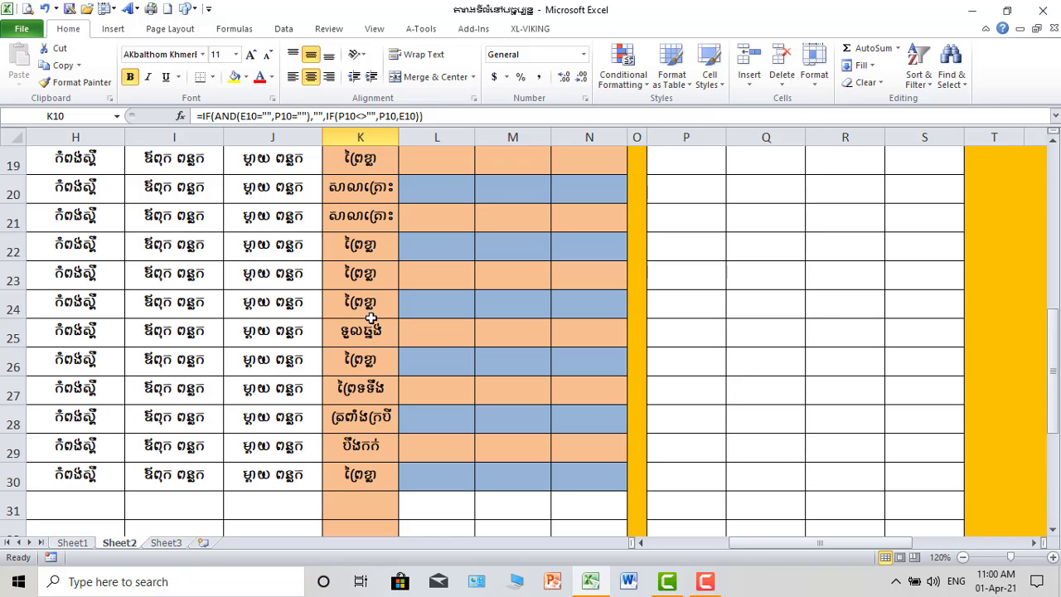
scroll(367, 409, down, 3)
scroll(367, 410, up, 8)
click(374, 290)
click(375, 373)
click(358, 324)
click(365, 371)
click(359, 296)
click(425, 298)
click(360, 297)
click(369, 344)
click(434, 293)
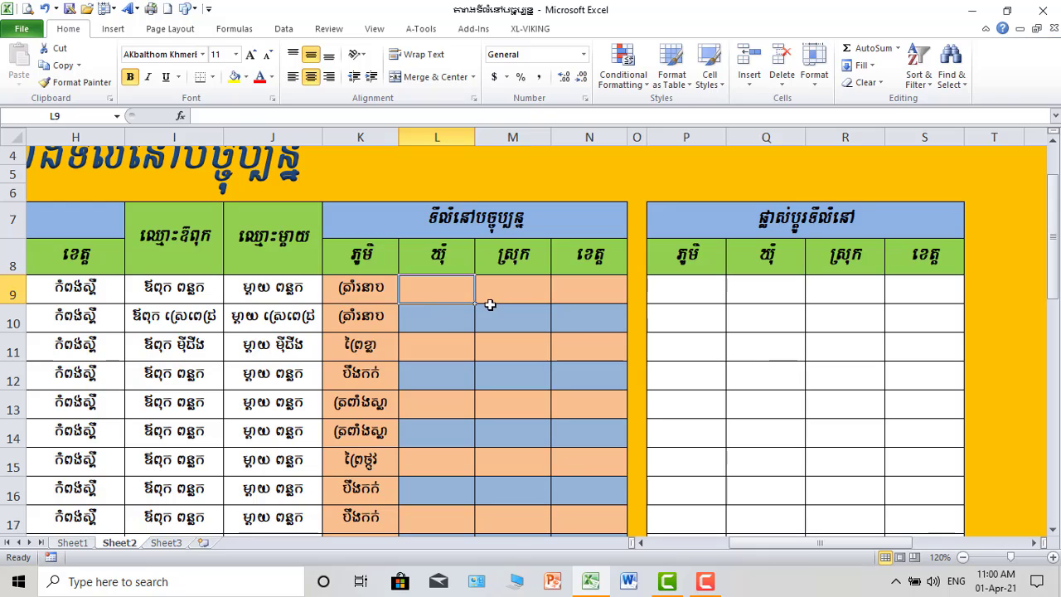
click(507, 293)
click(594, 294)
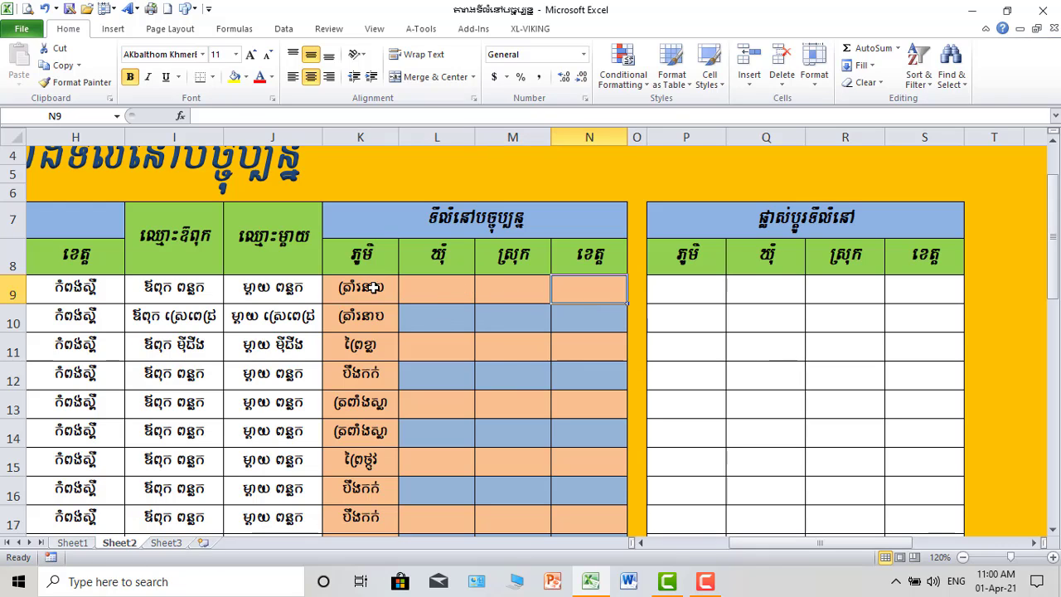
Step: Inspect K9's formula as a reference for the commune formula in L9
double_click(439, 292)
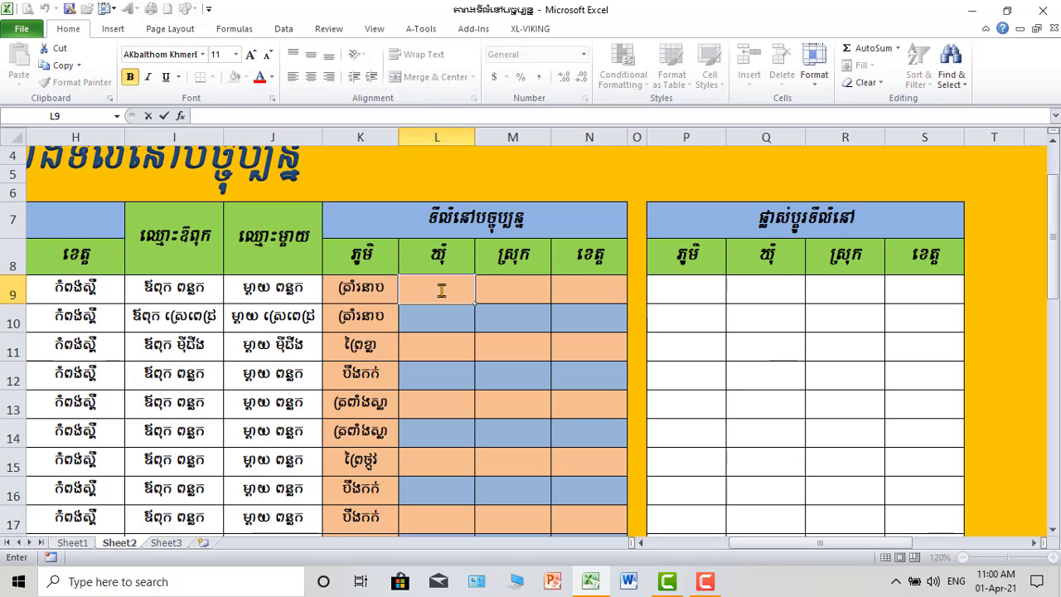
key(Left)
key(F2)
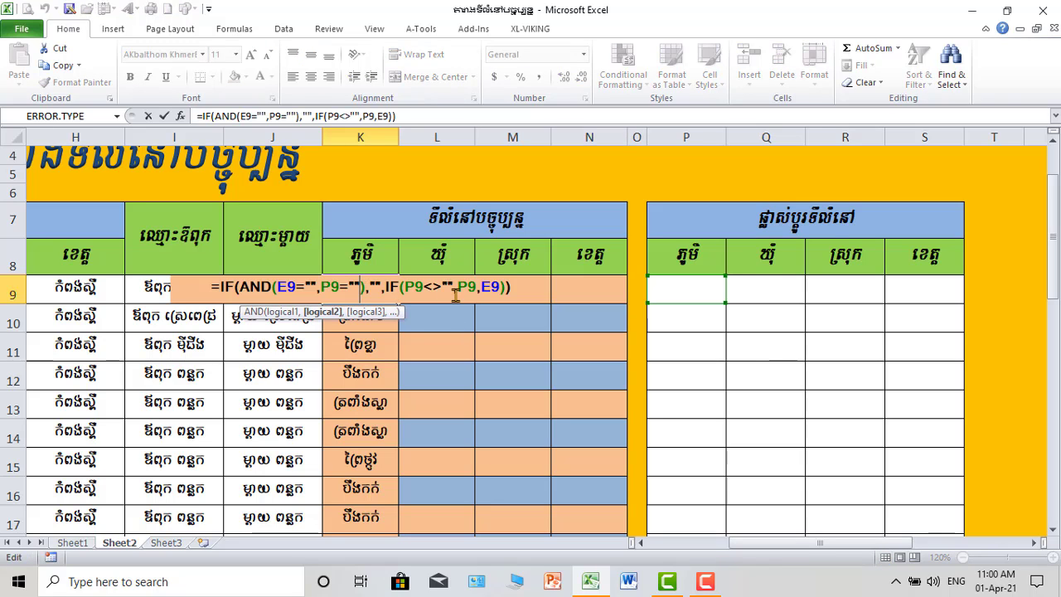
key(Escape)
Step: Start an IF formula in L9 with F9="" as its first condition, followed by a comma
double_click(448, 290)
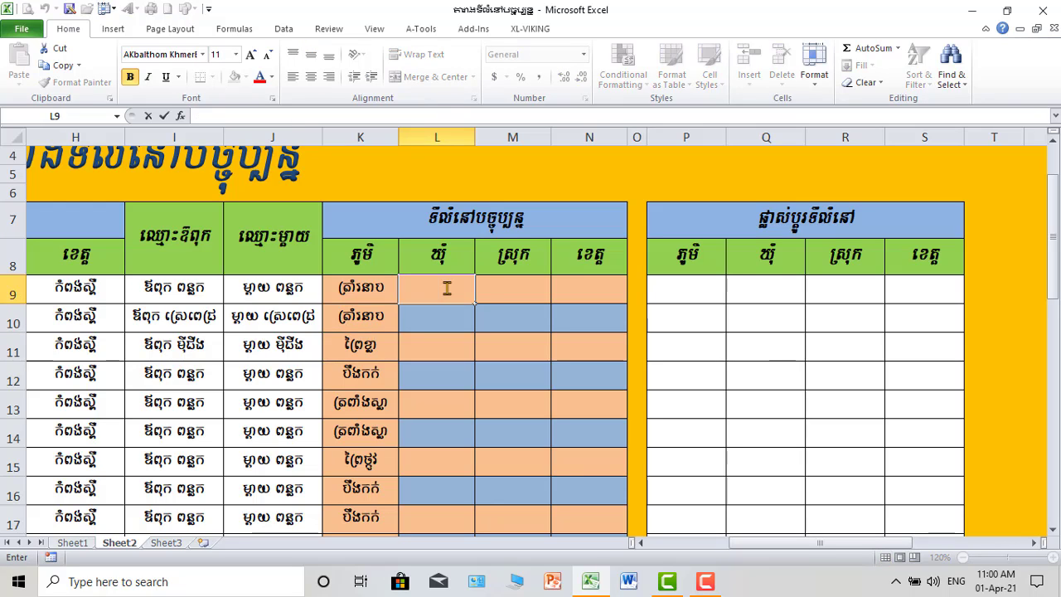
text(=)
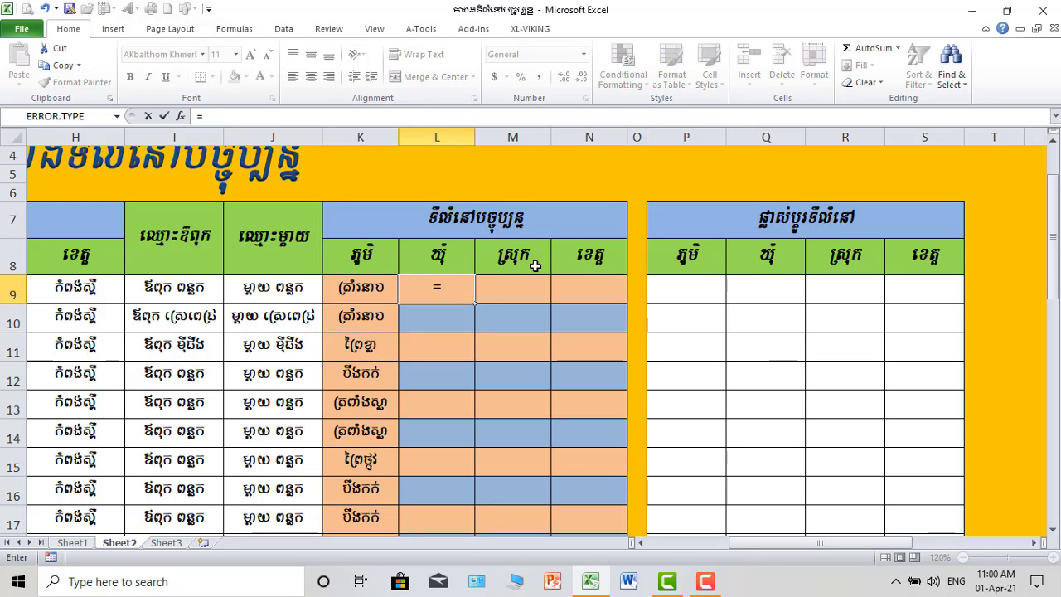
text(i)
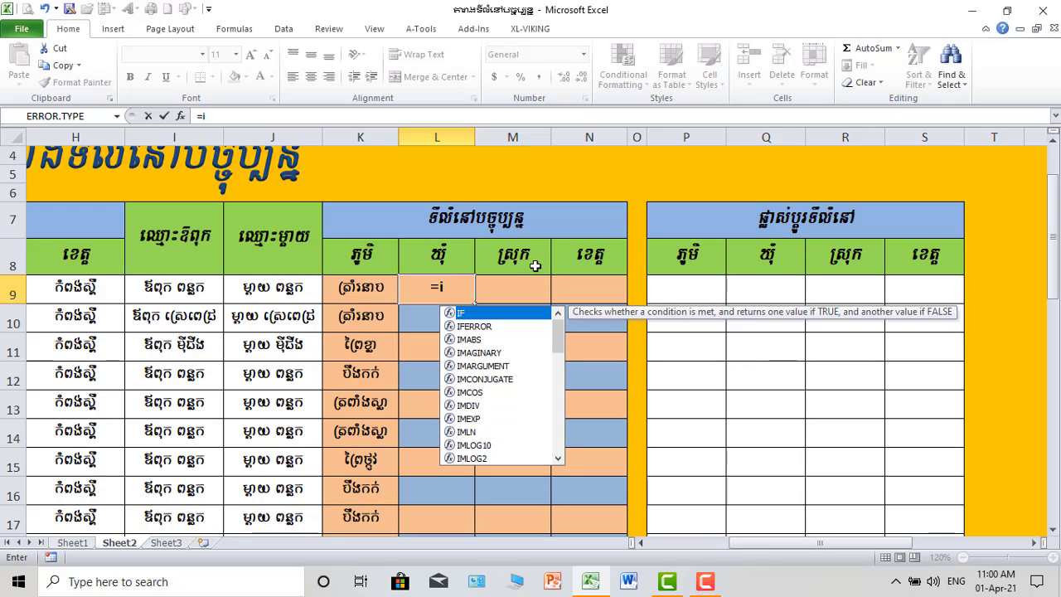
double_click(479, 314)
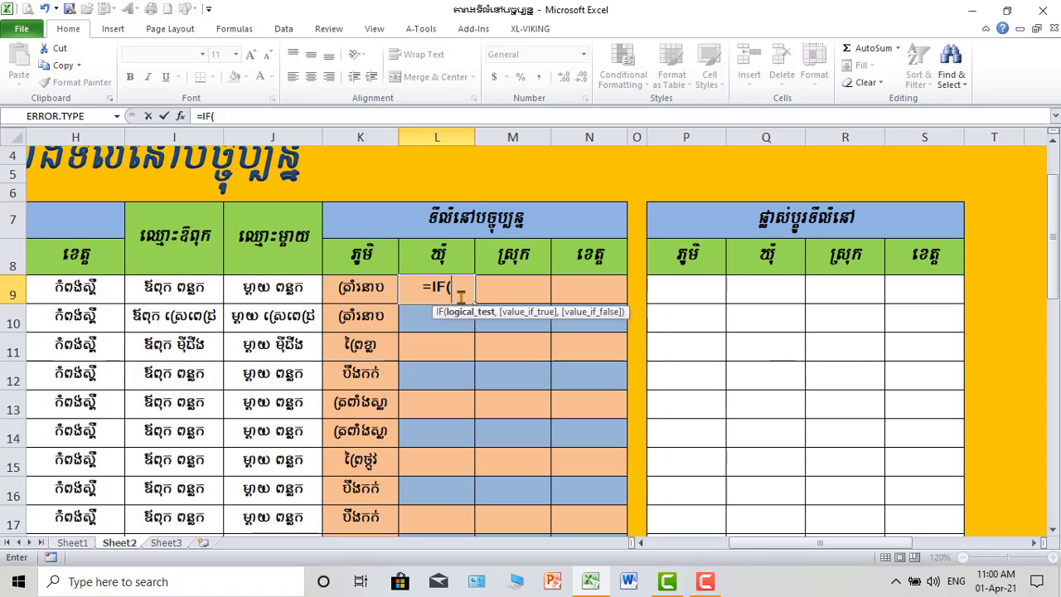
drag(765, 544, 700, 551)
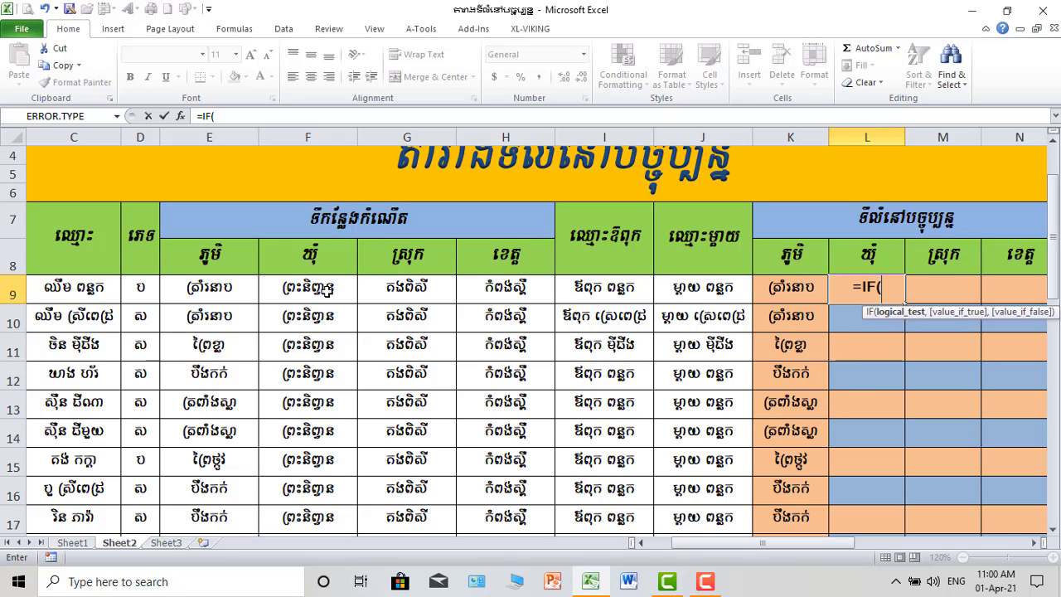
click(329, 289)
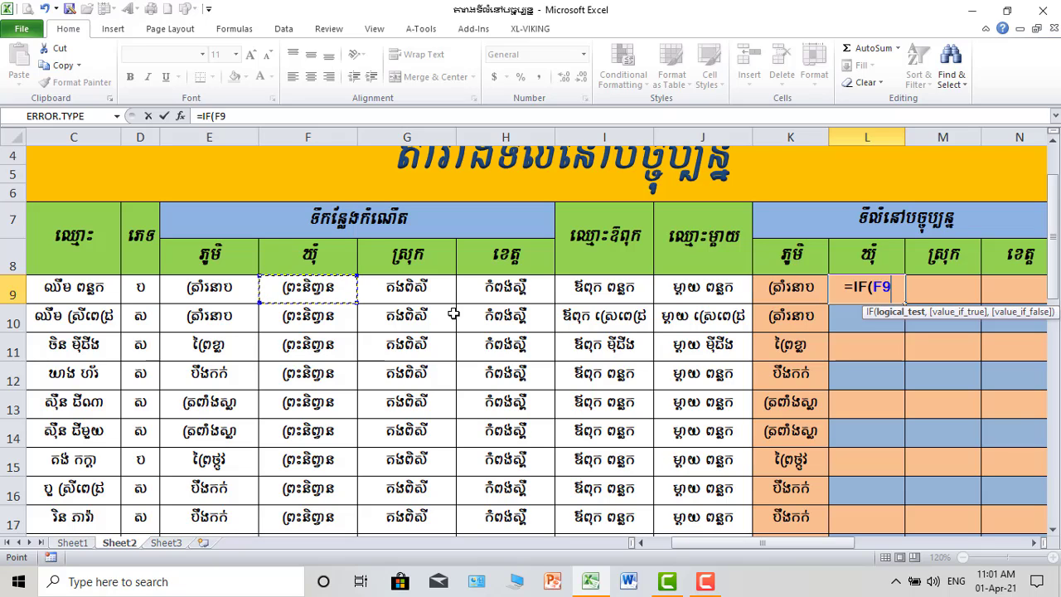
text(=)
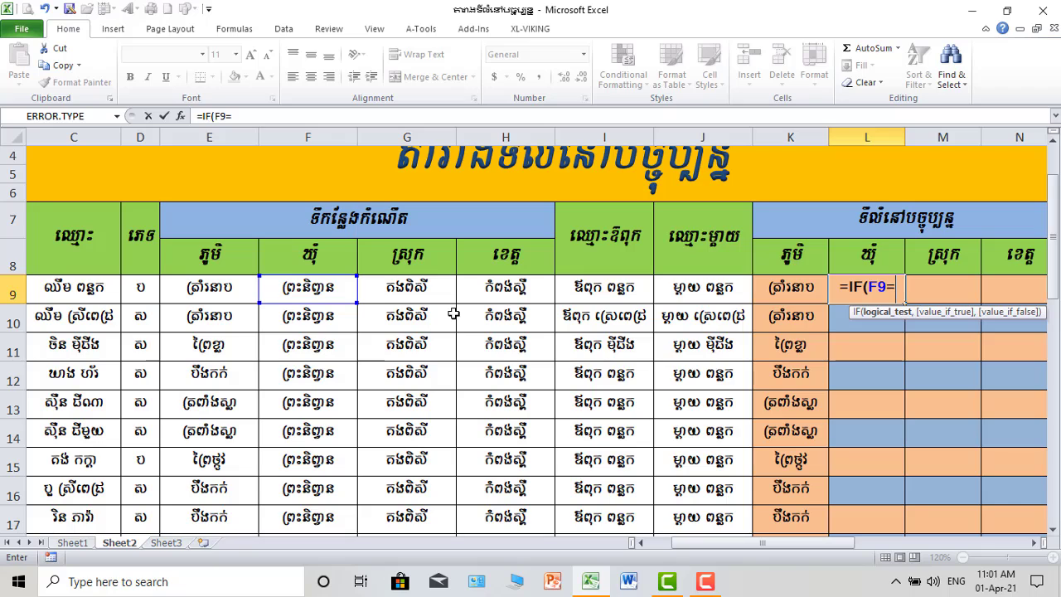
text("")
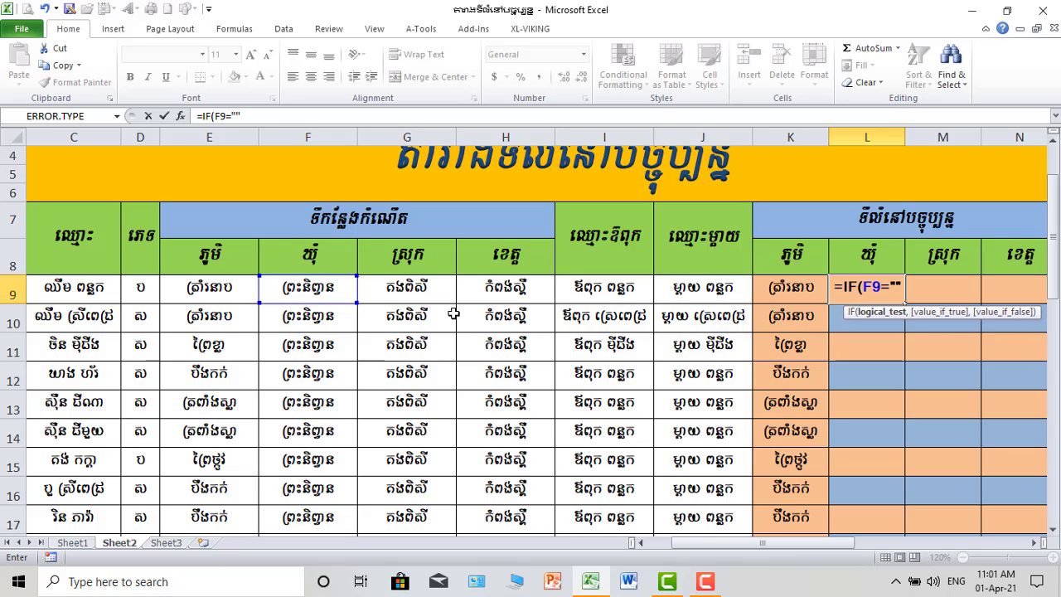
text(,)
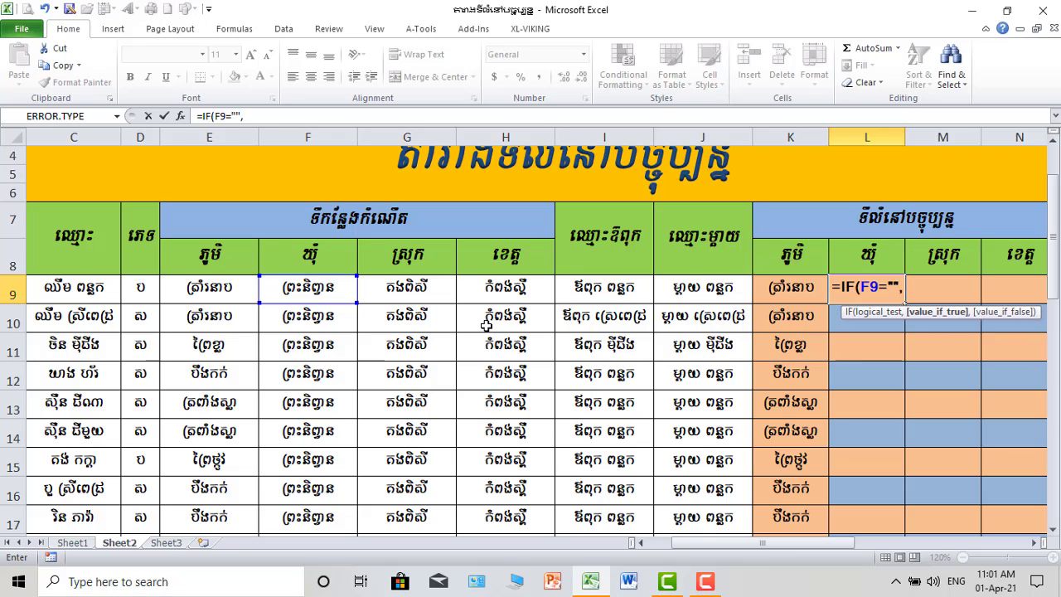
Step: Add Q9="" as the second condition in L9's formula and close the parenthesis
drag(736, 543, 793, 542)
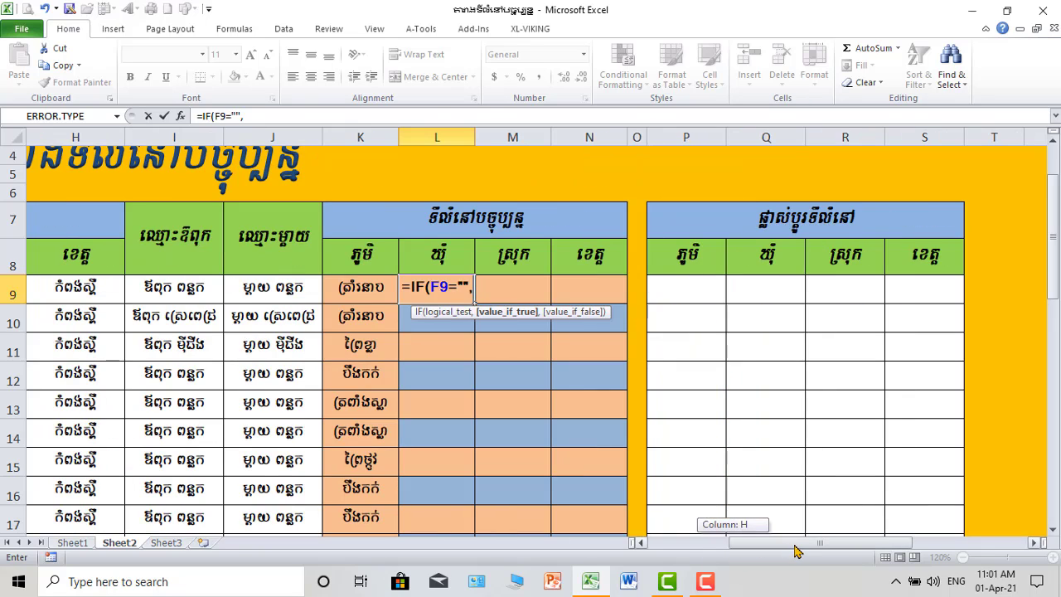
click(767, 293)
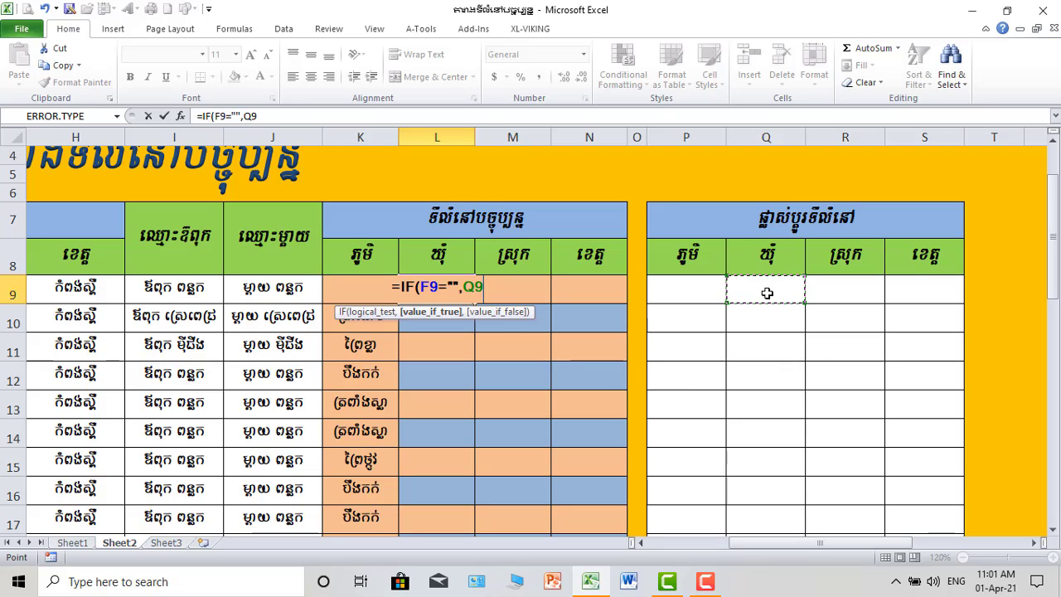
text(=)
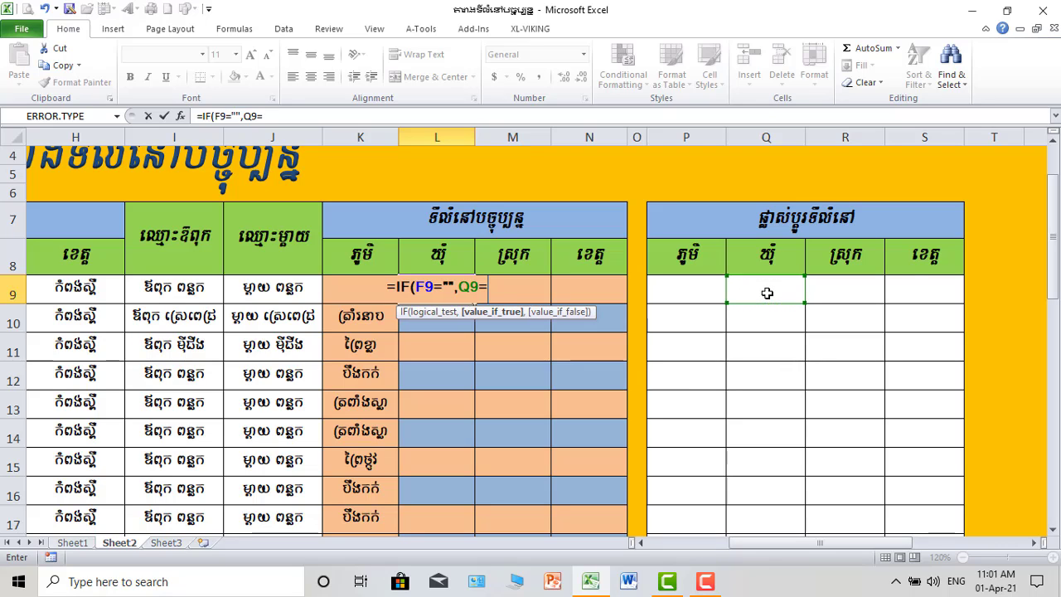
text("")
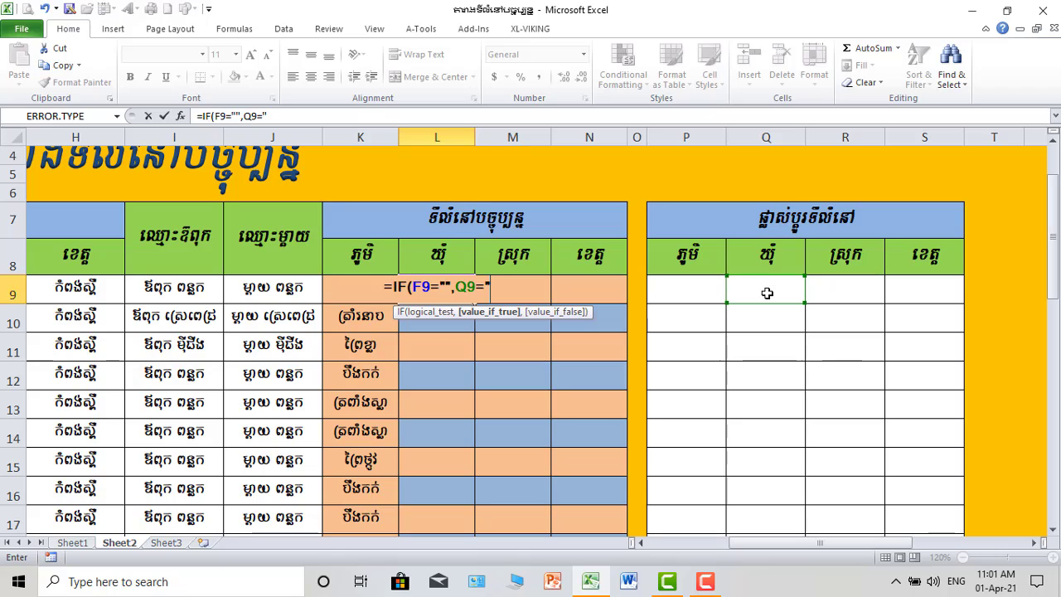
text(,)
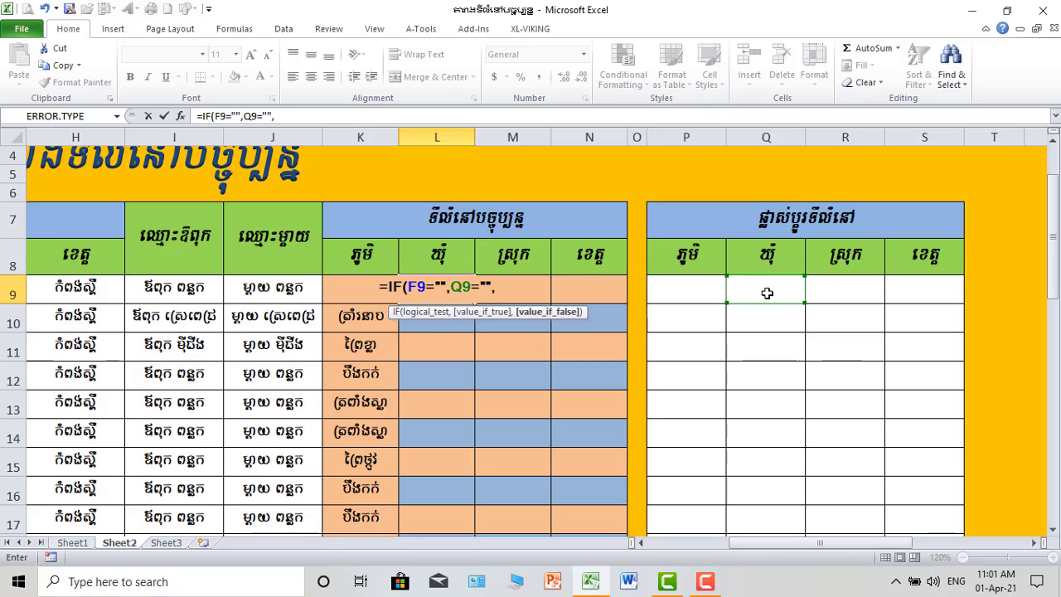
key(BackSpace)
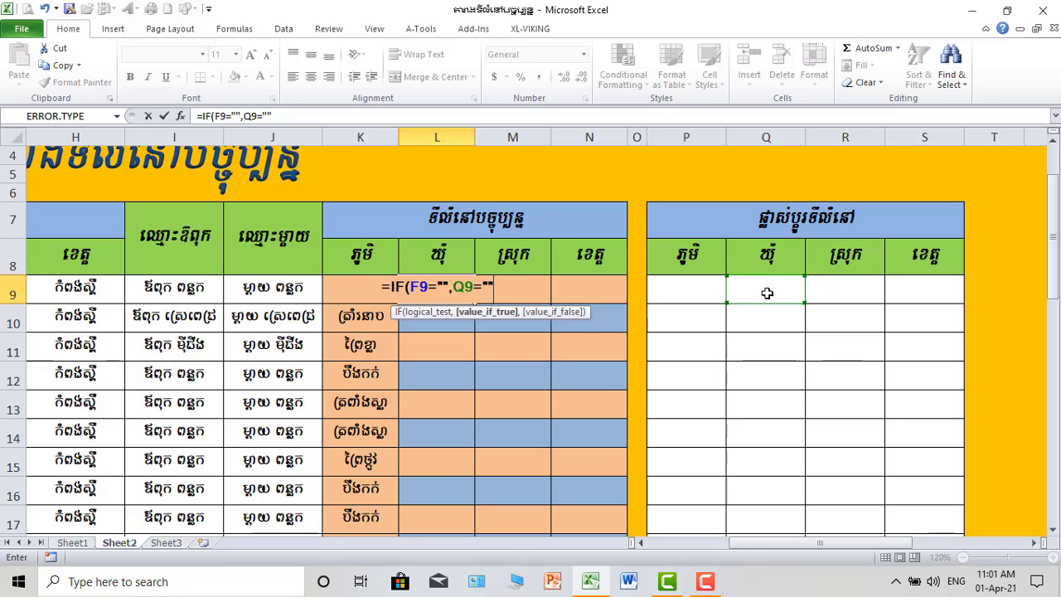
text())
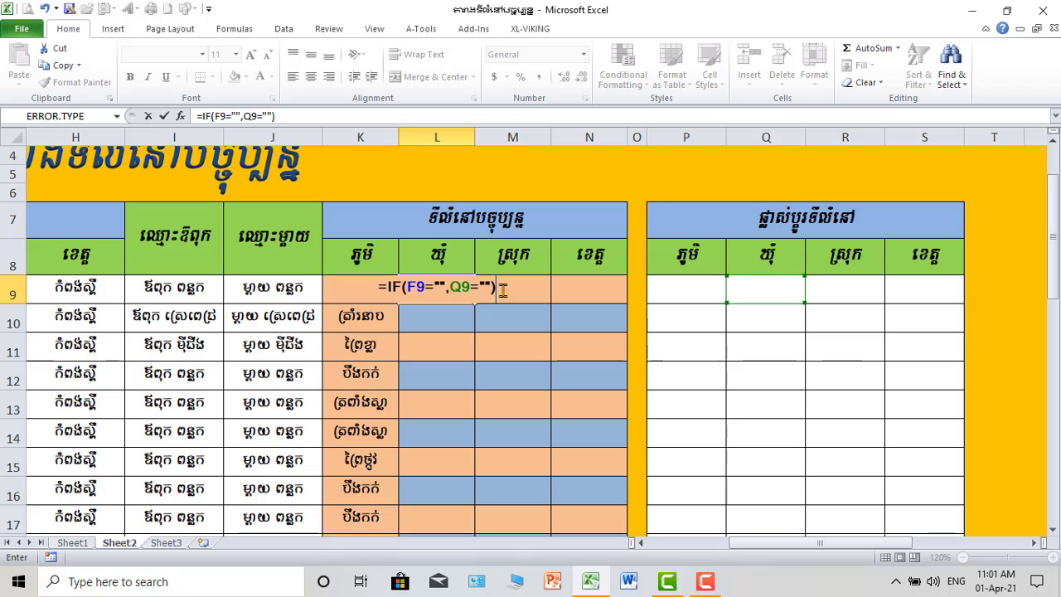
Step: Add "" as the true result in L9's formula, followed by a nested IF with the condition Q9<>""
text(,)
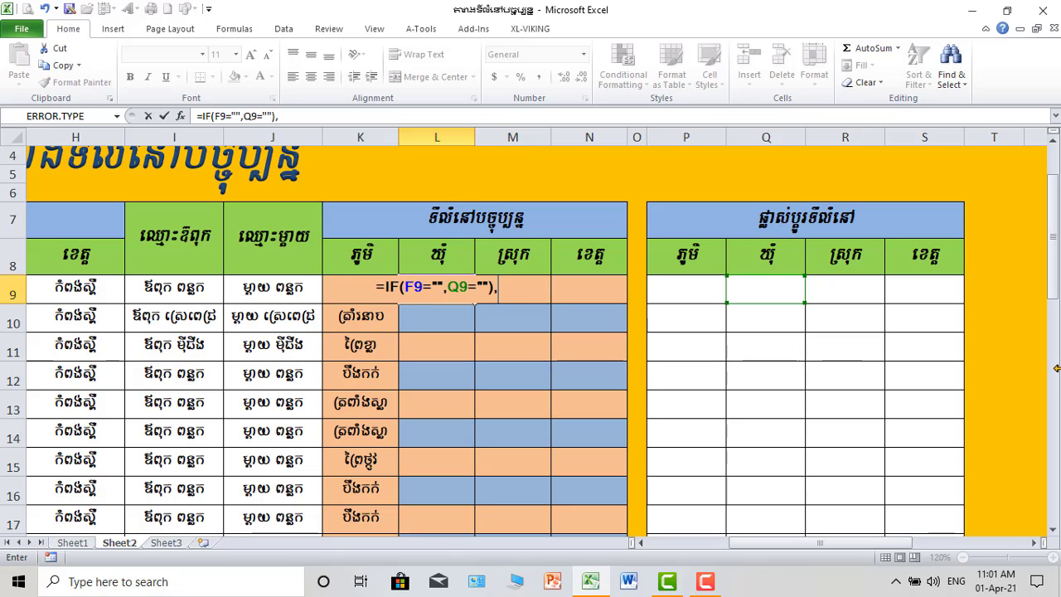
text("",)
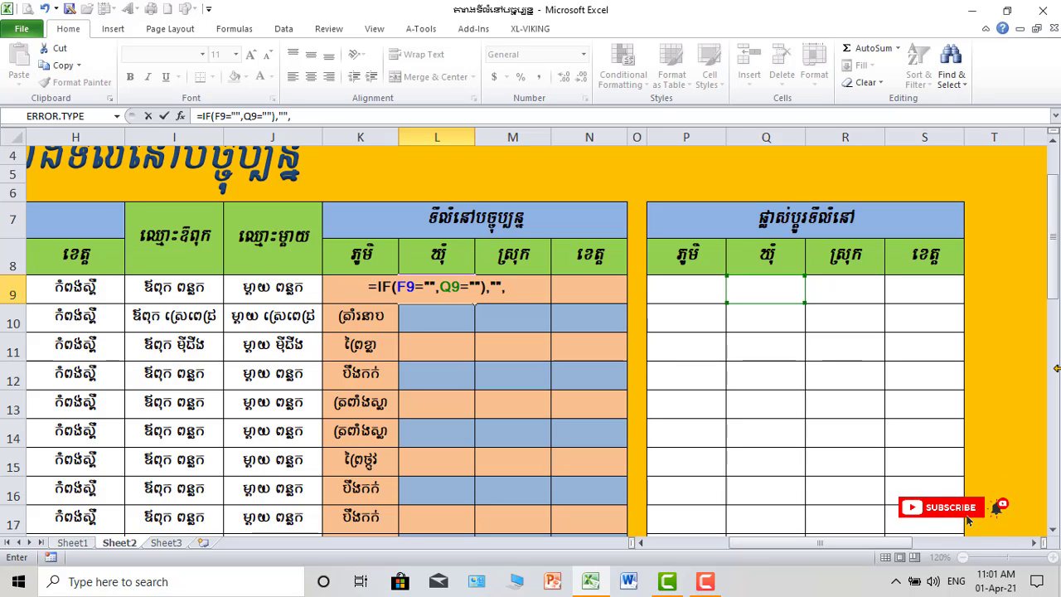
text(i)
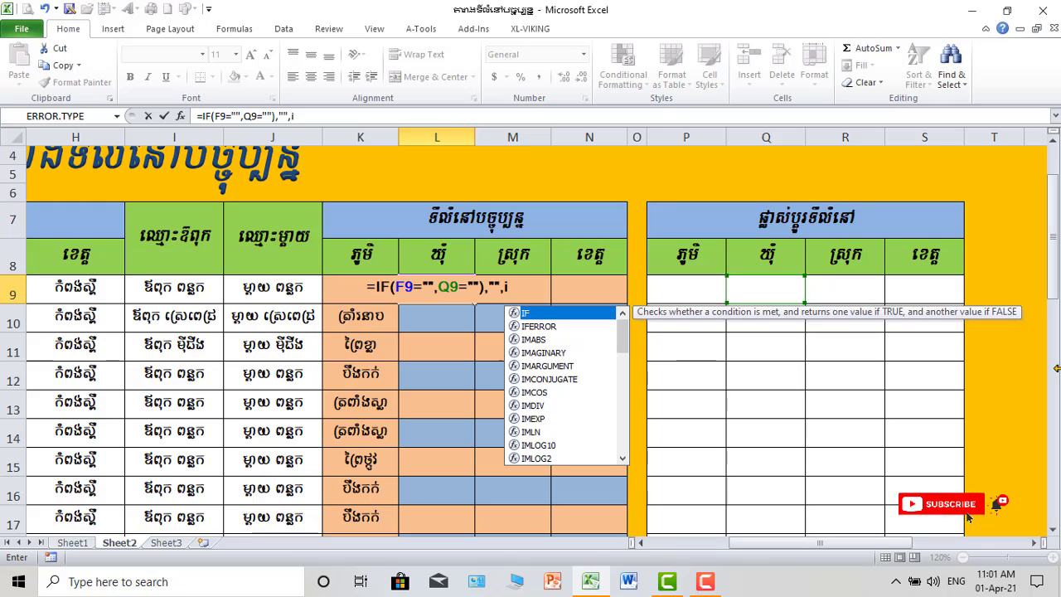
double_click(550, 314)
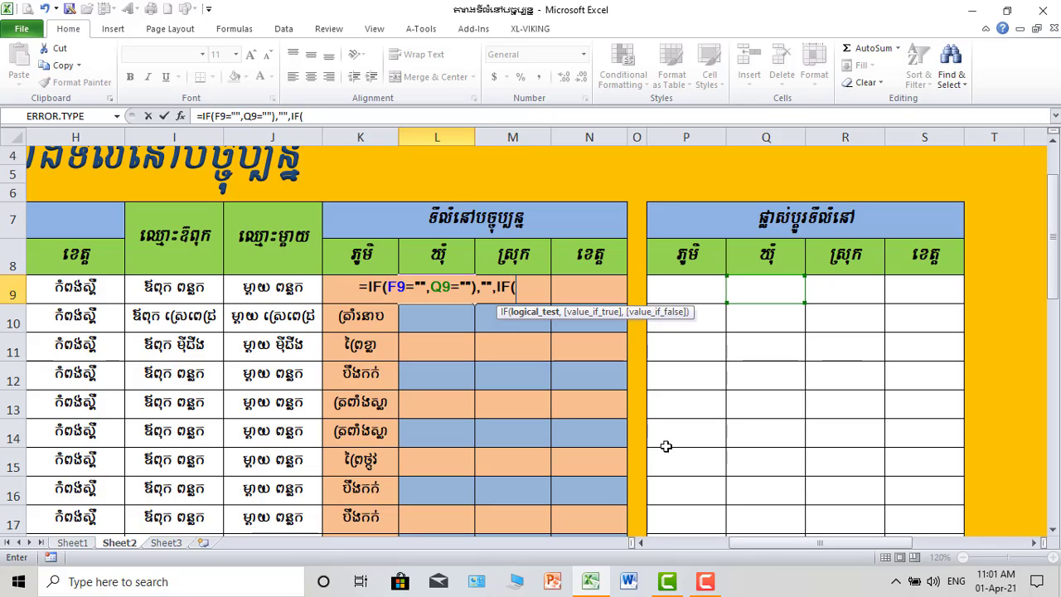
click(769, 291)
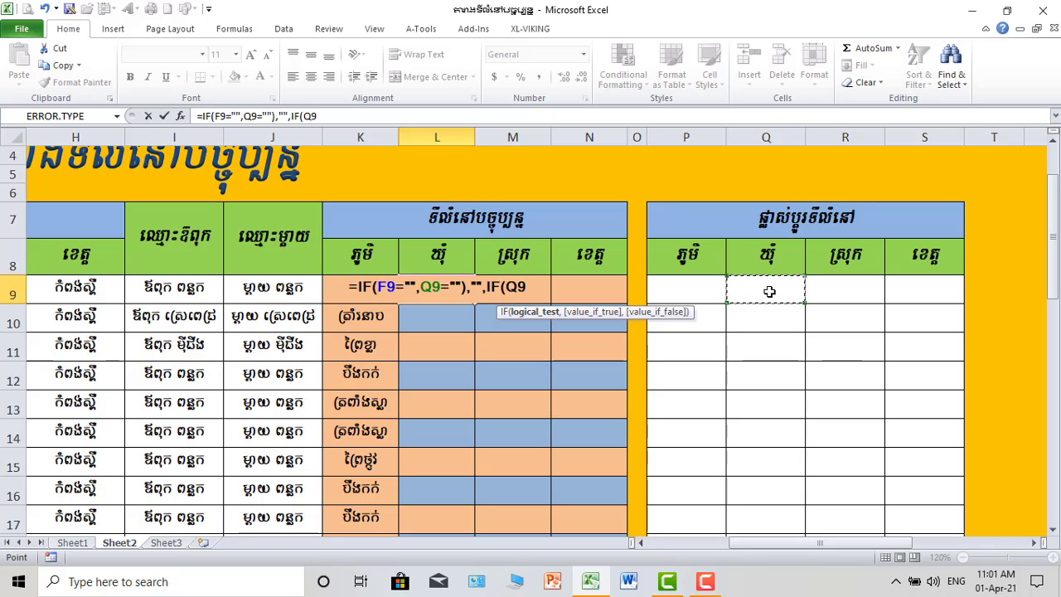
text(<>)
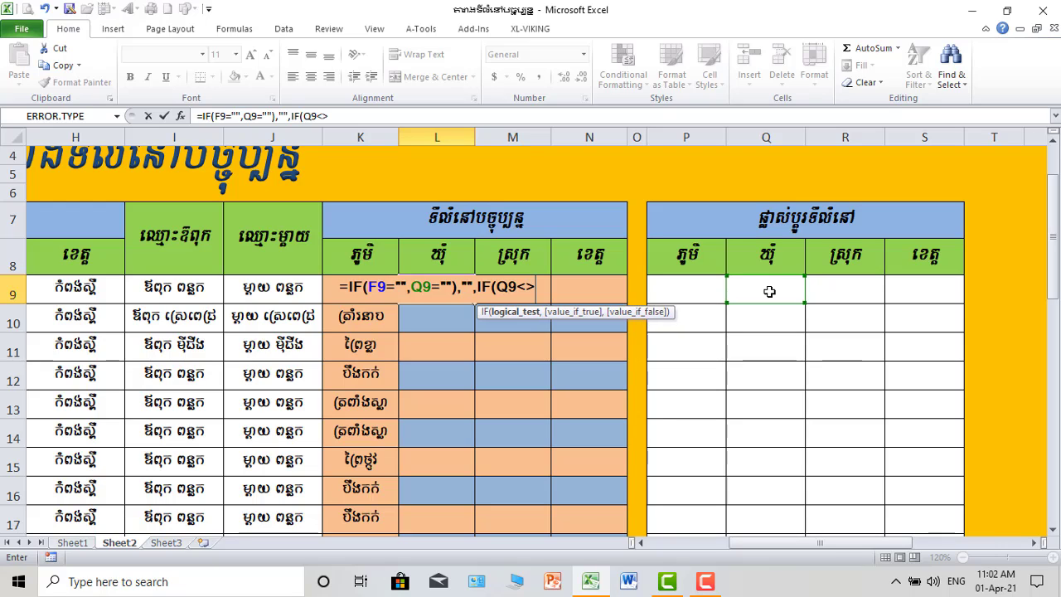
text("")
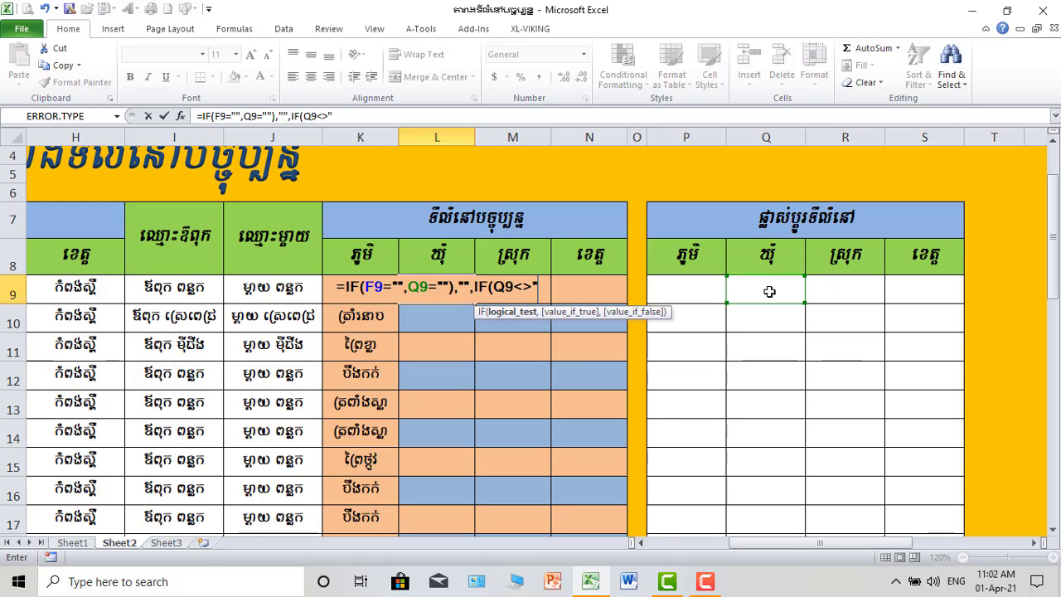
text(,)
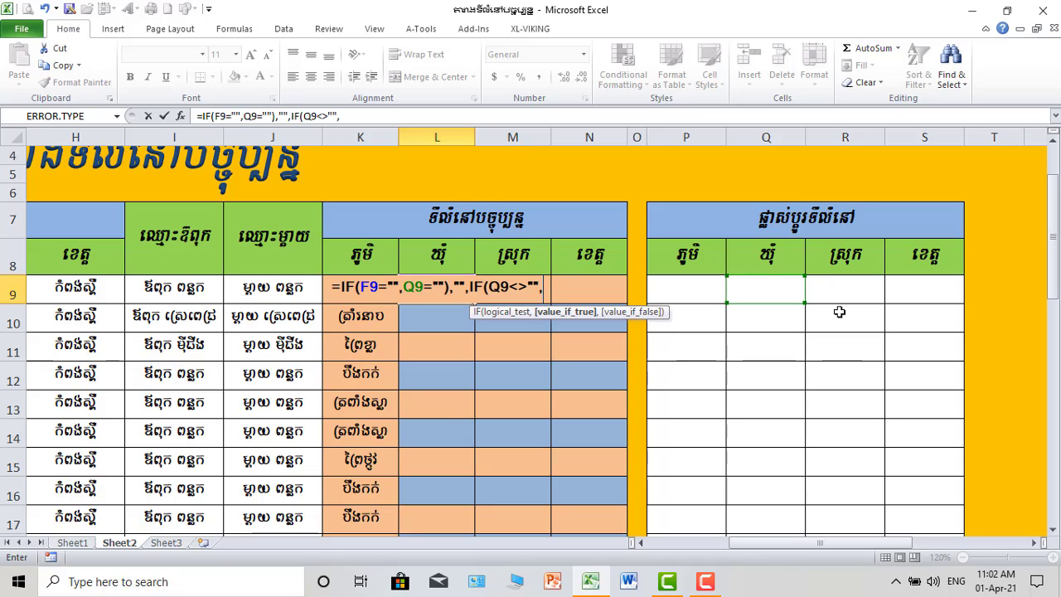
Step: Make the nested IF in L9 return Q9 if true and F9 if false, close both parentheses and submit the formula
click(772, 289)
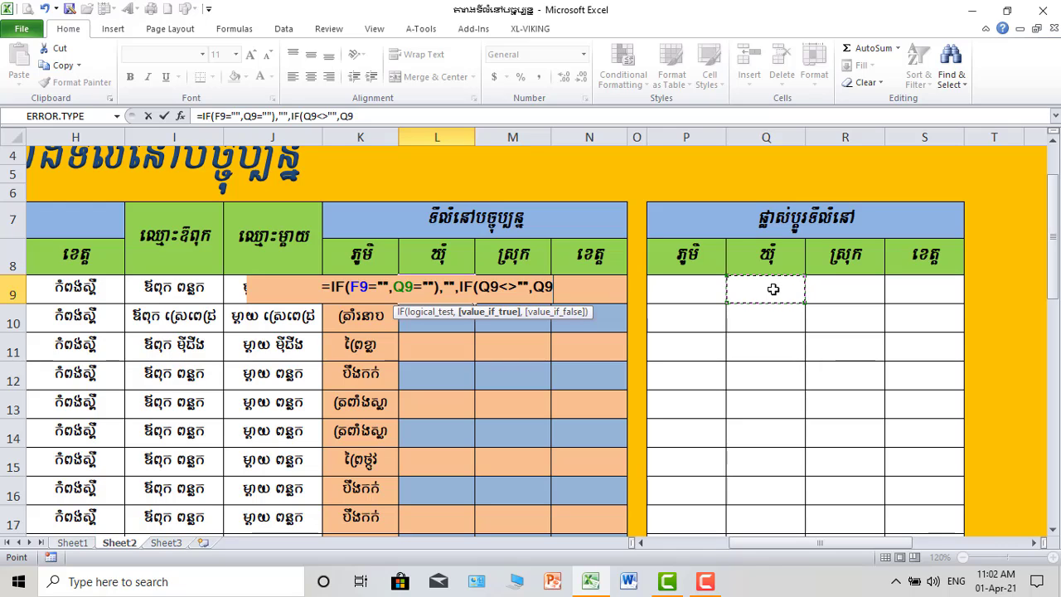
text(,)
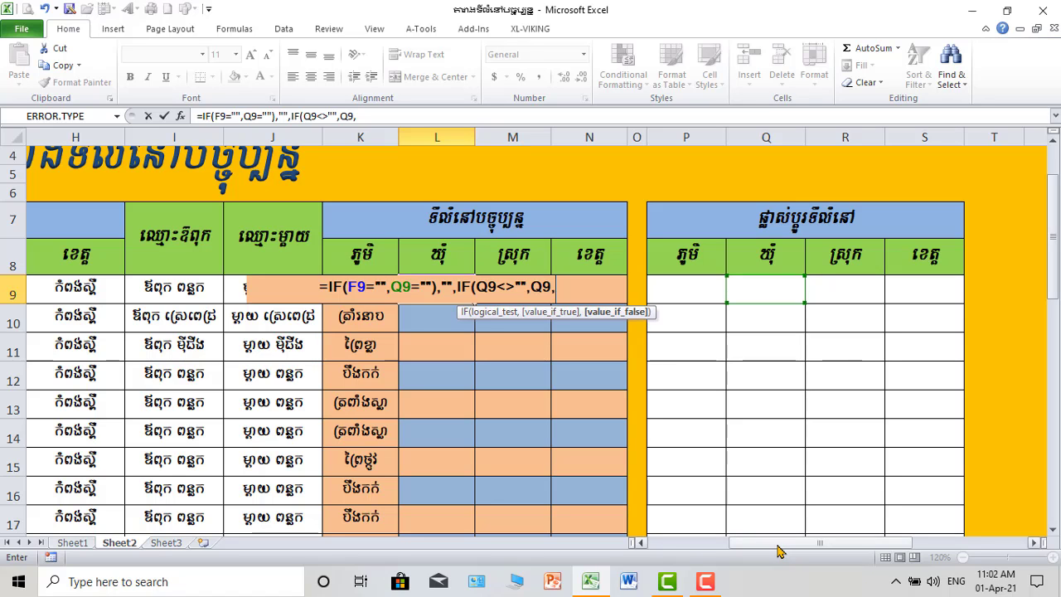
drag(779, 551, 694, 551)
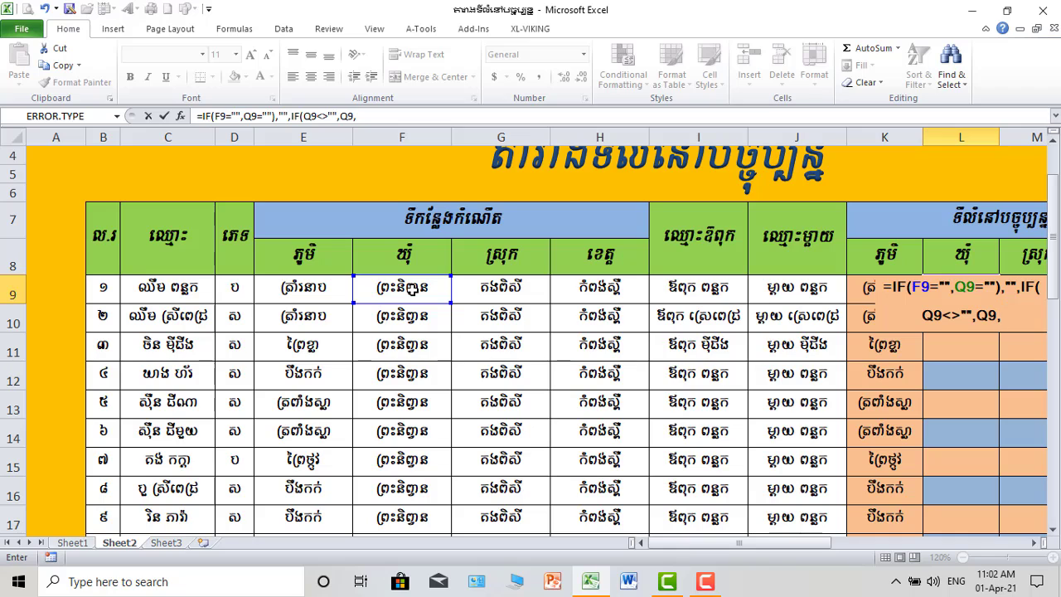
click(412, 288)
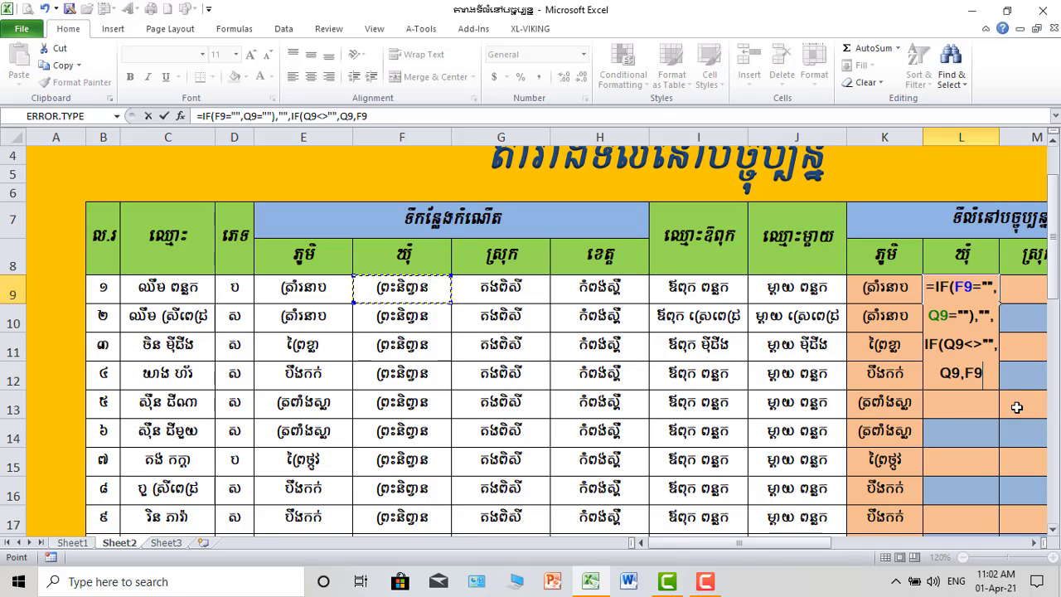
drag(787, 543, 867, 541)
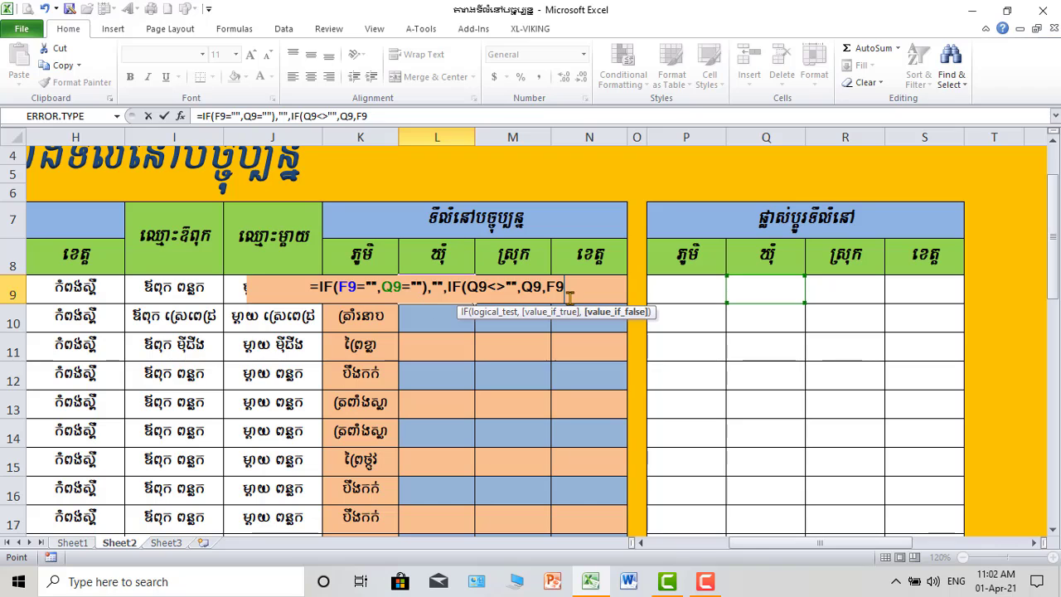
text()))
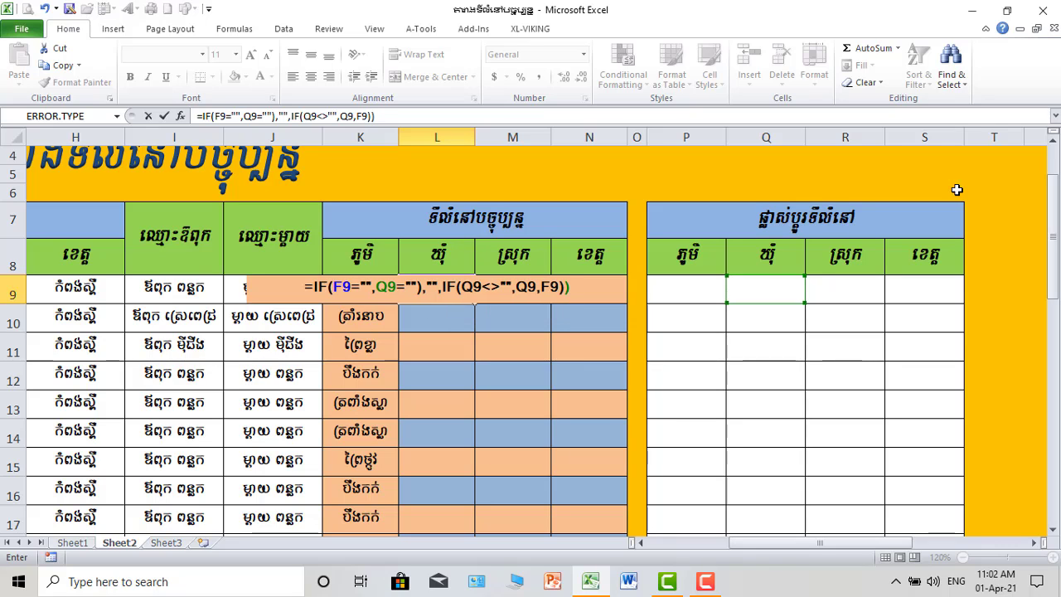
key(Return)
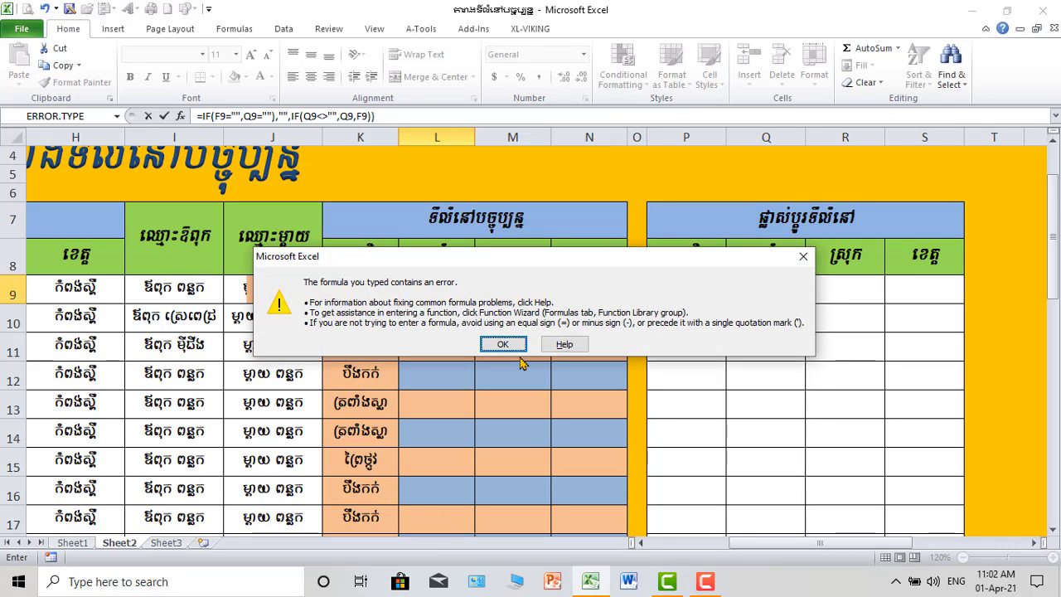
click(524, 351)
Step: Wrap the F9="" and Q9="" conditions of L9's formula in an AND function and commit the correction
click(441, 298)
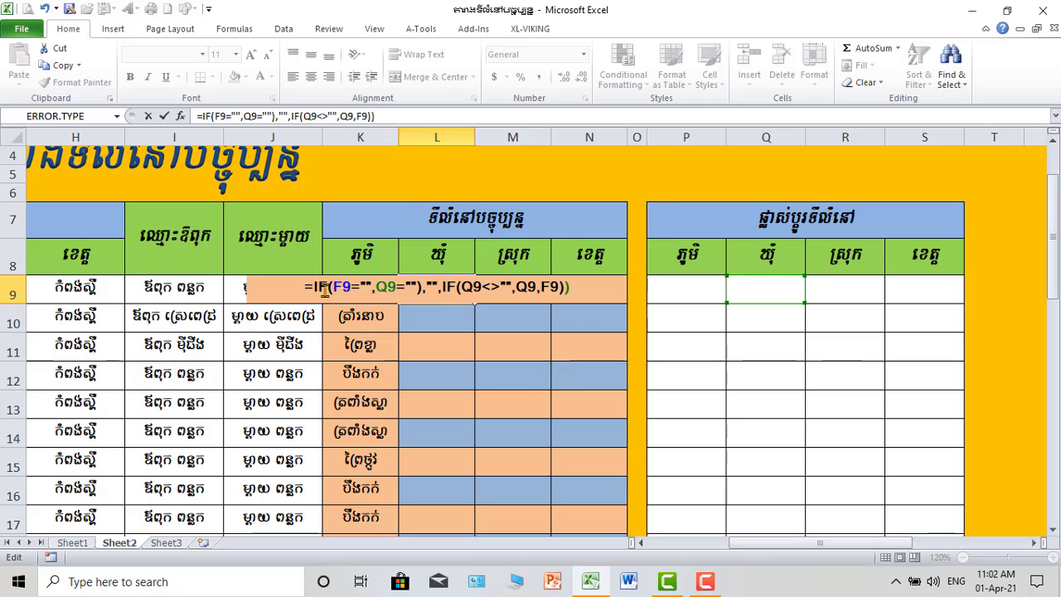
mouse_move(748, 572)
drag(818, 542, 772, 542)
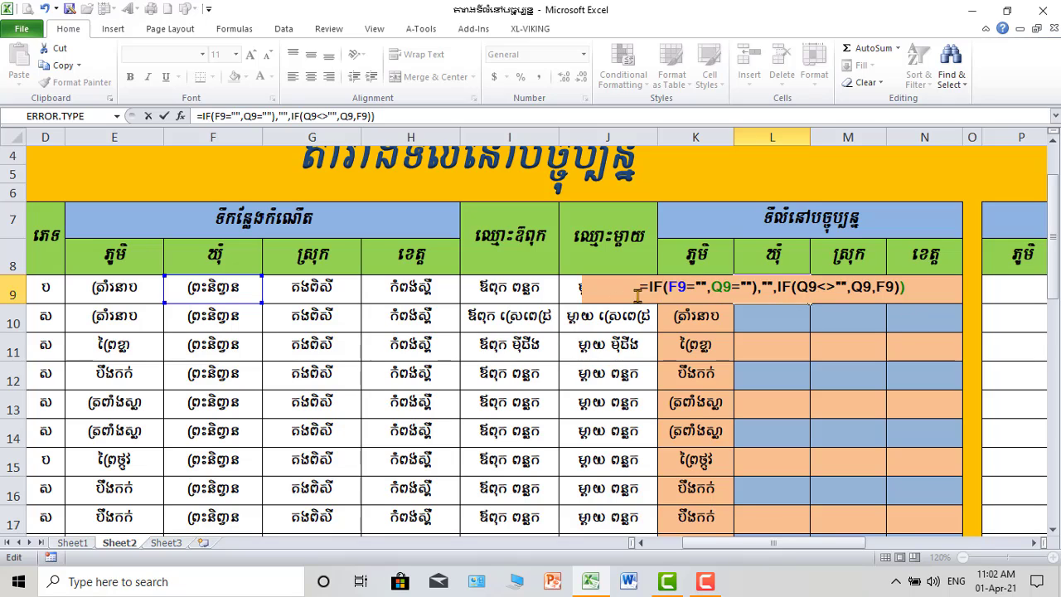
double_click(659, 286)
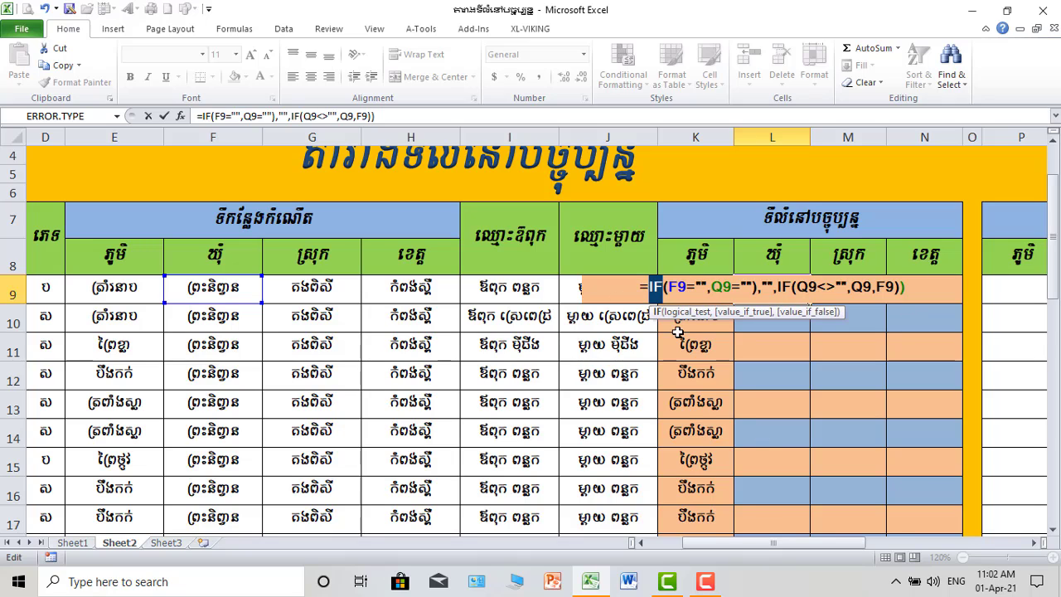
click(647, 286)
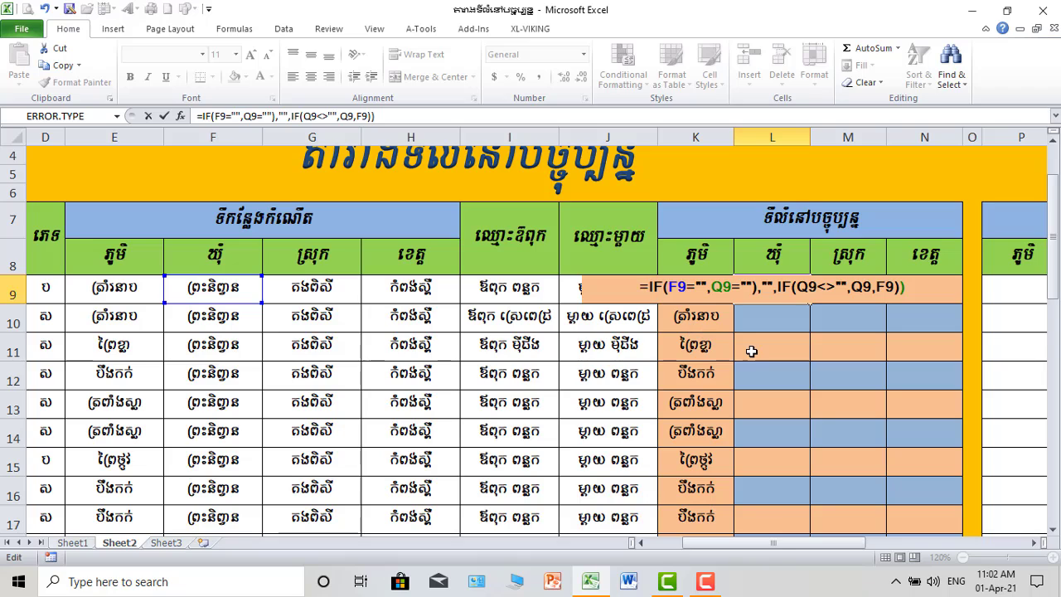
key(Right)
key(Right)
key(Right)
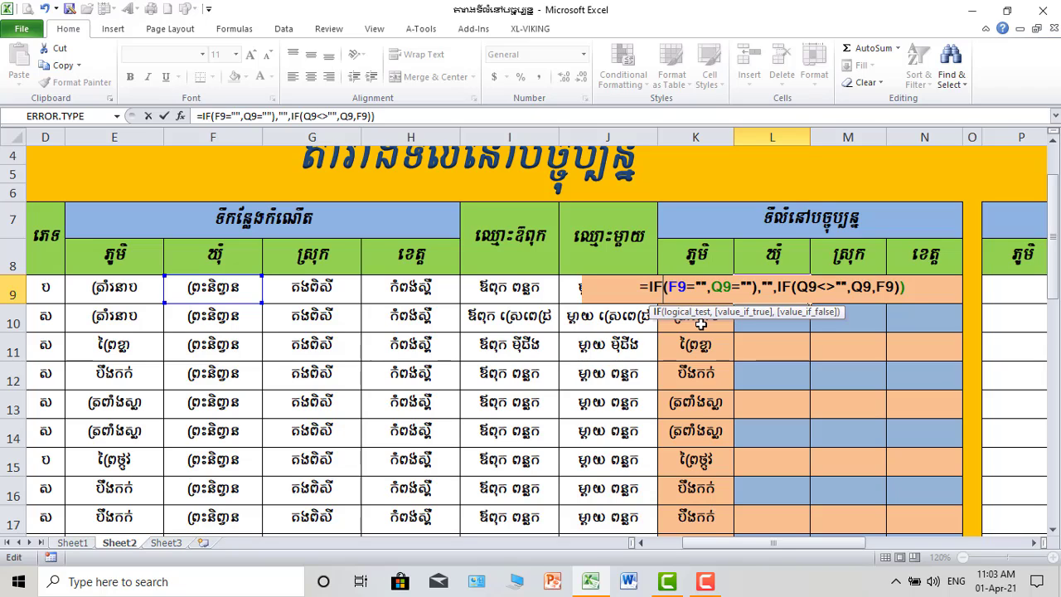
click(670, 286)
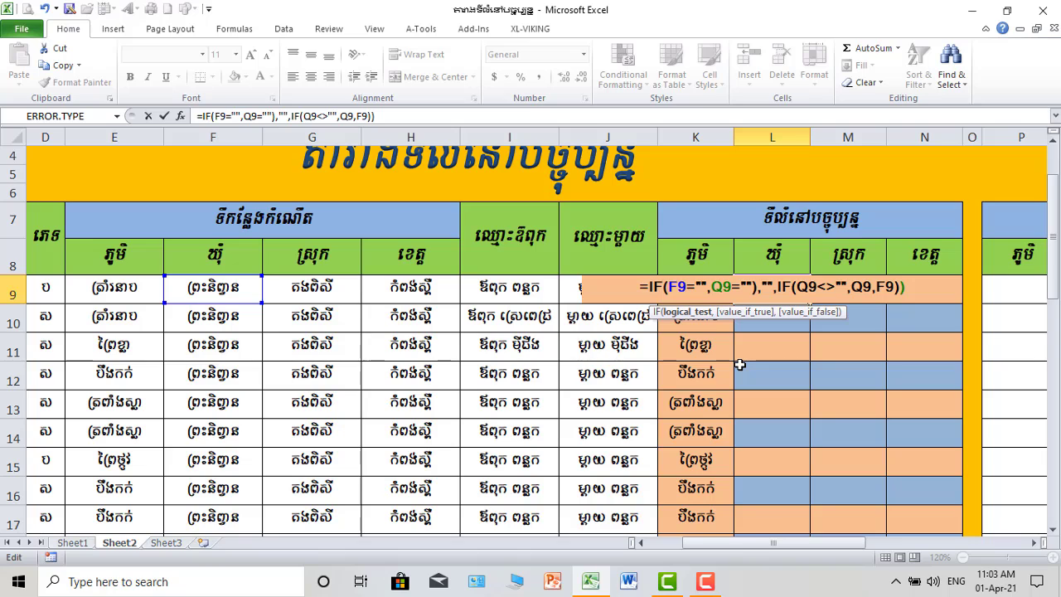
text(and)
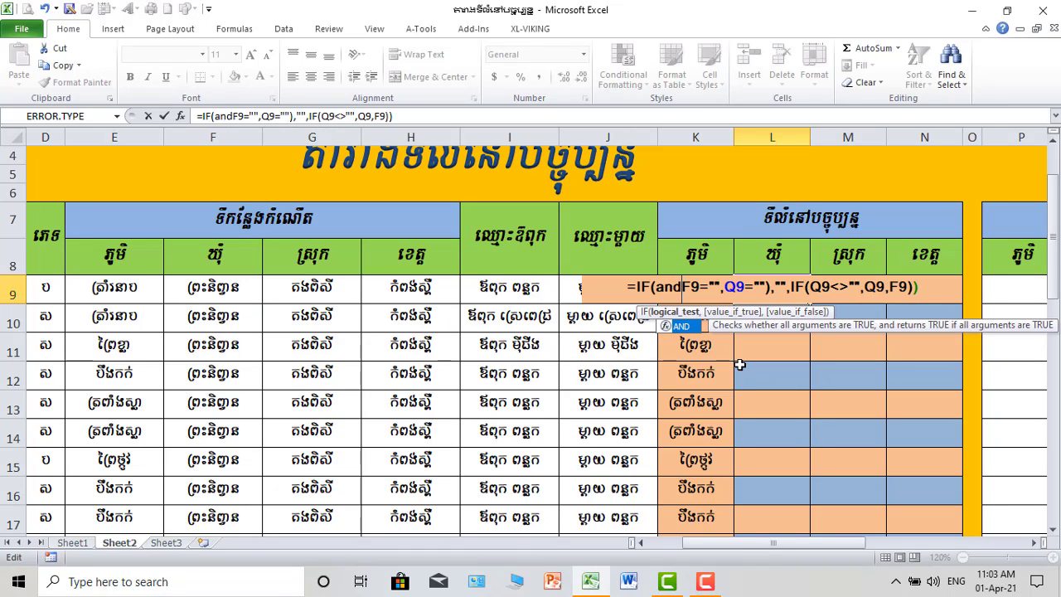
click(692, 330)
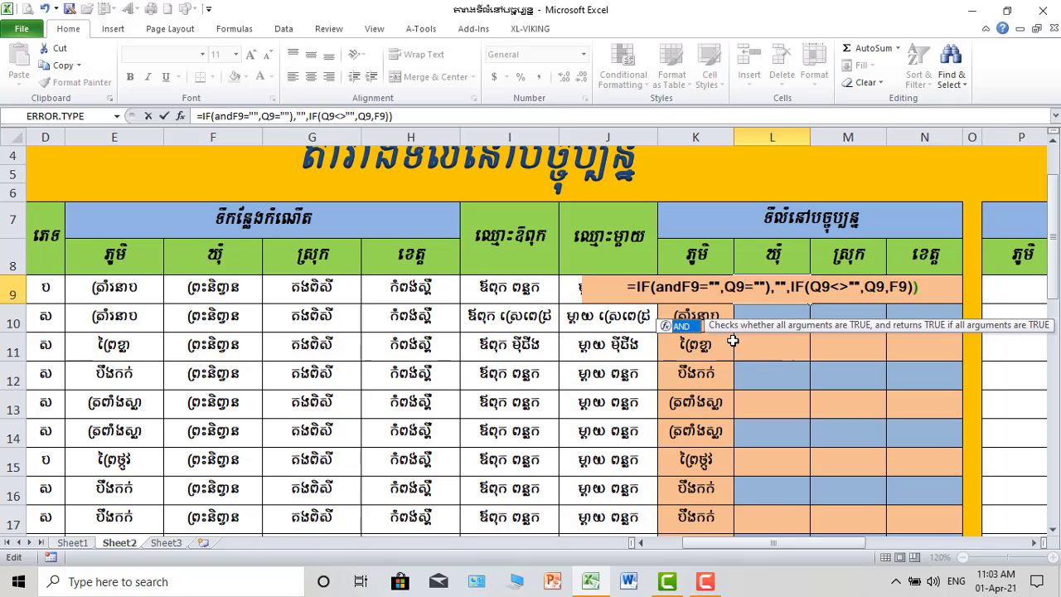
click(684, 287)
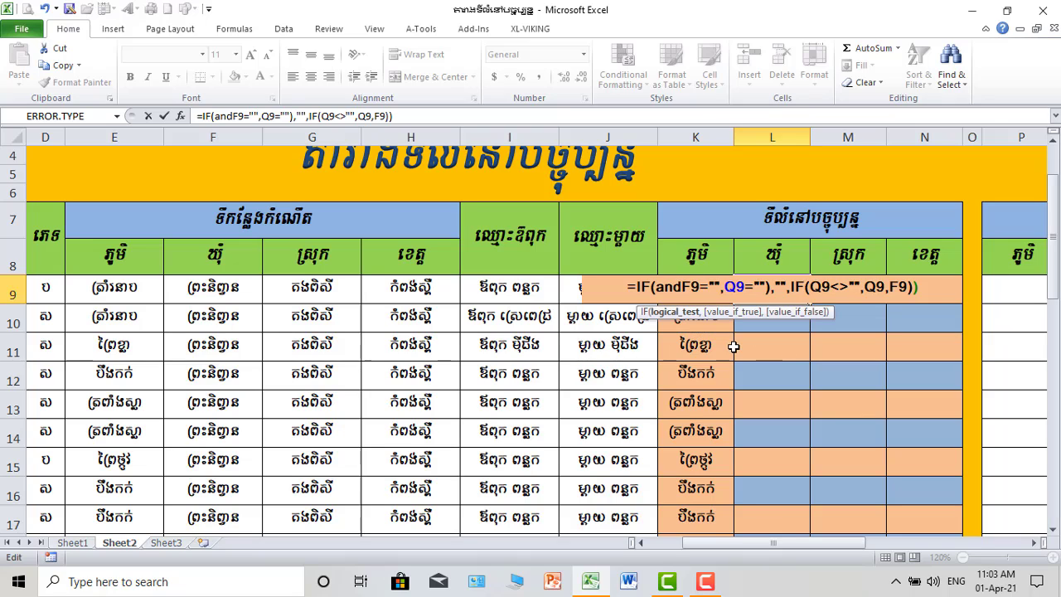
text(()
key(Return)
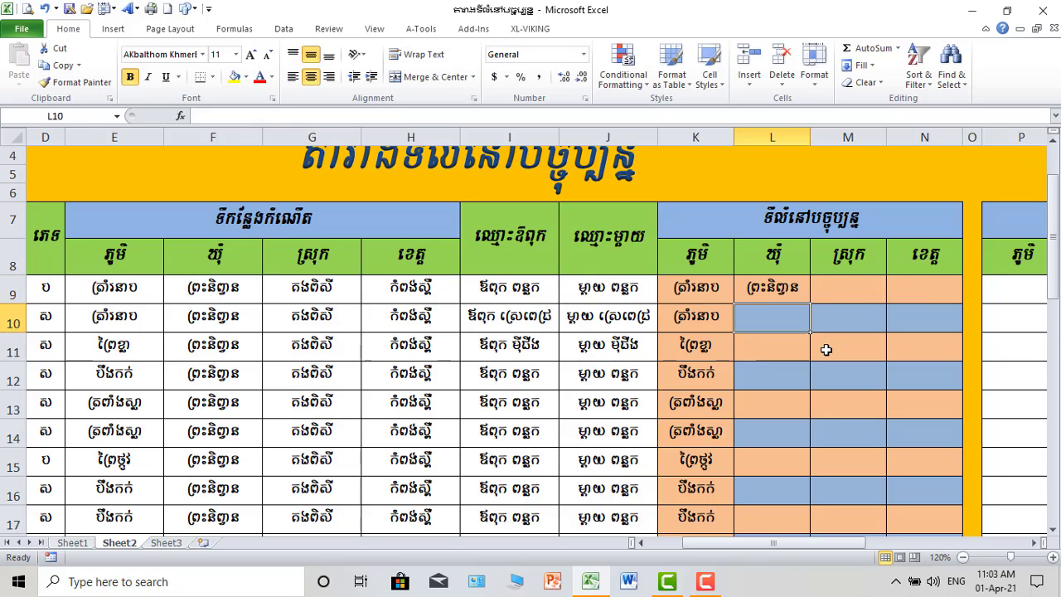
Step: Review the corrected AND formula in L9 and the rows of column L still lacking it
double_click(783, 290)
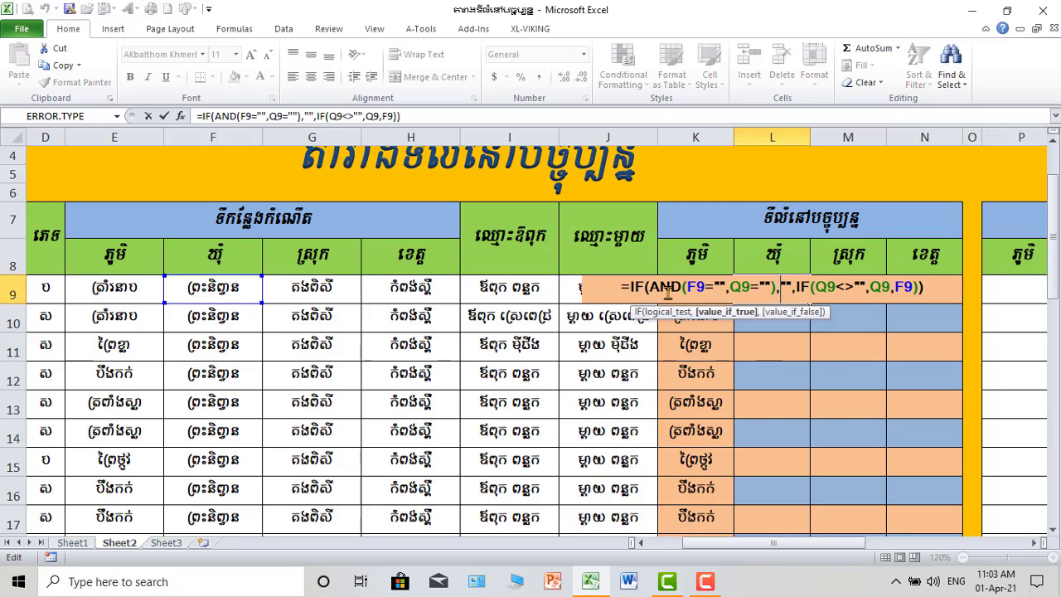
drag(822, 544, 833, 544)
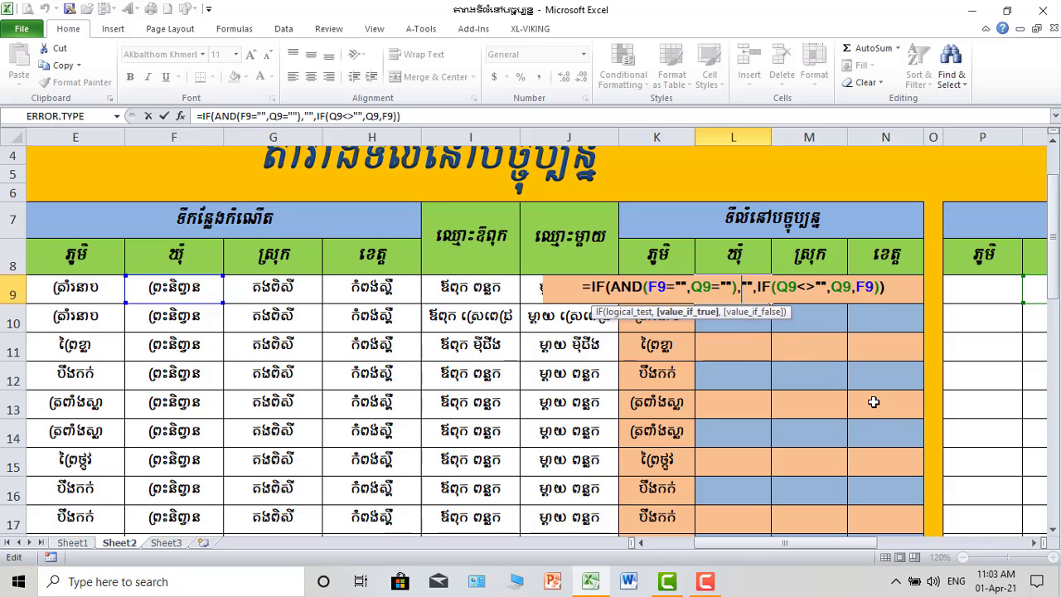
key(Return)
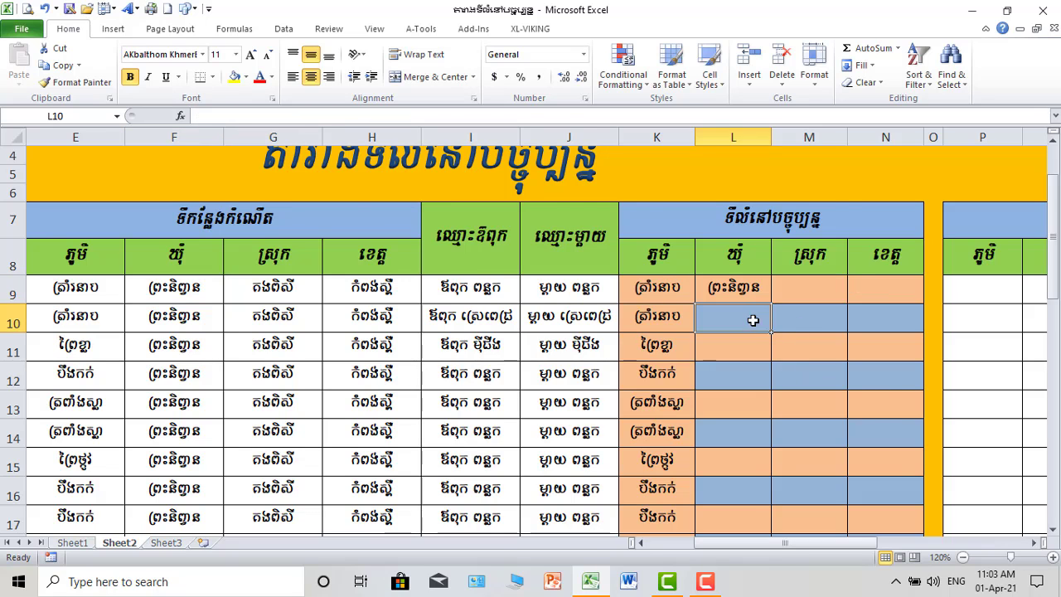
scroll(754, 315, down, 7)
scroll(750, 480, up, 1)
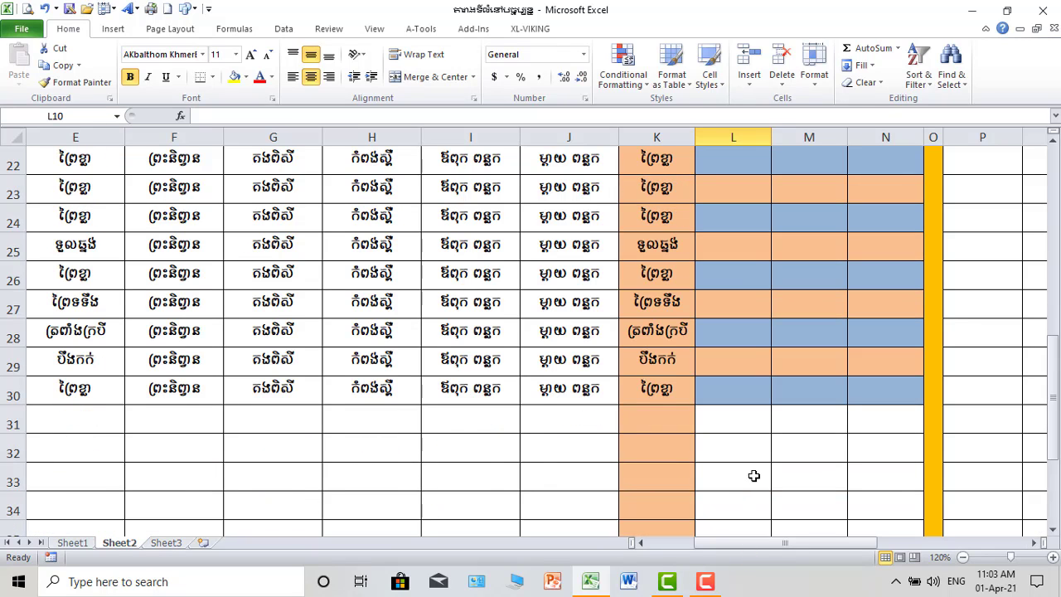
scroll(741, 481, up, 1)
scroll(750, 501, up, 3)
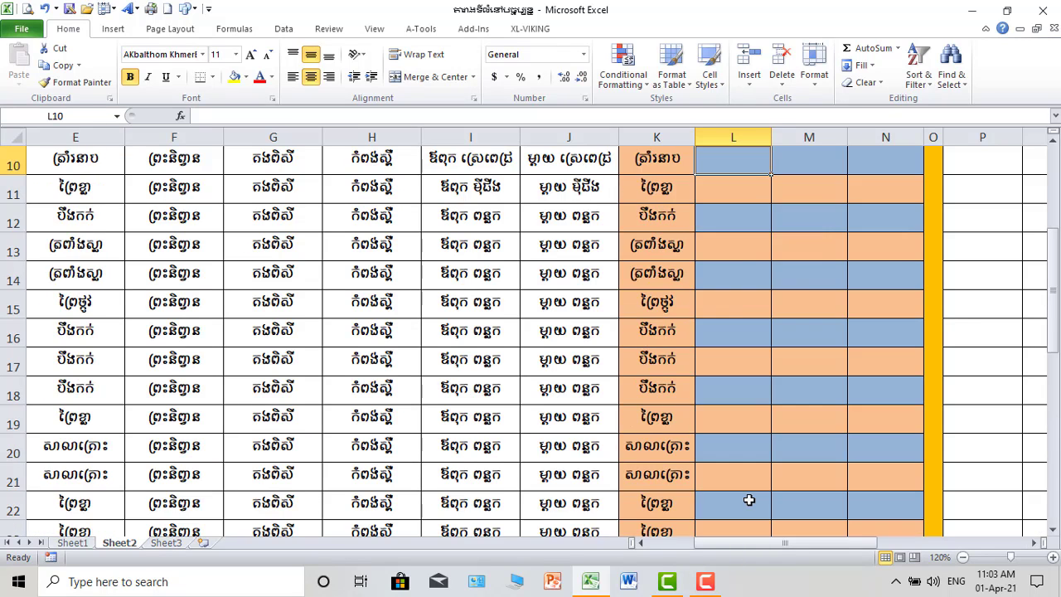
scroll(748, 499, up, 3)
double_click(751, 343)
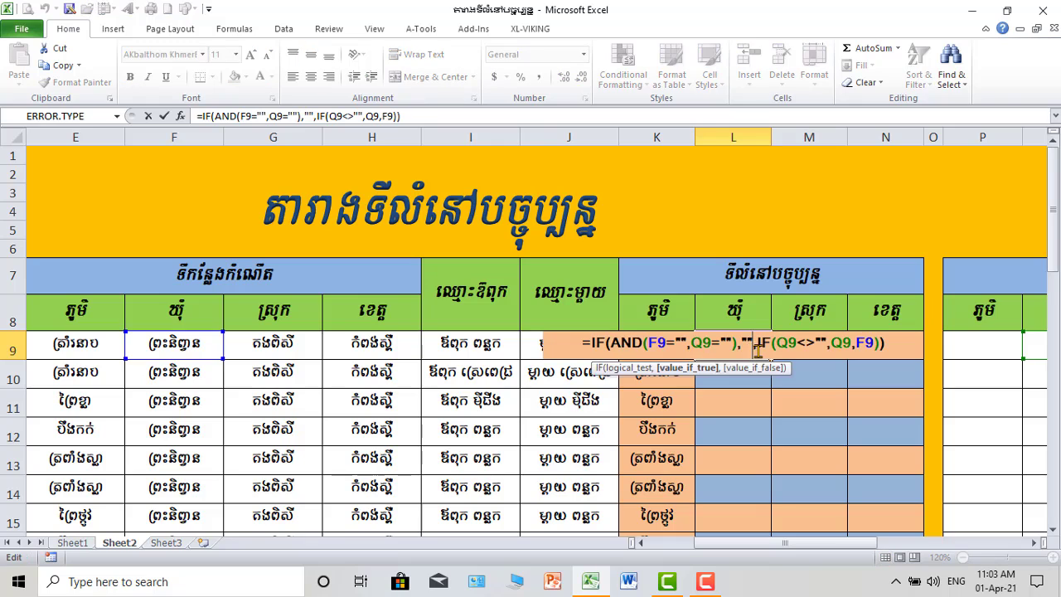
key(Return)
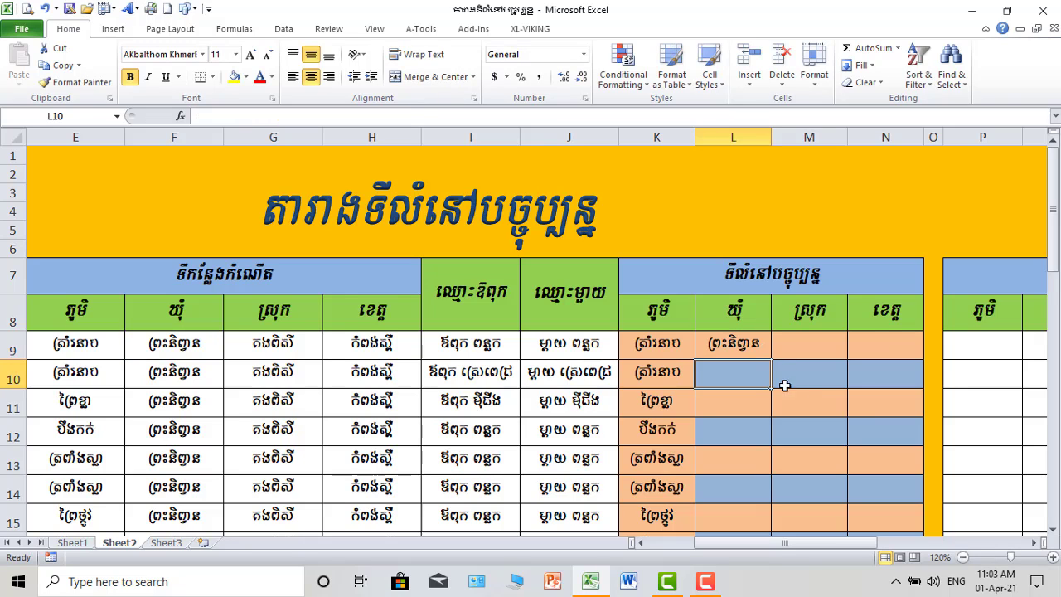
Step: Fill the commune formula from L9 down through L40
scroll(754, 342, down, 1)
click(733, 290)
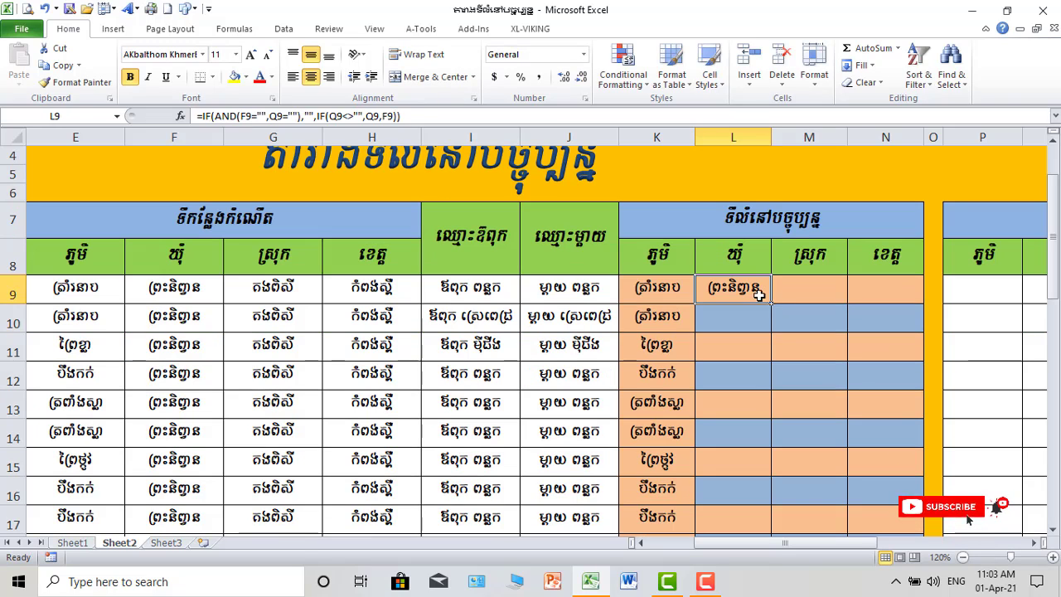
drag(770, 302, 753, 473)
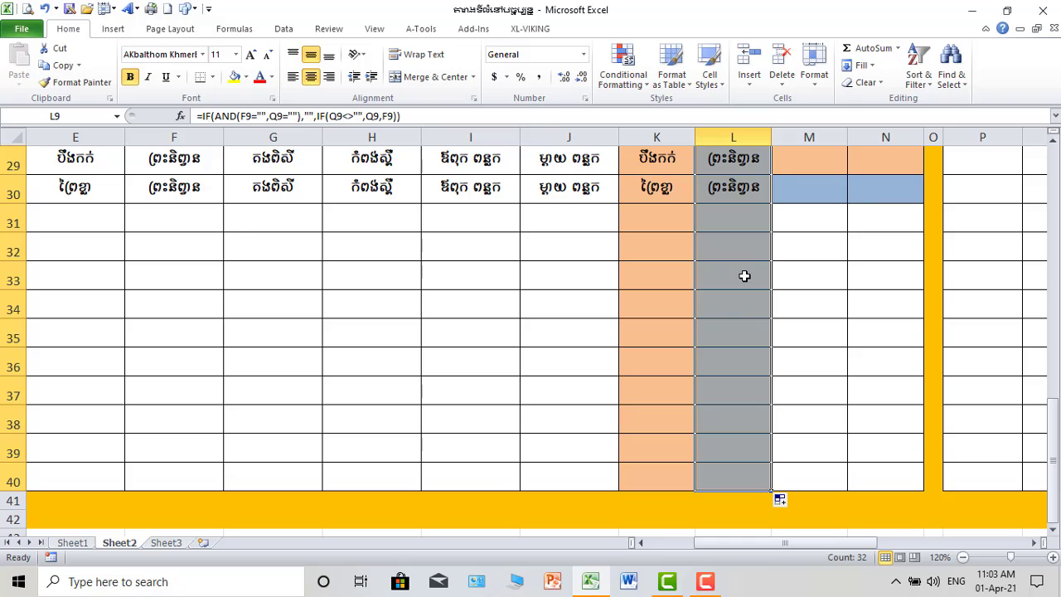
click(740, 239)
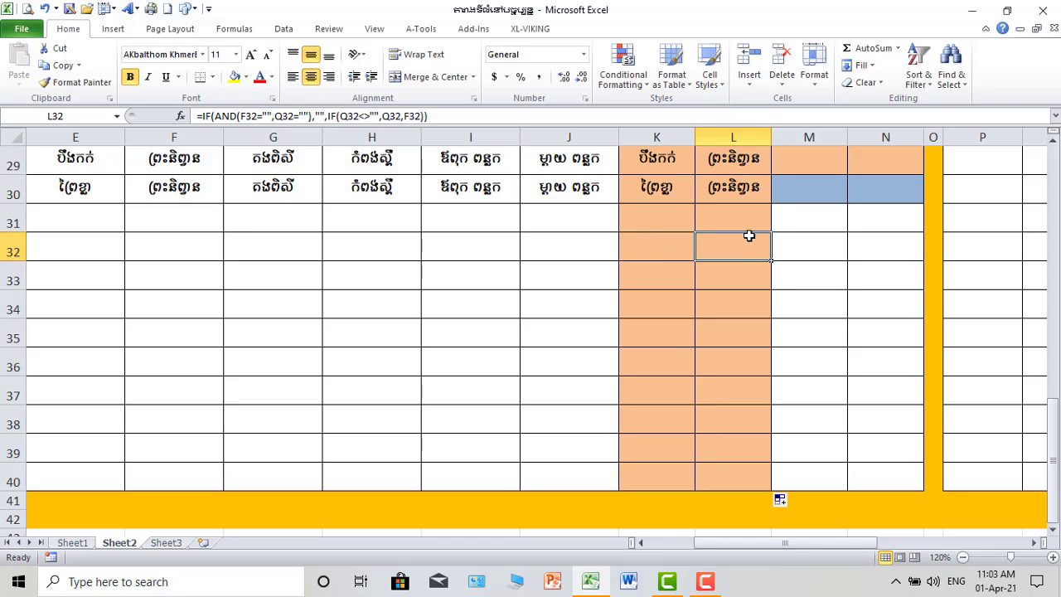
Step: Enter the village ព្រៃខ្លា in relocation cell P29 to test the current-residence village formula in K29
scroll(961, 509, up, 2)
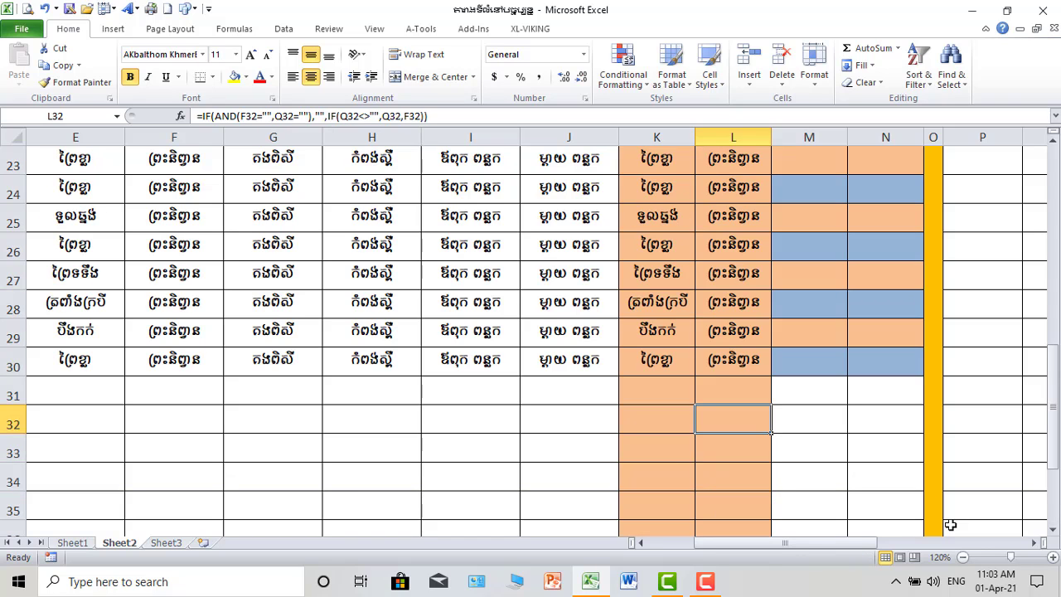
drag(849, 544, 870, 544)
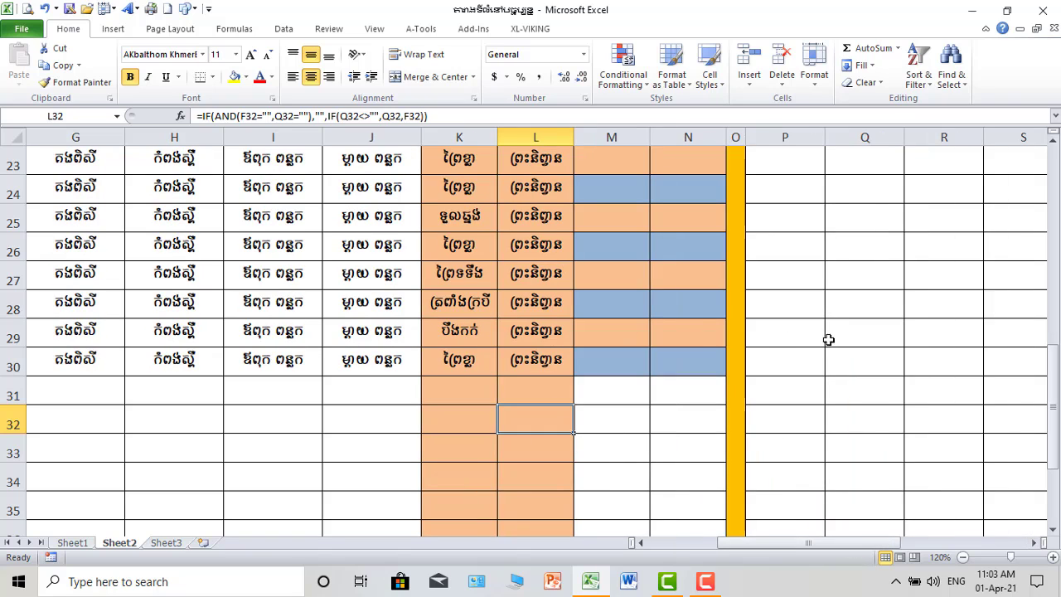
scroll(482, 355, up, 5)
scroll(489, 365, down, 5)
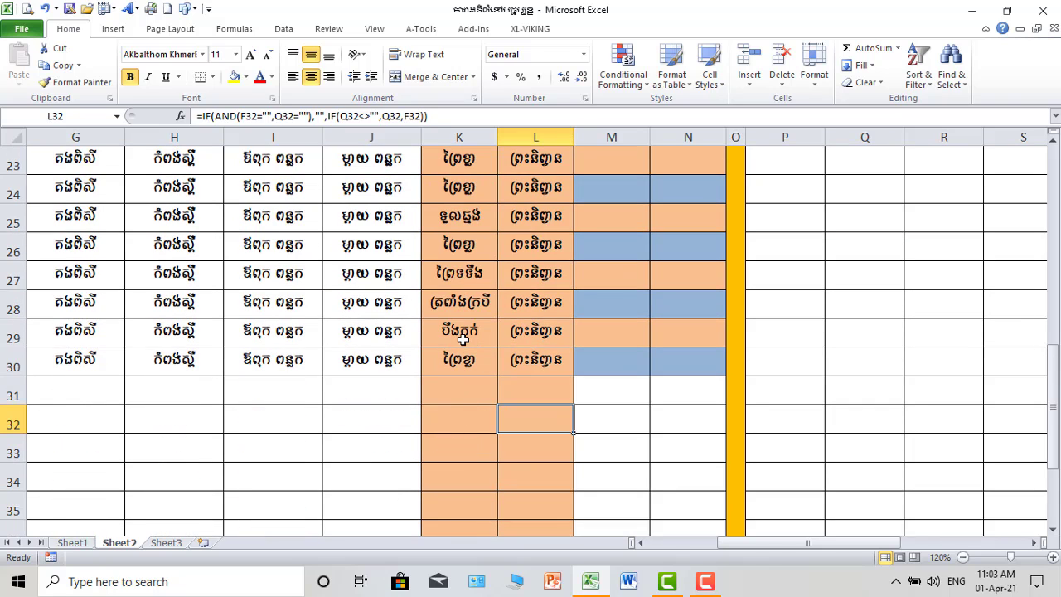
double_click(789, 338)
key(super+space)
text(ព្រៃ)
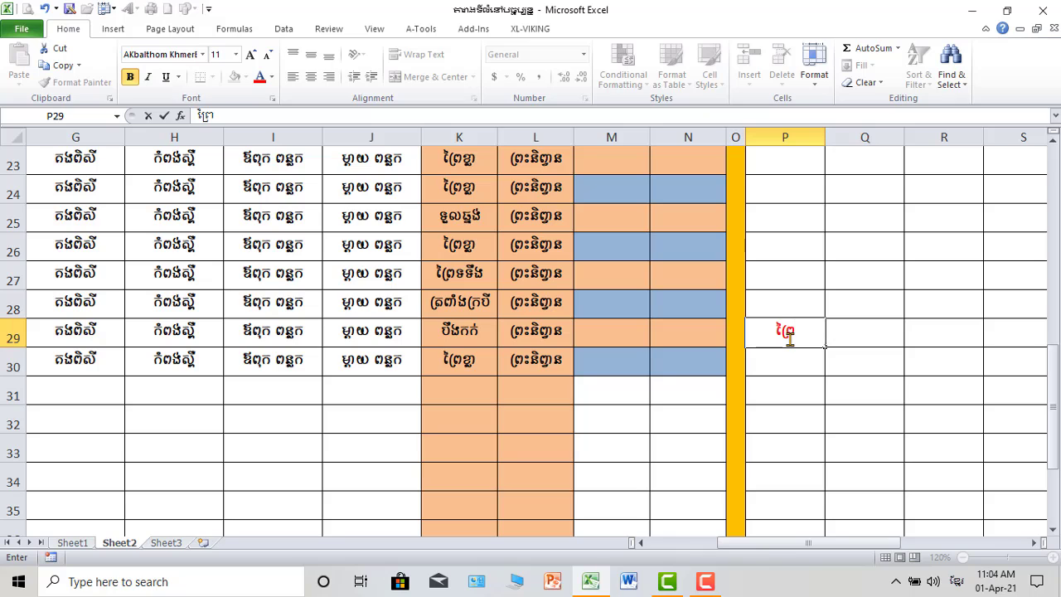
text(ខ្លា)
key(Return)
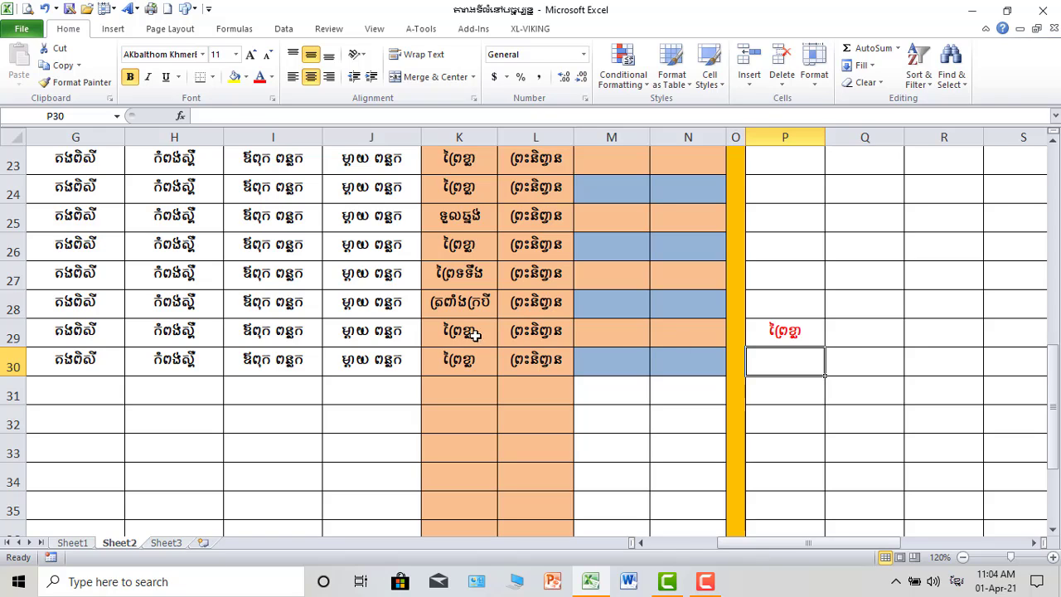
Step: Clear the test village from relocation cell P29
click(803, 334)
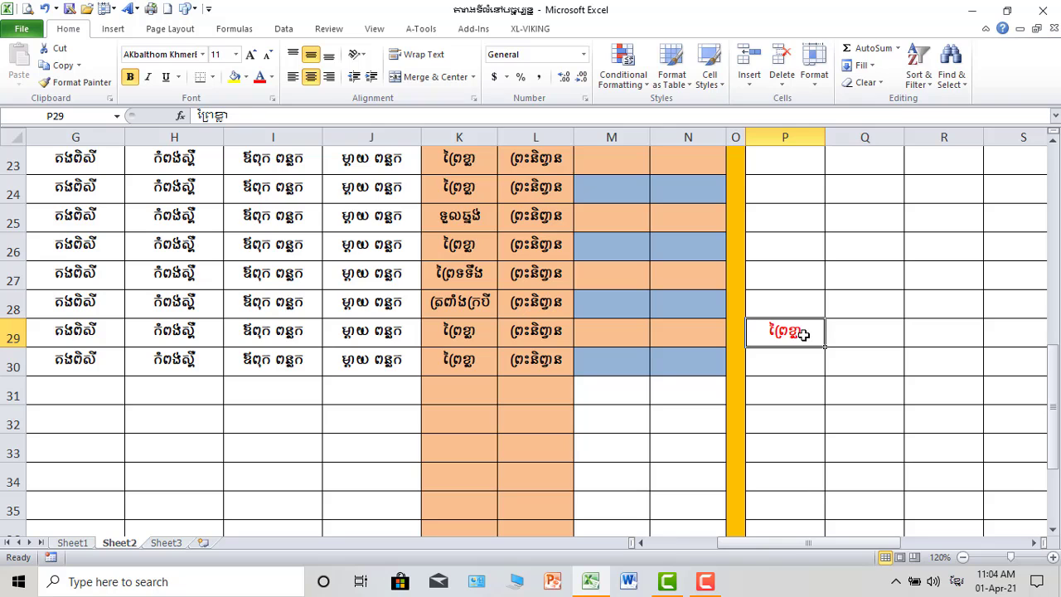
key(Delete)
click(772, 426)
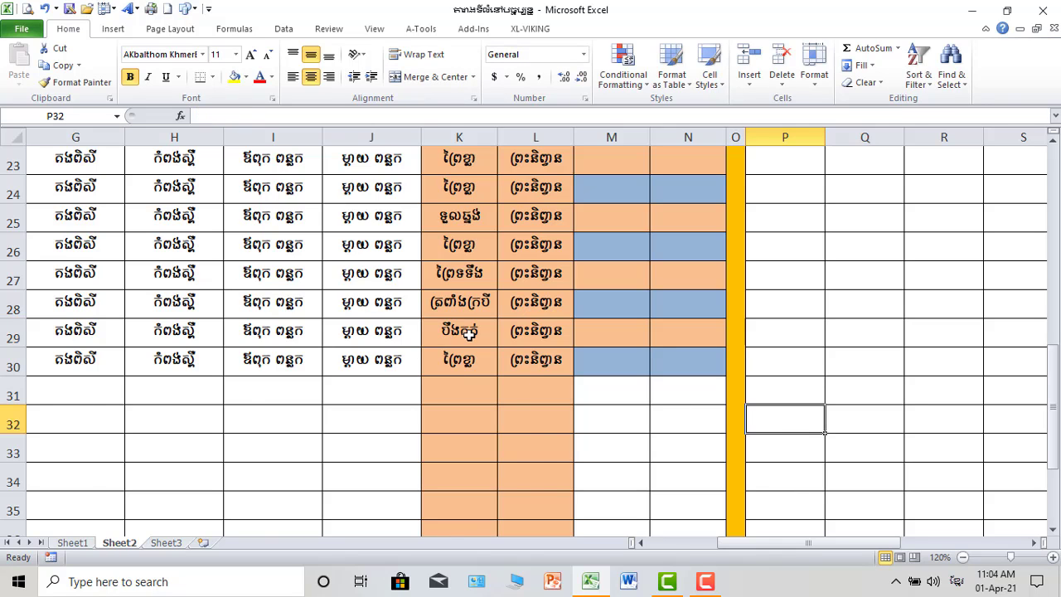
Step: Examine the district and province columns M and N of the current-residence section
scroll(580, 421, up, 7)
click(605, 325)
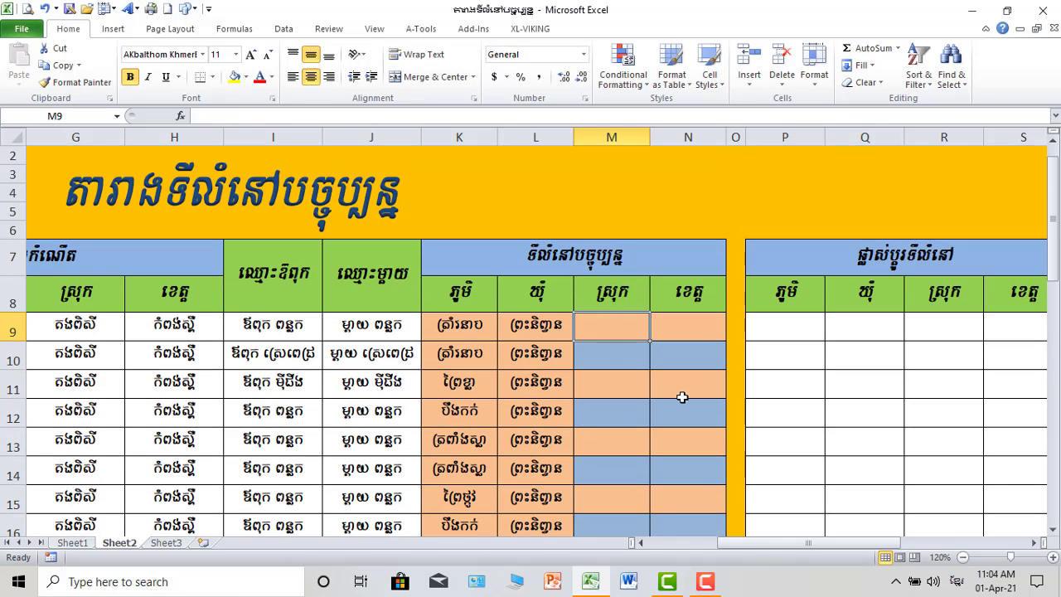
click(687, 417)
scroll(567, 378, down, 1)
click(615, 274)
click(693, 280)
click(621, 279)
click(715, 267)
click(670, 431)
click(613, 405)
click(608, 273)
Step: Start the district formula in M9 with an IF function whose logical test is an AND function
double_click(614, 273)
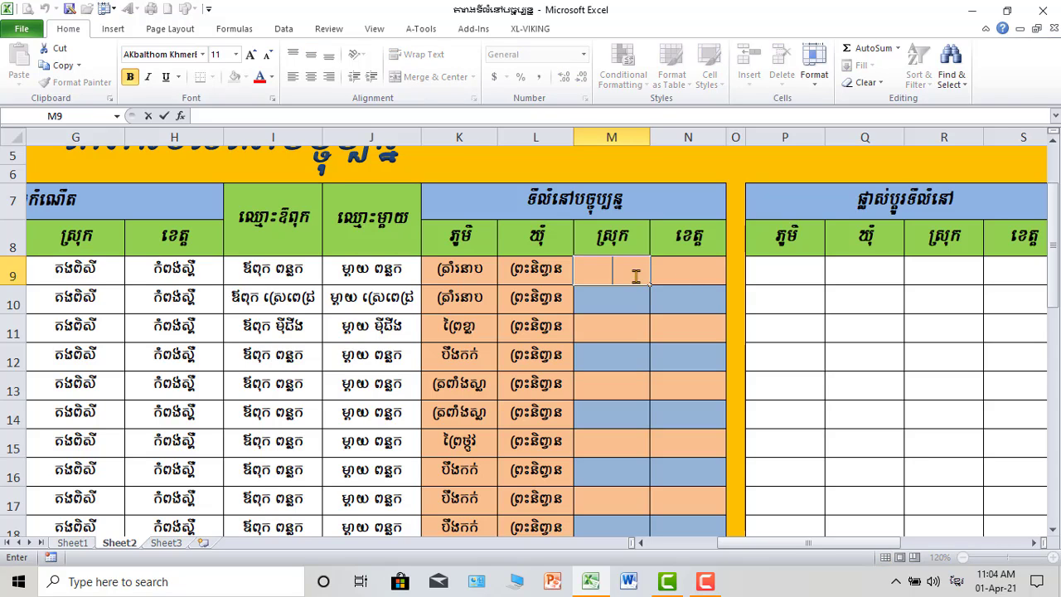
text(គ)
key(BackSpace)
key(super+space)
key(super+space)
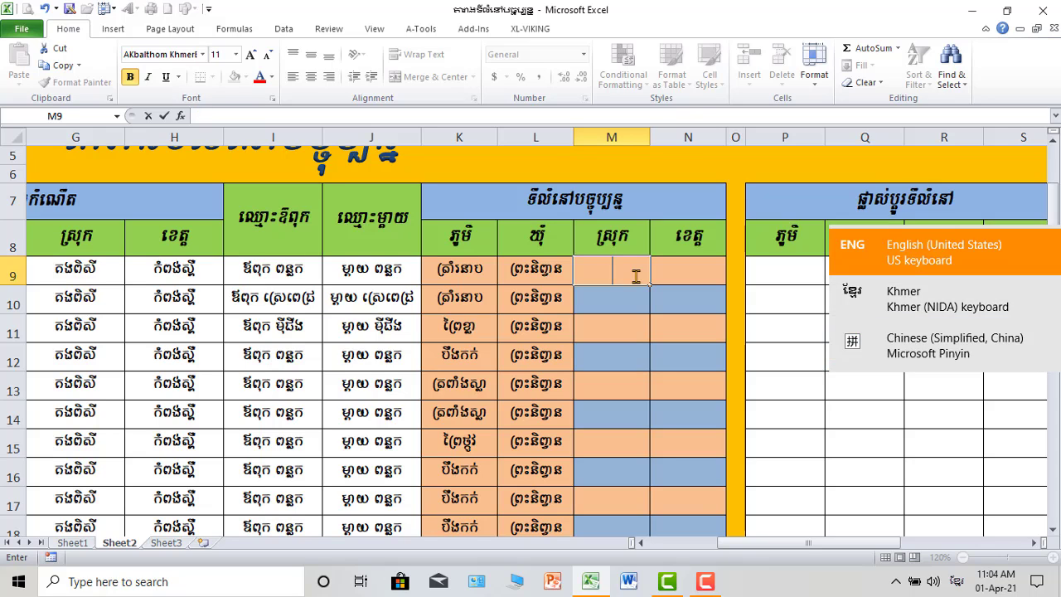
text(=)
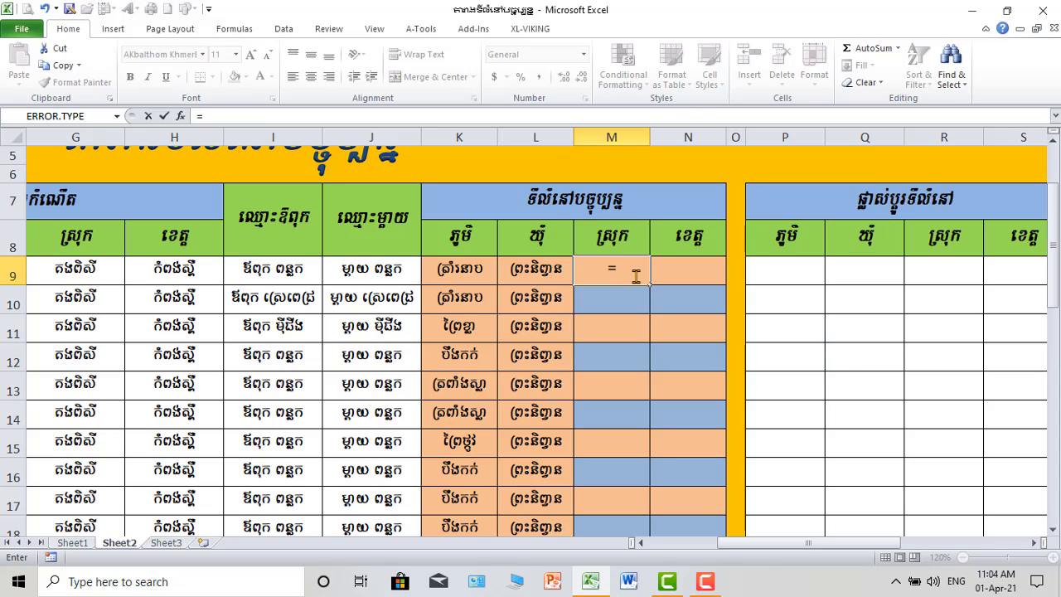
text(i)
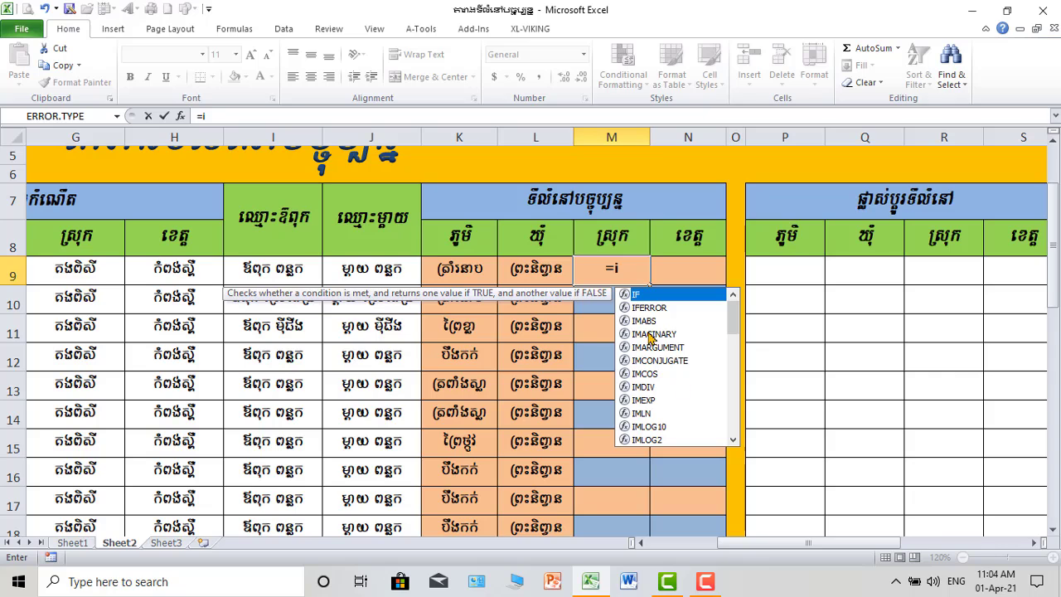
key(Tab)
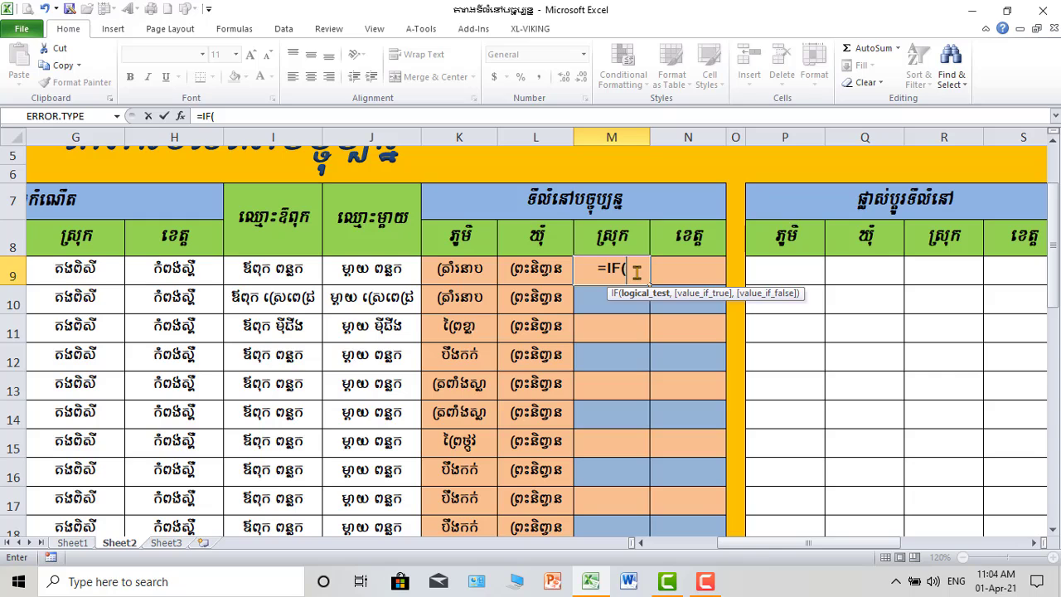
text(a)
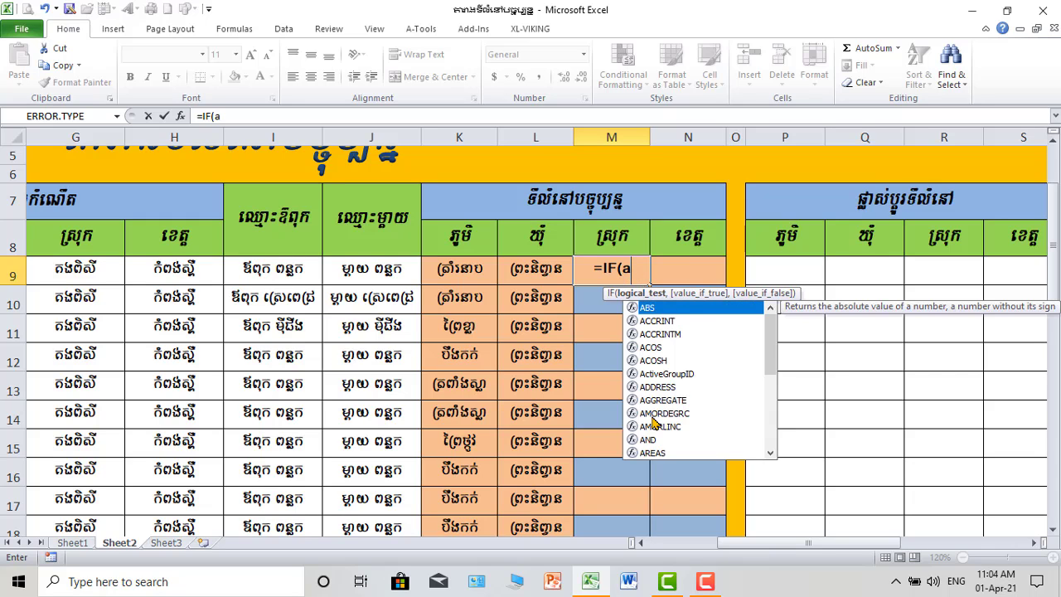
double_click(650, 440)
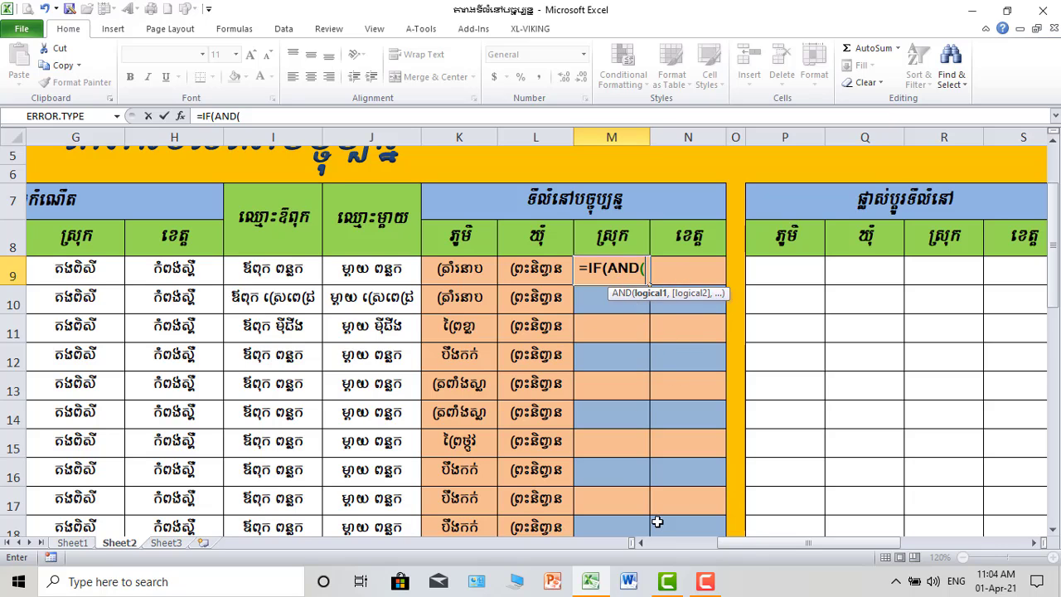
Step: Add G9="" as the first condition of the AND function in M9's formula
drag(765, 545, 718, 546)
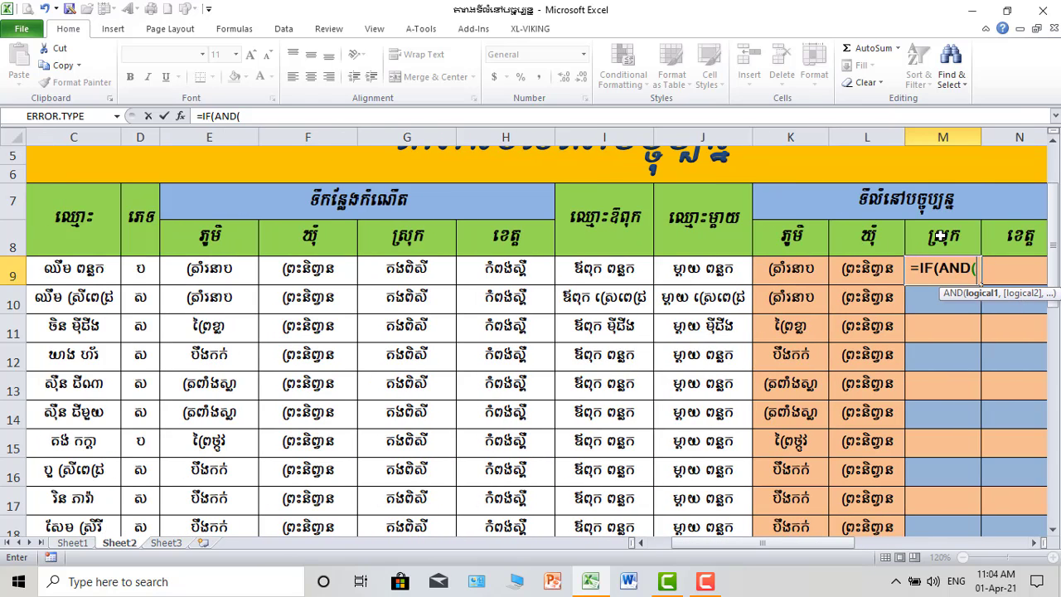
click(413, 275)
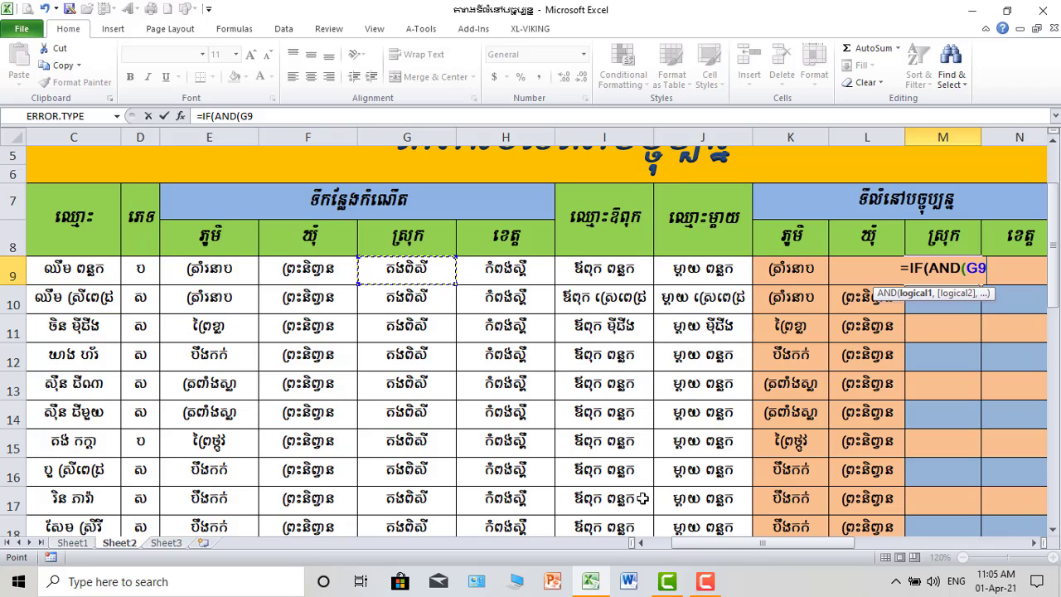
scroll(709, 524, right, 2)
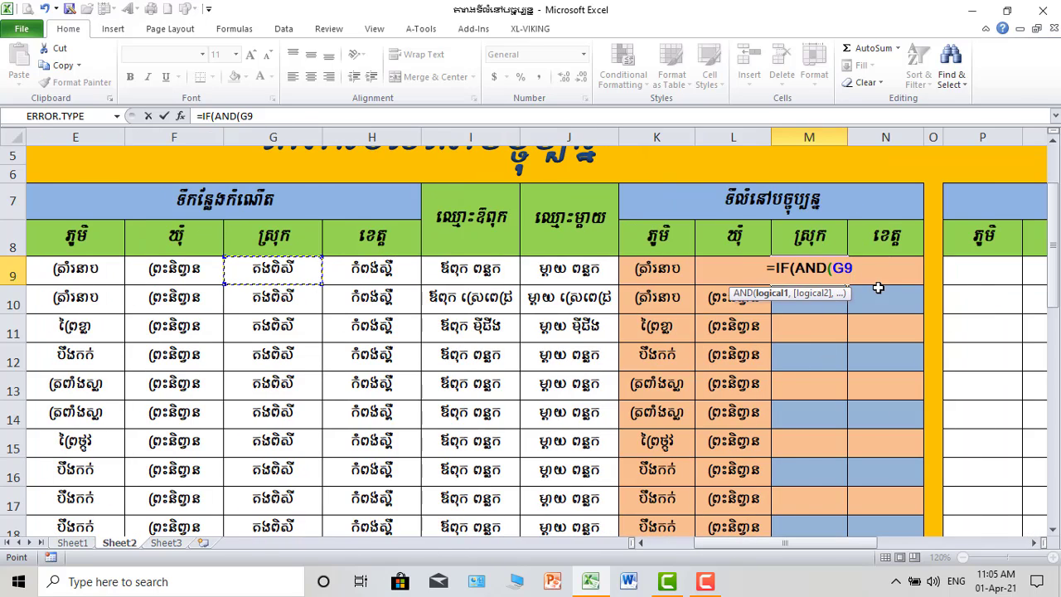
text(=)
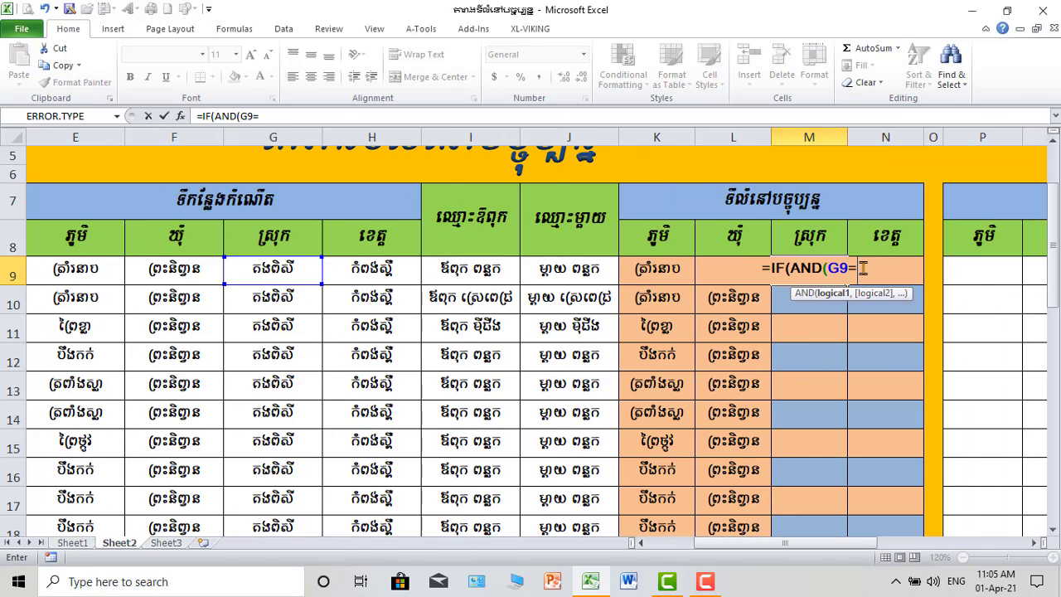
text("")
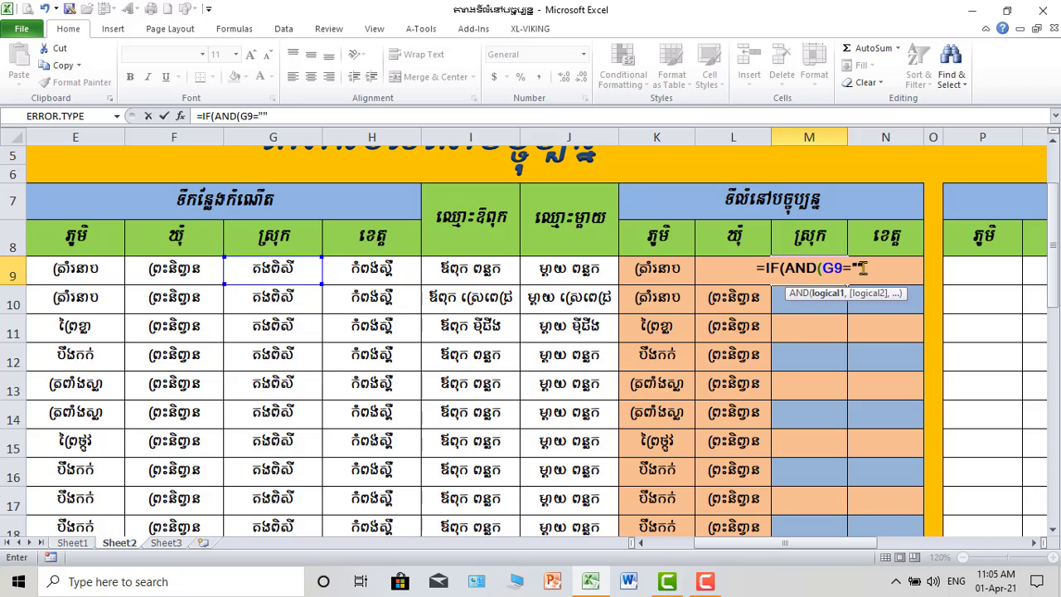
text(,)
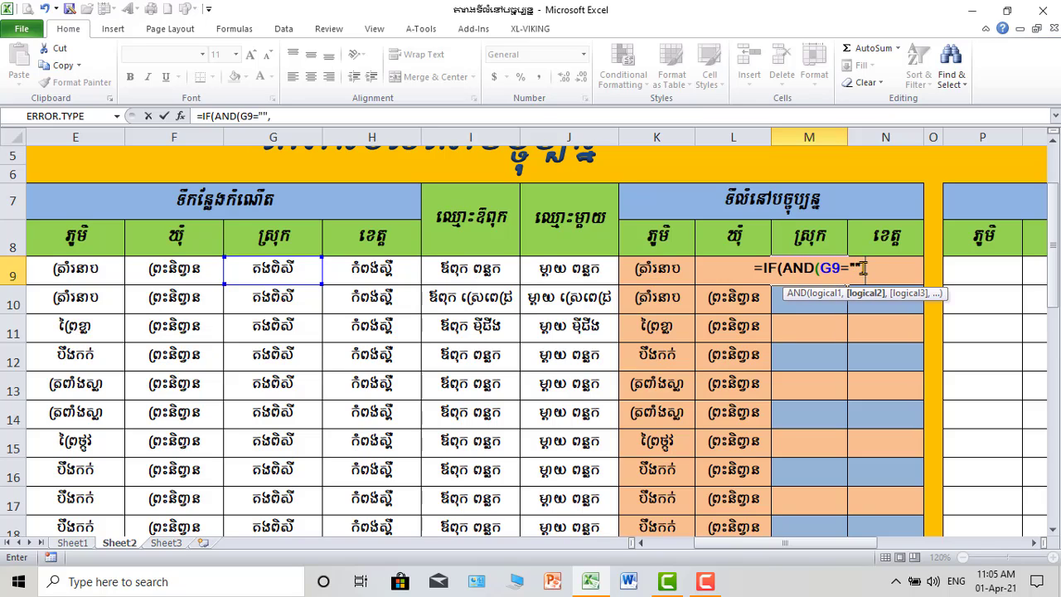
Step: Add R9="" as the second AND condition in M9's formula and close the AND parenthesis
drag(844, 544, 876, 548)
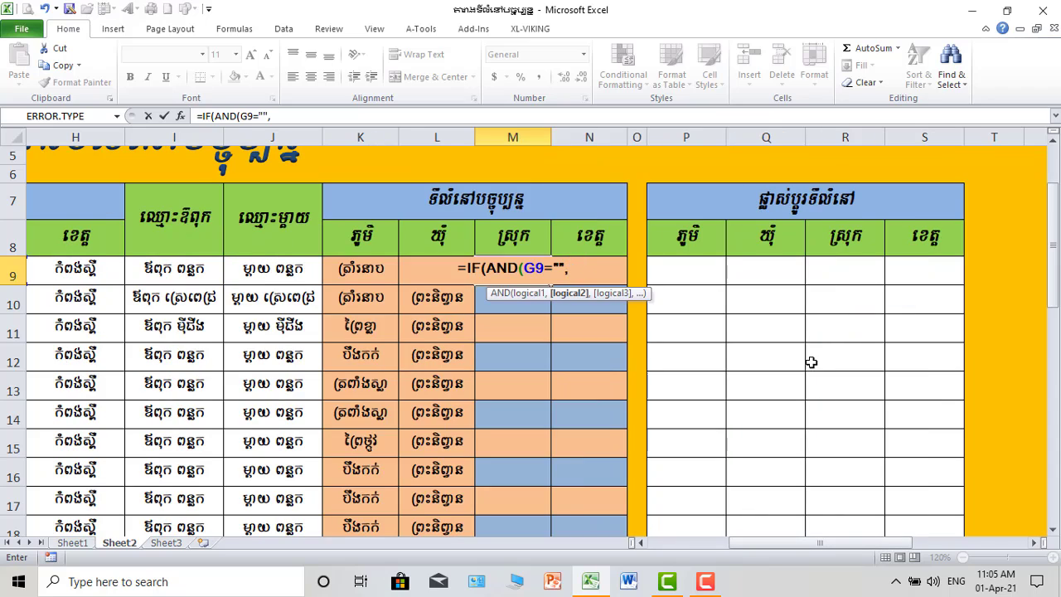
click(853, 272)
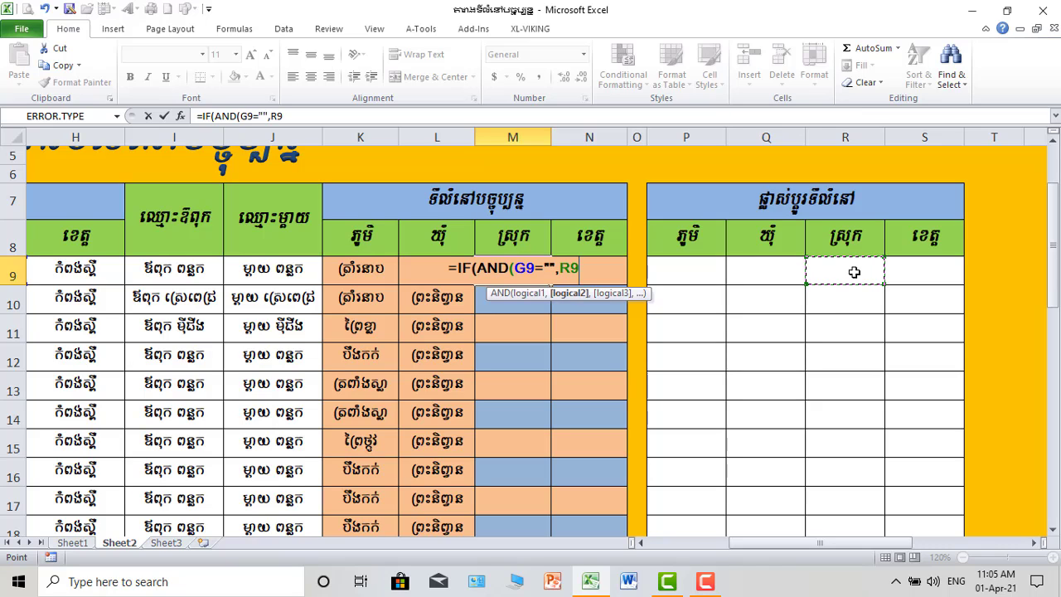
text(=)
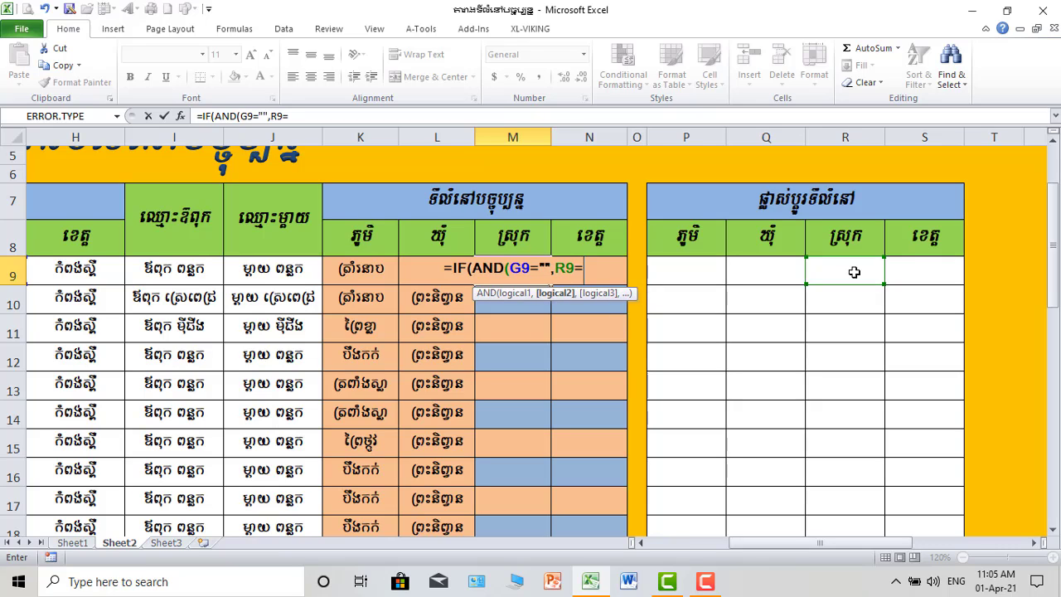
text("")
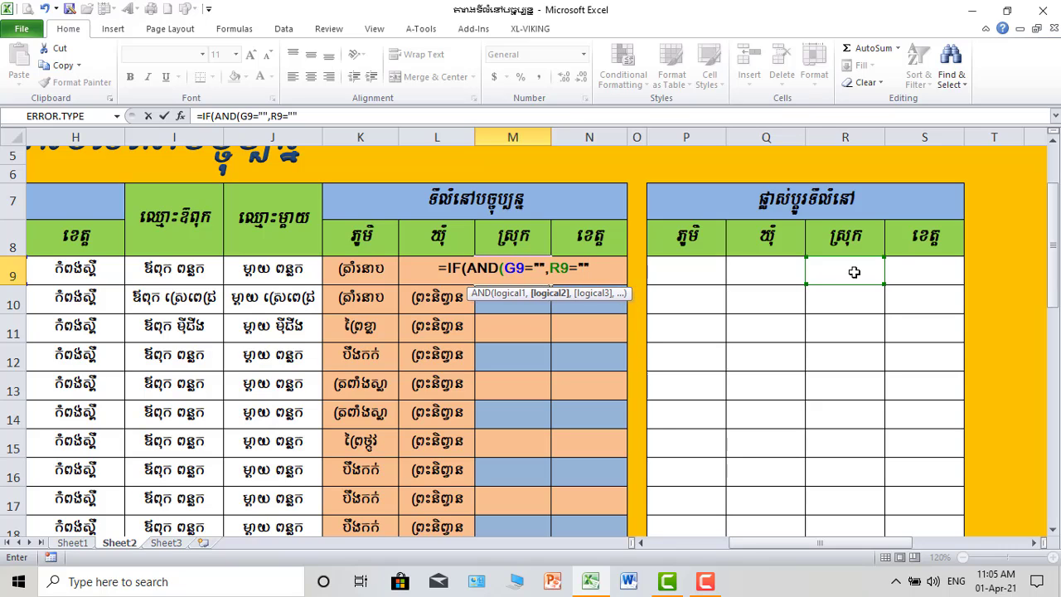
text(,)
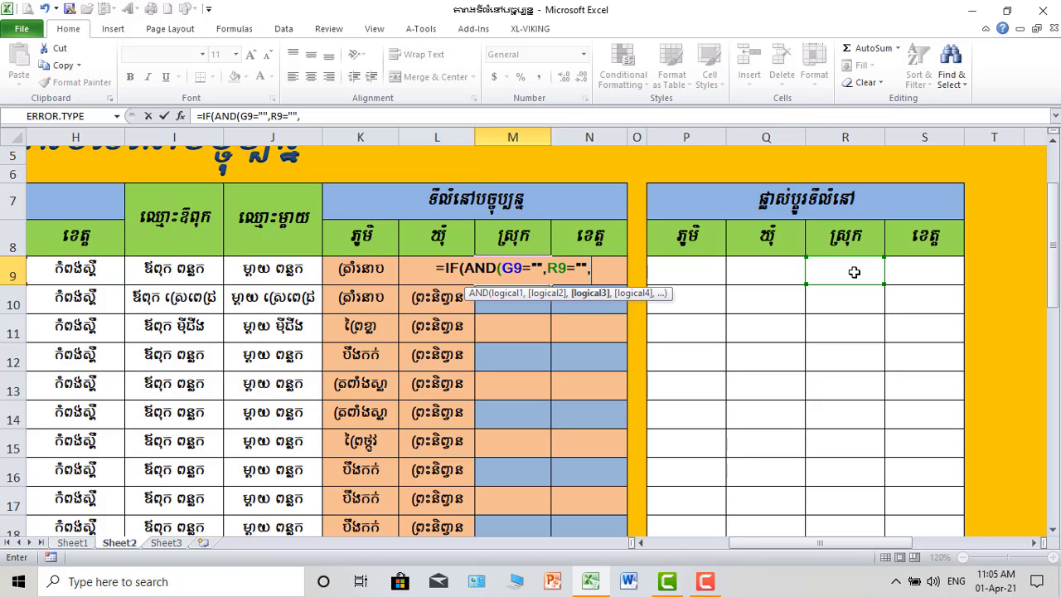
key(BackSpace)
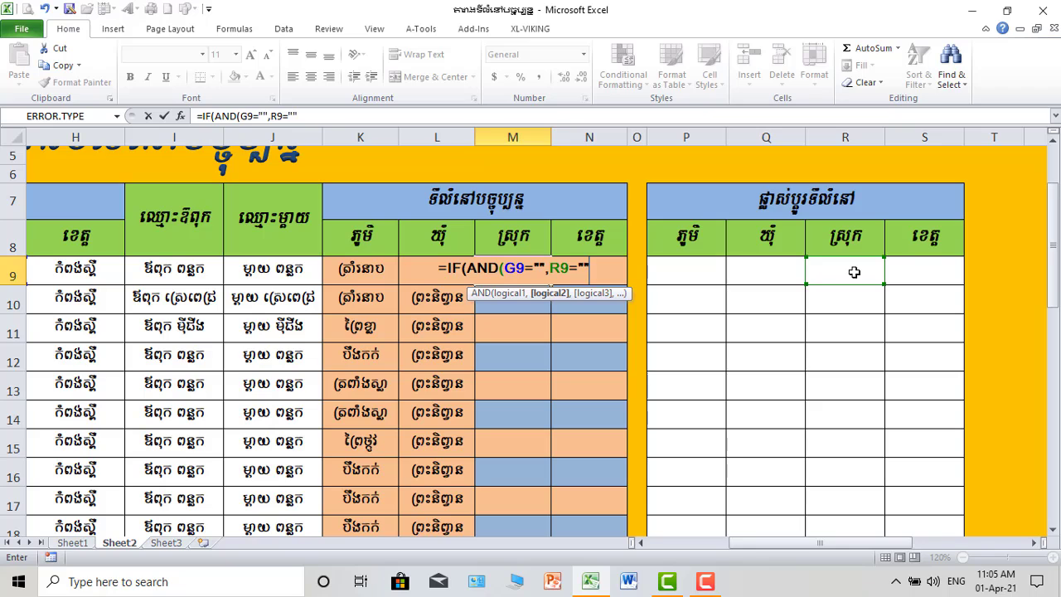
text())
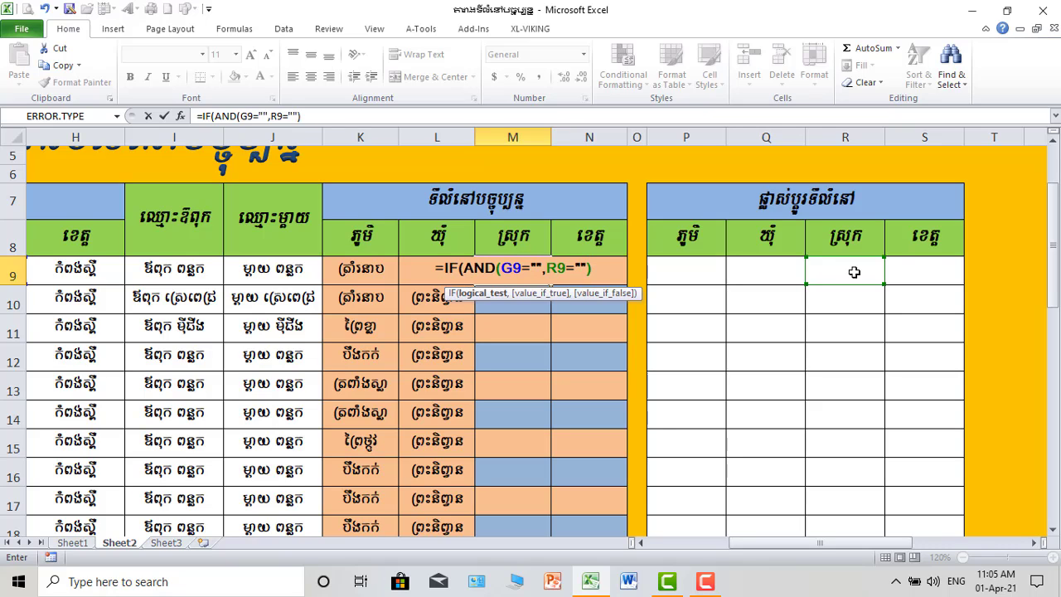
Step: Make the outer IF in M9 return empty text "" when both conditions are true
text(,)
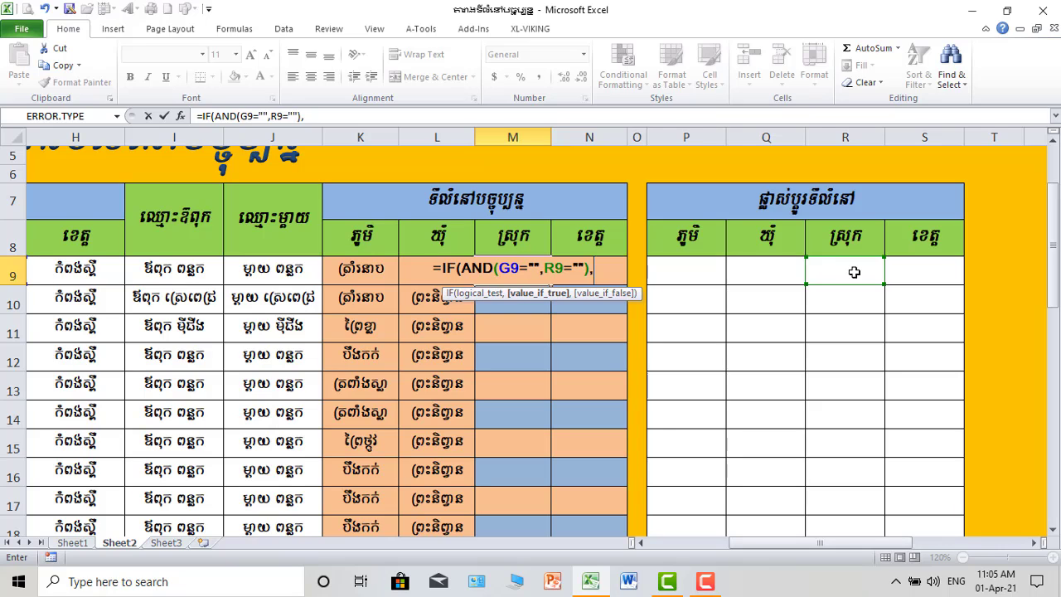
text("")
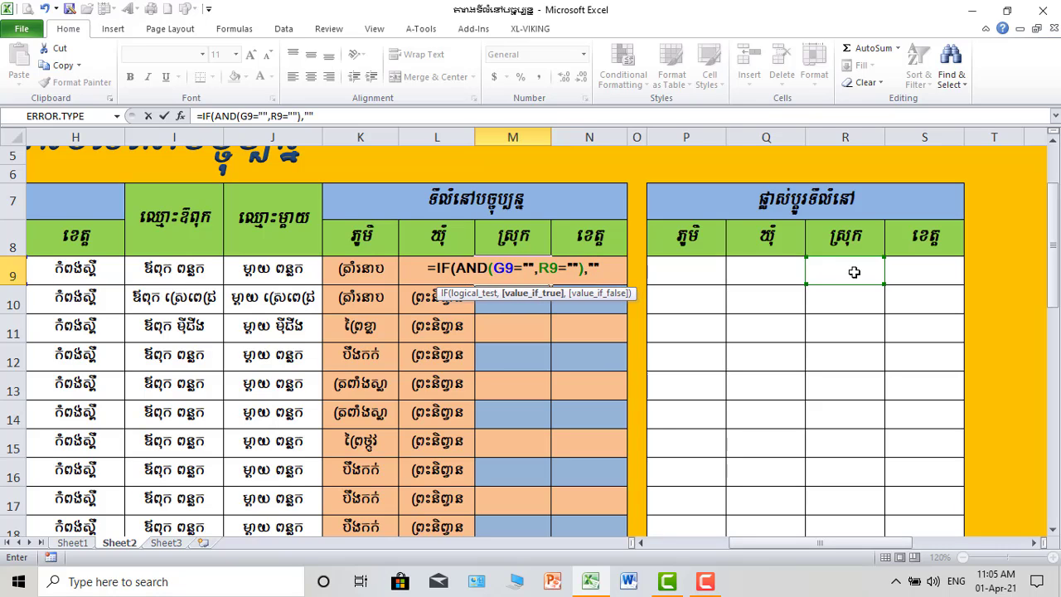
text(,)
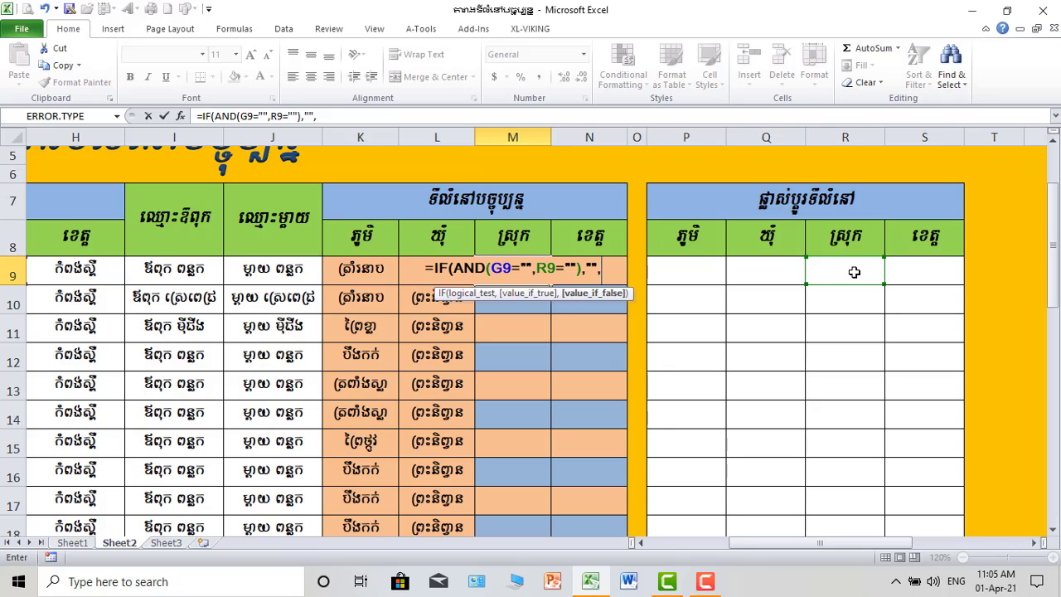
Step: Nest a second IF as the value-if-false in M9's formula, with R9<>"" as its logical test
text(i)
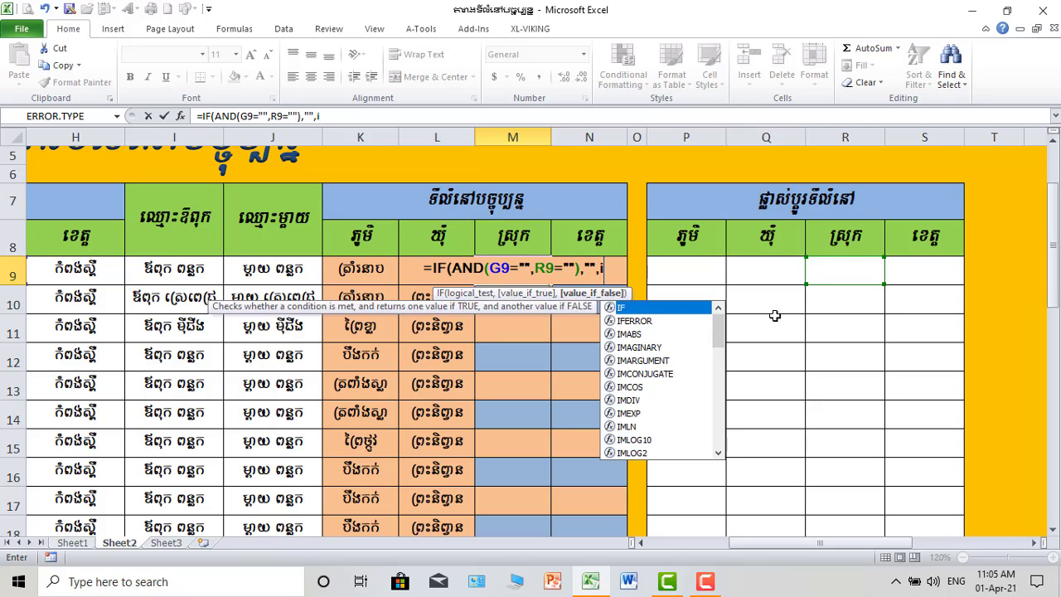
key(Tab)
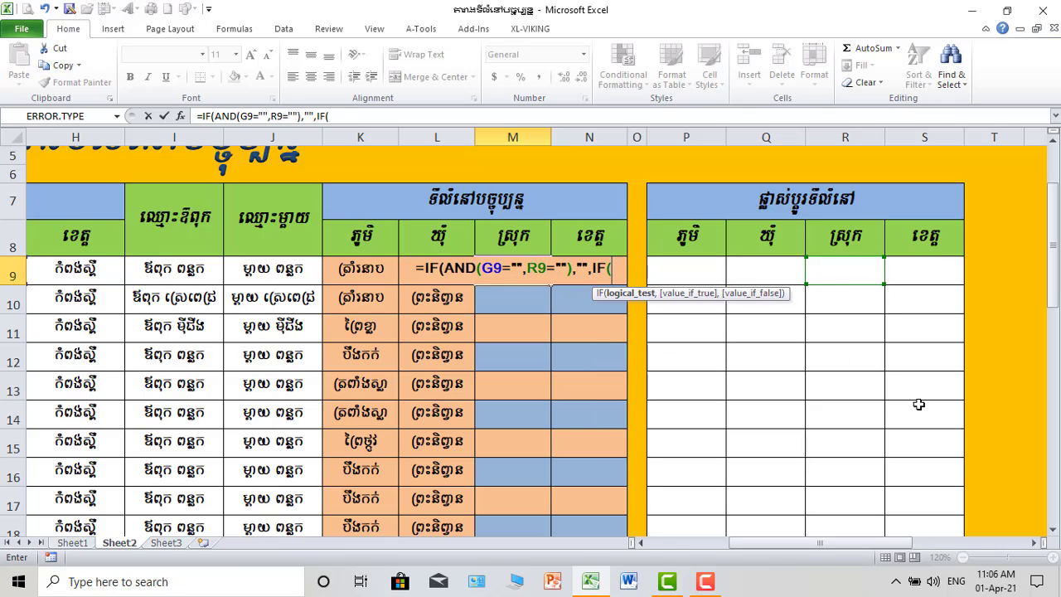
click(843, 271)
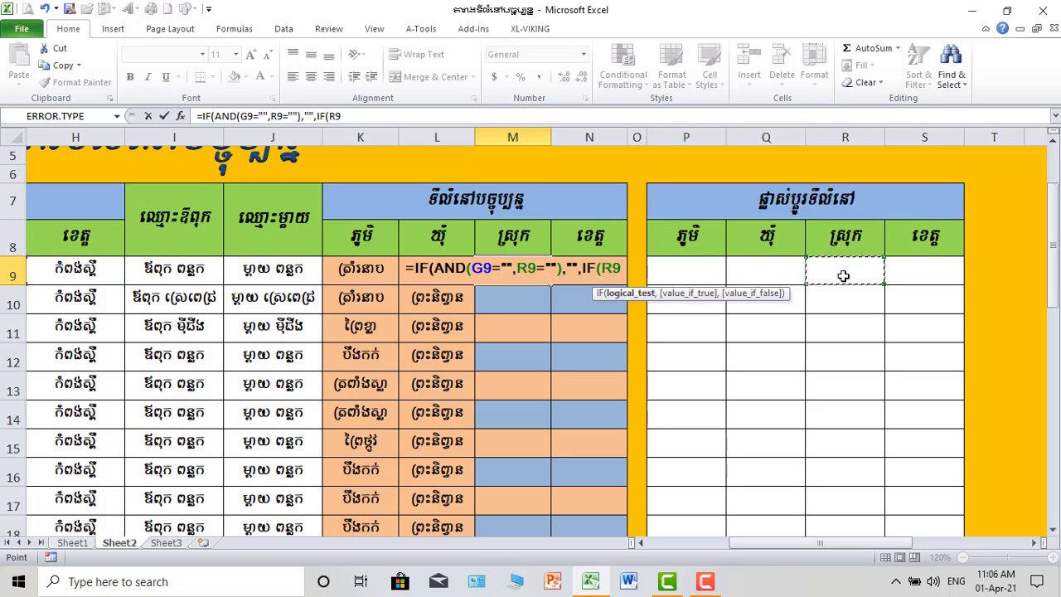
text(<)
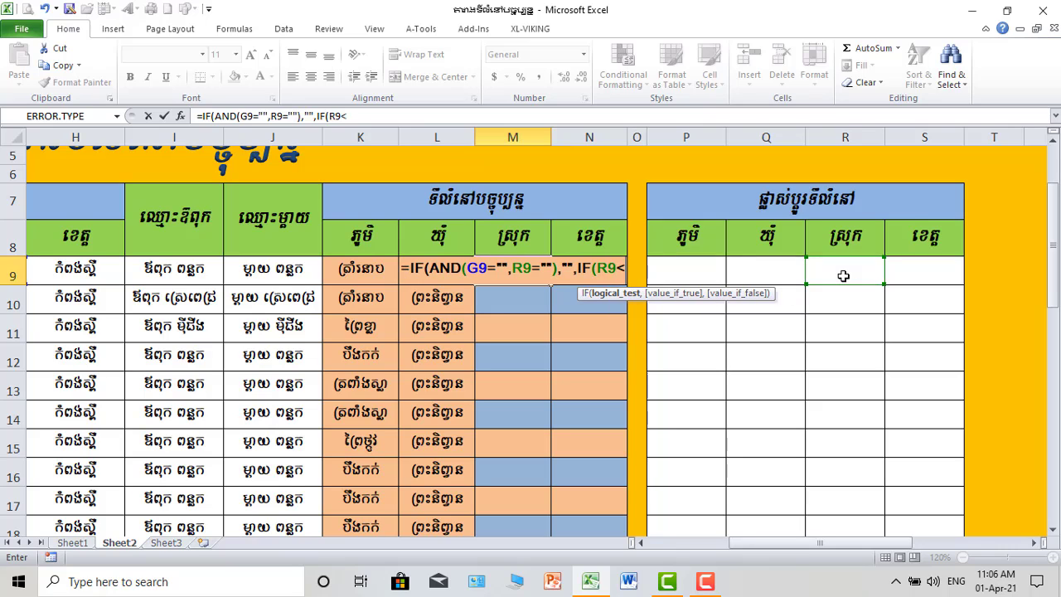
text(>)
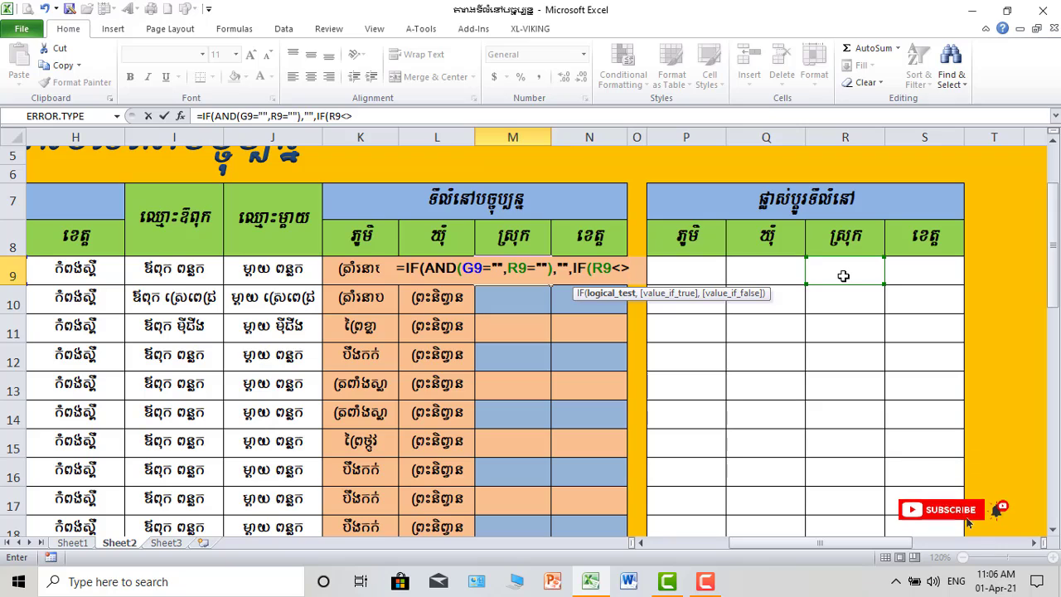
text("",)
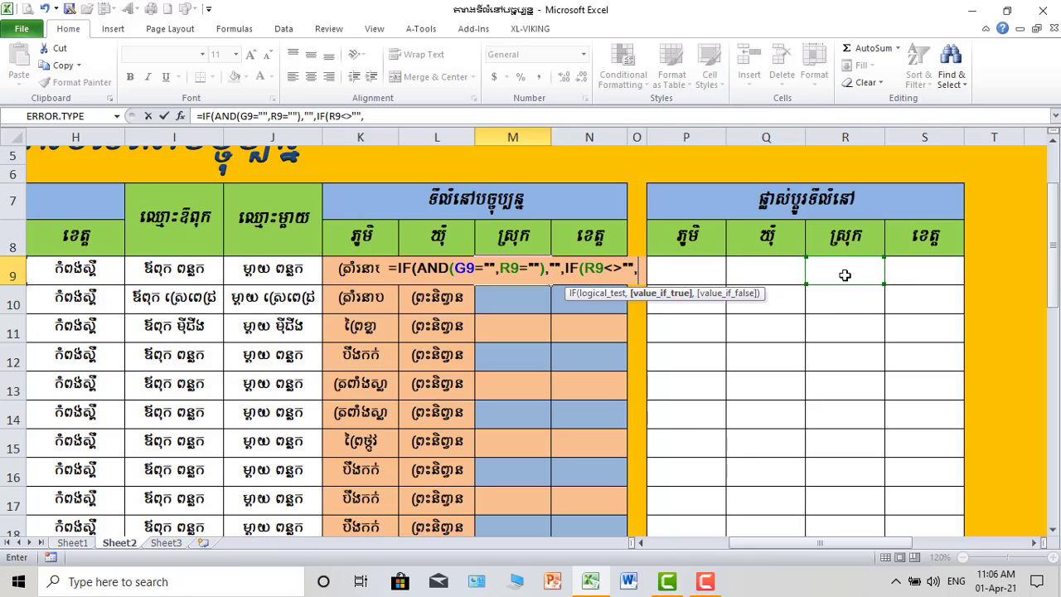
Step: Make the nested IF return R9 when true and G9 when false, close both parentheses and enter M9's formula
click(844, 274)
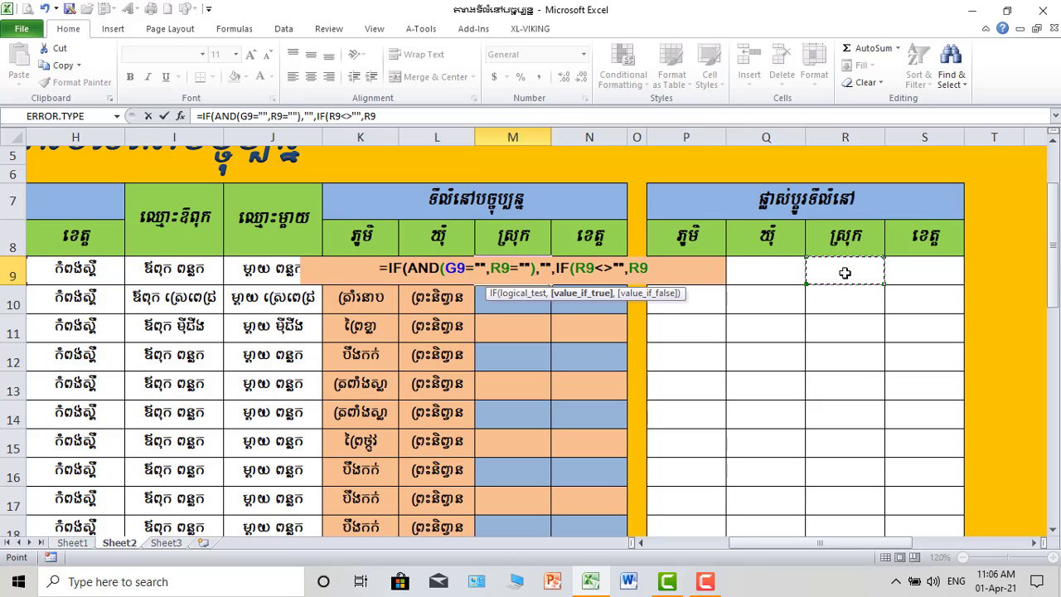
text(,)
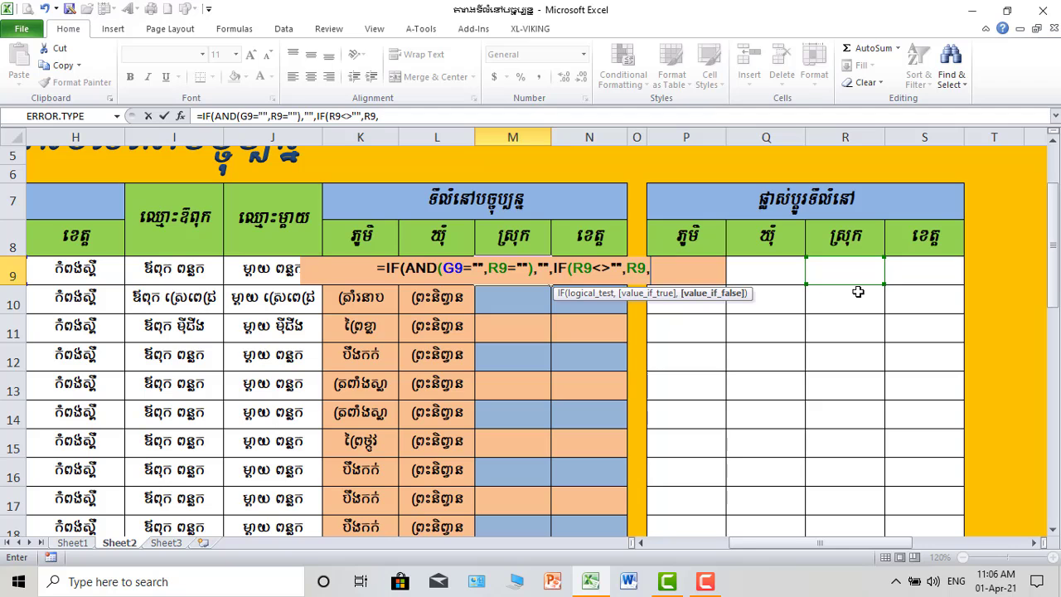
drag(839, 544, 719, 532)
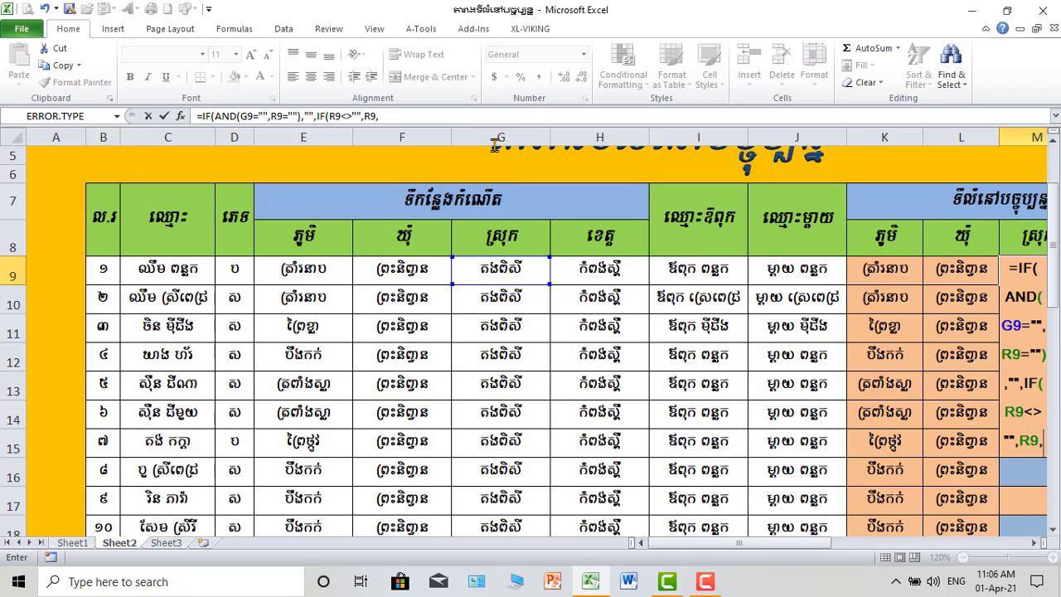
click(507, 273)
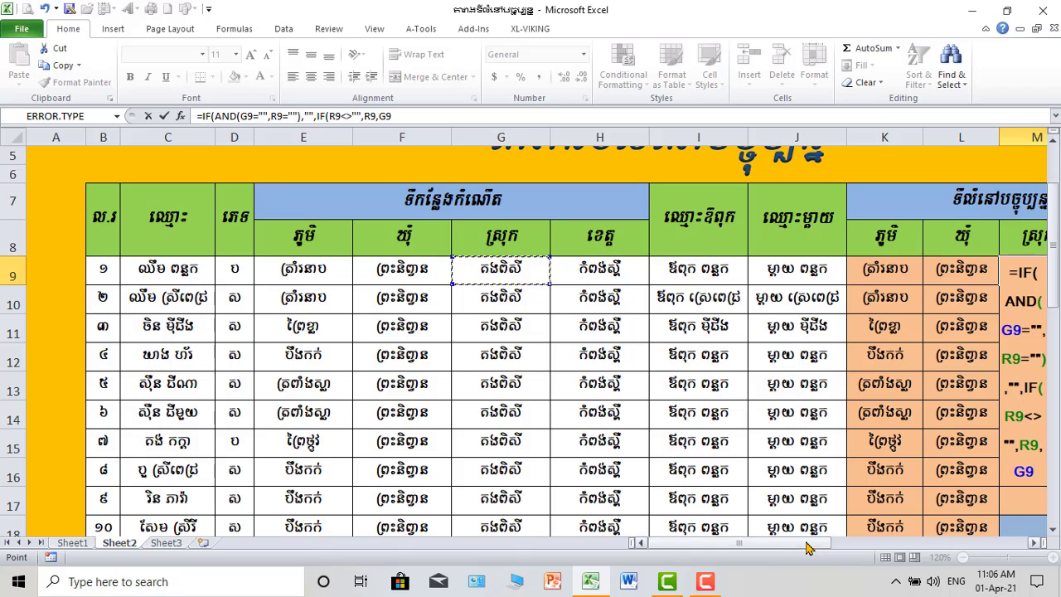
drag(812, 545, 870, 544)
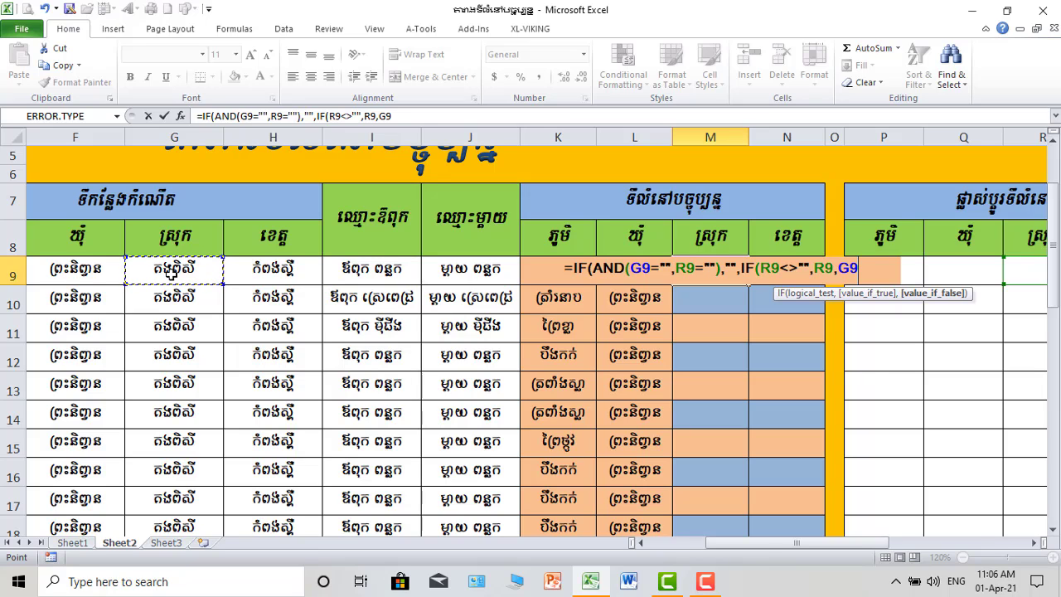
text()))
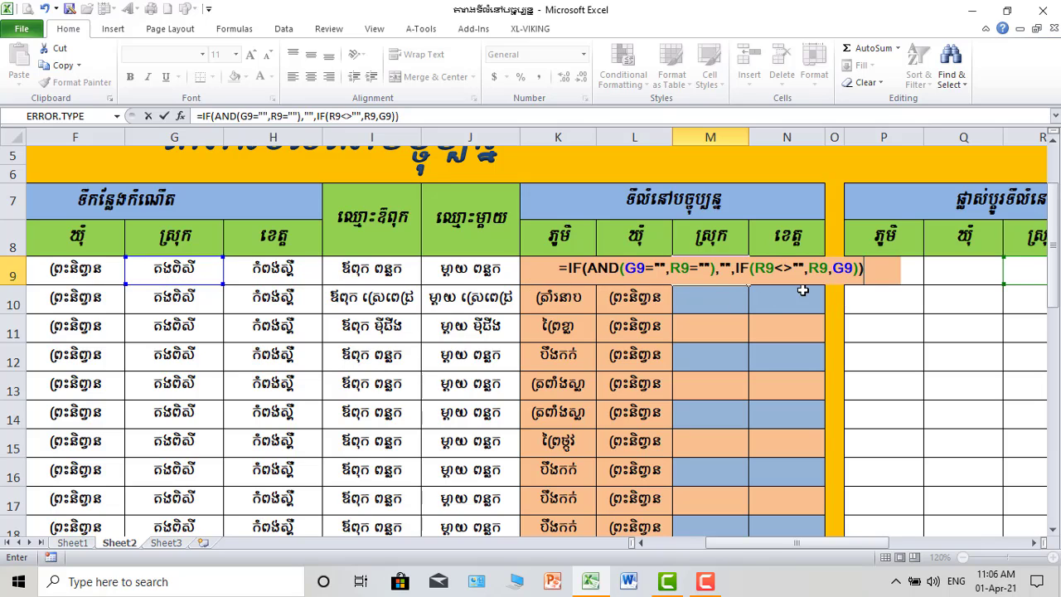
key(Return)
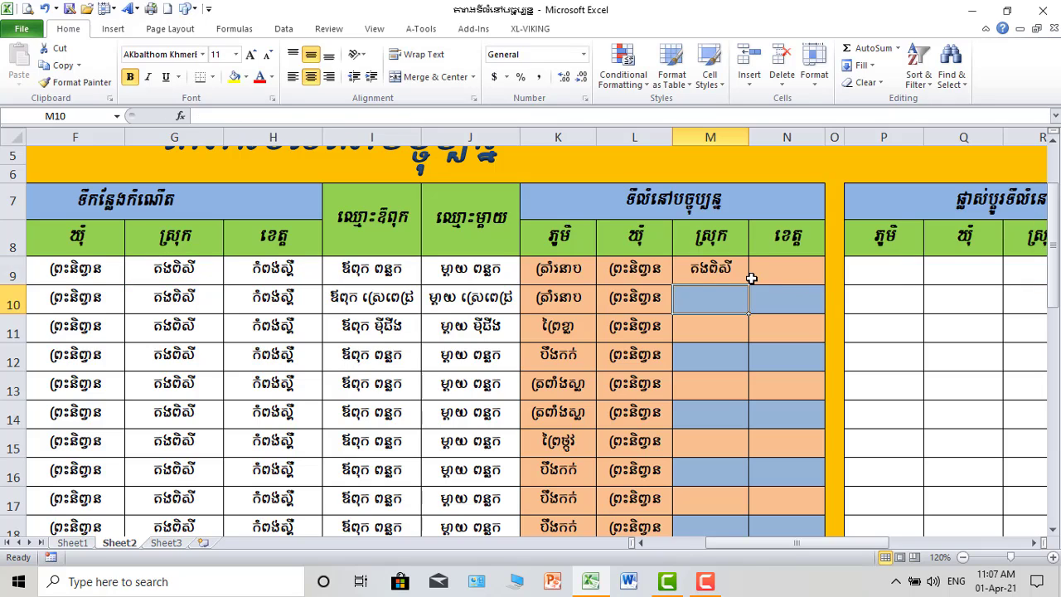
Step: Check M9's formula result against the relocation district in R9 and the birthplace district in G9
click(716, 270)
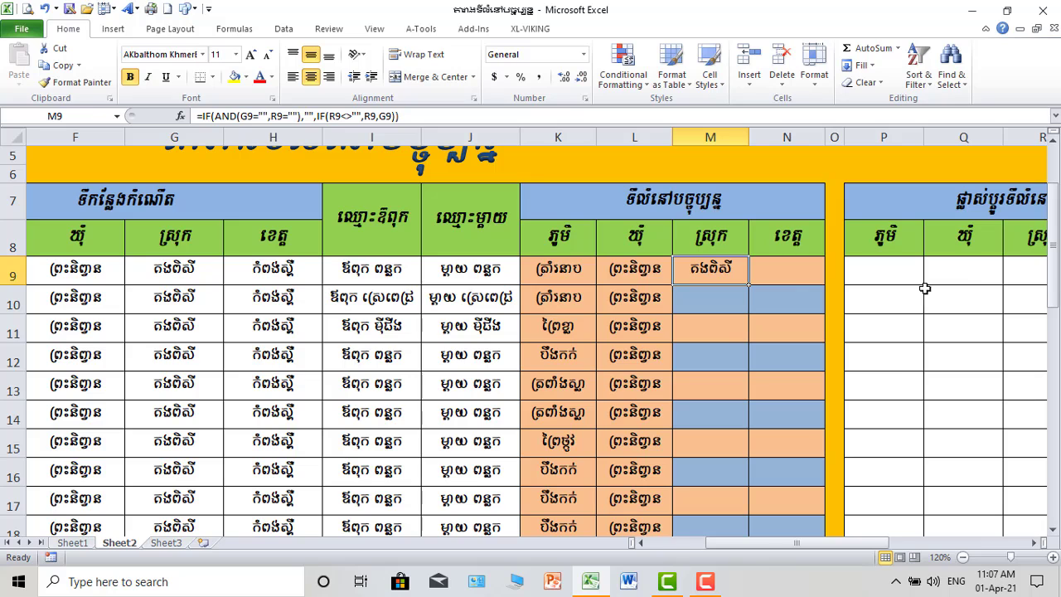
drag(796, 544, 818, 543)
click(858, 264)
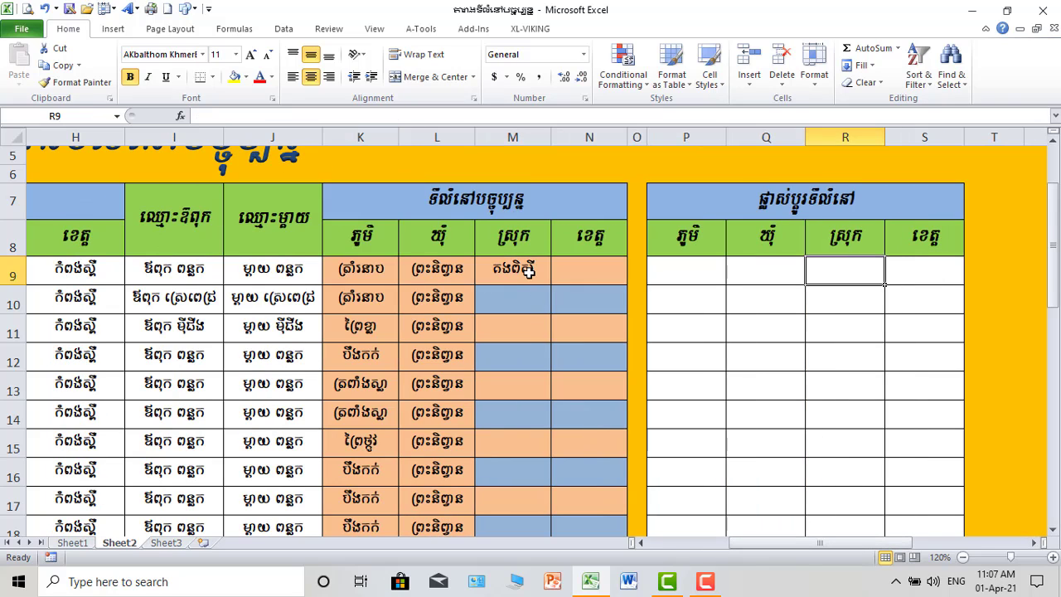
drag(783, 544, 748, 543)
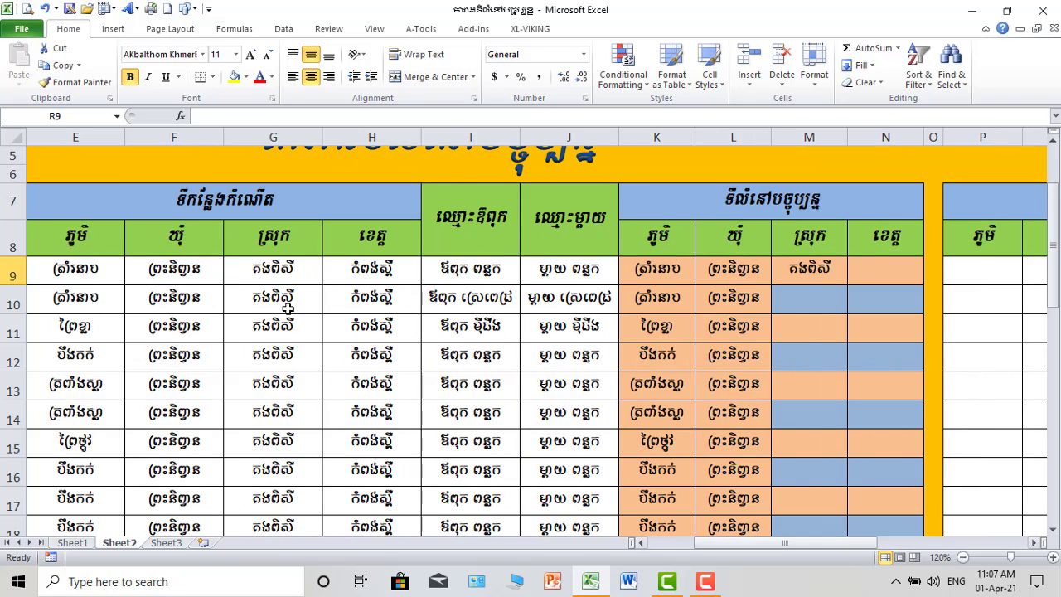
click(286, 275)
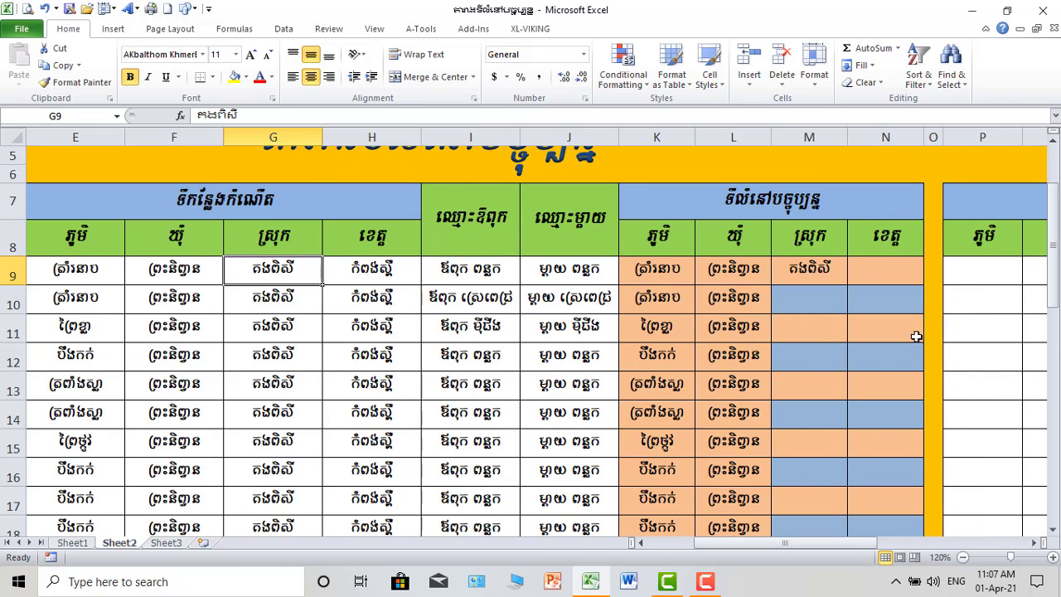
Step: Enter the district ភ្នំស្រួច in the relocation district cell R9 using the Khmer keyboard layout
drag(841, 545, 855, 545)
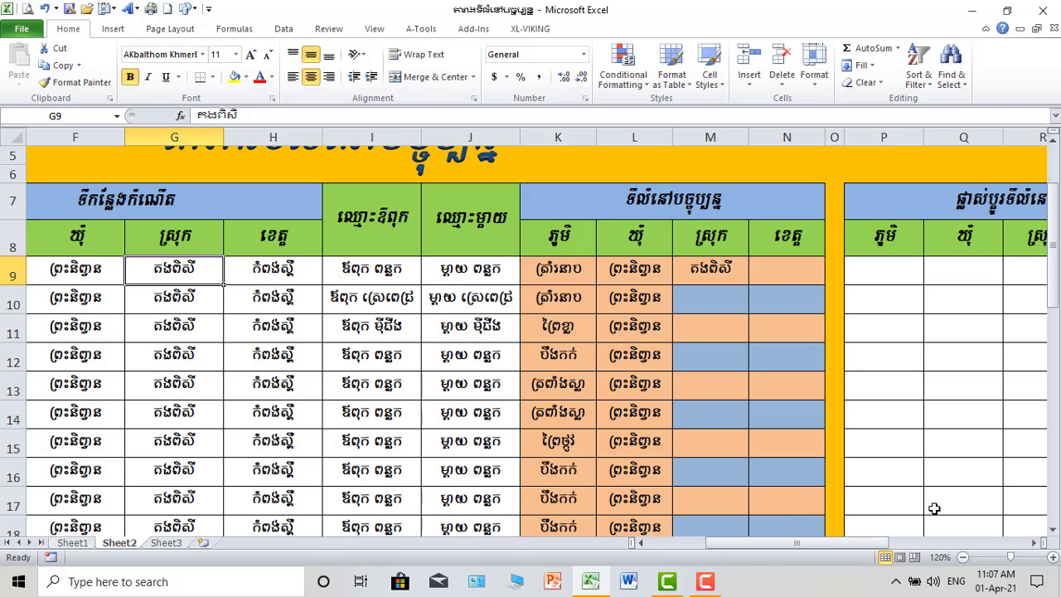
drag(882, 546, 890, 549)
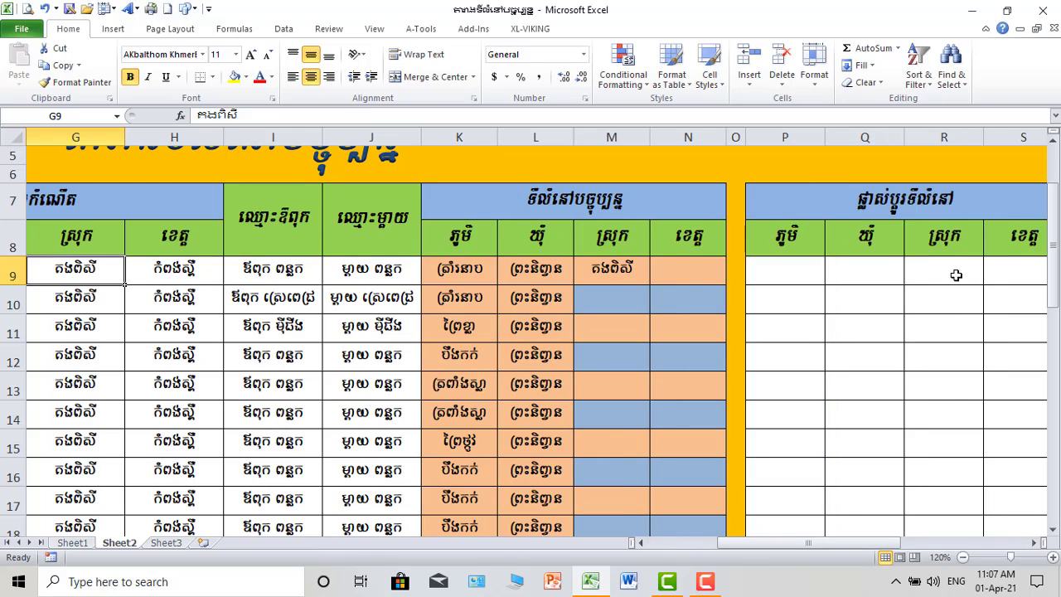
click(951, 272)
text(P)
key(BackSpace)
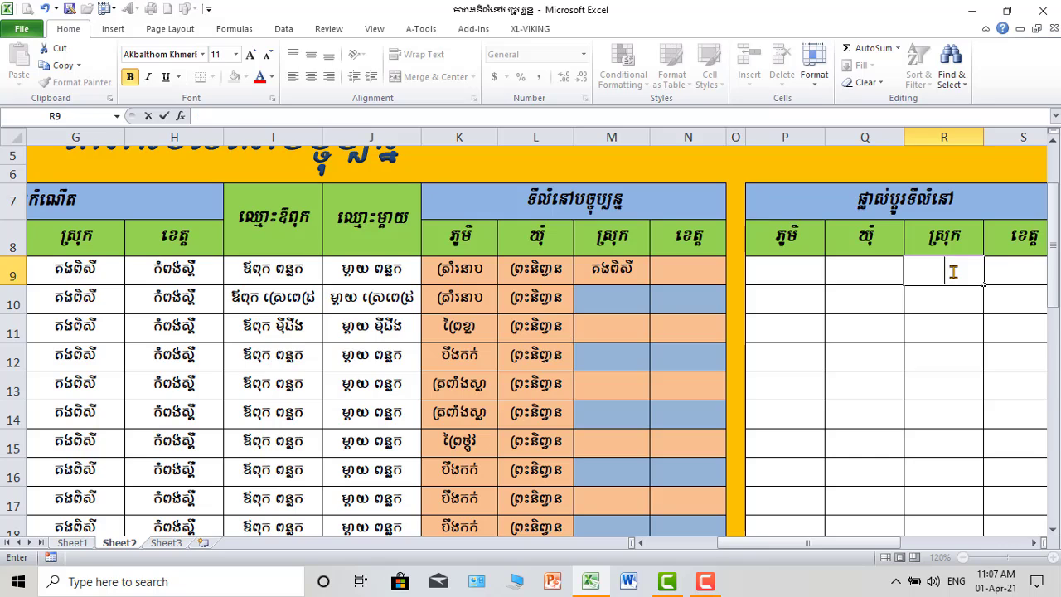
key(super+space)
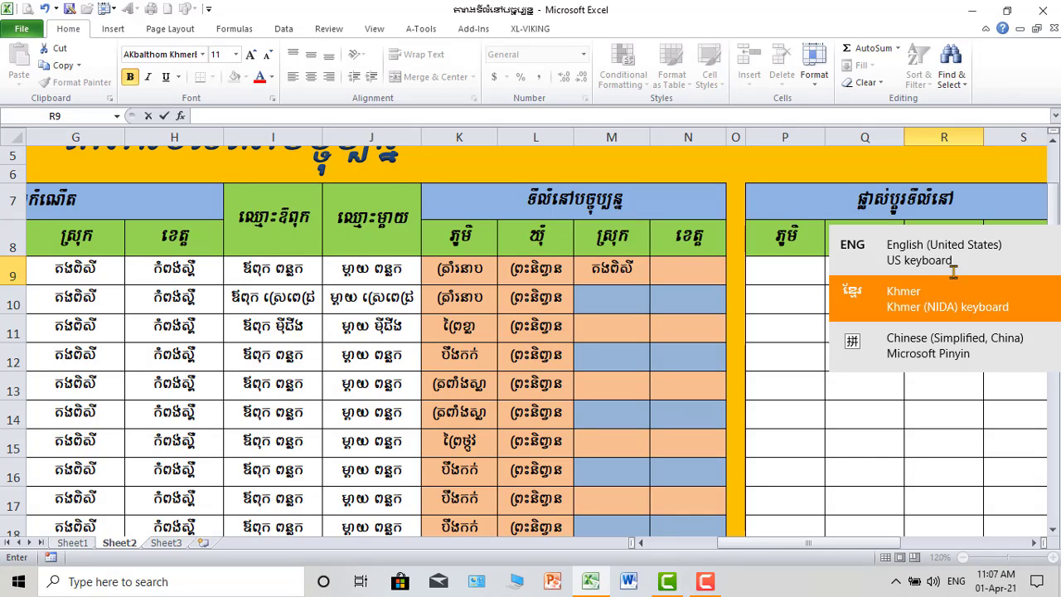
text(ក)
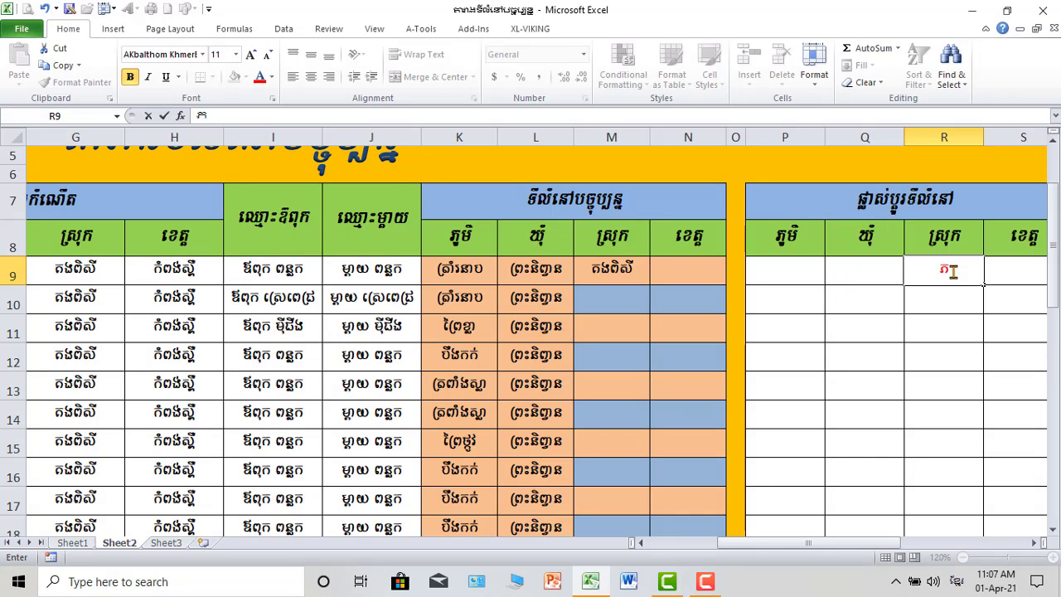
text(ស្រួច)
key(Return)
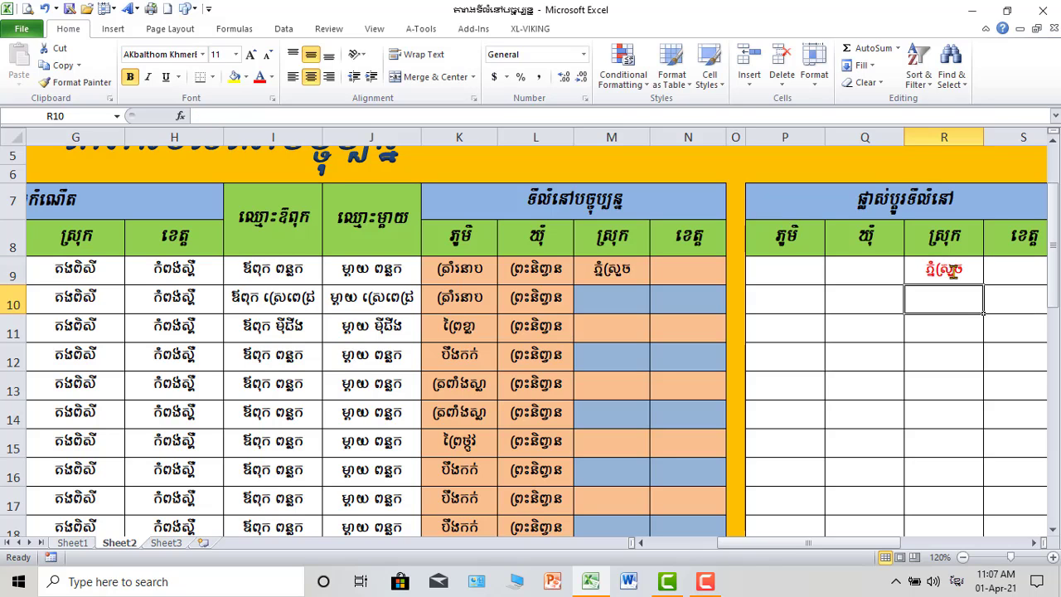
Step: Fill M9's formula down the current-residence district column past the last record in row 30
click(632, 277)
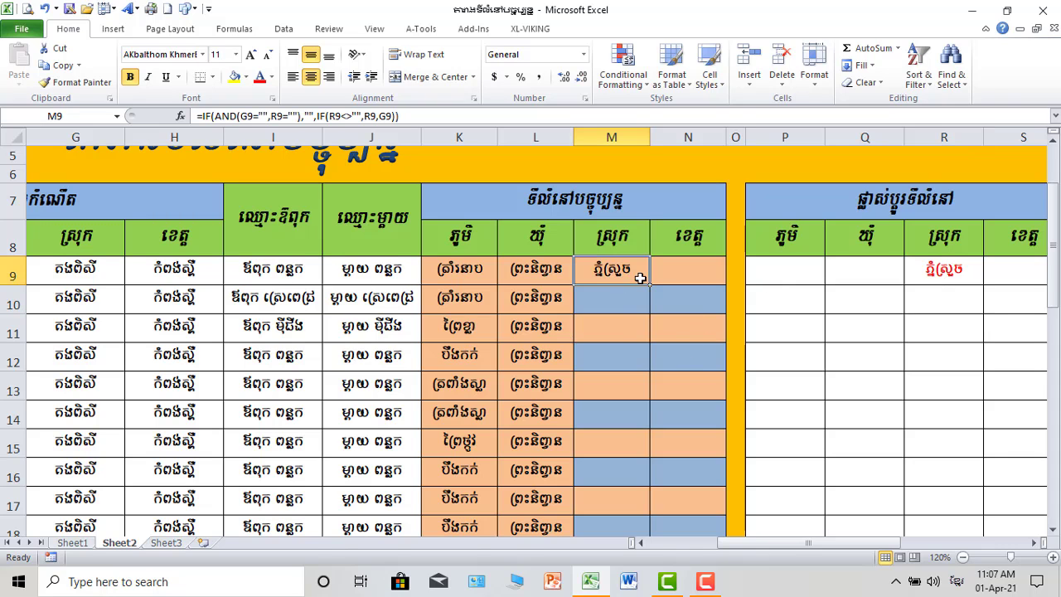
drag(650, 285, 642, 485)
scroll(652, 353, up, 3)
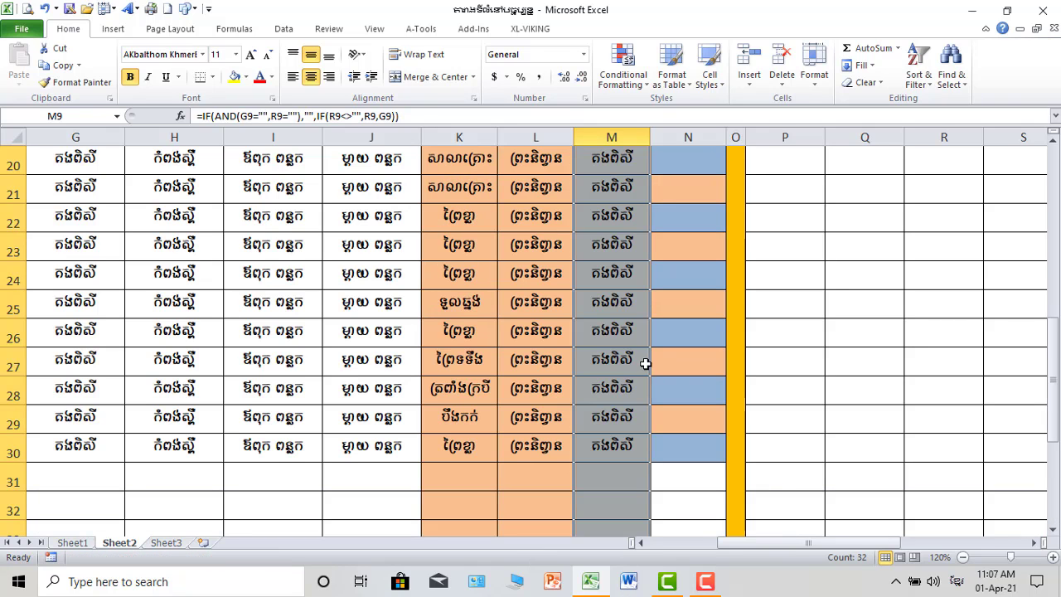
Step: Examine the filled district cells in column M alongside the village and commune columns near the end of the table
click(621, 437)
scroll(616, 483, down, 1)
click(623, 393)
click(540, 406)
click(456, 384)
click(625, 399)
scroll(627, 367, down, 1)
scroll(629, 364, up, 6)
Step: Start the province formula in N9 with an IF function whose logical test is an AND function
click(698, 197)
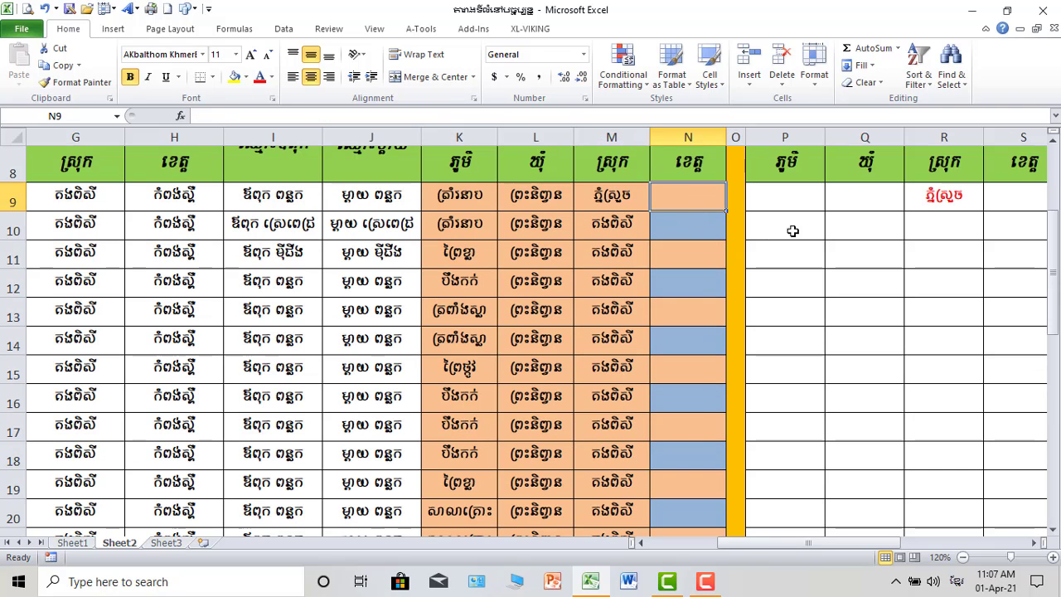
scroll(692, 356, up, 1)
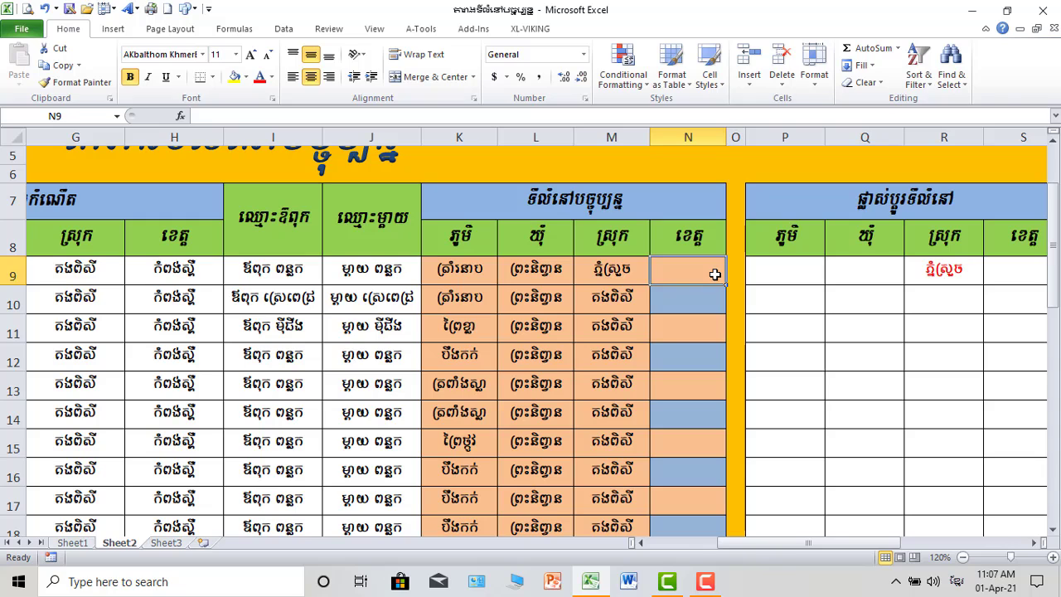
text(ខ)
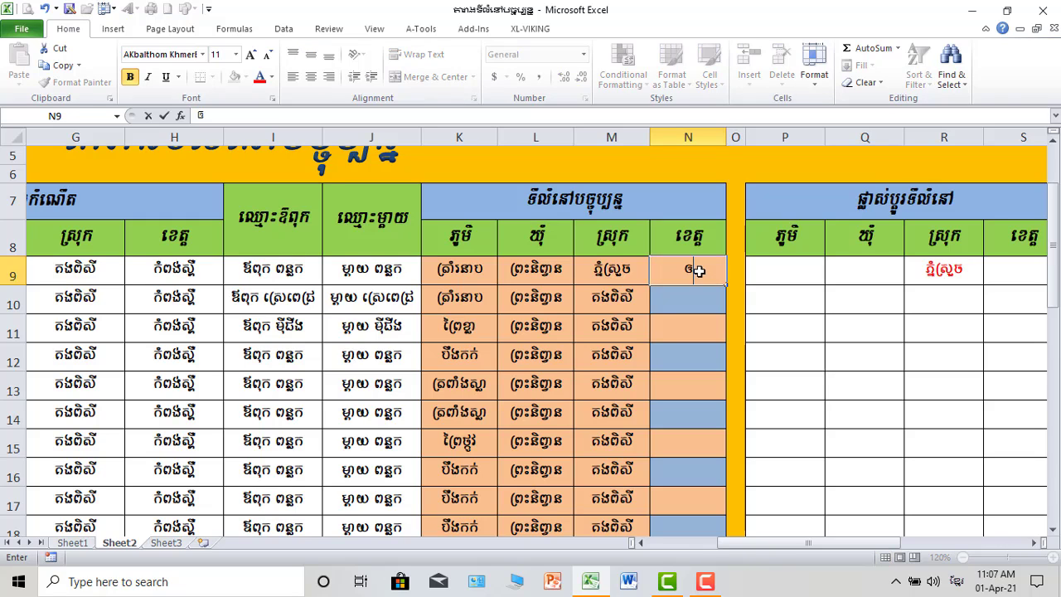
key(super+space)
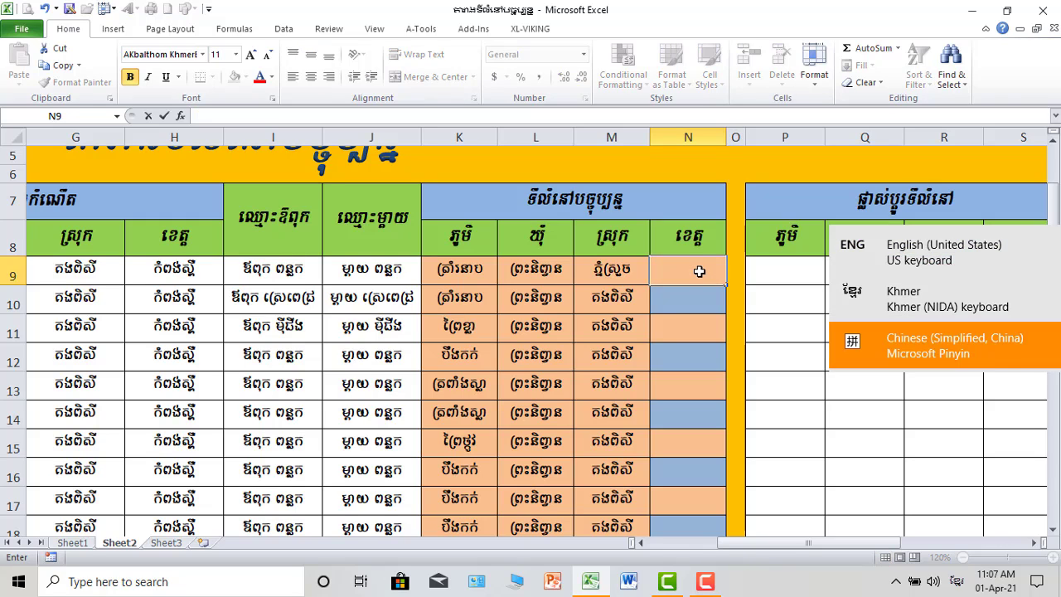
text(=)
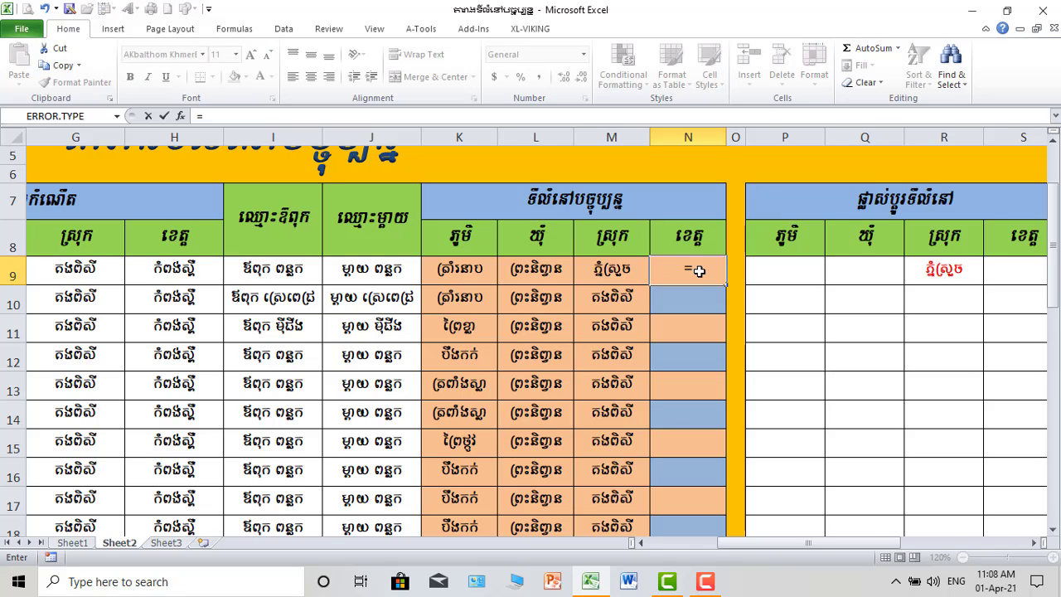
text(i)
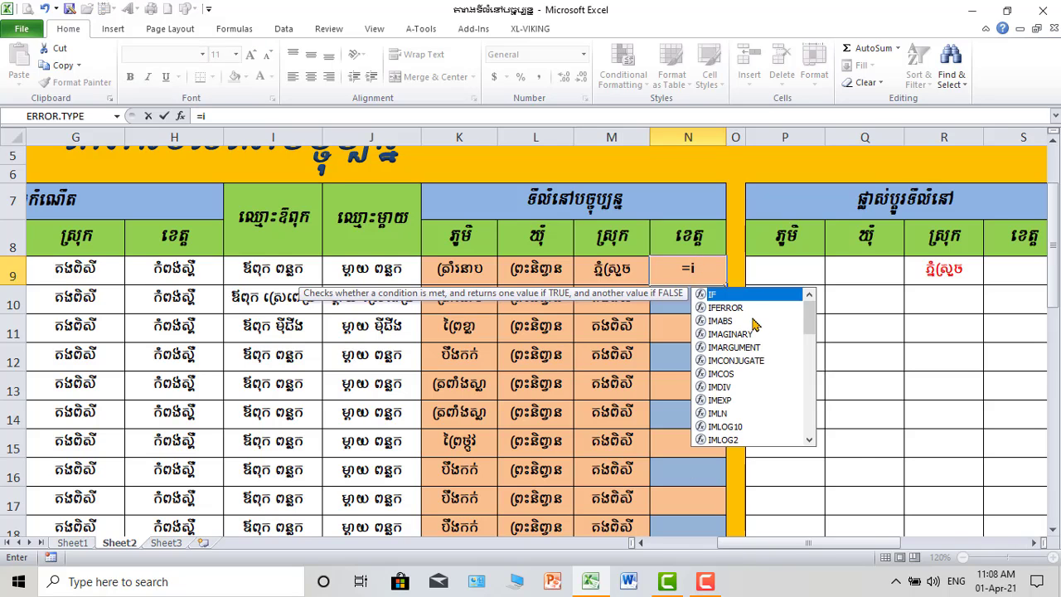
double_click(740, 296)
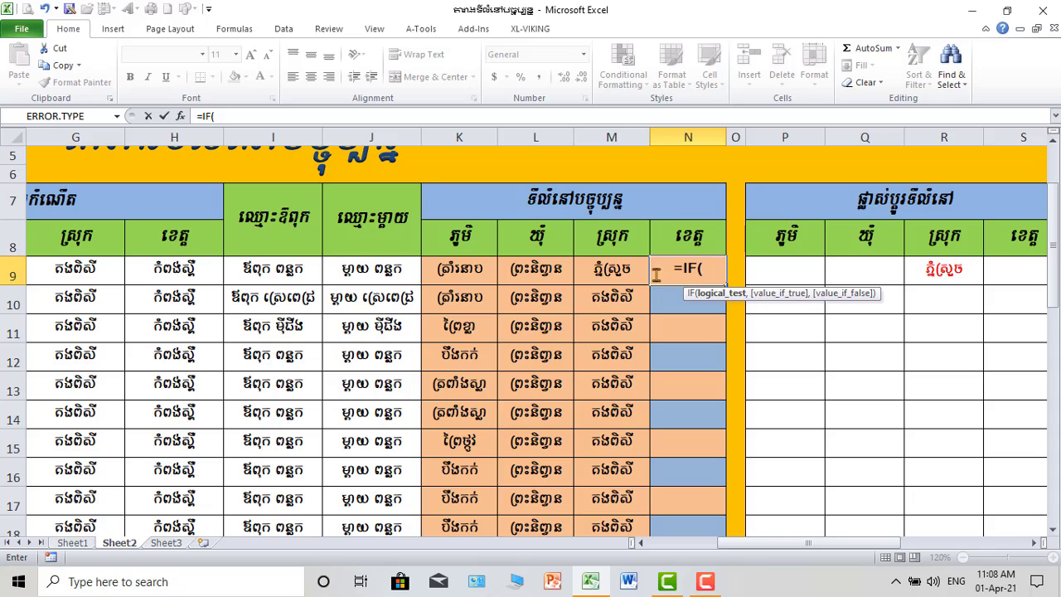
text(a)
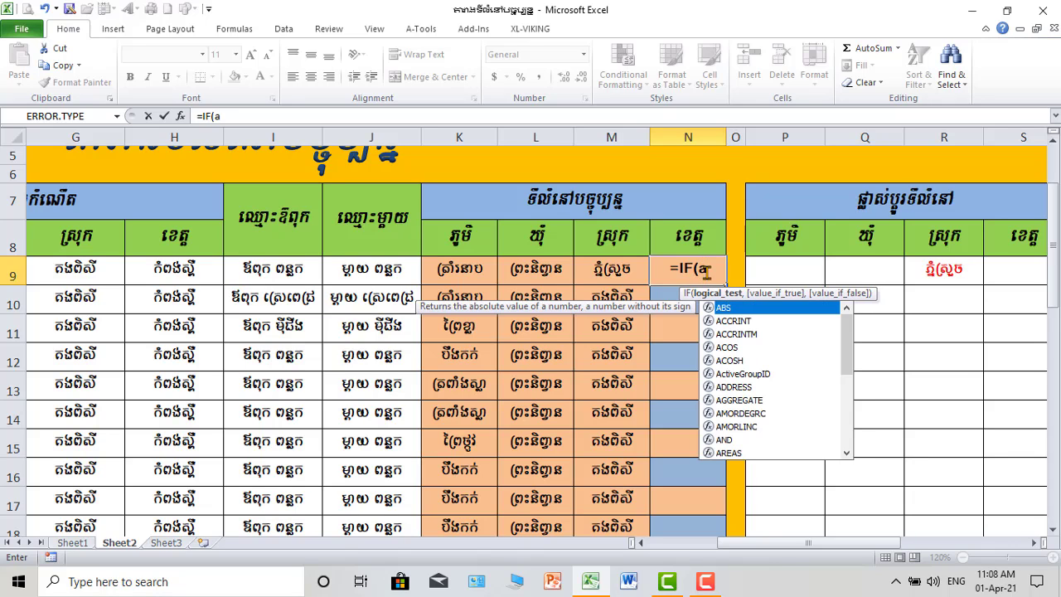
double_click(727, 440)
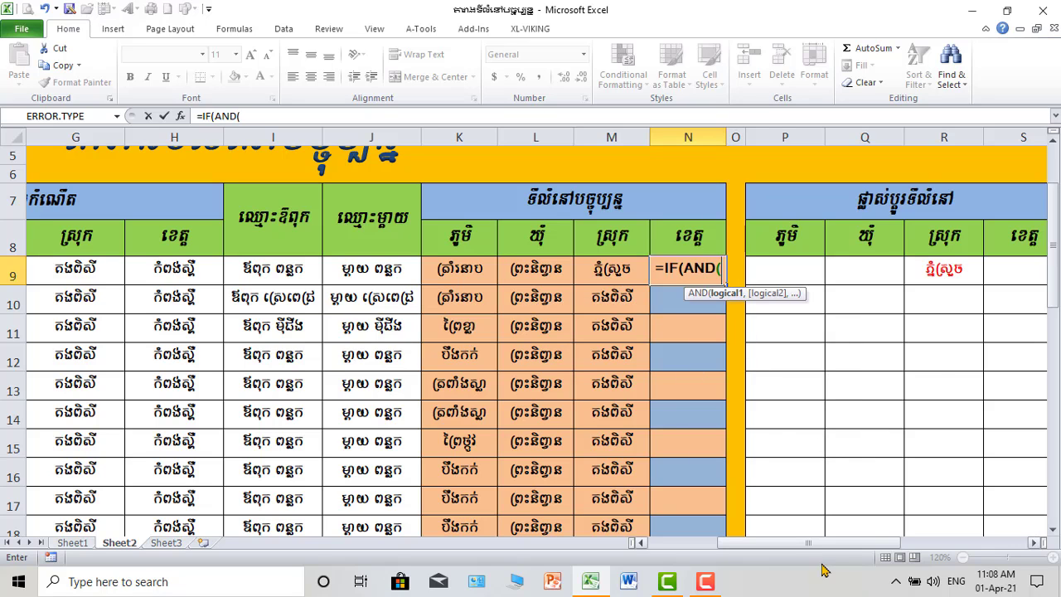
drag(812, 548, 789, 549)
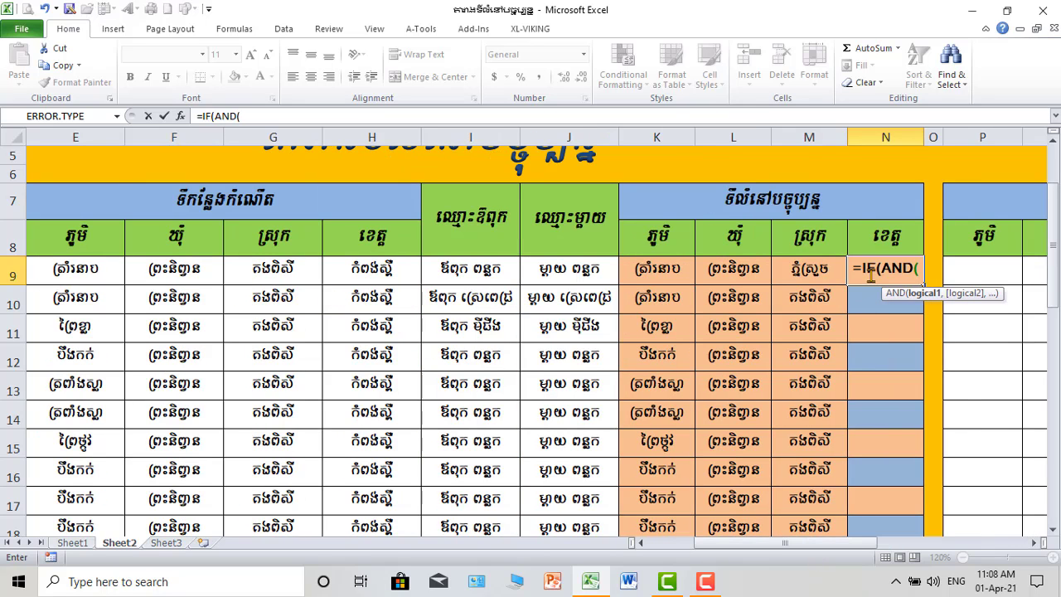
Step: Set the AND function's first condition in N9 to an empty birthplace province, H9=""
drag(846, 545, 856, 545)
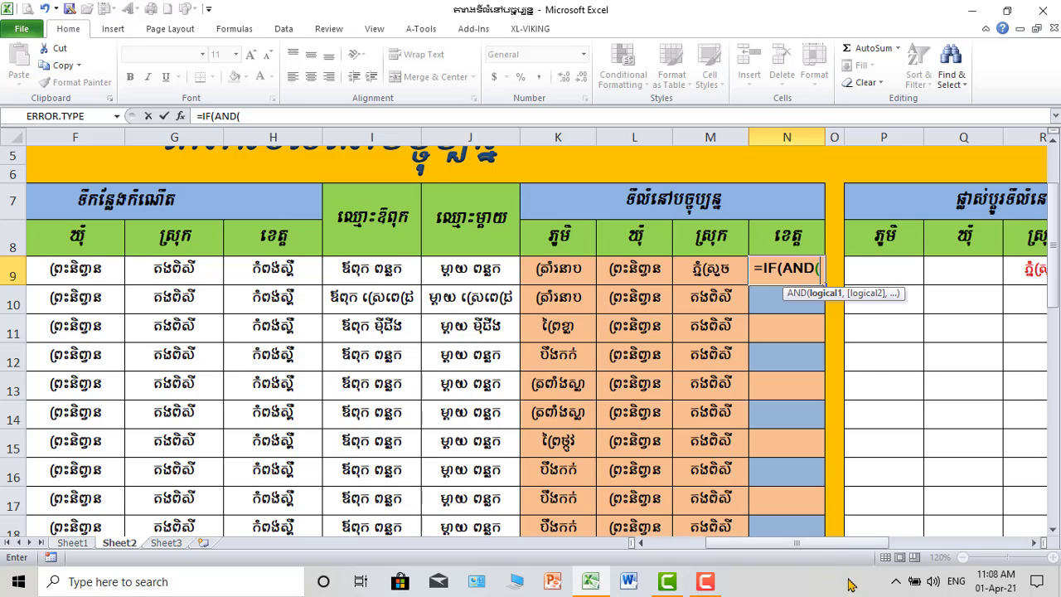
drag(848, 546, 787, 547)
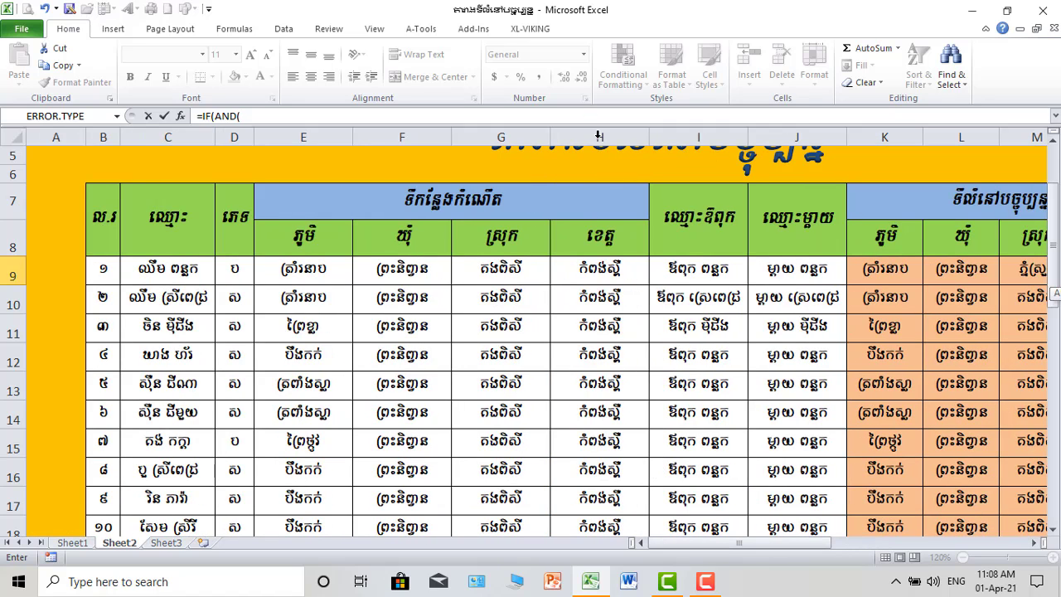
click(612, 272)
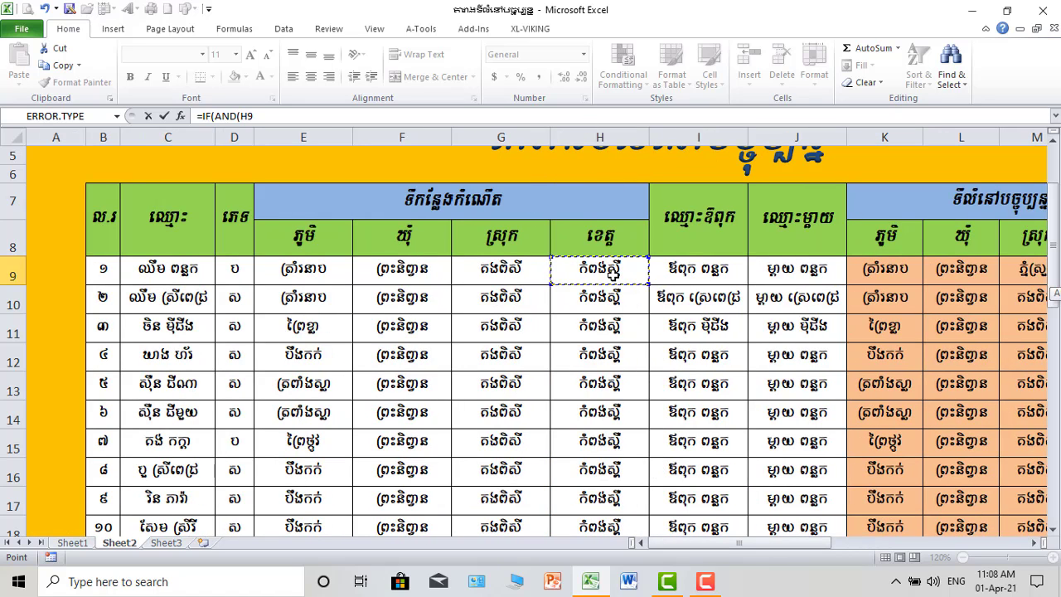
drag(826, 544, 877, 545)
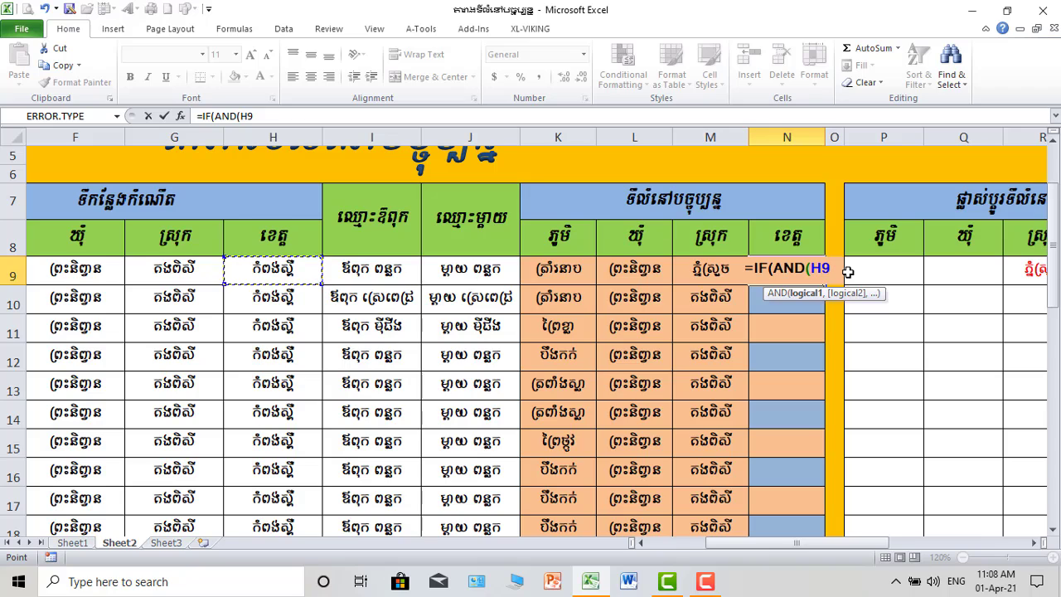
text(="")
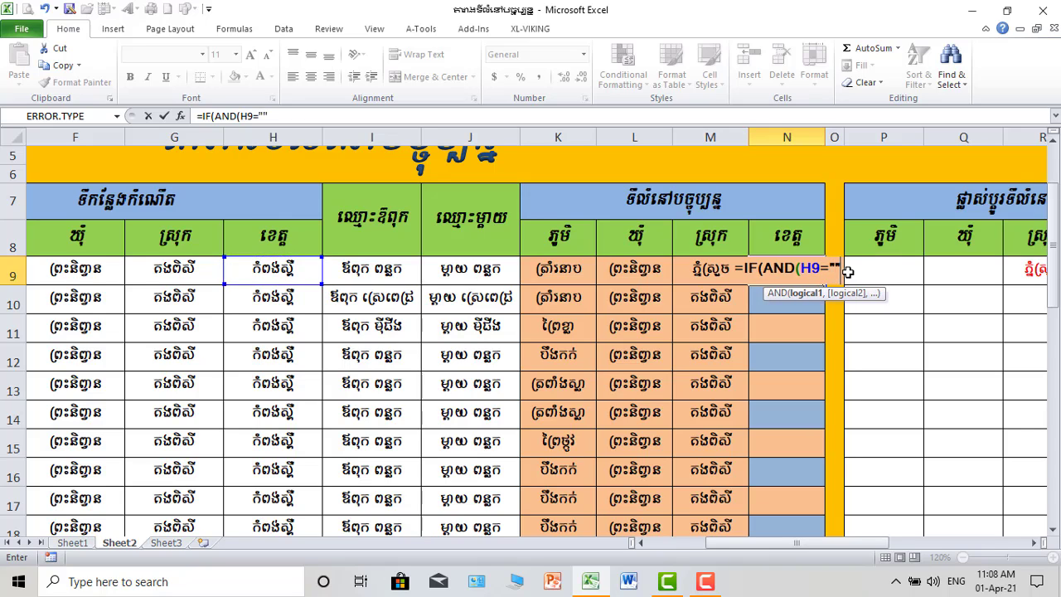
text(,)
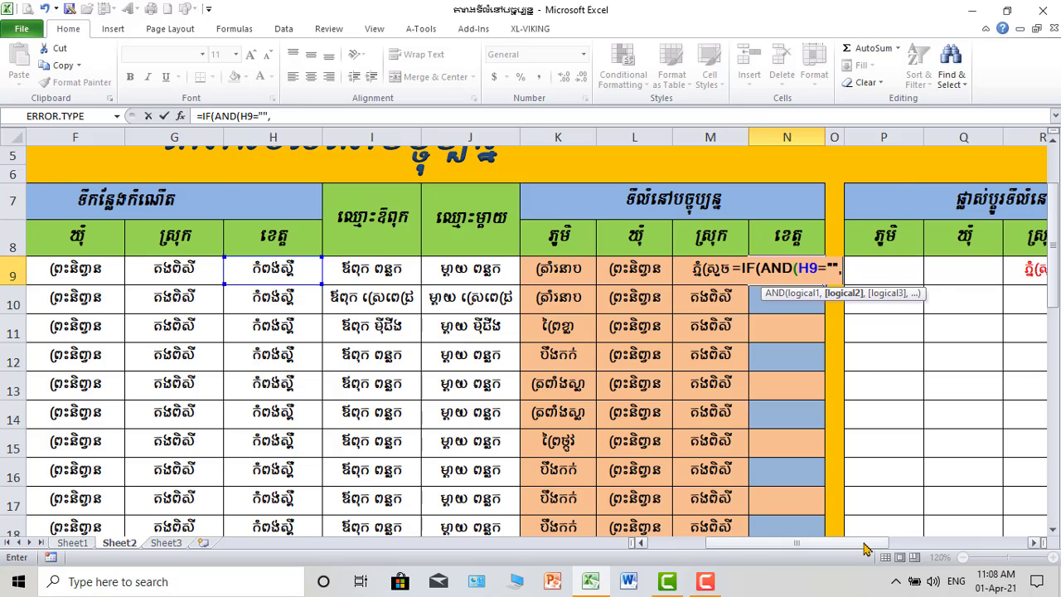
Step: Add the empty relocation province, S9="", as the second condition in N9 and close the AND function
drag(867, 547, 927, 547)
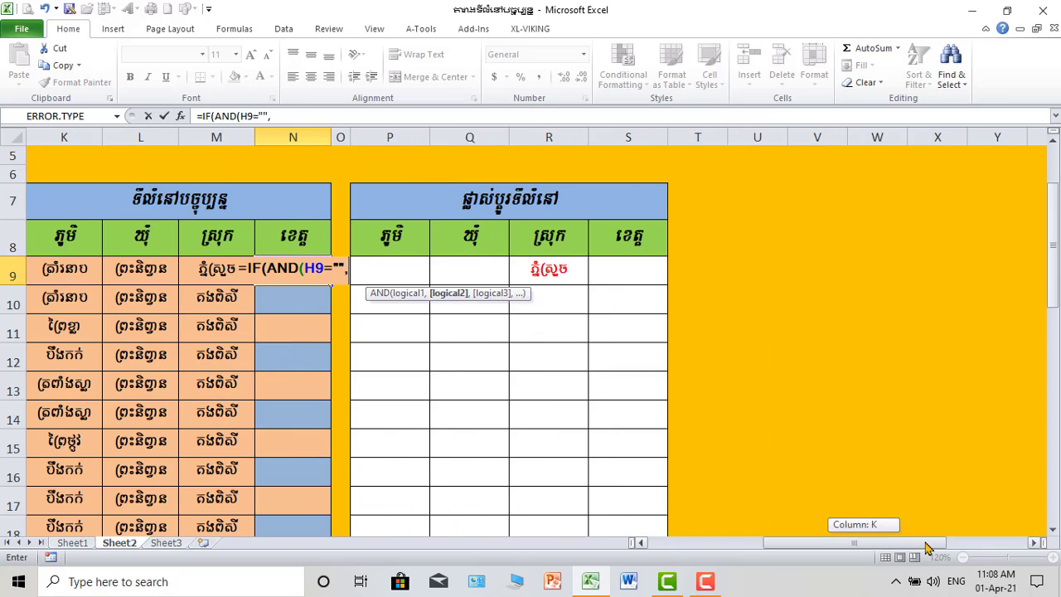
click(632, 271)
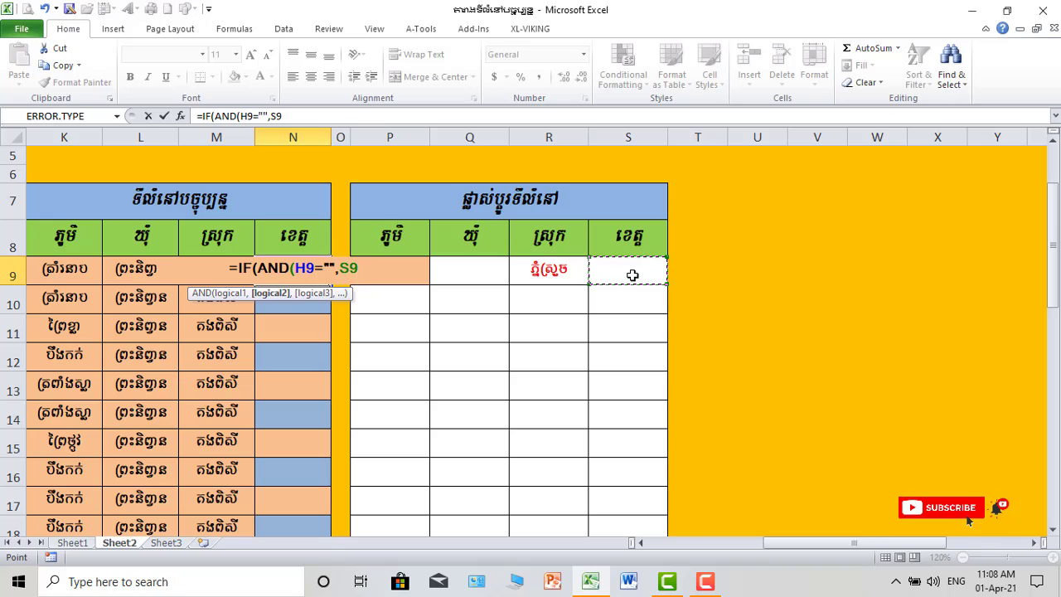
text(=)
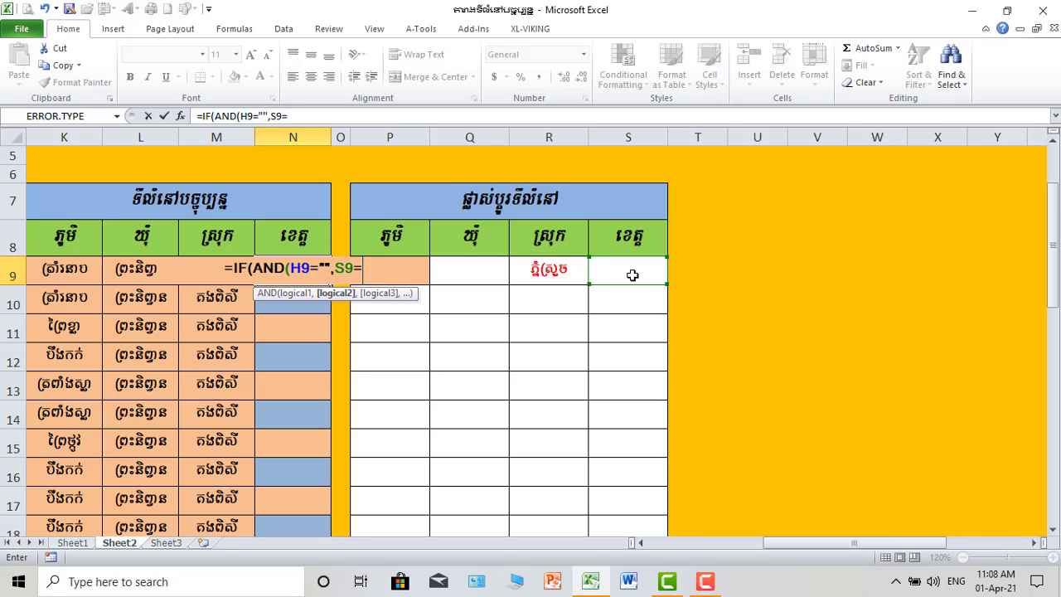
text("")
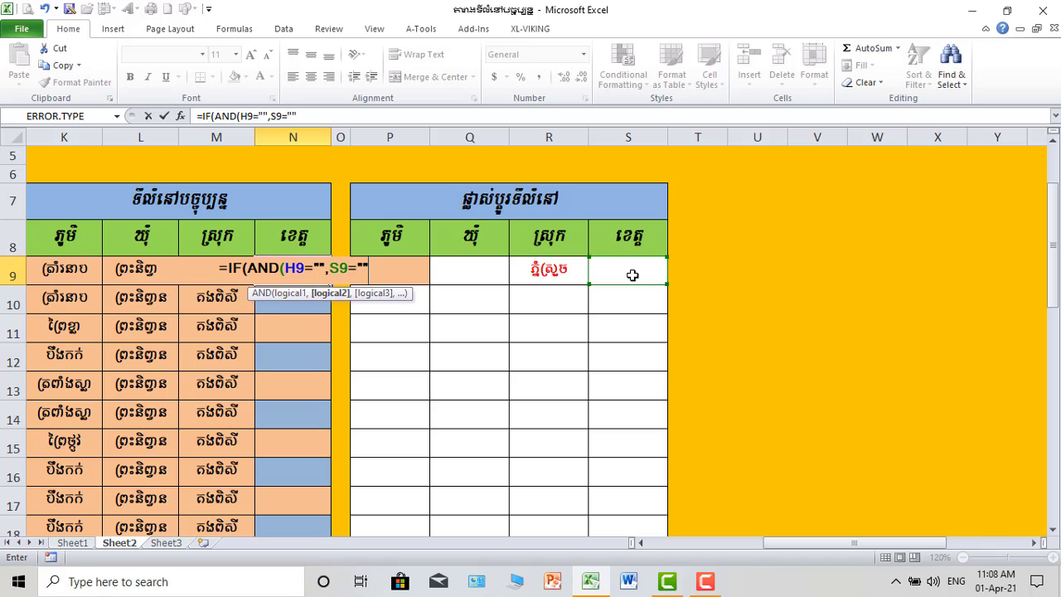
text())
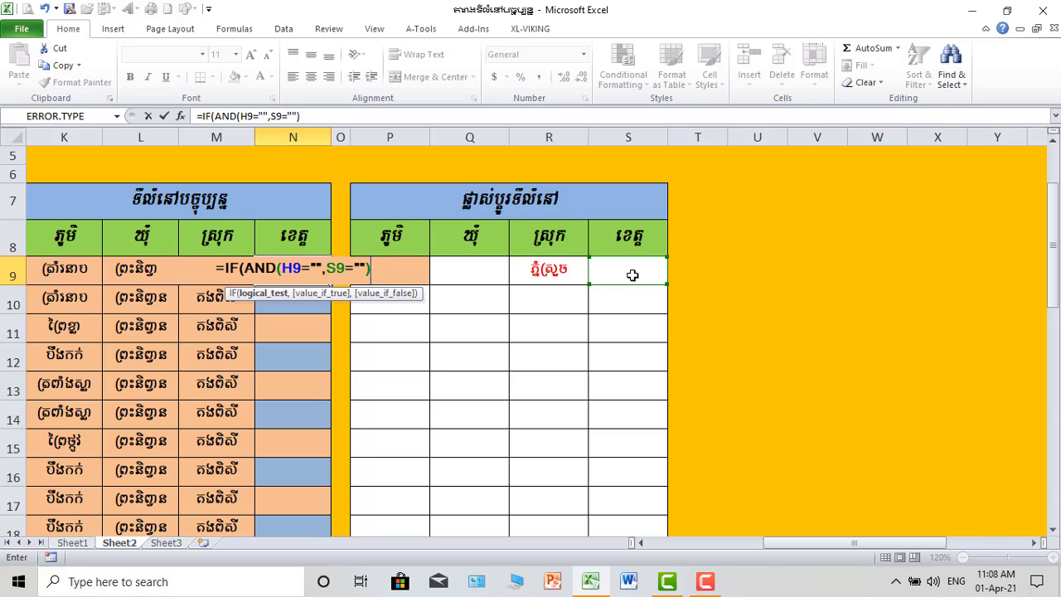
Step: Set N9's value-if-true to an empty string "" and start a nested IF function as the value-if-false
text(,"")
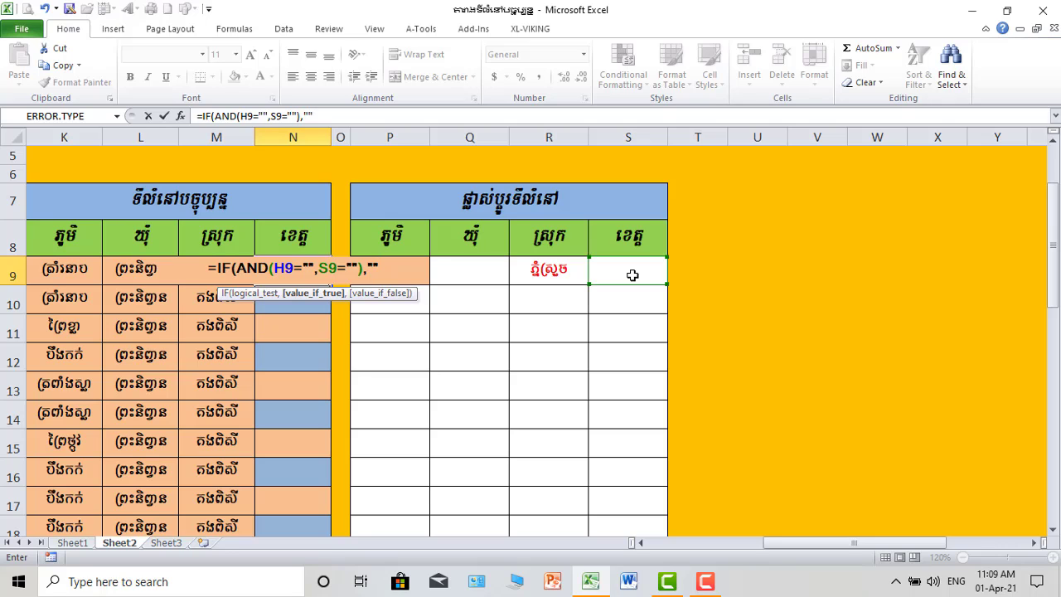
text(,i)
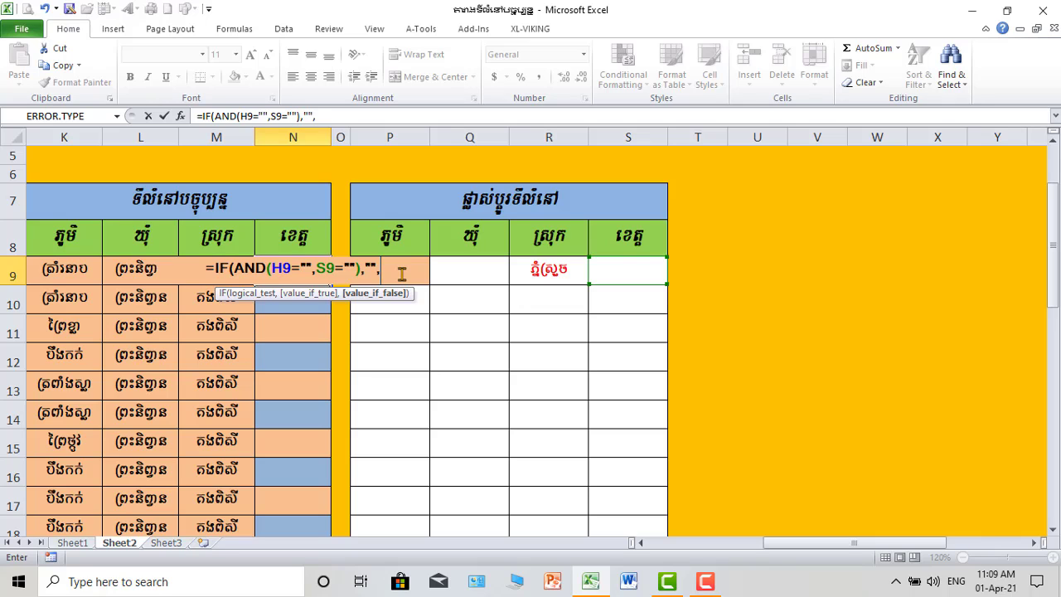
text(i)
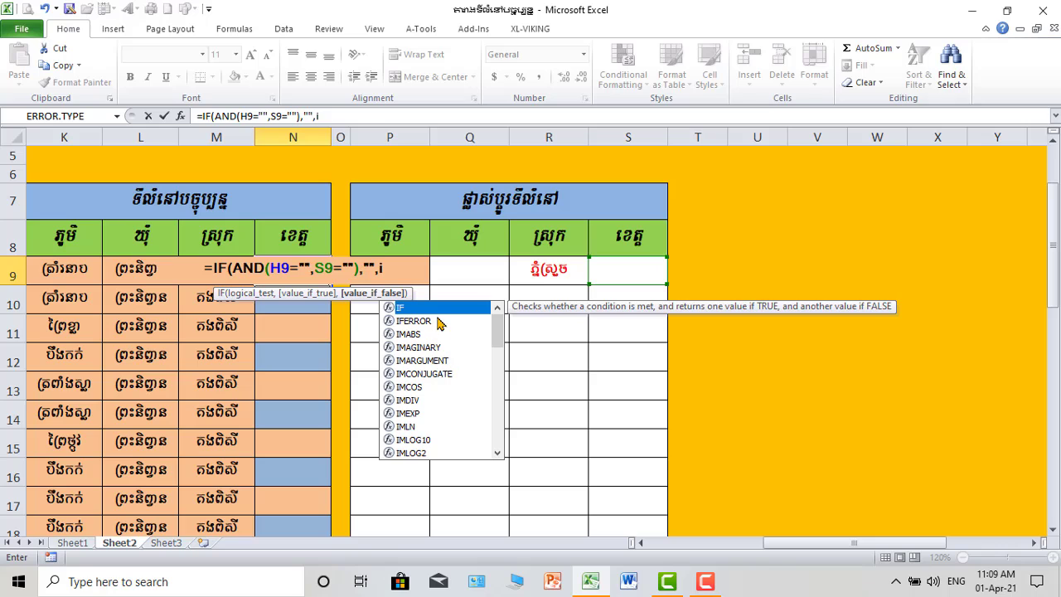
key(Tab)
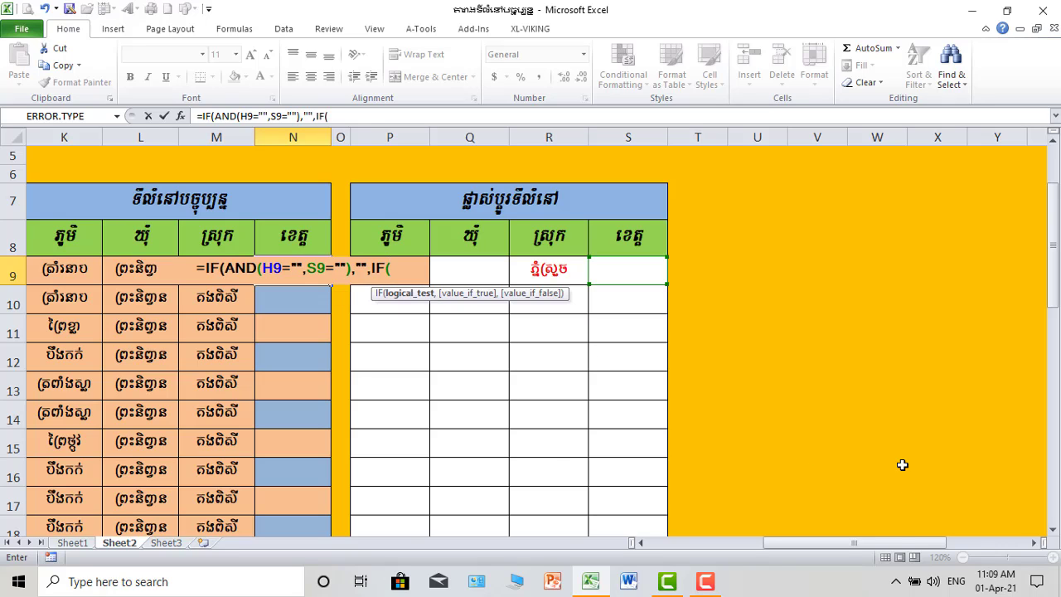
Step: Make the nested IF in N9 test S9<>"" and return the relocation province S9 when true
drag(907, 547, 795, 547)
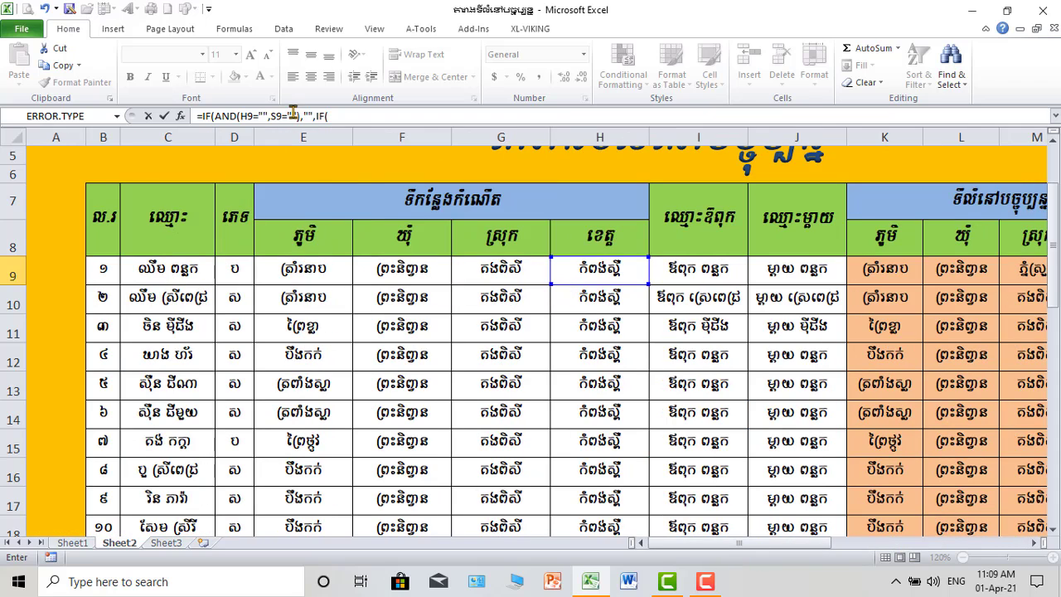
drag(753, 544, 845, 544)
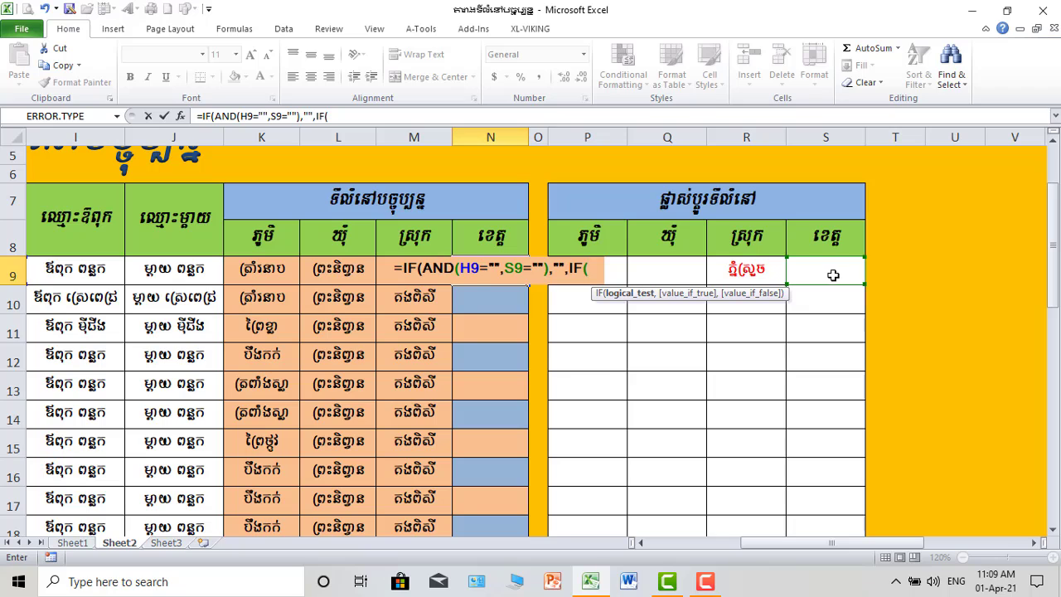
click(826, 272)
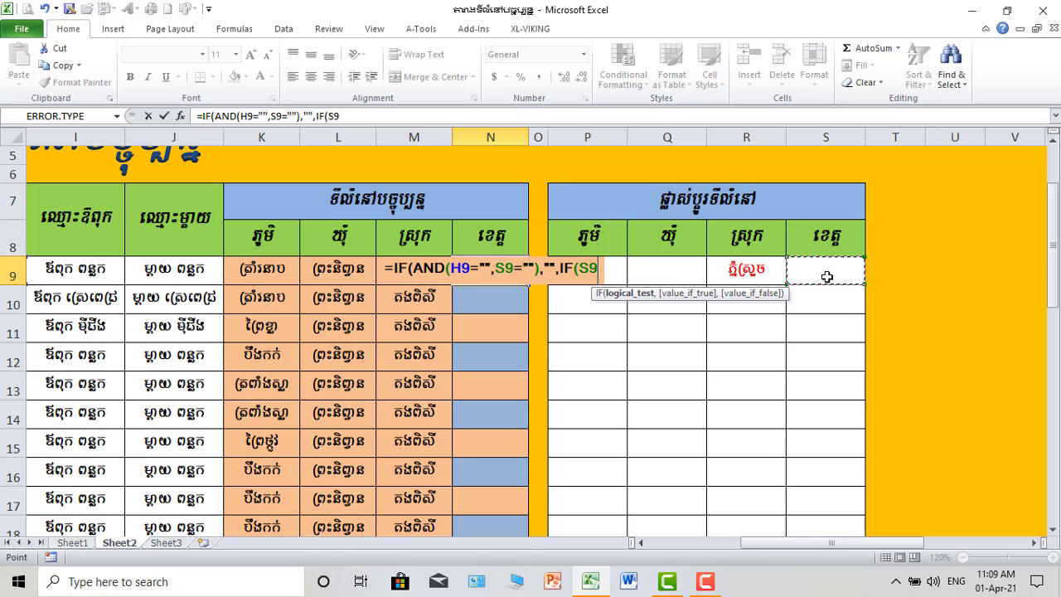
text(<>)
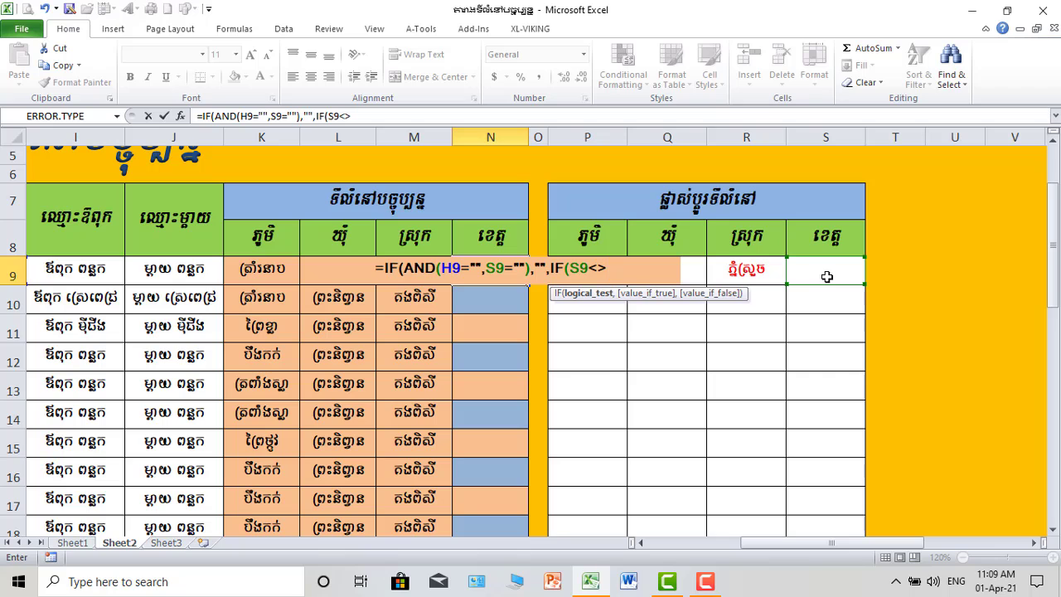
text("")
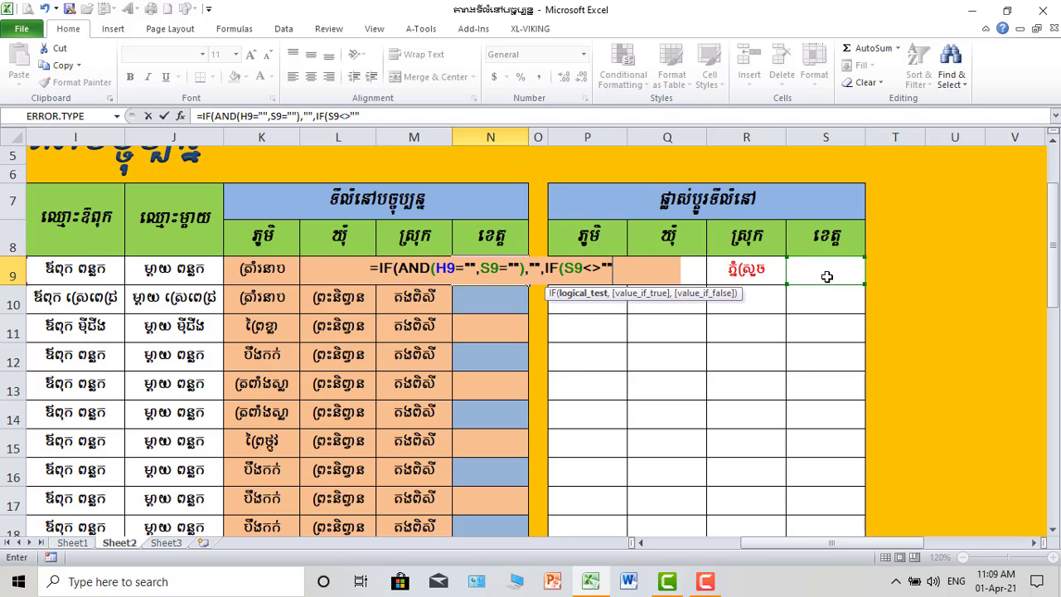
text(,)
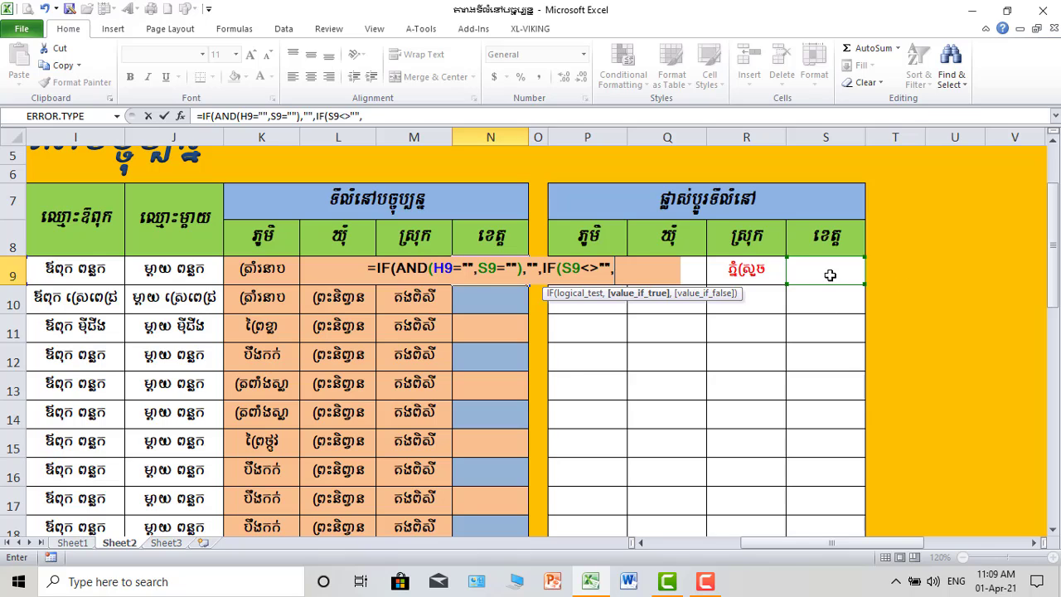
click(829, 273)
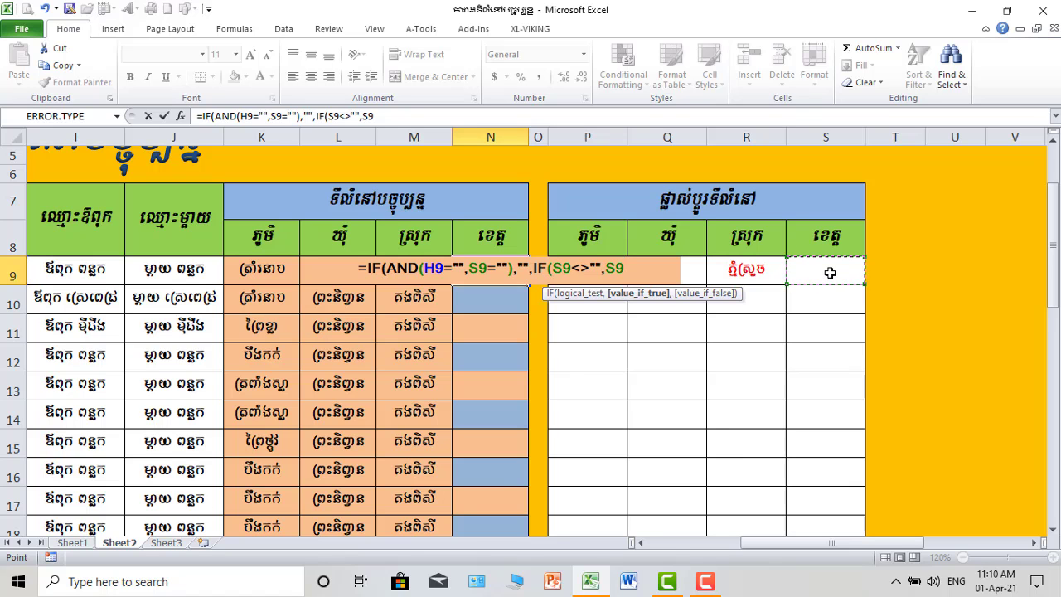
text(,)
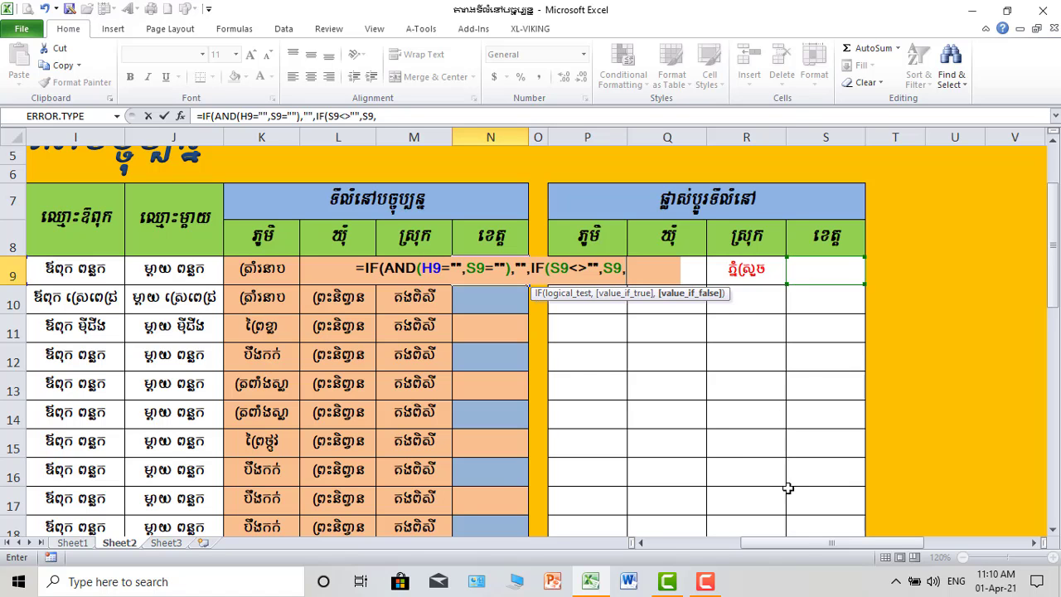
Step: Return the birthplace province H9 otherwise, and complete N9 as =IF(AND(H9="",S9=""),"",IF(S9<>"",S9,H9))
drag(829, 543, 679, 553)
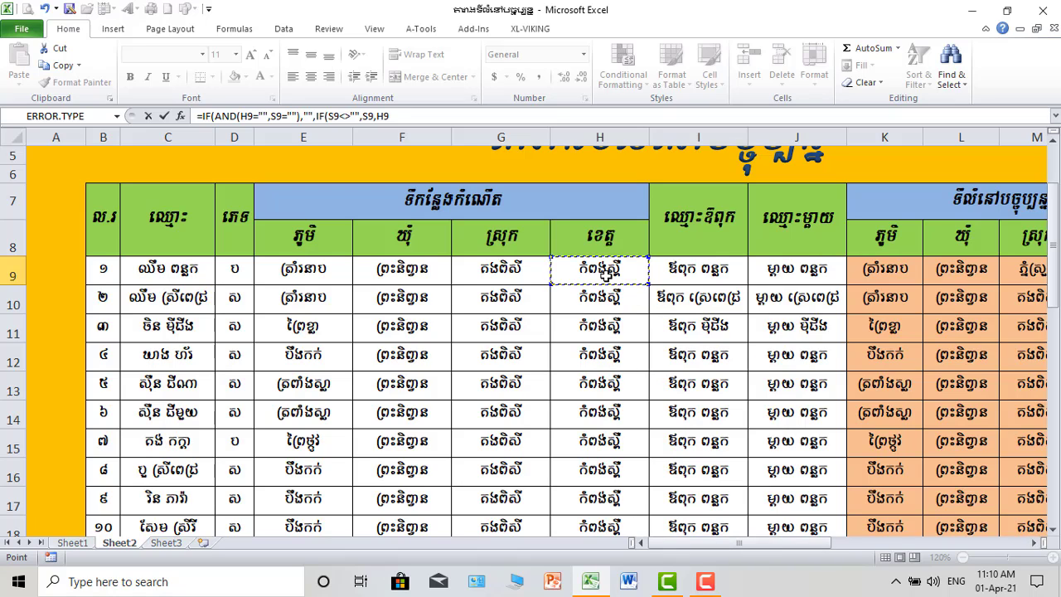
drag(718, 546, 828, 544)
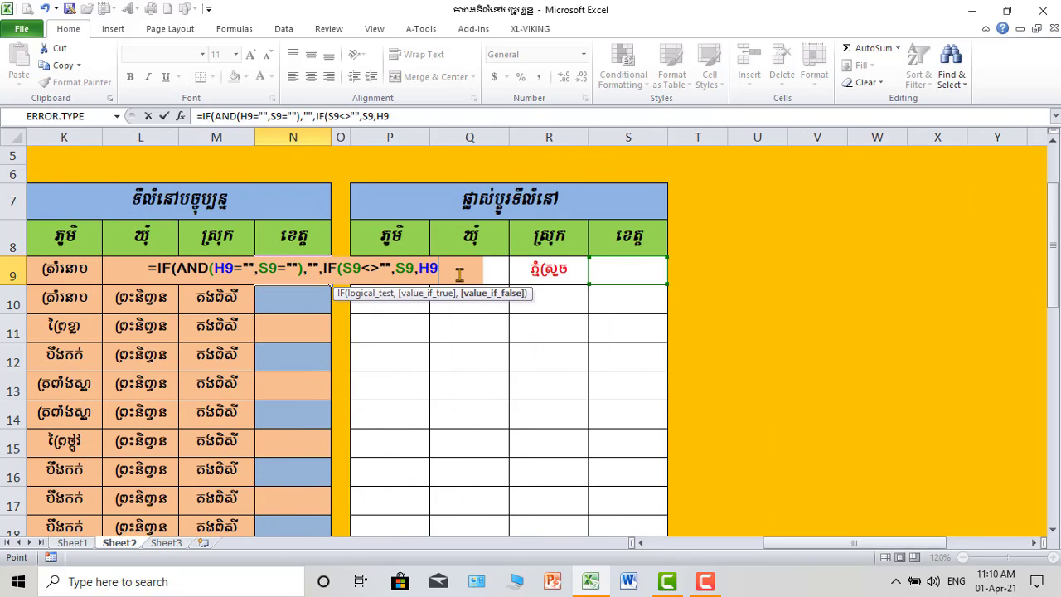
text()))
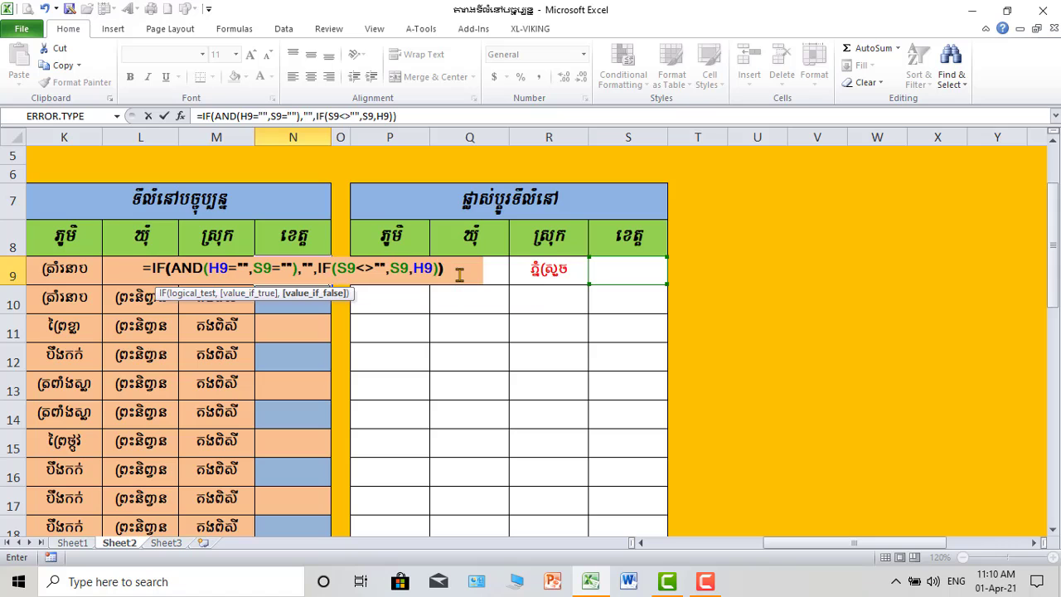
key(Return)
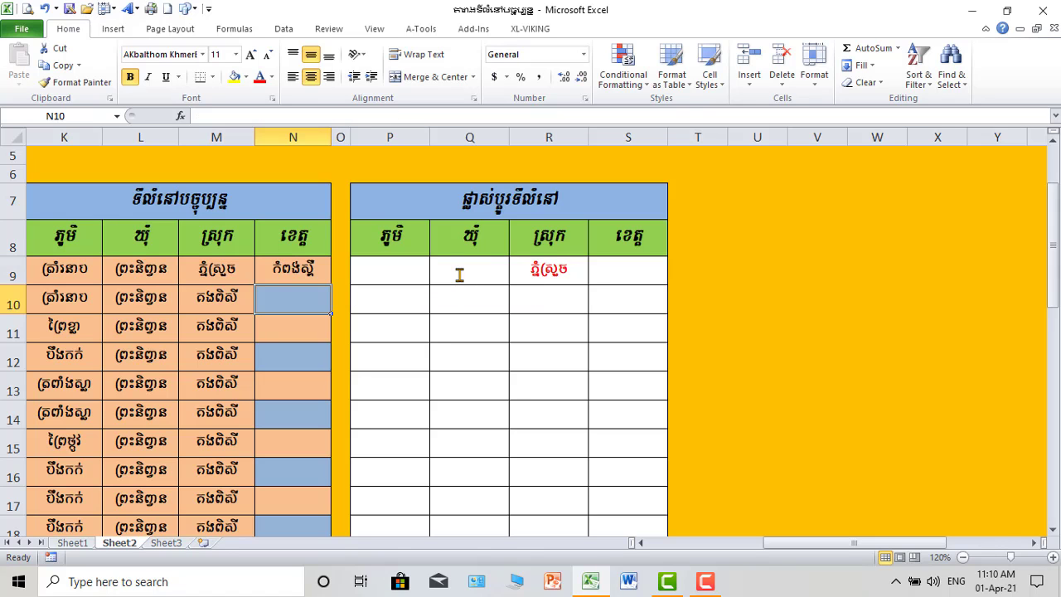
Step: Test the province formula by entering កោះកុង in the relocation province cell S9 using the Khmer keyboard layout
drag(796, 544, 749, 546)
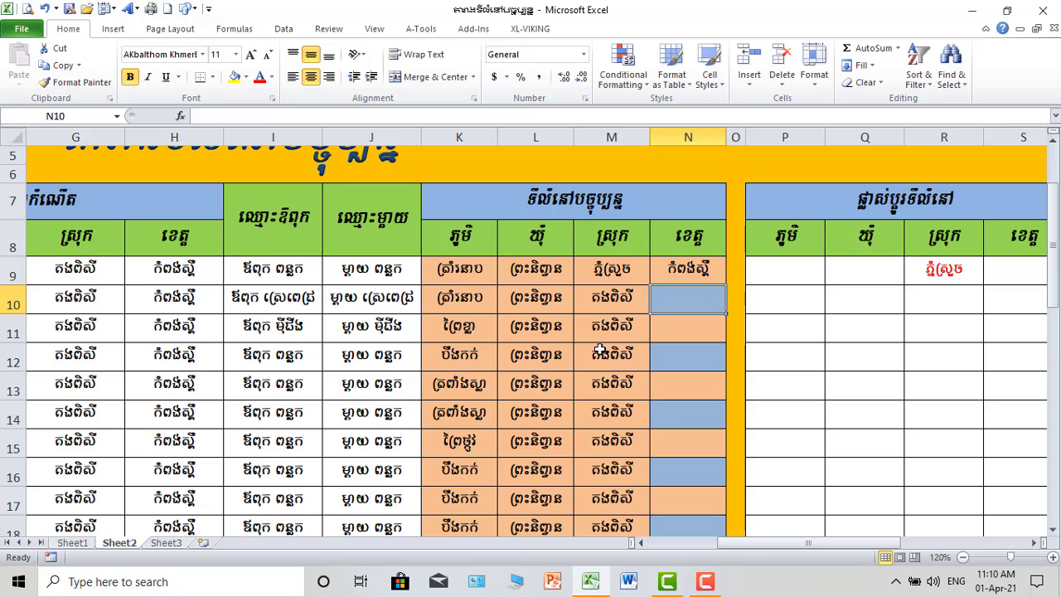
drag(812, 547, 825, 549)
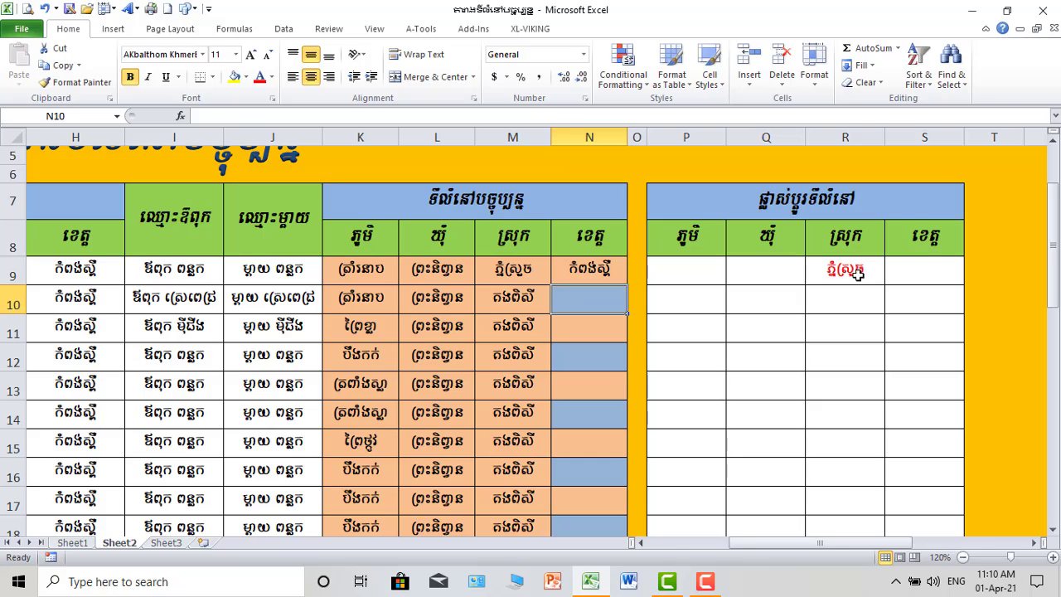
click(931, 280)
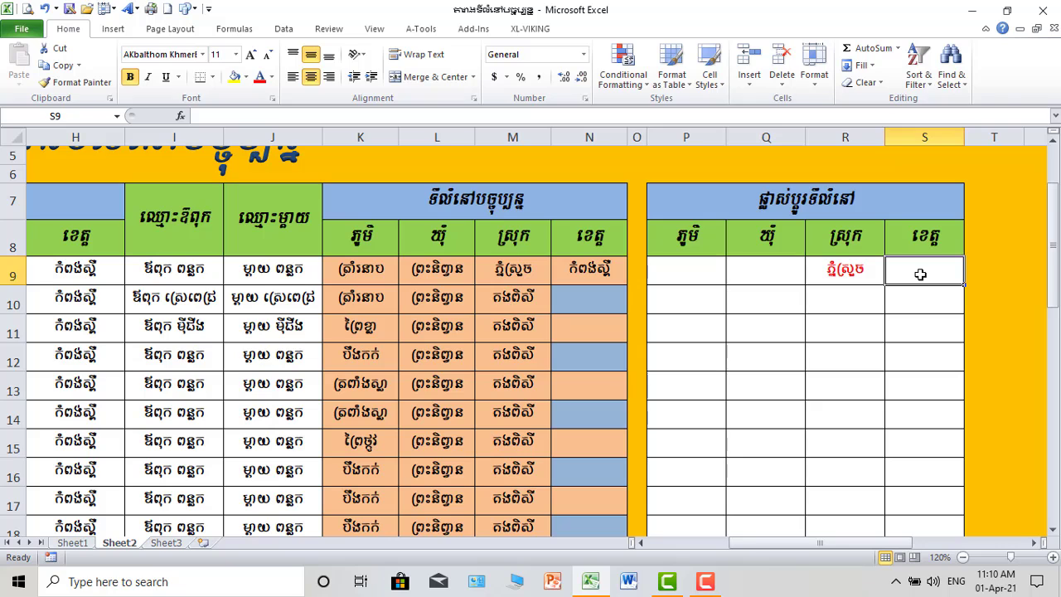
text(k)
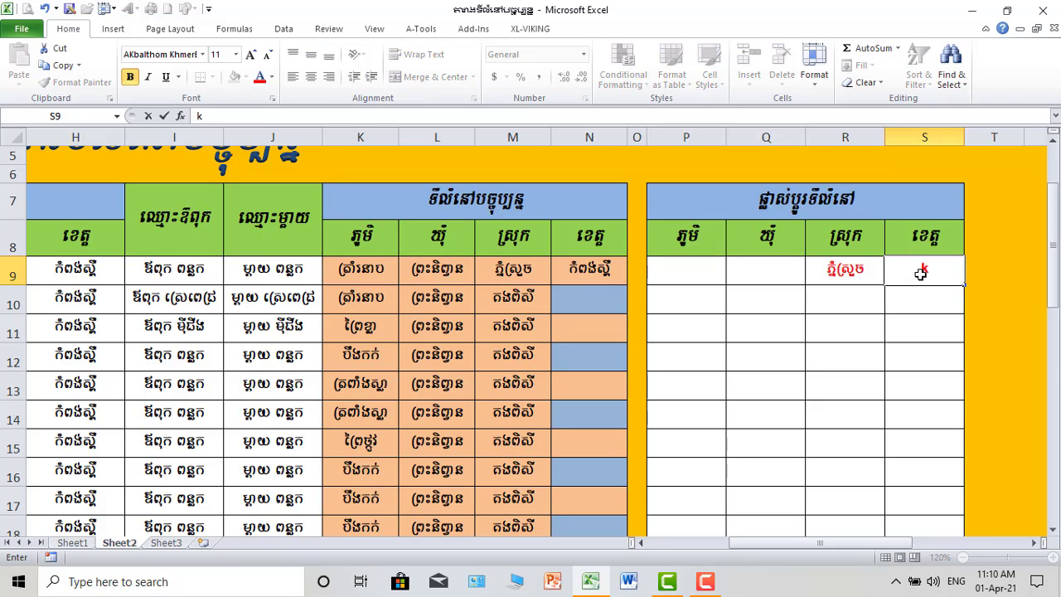
key(super+space)
text(ោះកុង)
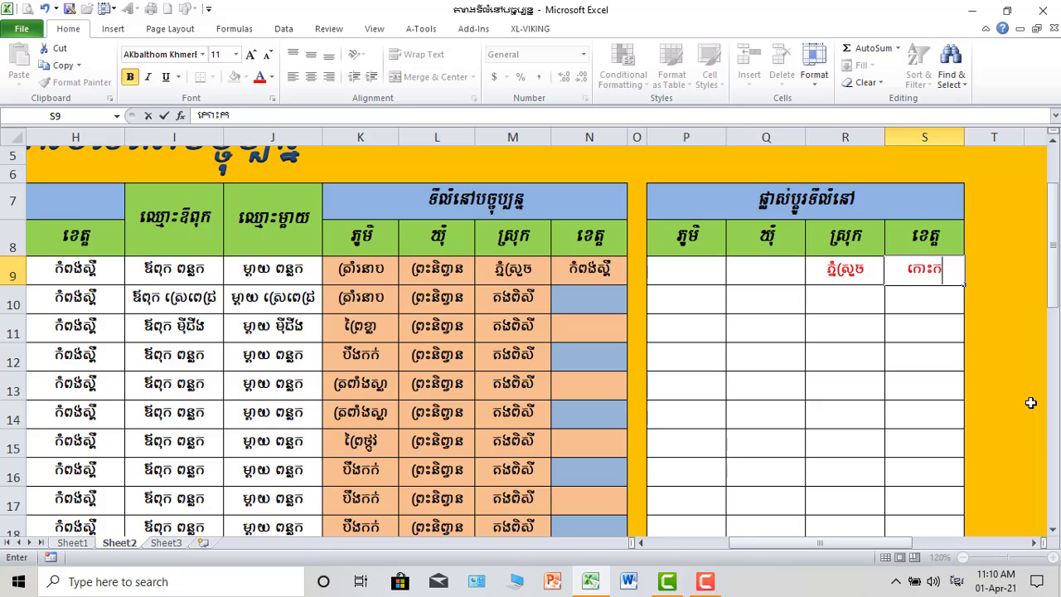
key(Return)
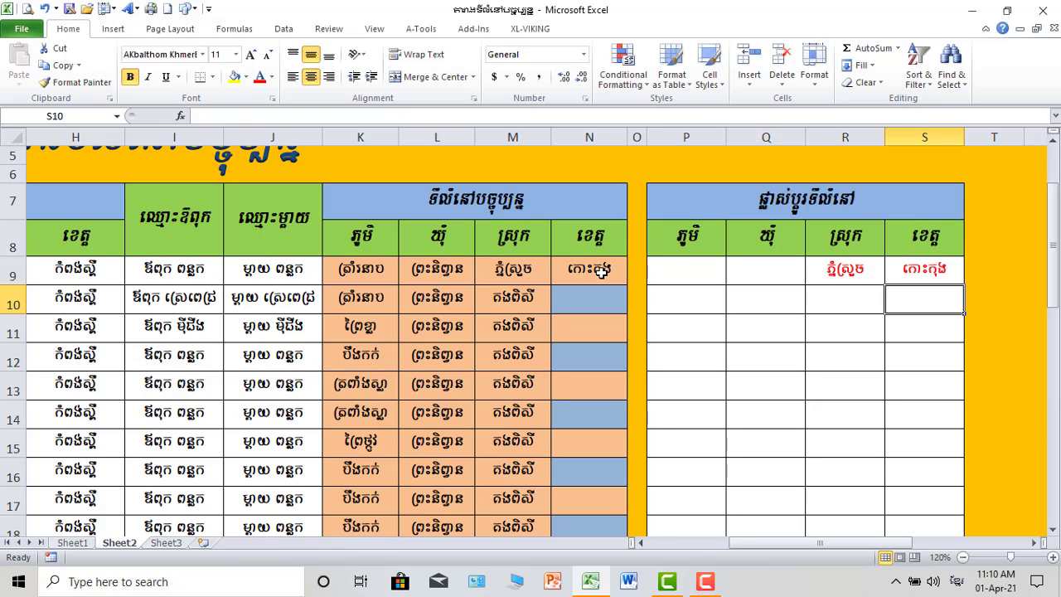
Step: Clear the test province from relocation cell S9 and check the current-residence province in N9 against the birthplace province
click(933, 275)
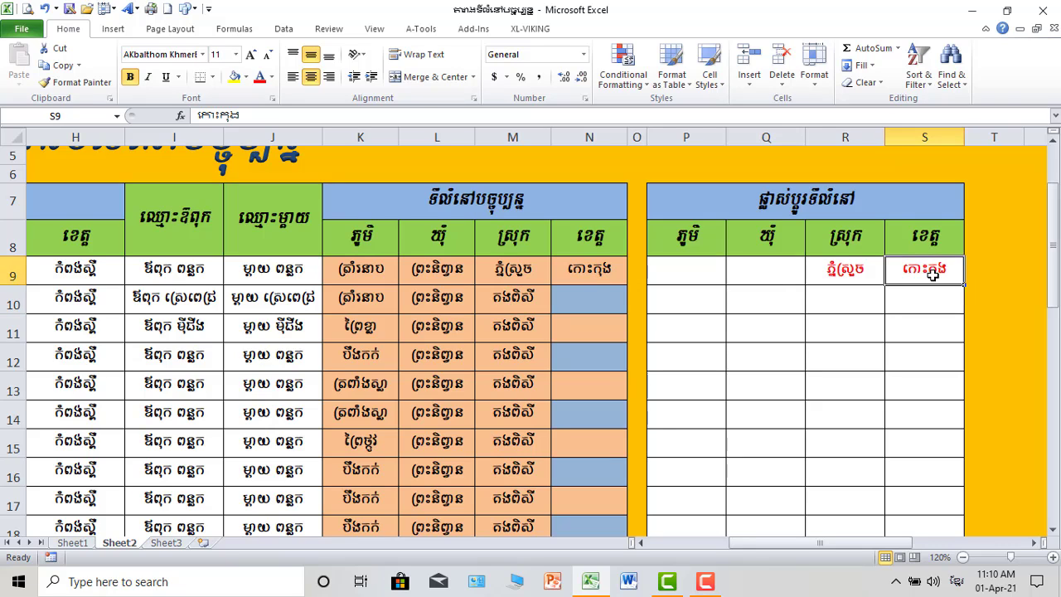
key(Delete)
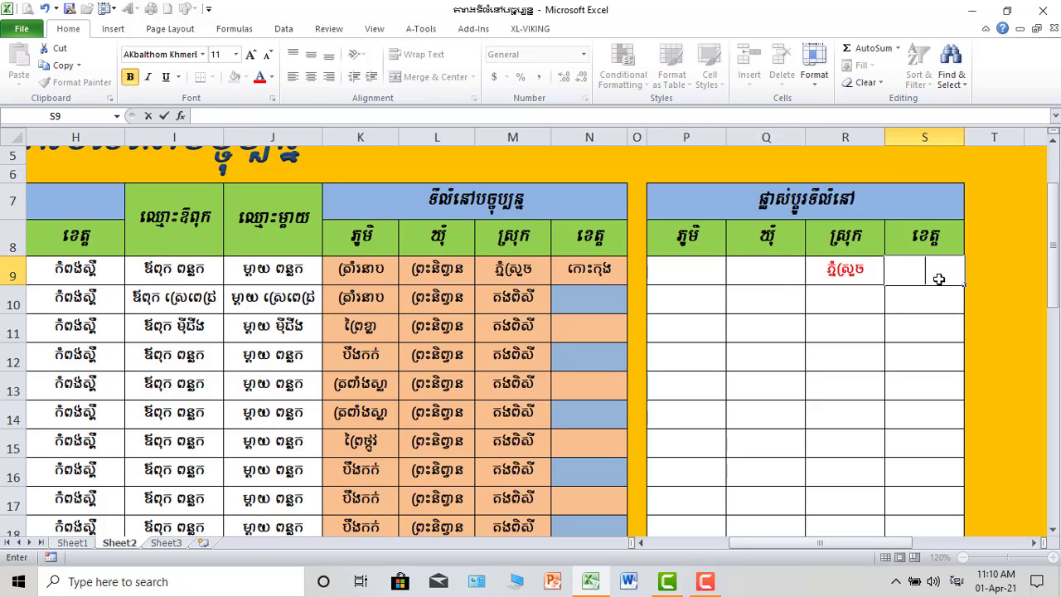
click(649, 325)
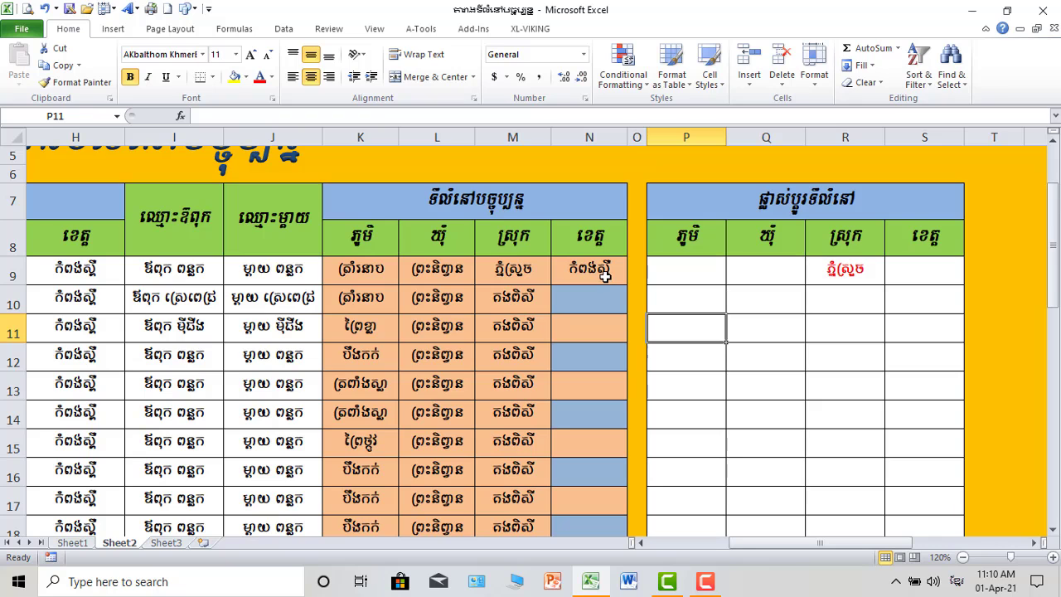
drag(899, 543, 865, 543)
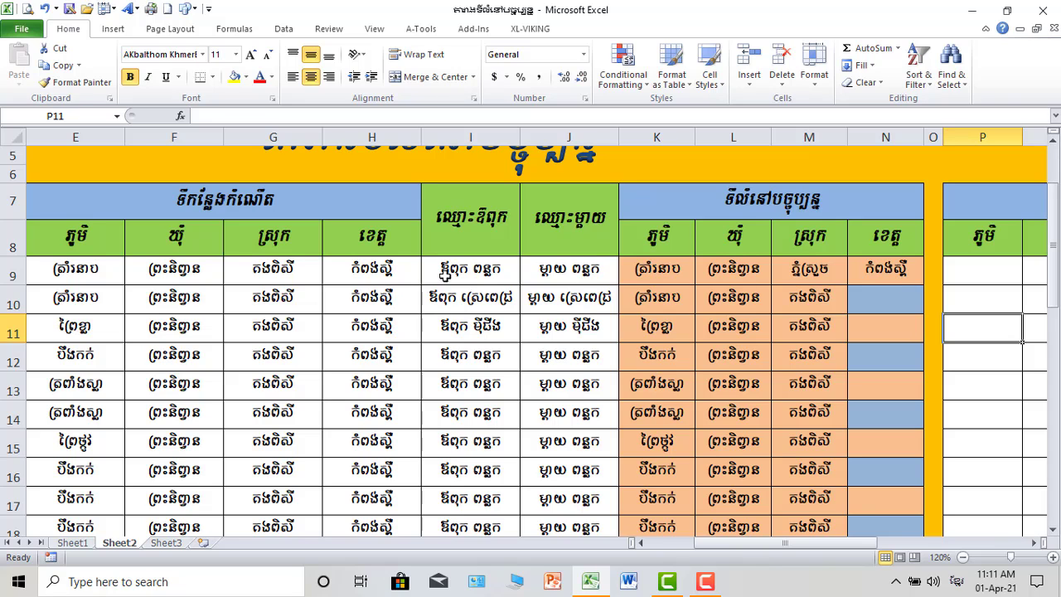
drag(847, 547, 858, 547)
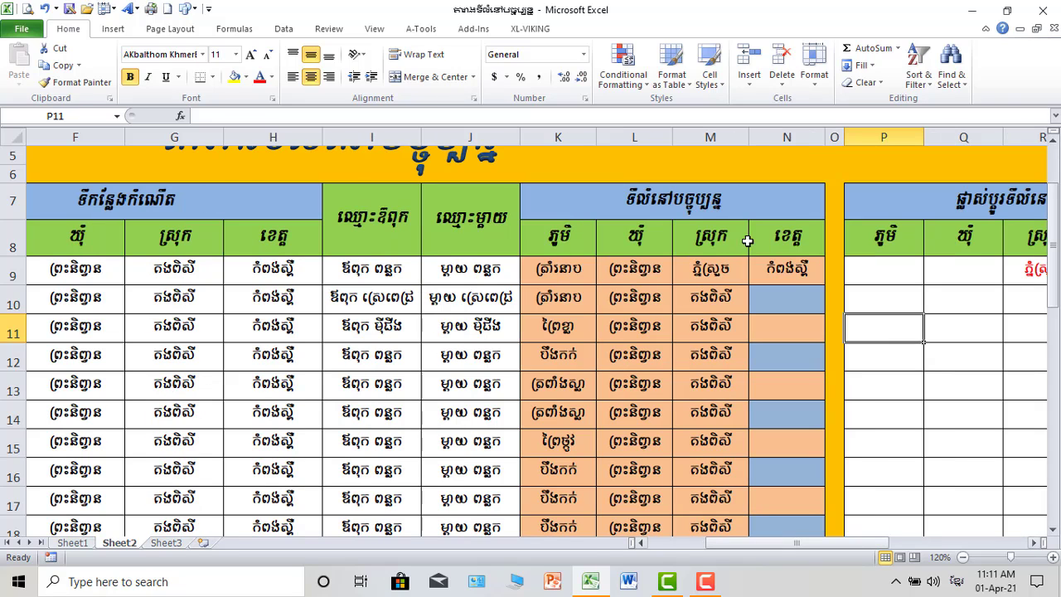
Step: Copy the N9 province formula down the rest of the current-residence province column
click(794, 272)
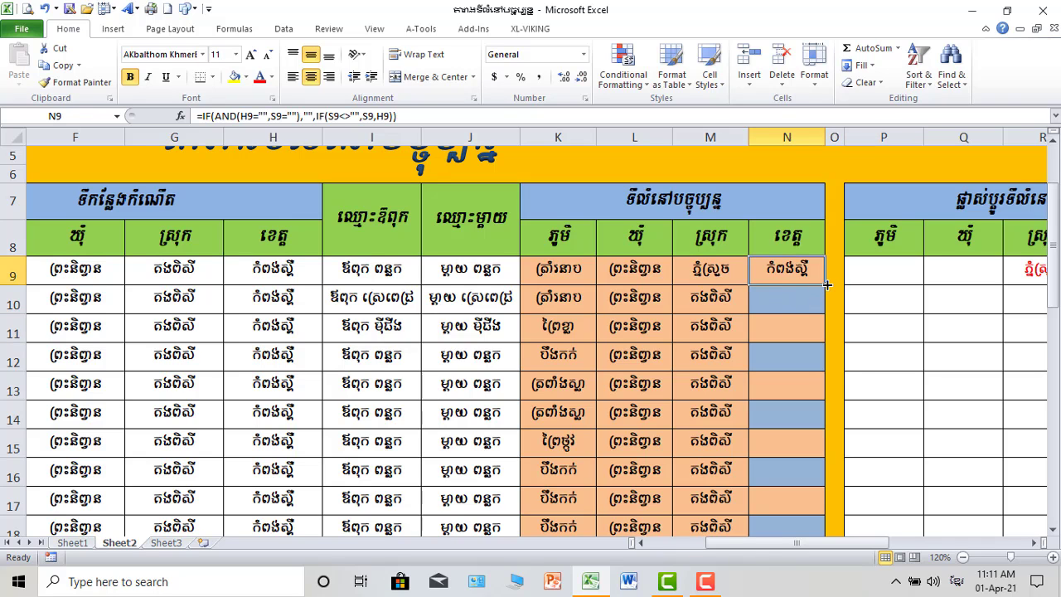
drag(824, 283, 804, 491)
scroll(807, 431, up, 3)
click(644, 467)
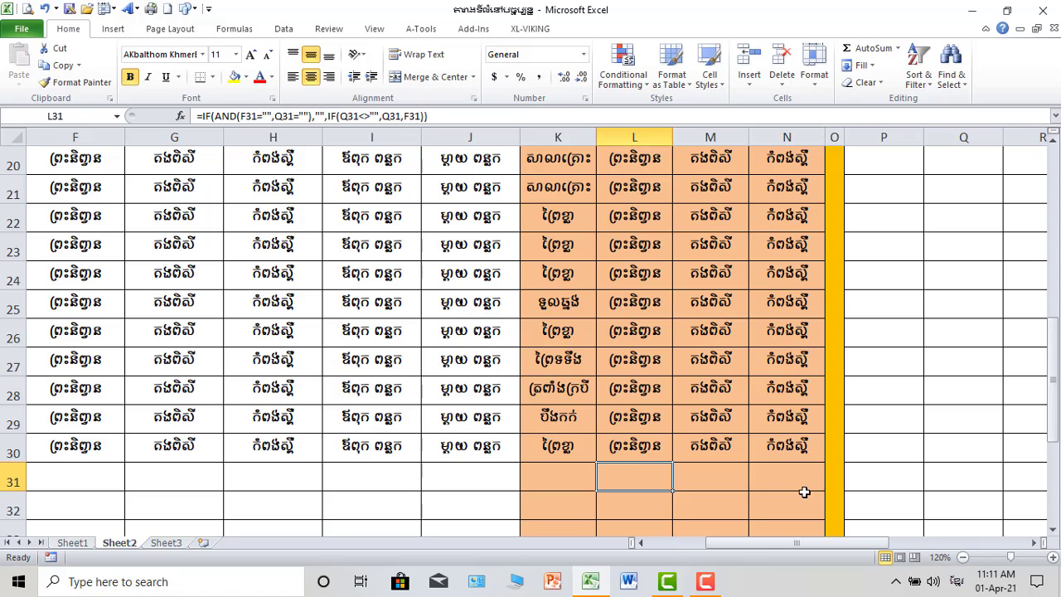
Step: Check the copied formulas in the empty rows of the current-residence columns and examine the province formula in N9
scroll(552, 398, down, 2)
click(561, 334)
click(687, 331)
click(787, 334)
scroll(774, 430, up, 4)
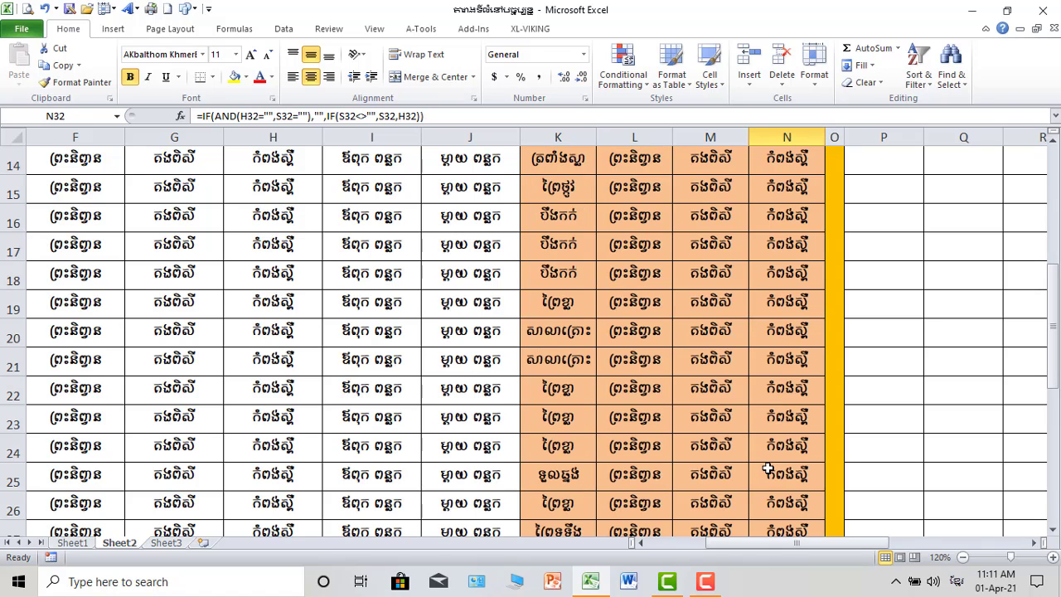
scroll(768, 469, up, 4)
double_click(797, 346)
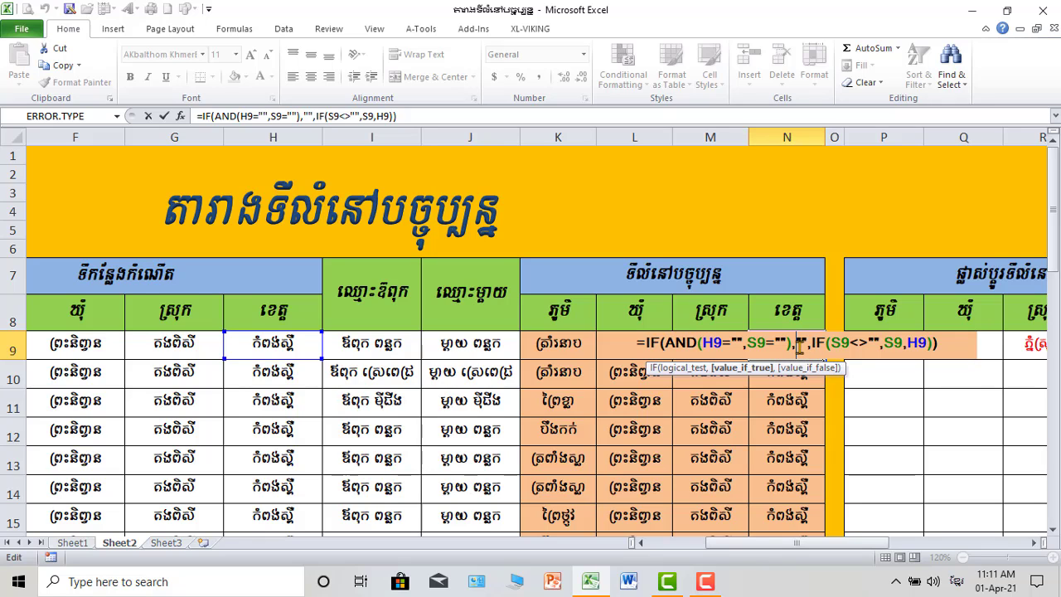
key(Return)
scroll(754, 422, down, 5)
mouse_move(847, 547)
mouse_down()
mouse_move(858, 549)
mouse_move(847, 549)
mouse_move(855, 538)
mouse_up()
scroll(825, 466, up, 4)
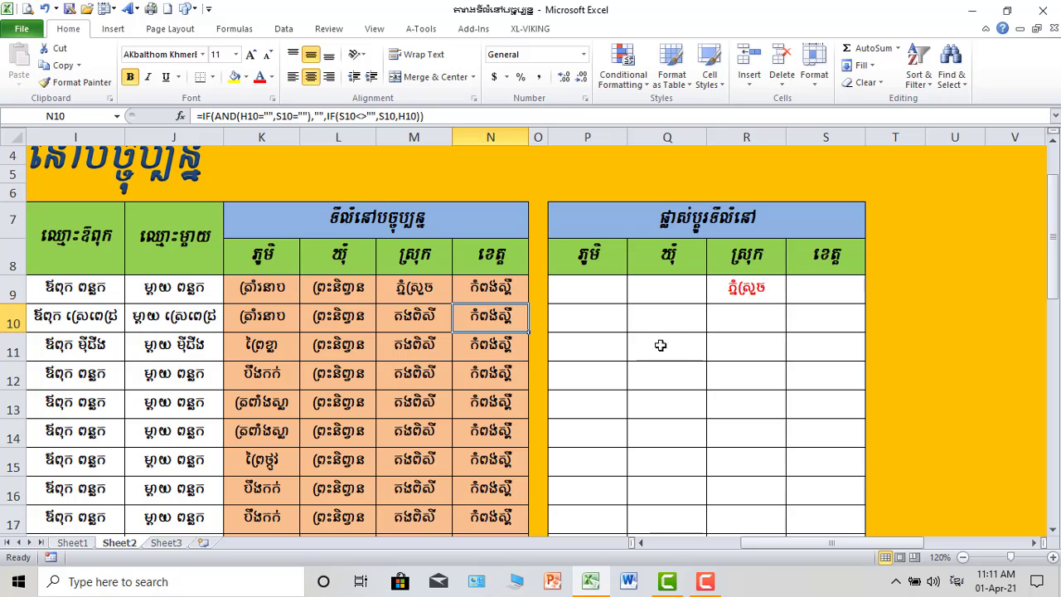
Step: Compare the relocation cells P9 to S9 with the current-residence results, and examine the district formula in M9
click(731, 301)
click(585, 289)
click(664, 285)
click(746, 288)
click(839, 298)
scroll(721, 324, down, 2)
scroll(726, 330, up, 2)
click(726, 335)
click(654, 292)
click(619, 287)
click(466, 289)
click(425, 287)
double_click(425, 287)
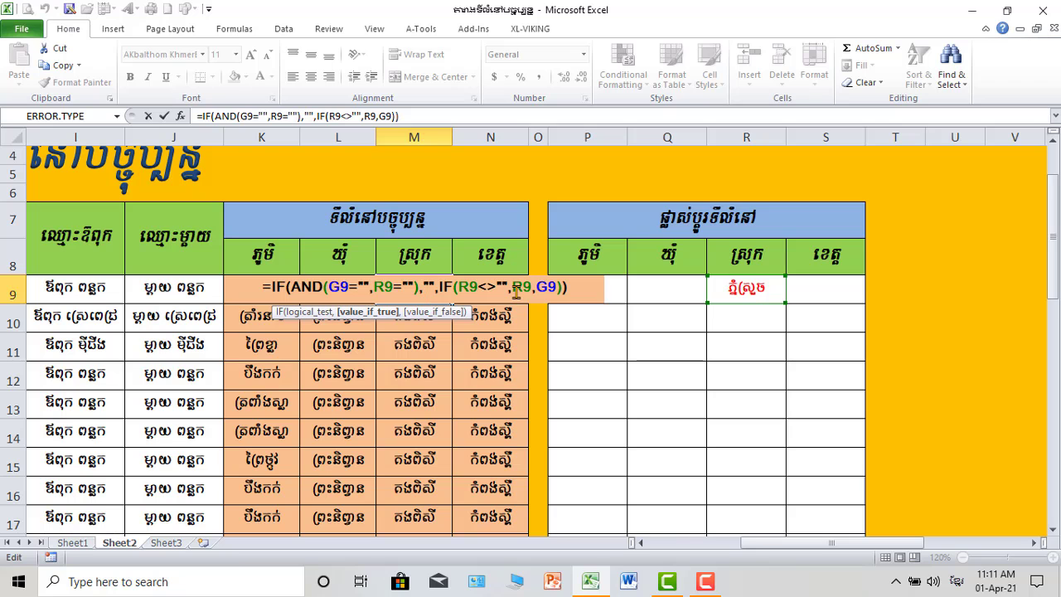
key(Return)
Step: Review the filled current-residence columns from row 9 down through the table
scroll(450, 421, down, 2)
scroll(450, 421, up, 2)
scroll(339, 436, down, 4)
scroll(379, 442, up, 5)
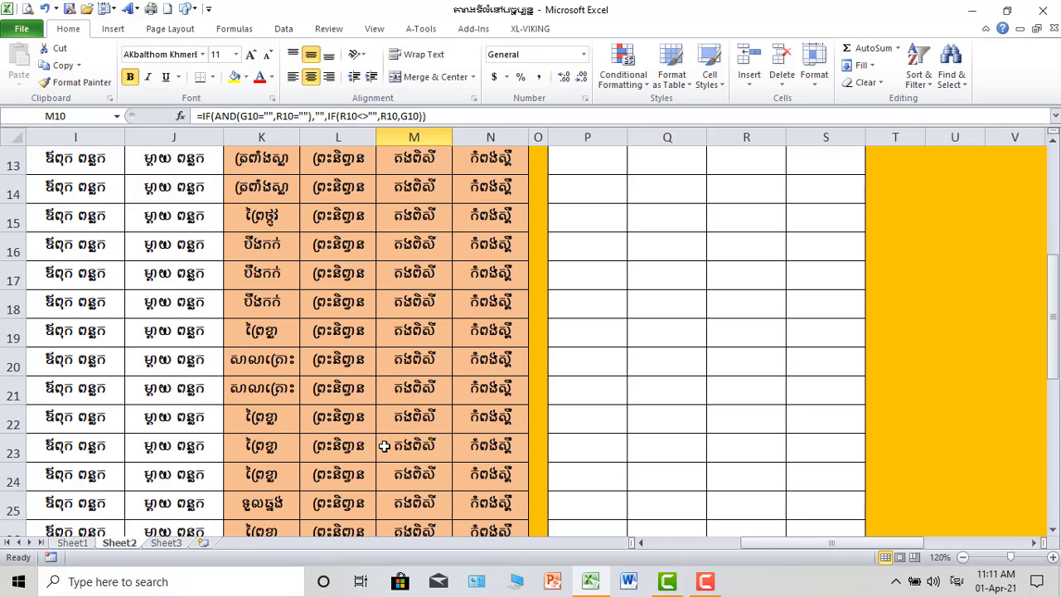
scroll(375, 356, down, 3)
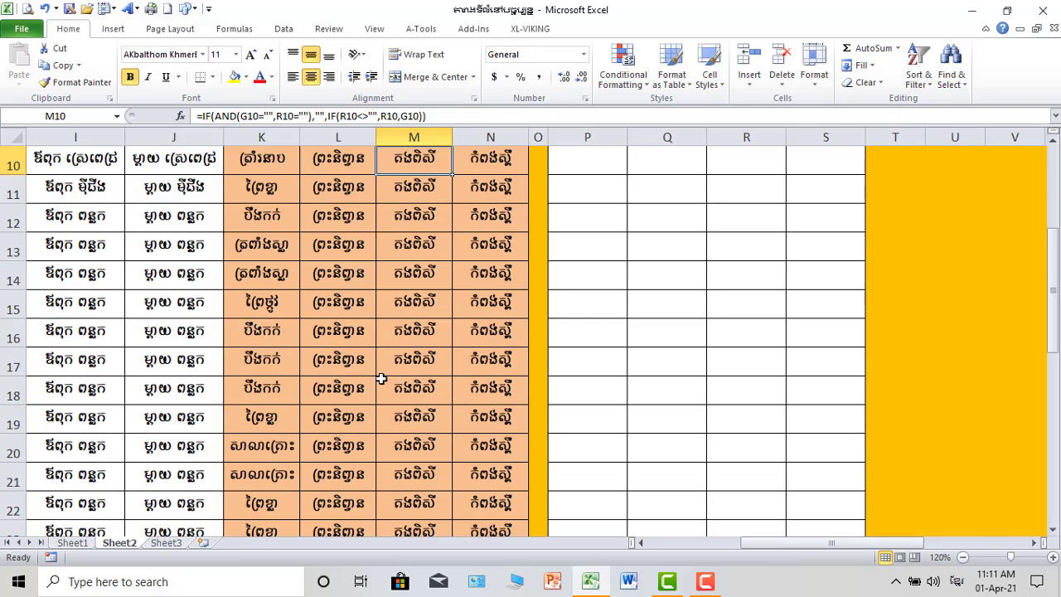
scroll(364, 369, up, 2)
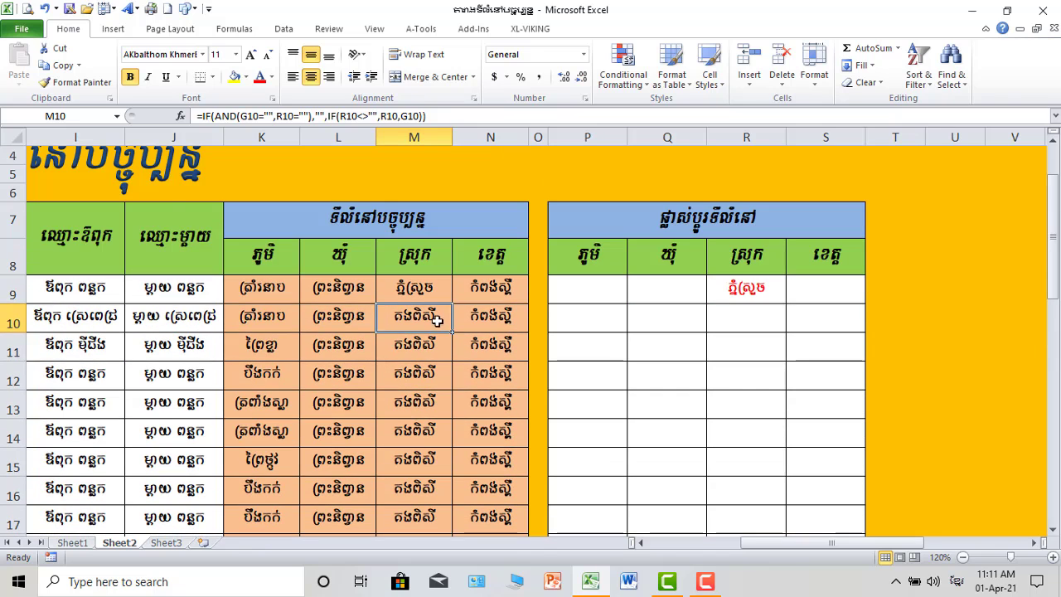
scroll(488, 328, up, 1)
scroll(377, 369, down, 1)
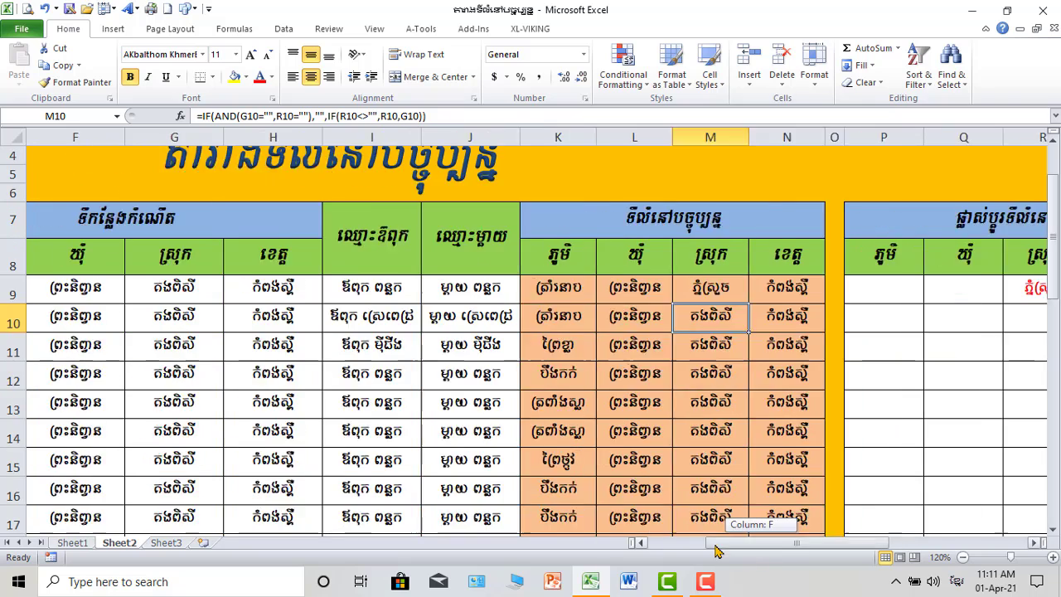
Step: Select every cell of the worksheet
drag(765, 543, 684, 542)
click(12, 142)
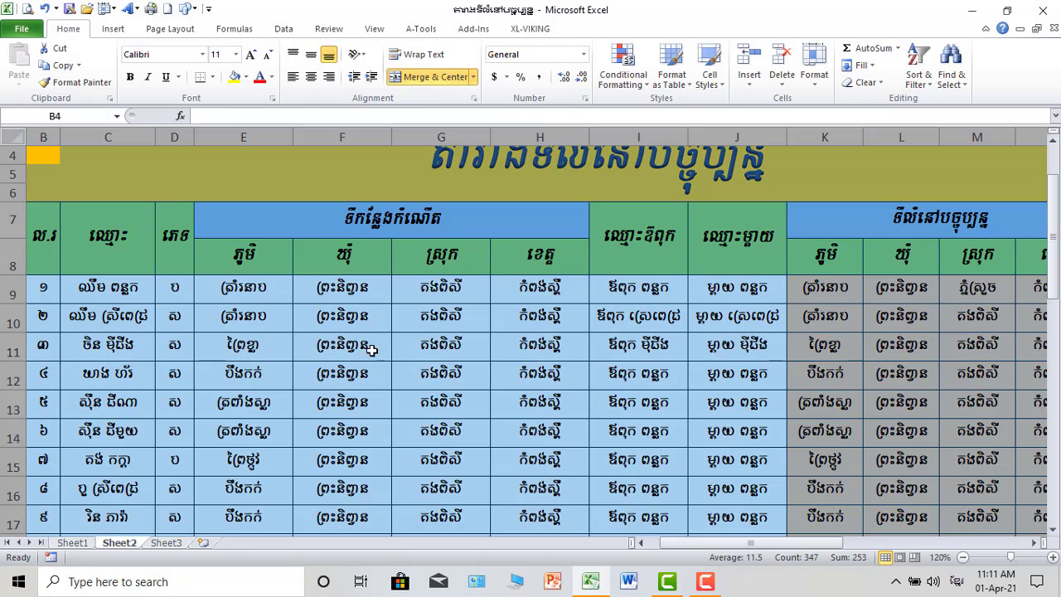
drag(729, 548, 773, 548)
click(816, 73)
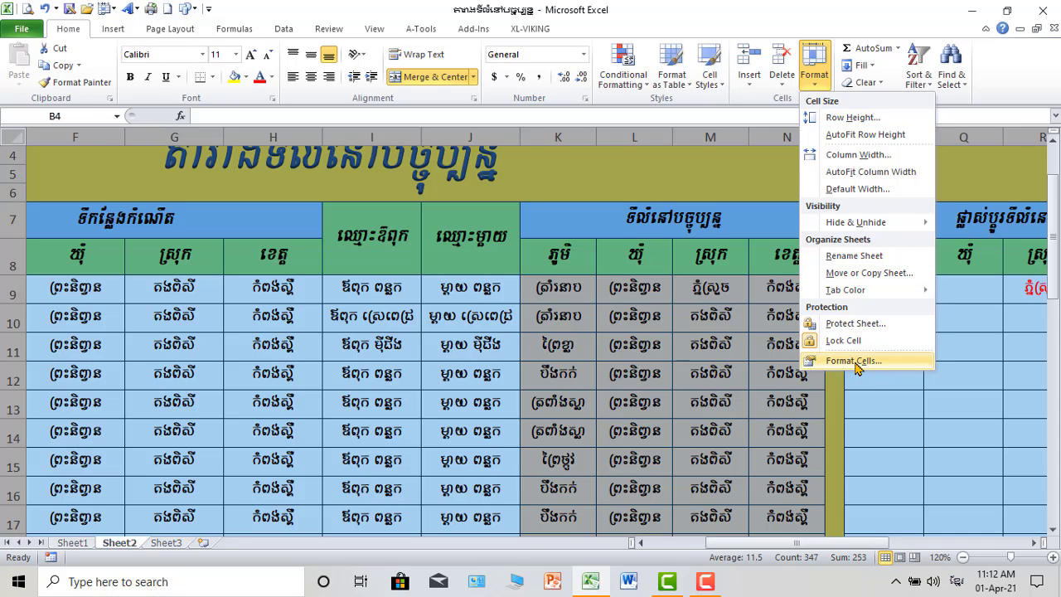
click(857, 327)
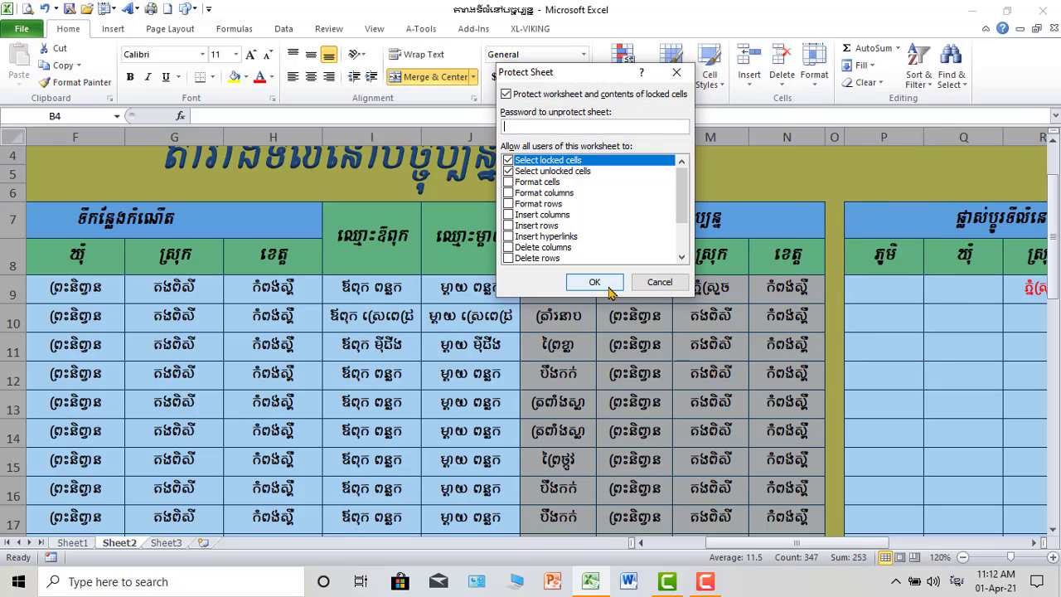
click(657, 282)
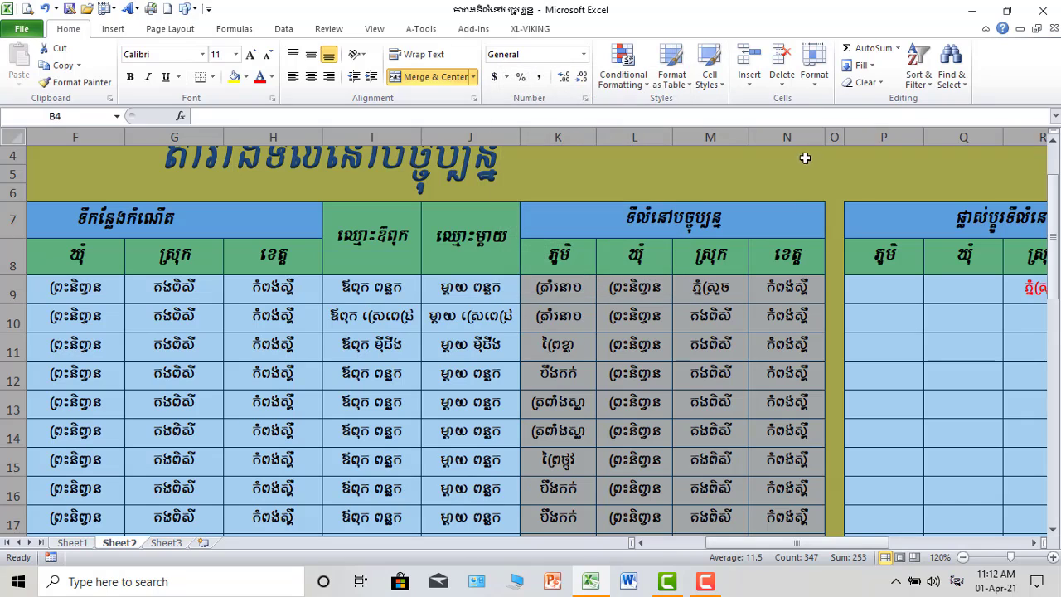
Step: Set the protection format of all selected worksheet cells to both Locked and Hidden
click(815, 79)
click(860, 366)
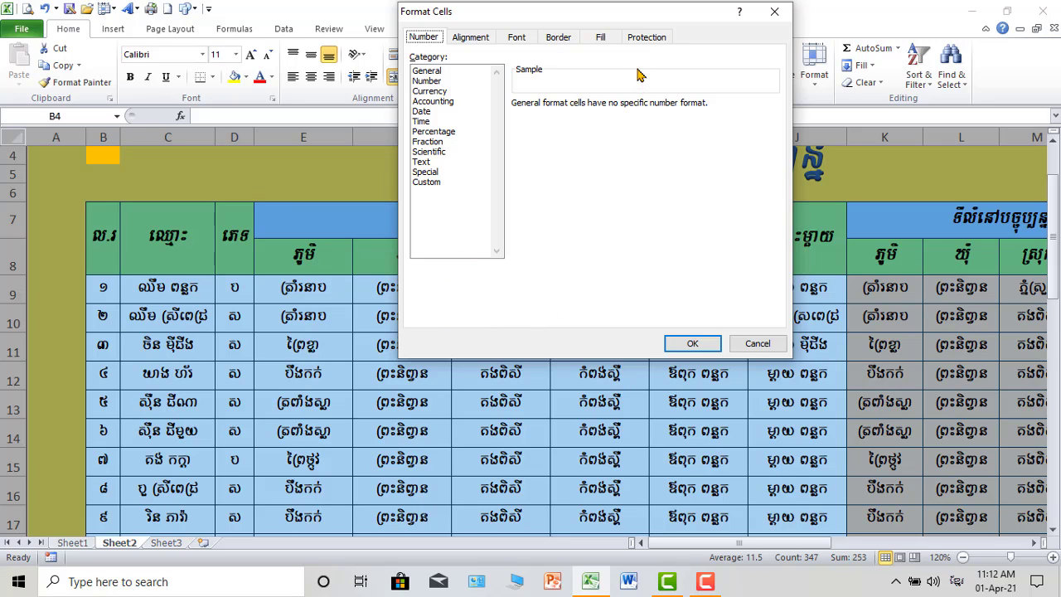
click(644, 42)
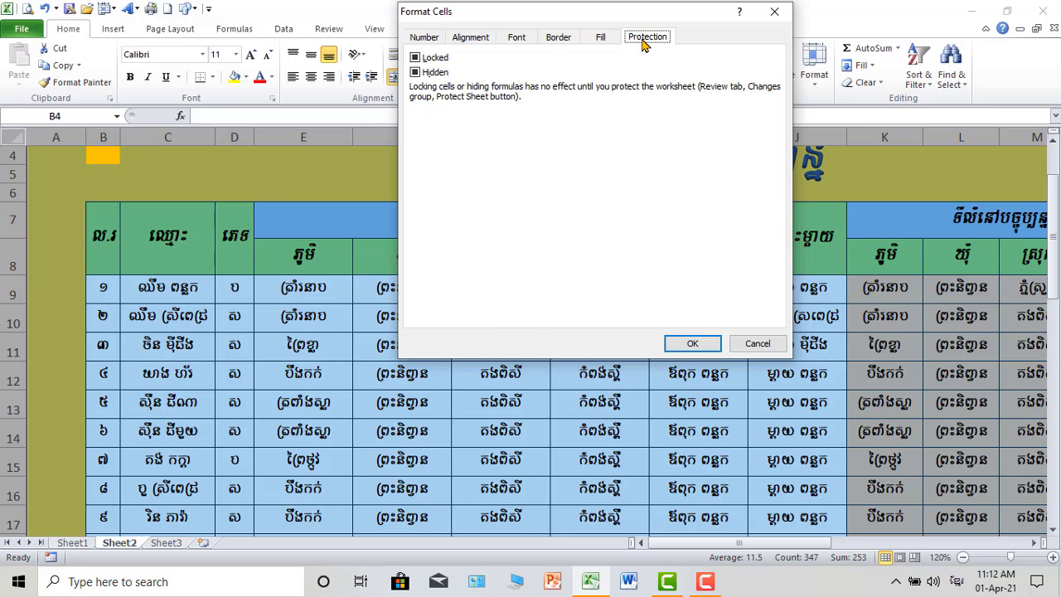
click(416, 57)
click(416, 72)
click(711, 343)
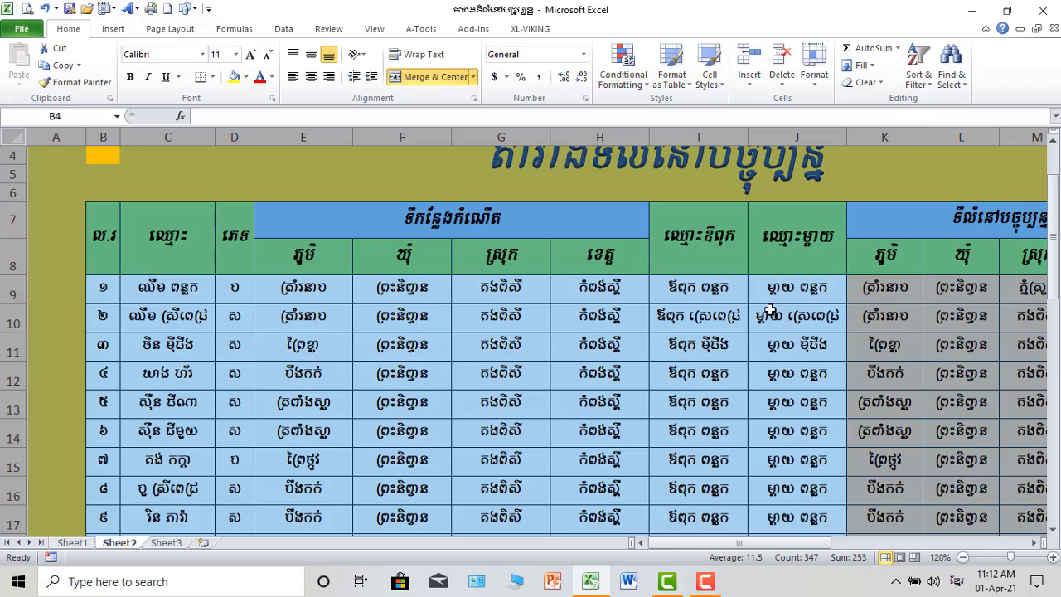
Step: Look through the birthplace, parent-name and current-residence cells to distinguish entry cells from formula cells
drag(806, 543, 783, 545)
click(733, 377)
scroll(745, 412, down, 3)
scroll(771, 410, up, 2)
click(449, 298)
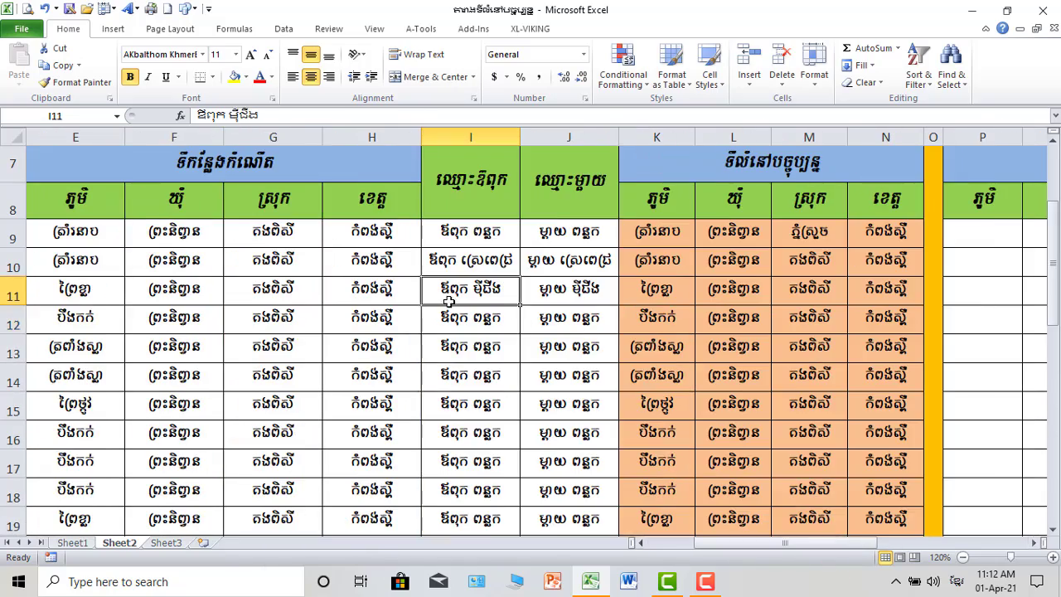
click(297, 240)
click(360, 232)
click(424, 294)
key(Right)
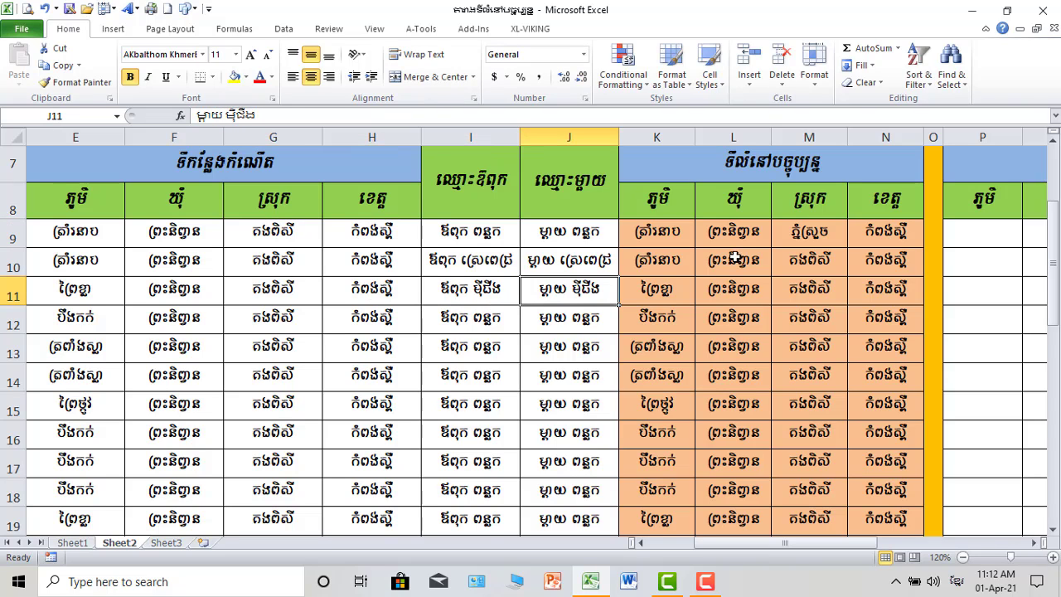
click(731, 239)
click(658, 237)
mouse_move(783, 545)
mouse_down()
mouse_move(804, 544)
mouse_move(791, 545)
mouse_up()
click(561, 402)
scroll(710, 437, down, 2)
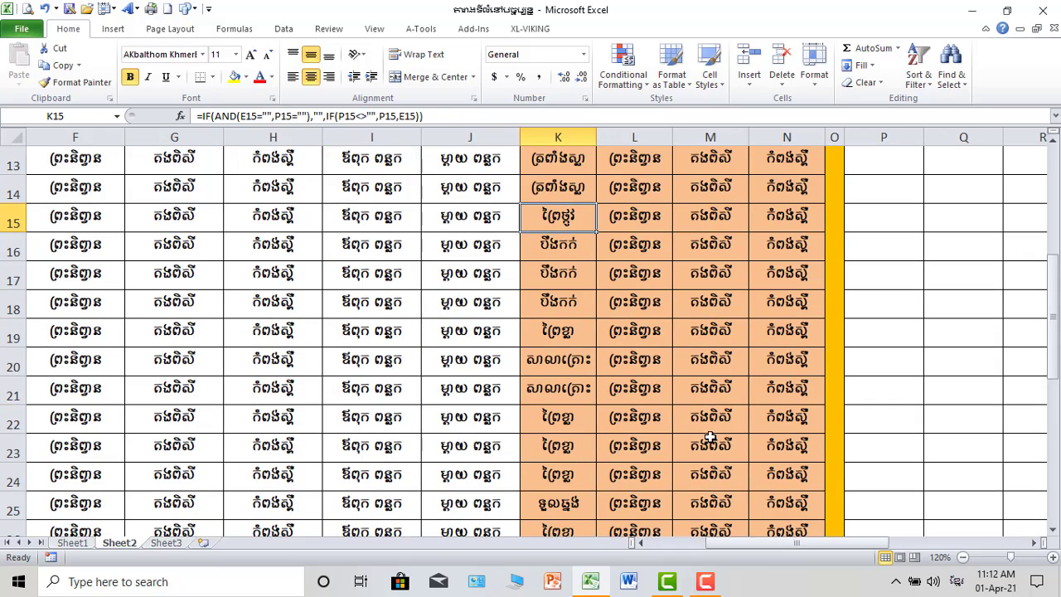
Step: Unlock the data-entry cells for name, sex, birthplace and parents in columns C to J, starting at C9
click(642, 543)
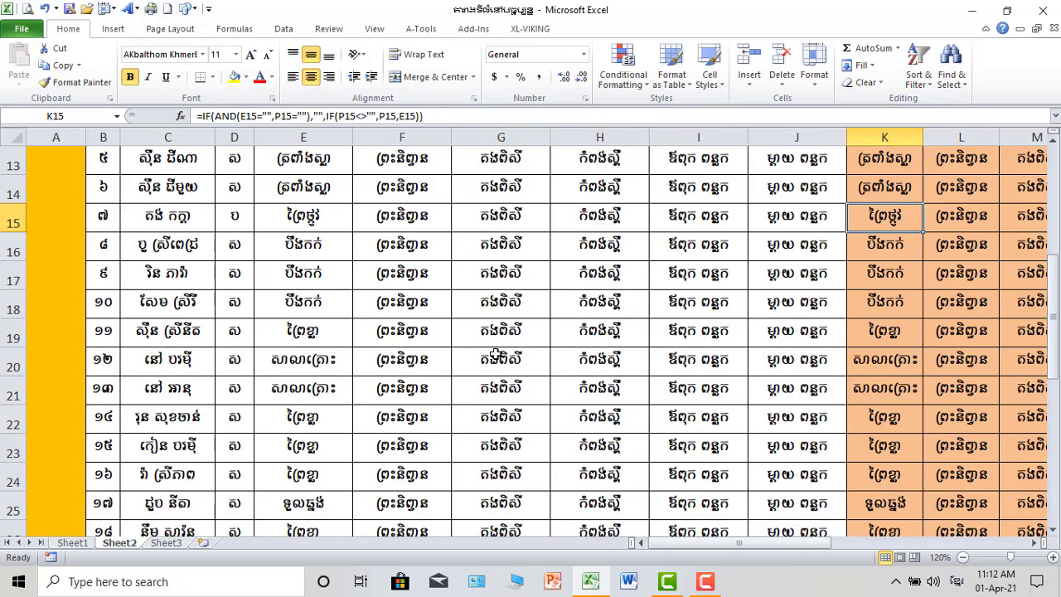
scroll(495, 355, up, 3)
scroll(495, 353, down, 1)
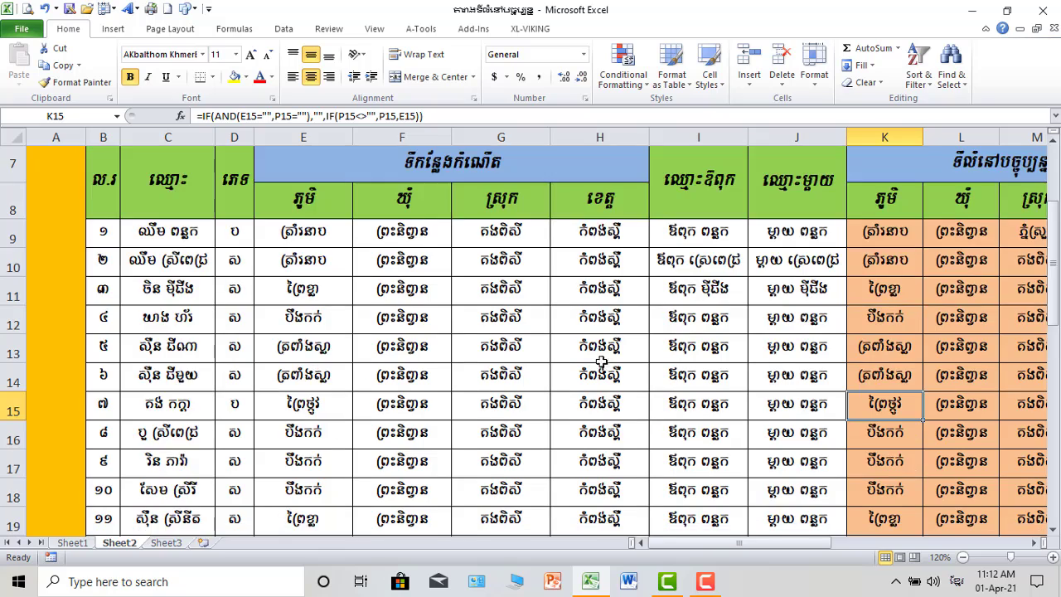
scroll(652, 359, up, 3)
drag(148, 343, 791, 483)
scroll(753, 429, up, 9)
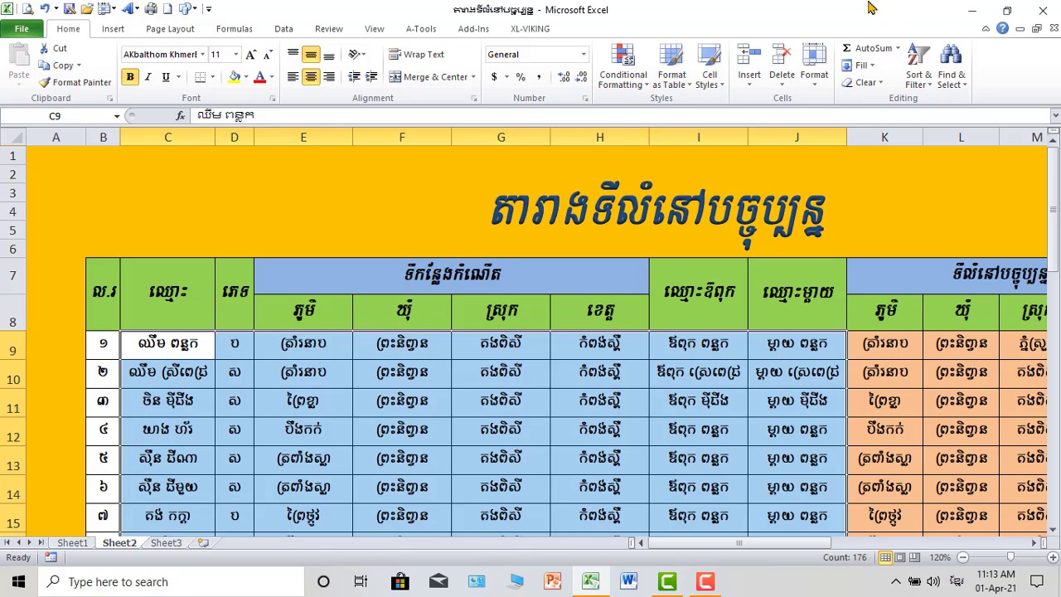
click(815, 83)
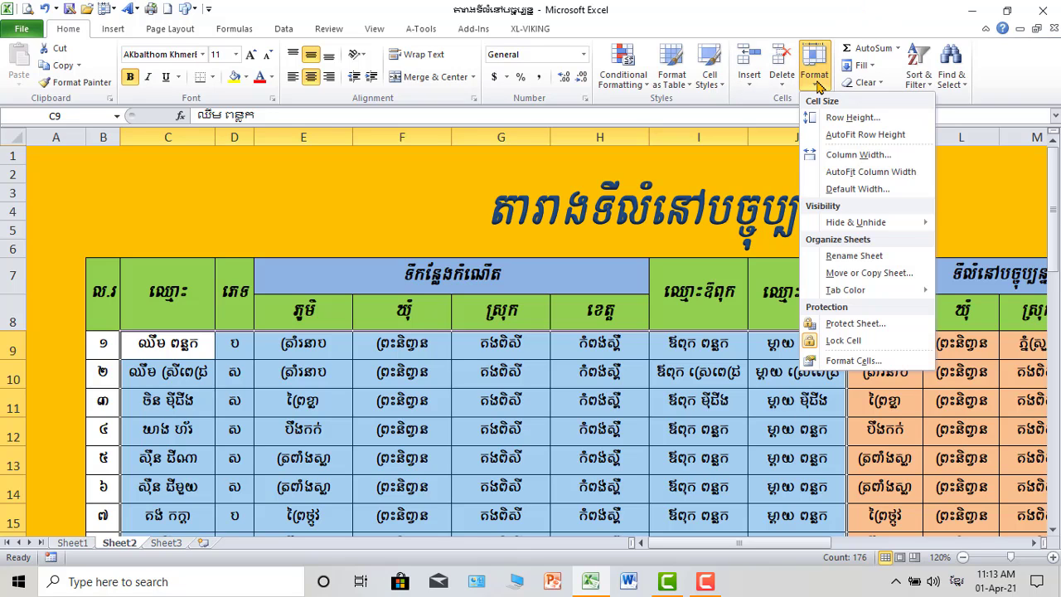
click(855, 360)
click(415, 60)
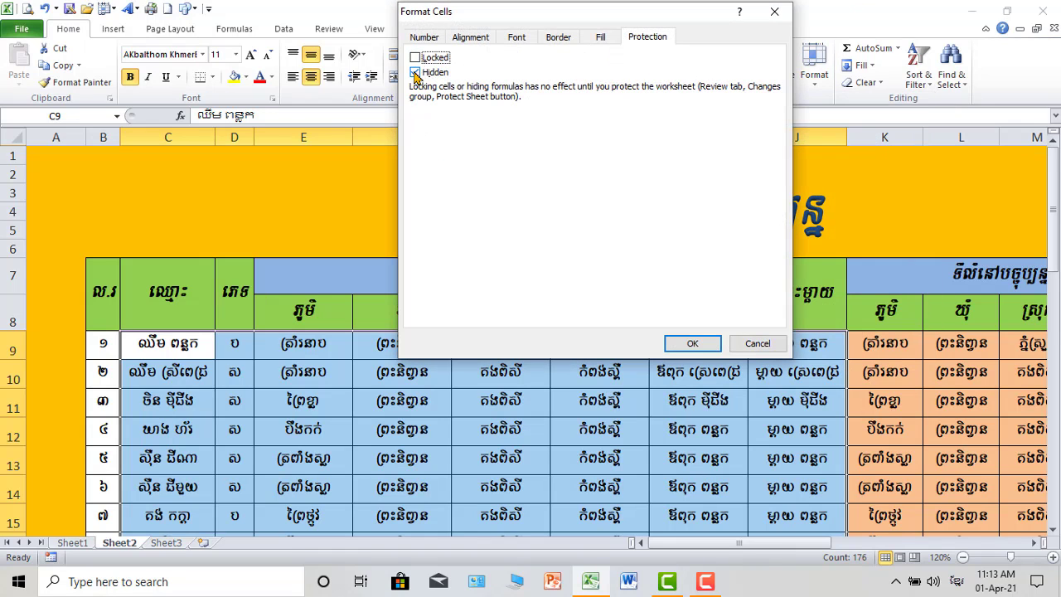
click(692, 343)
Step: Check the unlocked birthplace entry cells in row 9, including the commune, district and province
scroll(629, 372, down, 2)
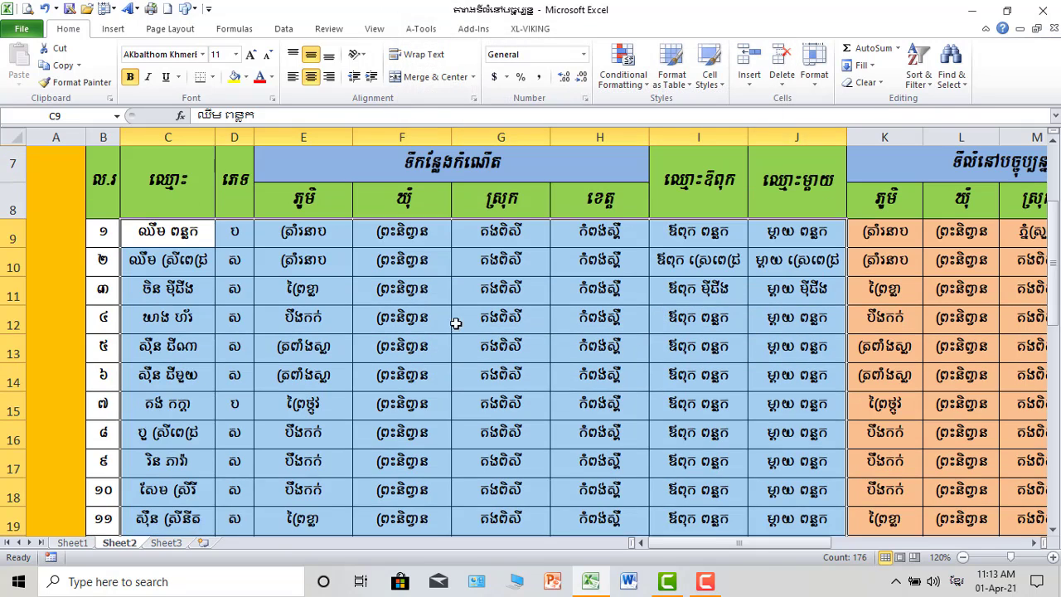
click(455, 313)
double_click(408, 233)
click(496, 241)
double_click(522, 237)
double_click(505, 238)
click(530, 232)
scroll(818, 334, down, 1)
Step: Examine the current-residence formulas in the last table row K40, in L22 and in K9
drag(810, 540, 877, 540)
scroll(727, 407, up, 3)
click(466, 348)
double_click(466, 357)
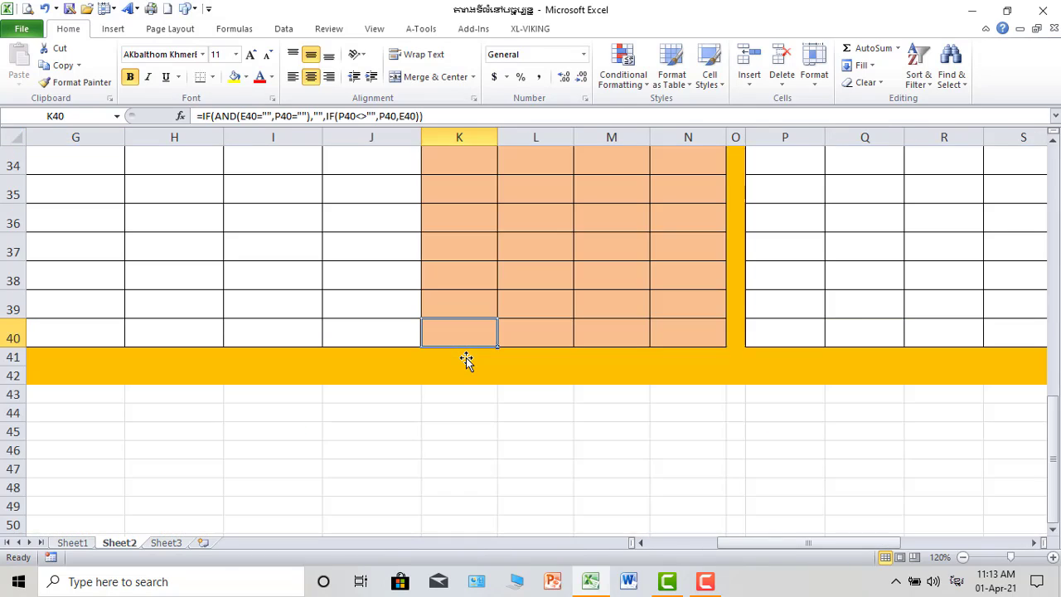
scroll(622, 377, up, 5)
click(505, 257)
double_click(505, 257)
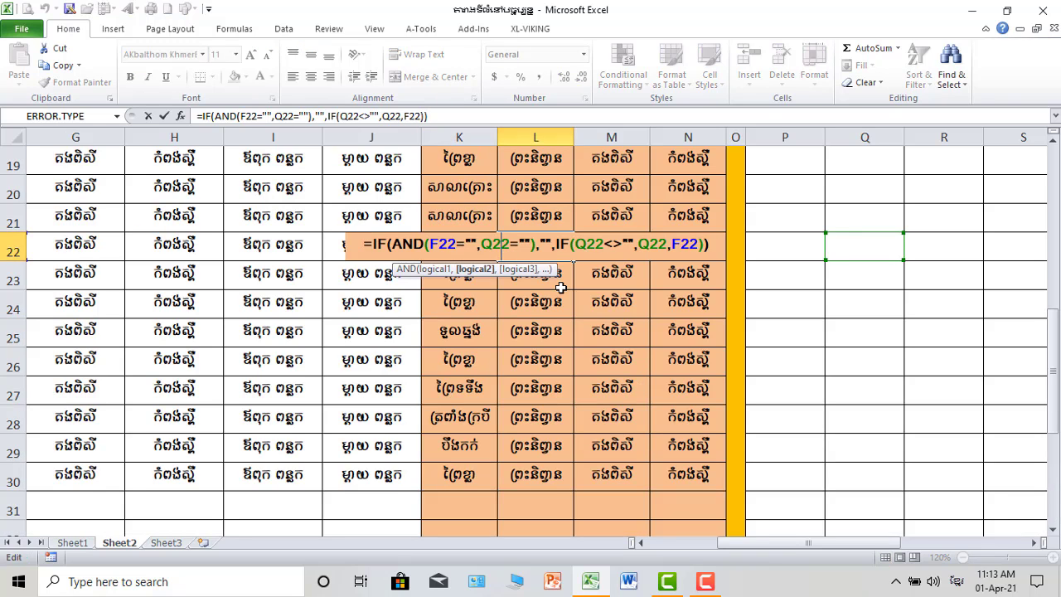
scroll(593, 311, up, 1)
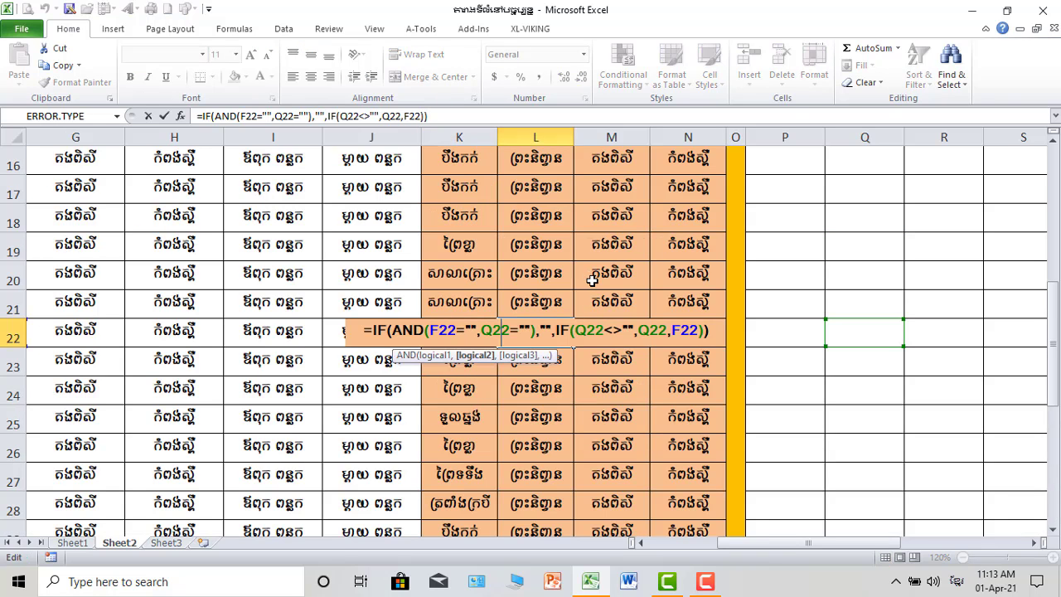
key(Return)
scroll(593, 348, up, 5)
click(459, 343)
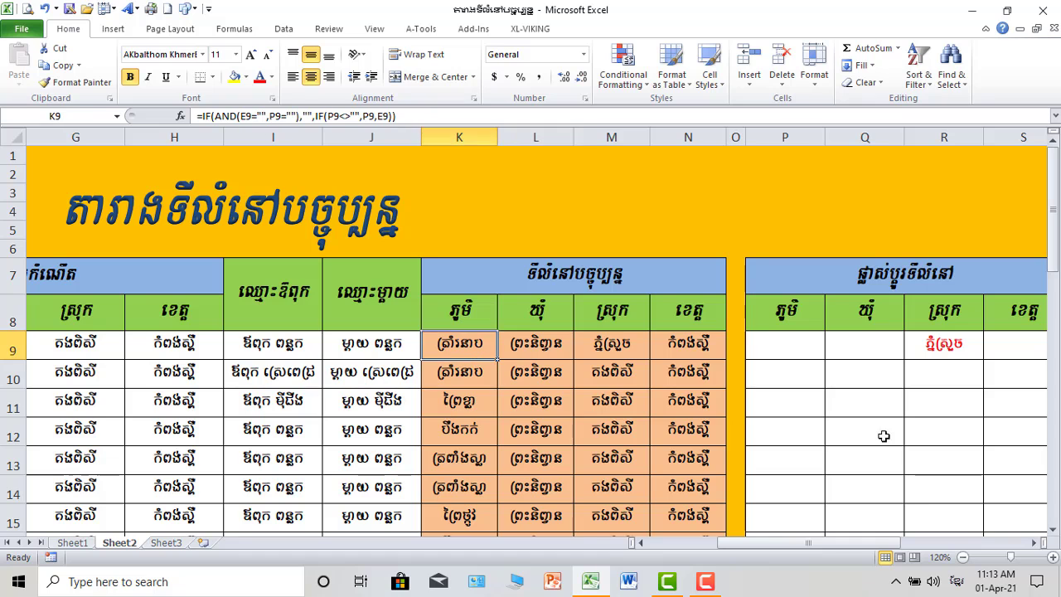
Step: Unlock the change-of-residence entry cells P9:S40, leaving both the Locked and Hidden protection options off
drag(781, 348, 930, 457)
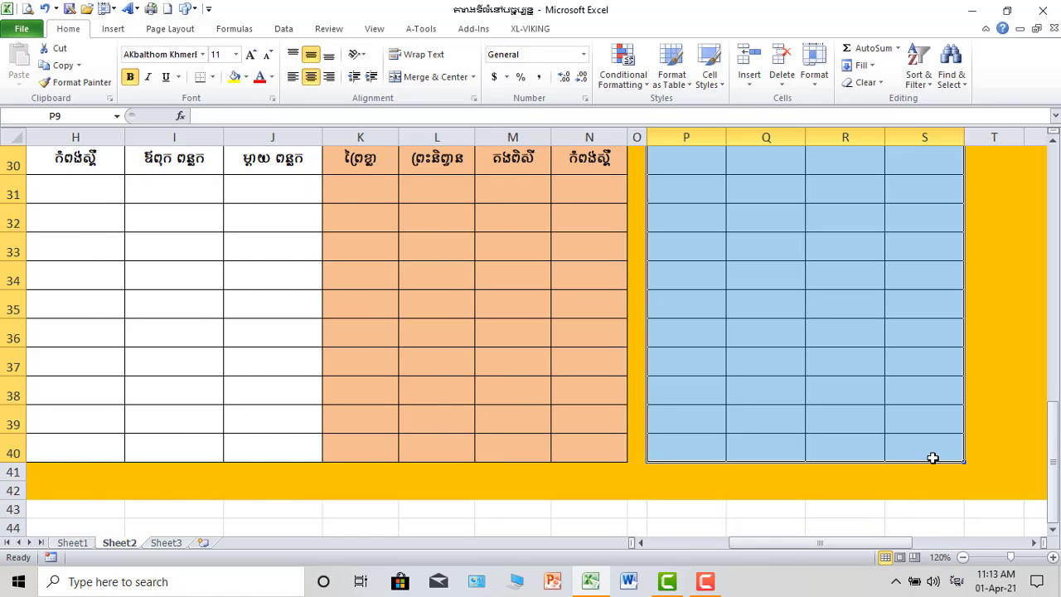
scroll(914, 428, up, 10)
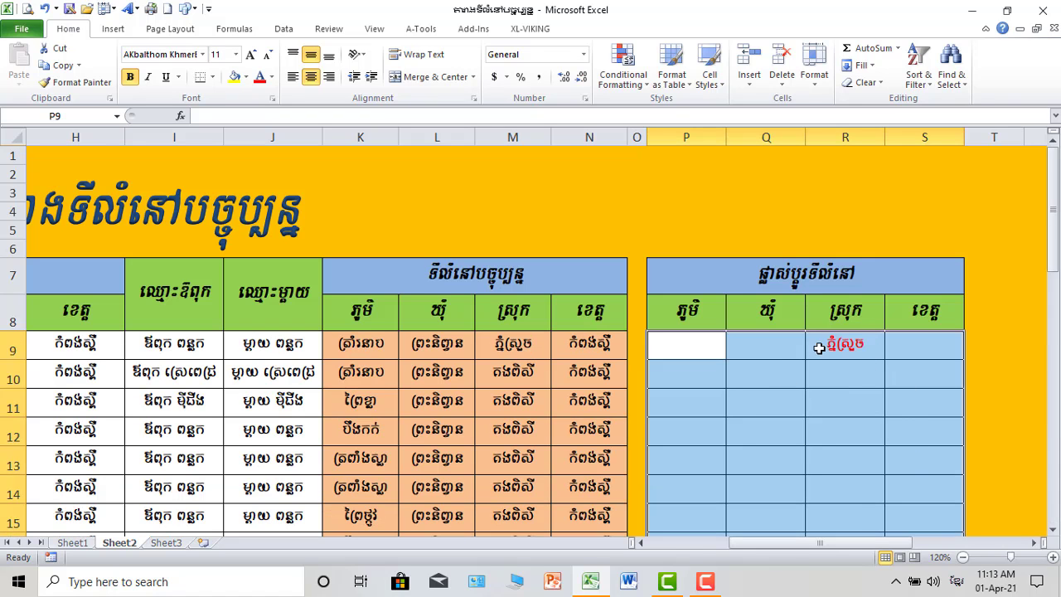
click(814, 68)
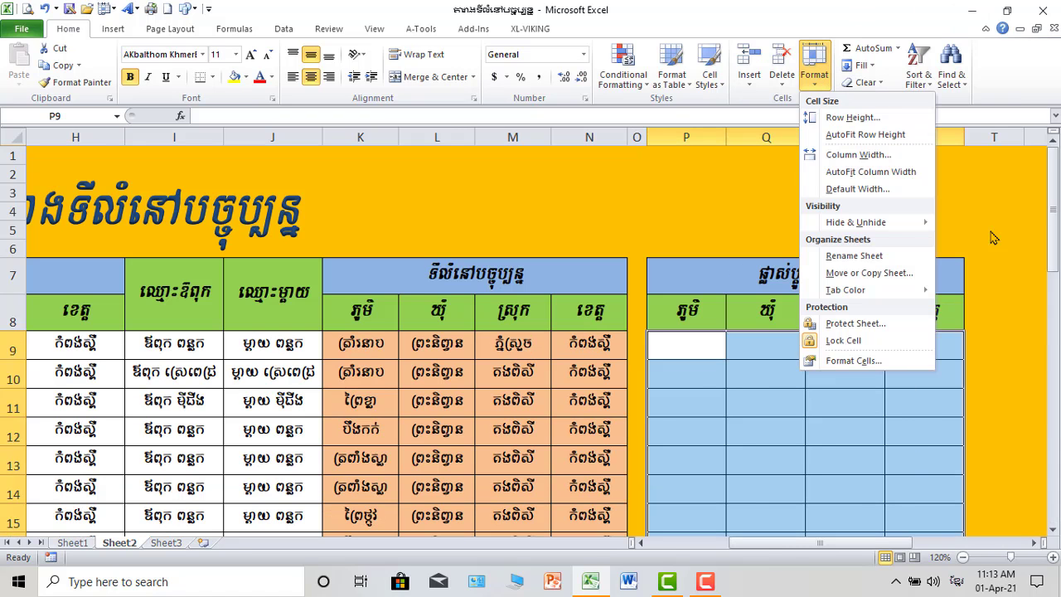
click(854, 360)
click(414, 58)
click(414, 72)
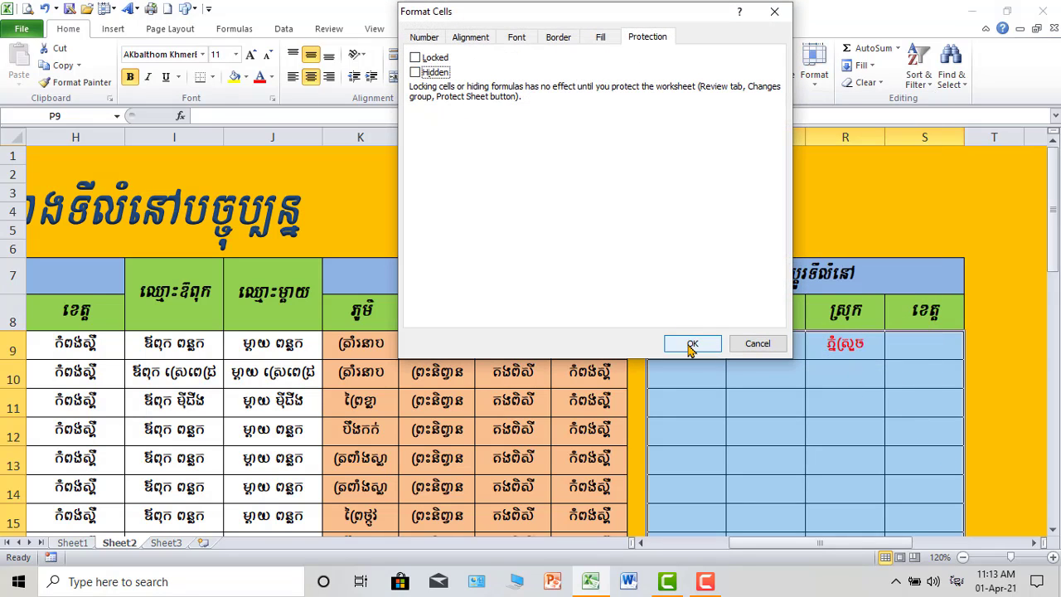
click(692, 343)
scroll(829, 395, down, 1)
click(821, 398)
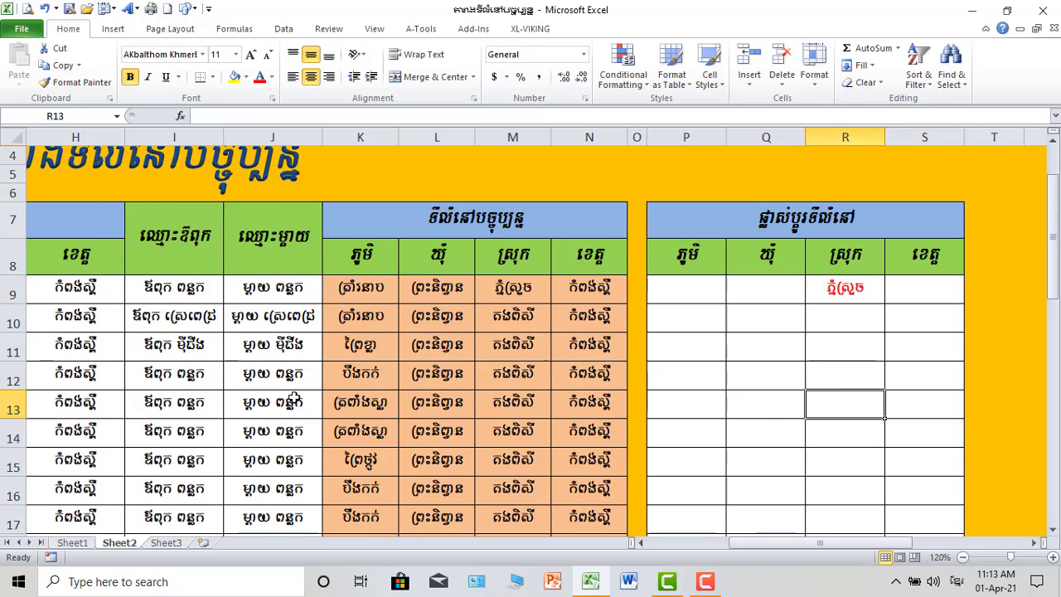
Step: Review the entry and formula columns across the table, examining the current-residence formulas in M9, K12 and K13
scroll(254, 386, up, 1)
drag(773, 547, 714, 545)
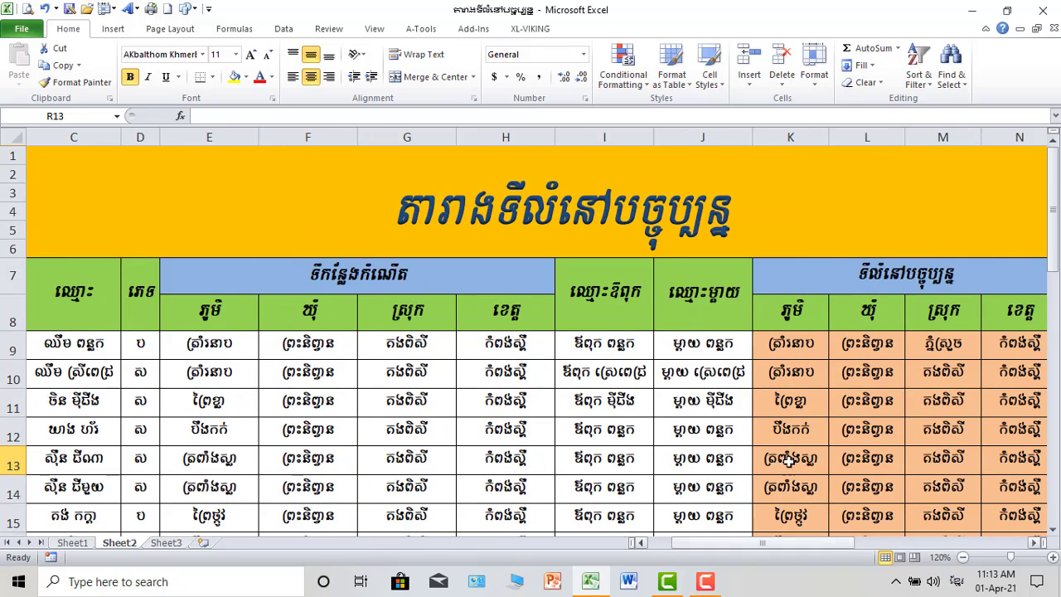
scroll(833, 431, down, 2)
drag(792, 547, 862, 547)
scroll(674, 396, up, 2)
click(411, 347)
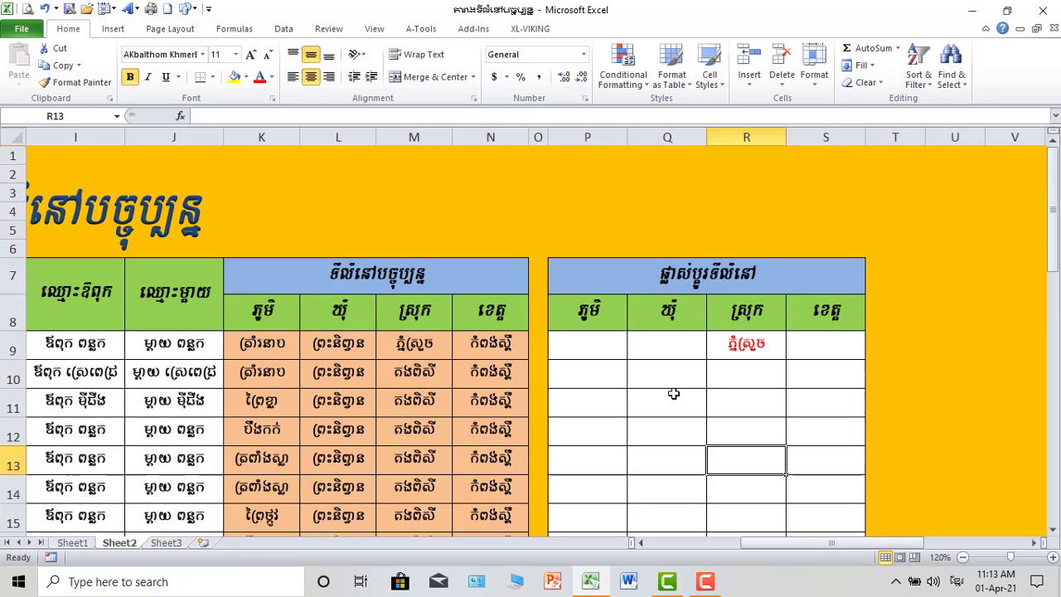
drag(785, 547, 693, 546)
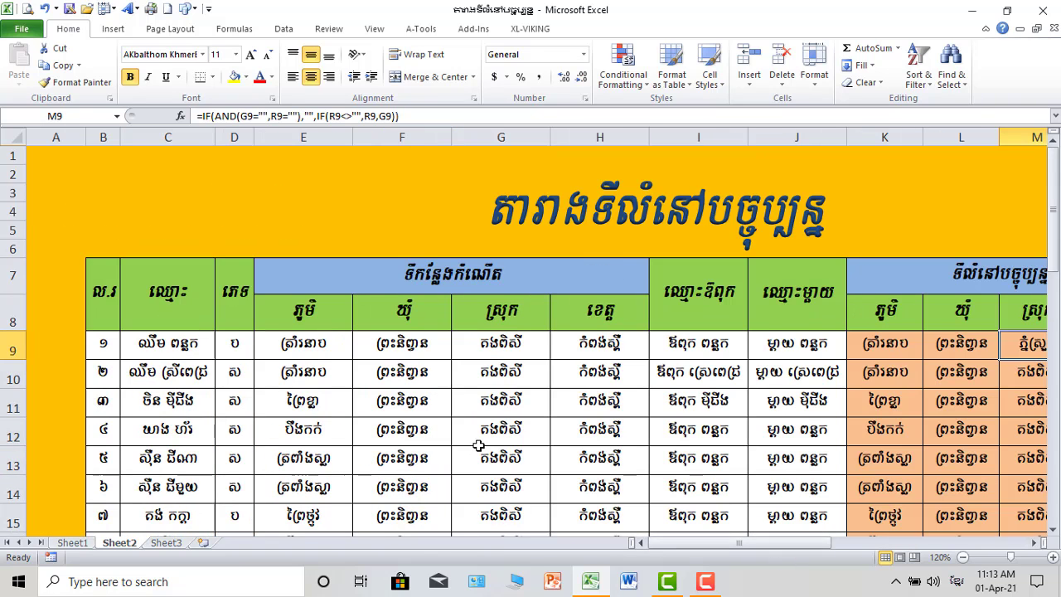
scroll(482, 444, down, 2)
click(541, 326)
click(889, 321)
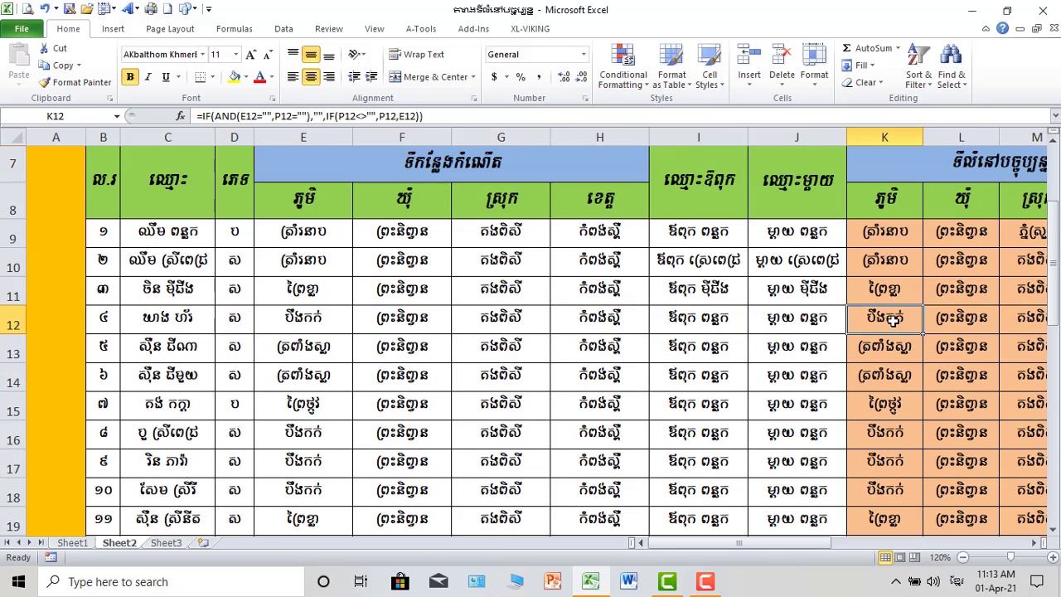
double_click(892, 319)
key(Return)
scroll(665, 343, up, 2)
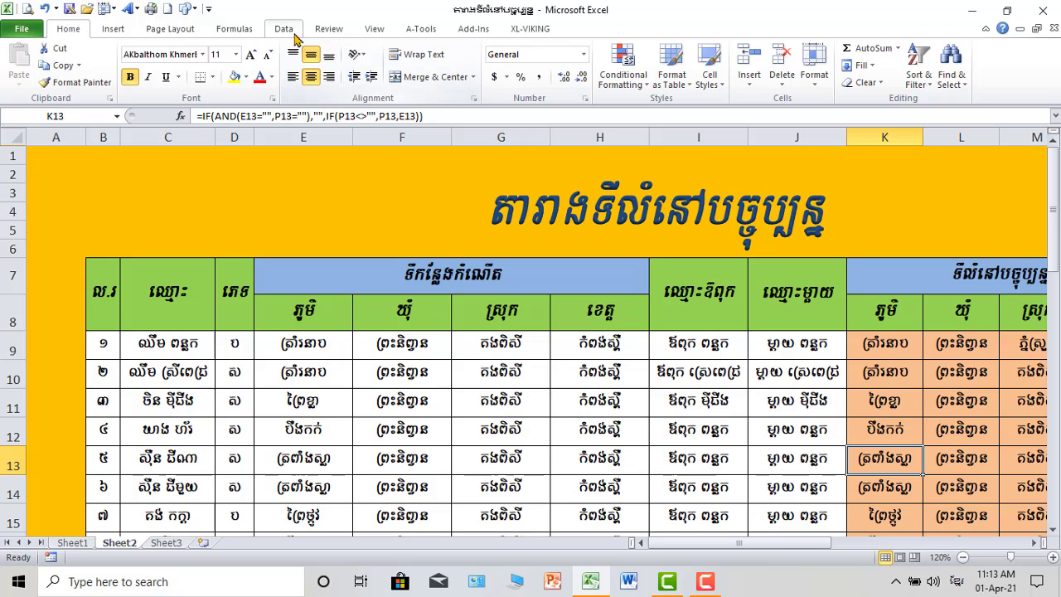
Step: Protect Sheet2 without a password, allowing users to select locked cells, select unlocked cells and format cells
click(332, 32)
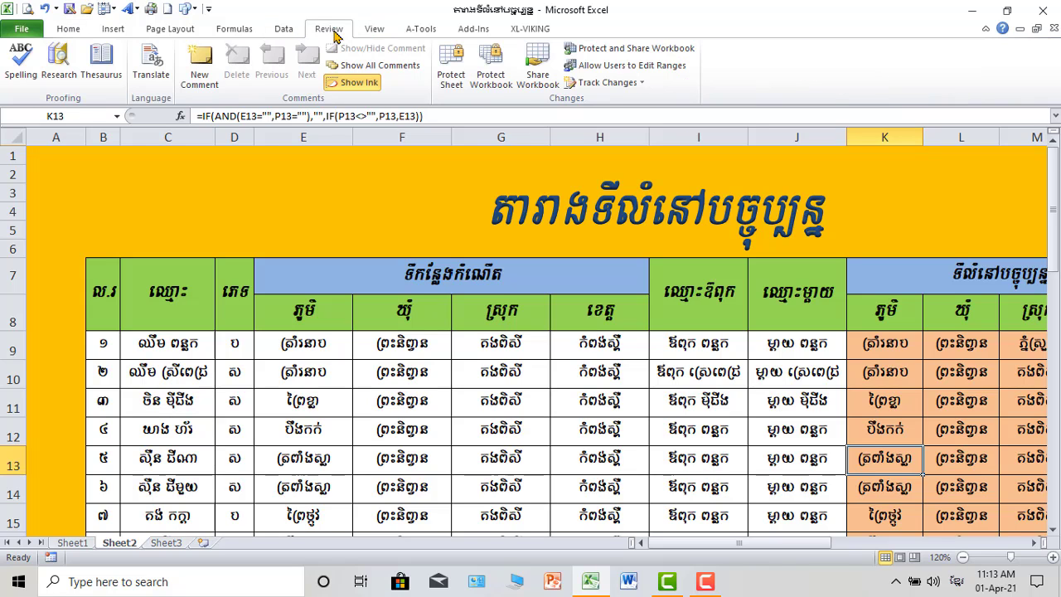
click(455, 72)
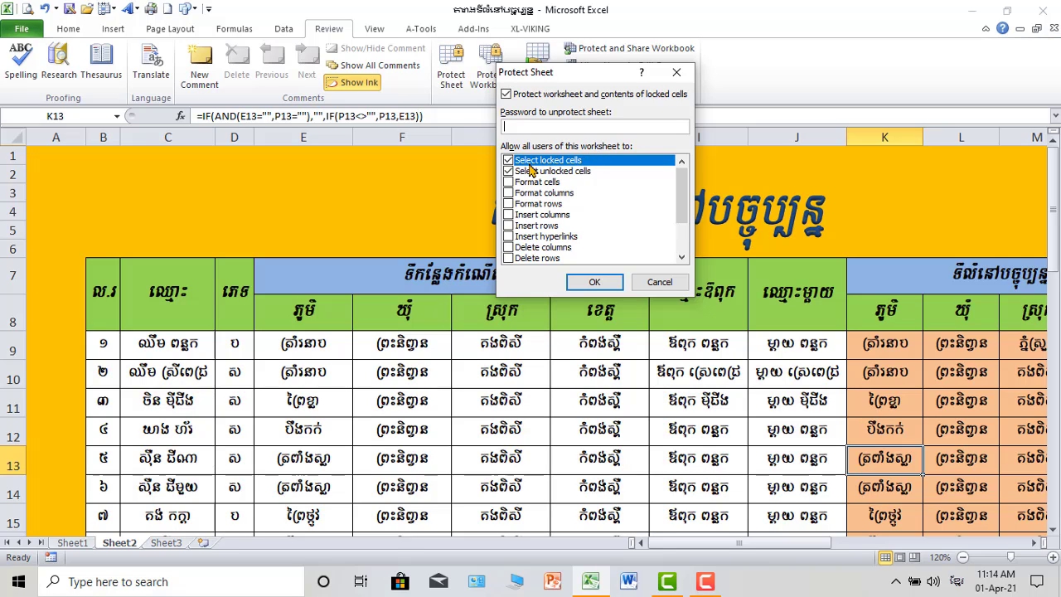
click(509, 186)
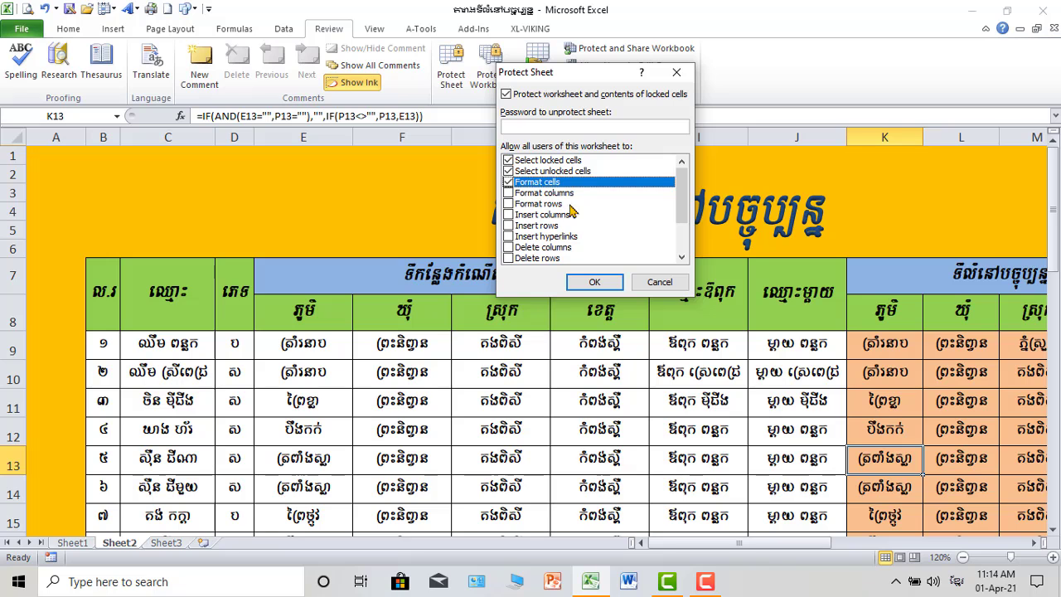
click(592, 281)
Step: Test the sheet protection by trying to edit the current-residence formula cells K9, L9, M9 and N9
drag(821, 543, 901, 543)
scroll(602, 479, down, 2)
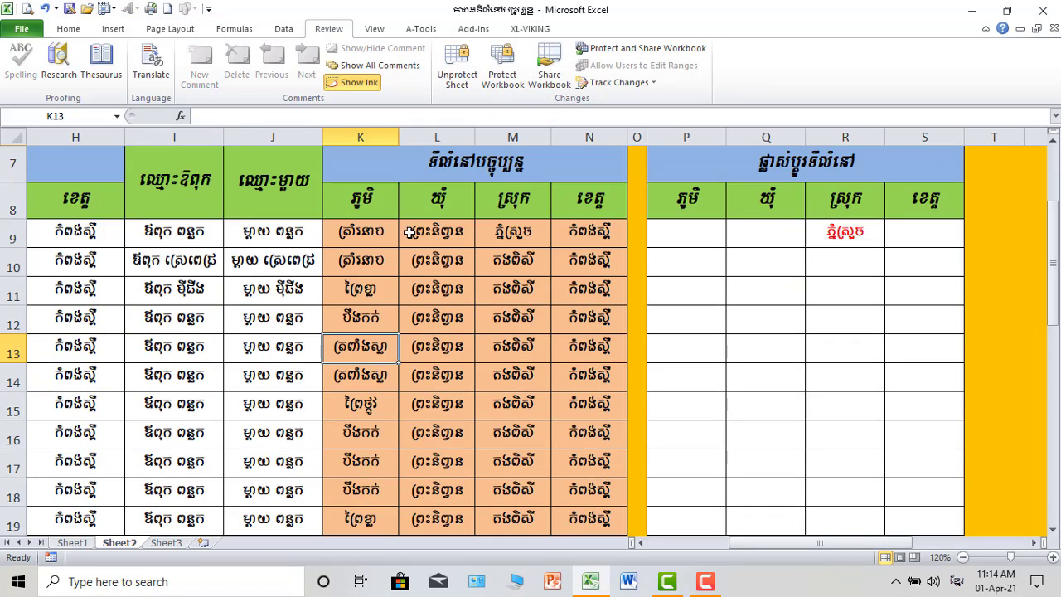
double_click(363, 236)
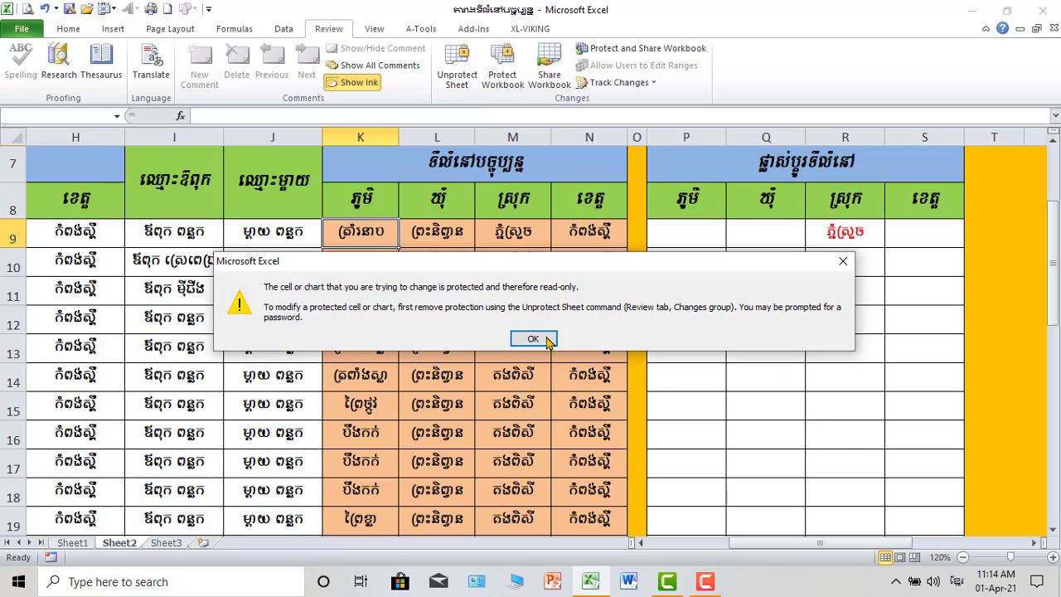
click(533, 339)
double_click(433, 235)
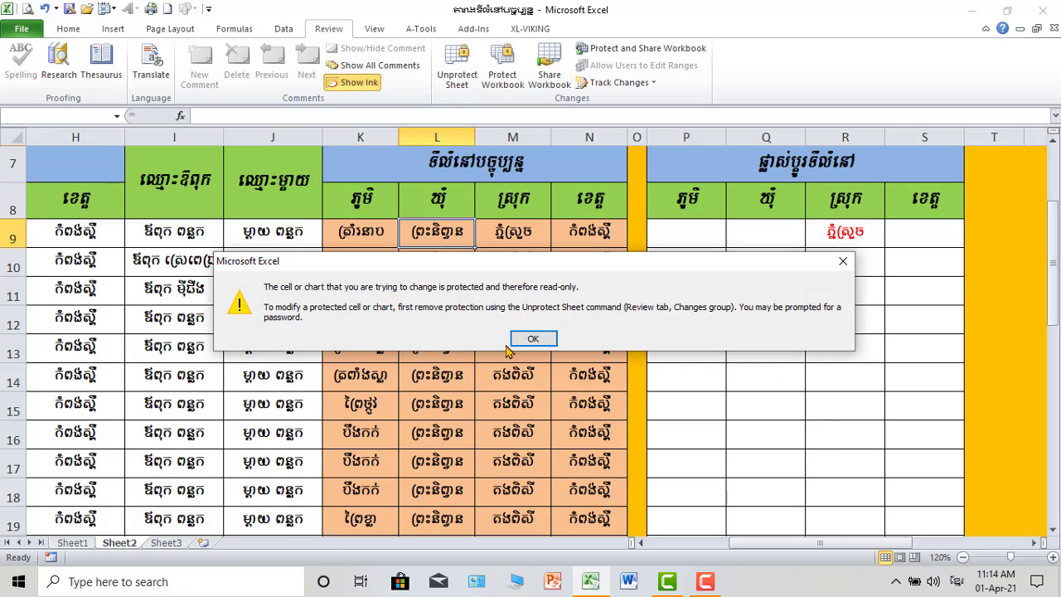
click(533, 338)
double_click(512, 232)
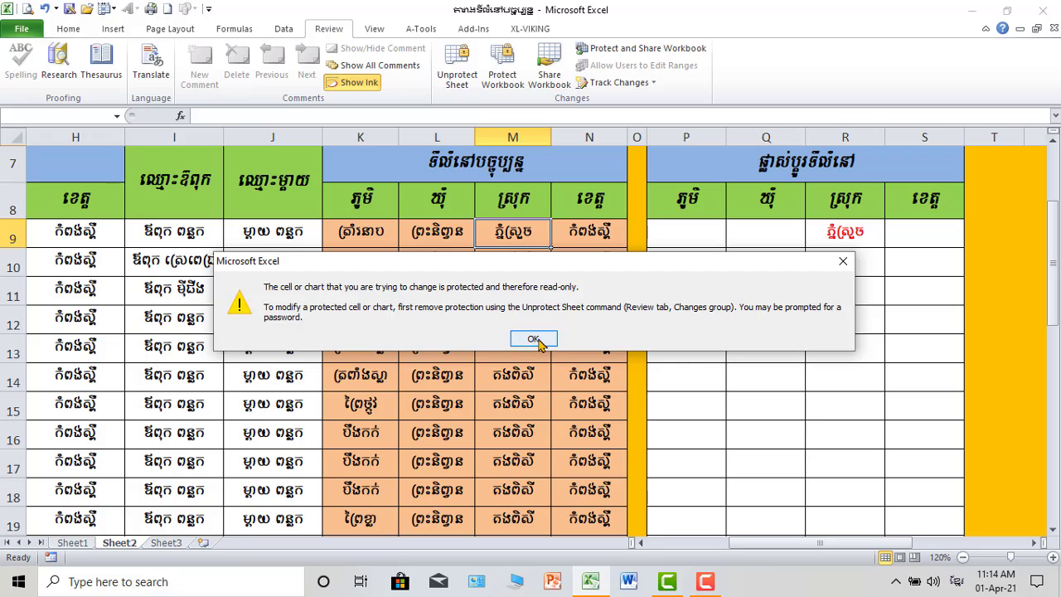
click(533, 338)
double_click(591, 231)
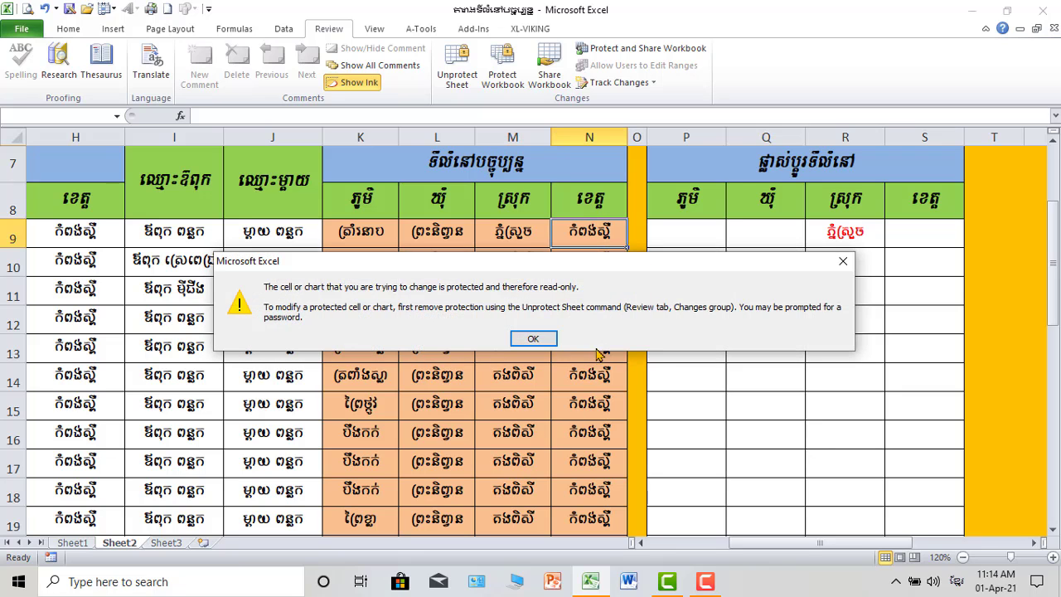
click(545, 342)
scroll(549, 410, down, 2)
scroll(549, 409, up, 3)
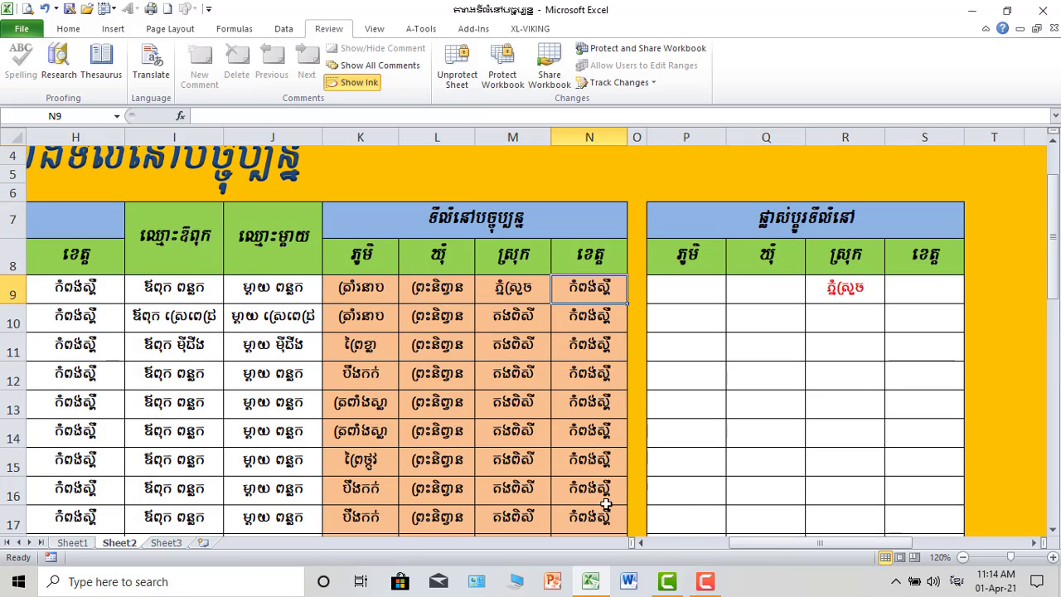
Step: Enter the village ព្រៃខ្លា in the change-of-residence cell P9
drag(758, 544, 781, 544)
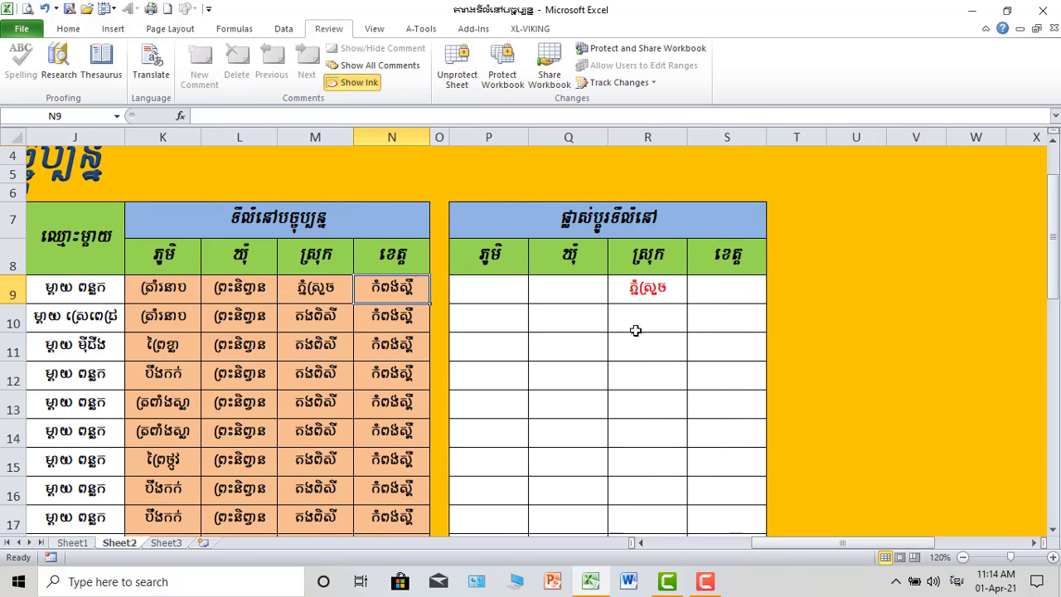
click(491, 296)
double_click(501, 290)
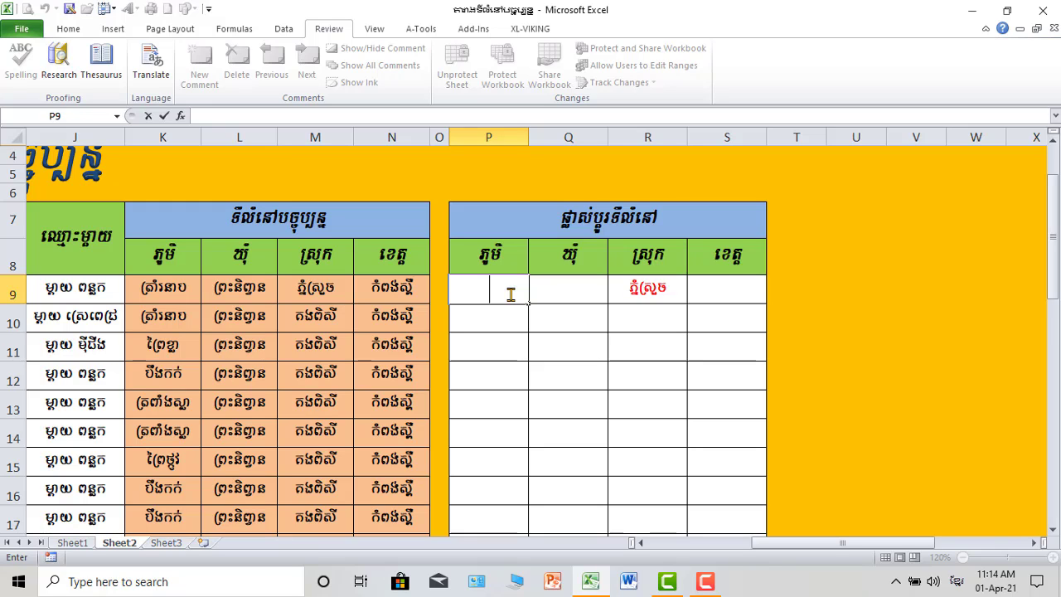
text(ព្រៃខ្លា)
key(Return)
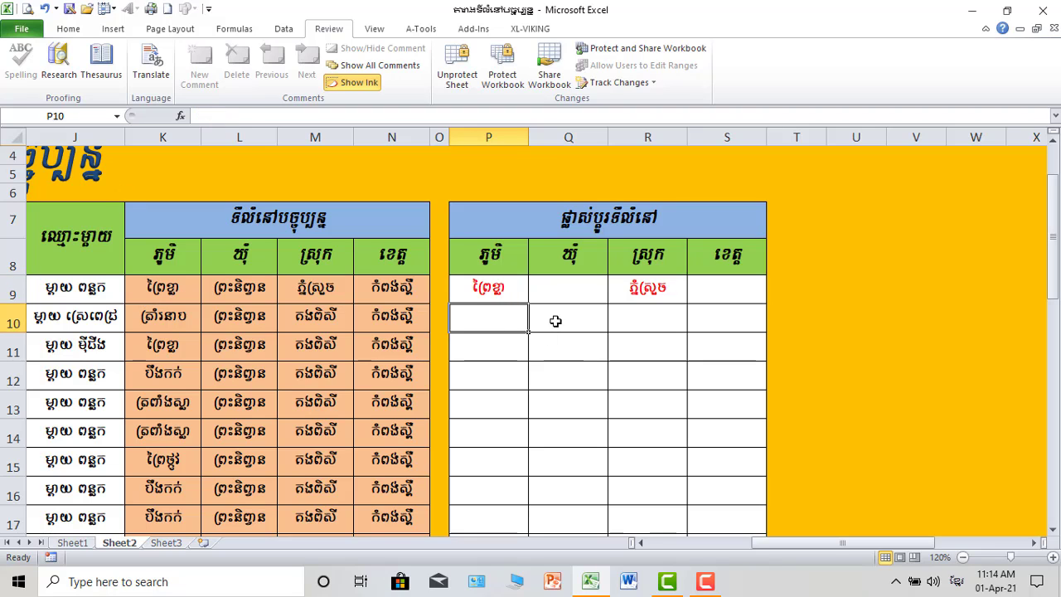
Step: Check the current village in K9, try to edit that locked cell, and inspect neighbouring formula cells for hidden formulas
scroll(601, 335, left, 1)
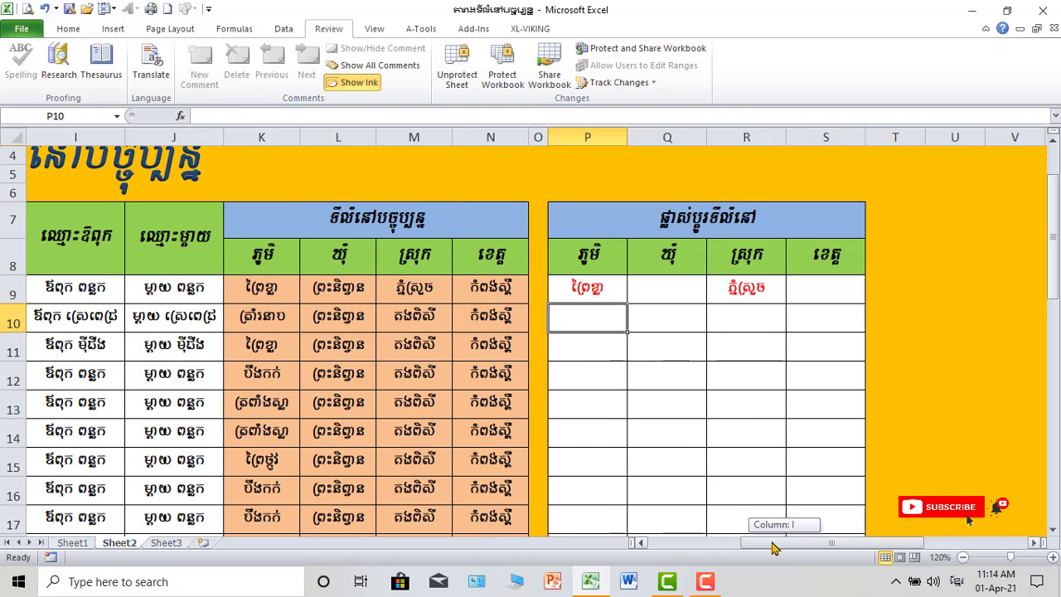
click(597, 288)
click(278, 289)
double_click(278, 289)
click(536, 345)
key(Right)
click(416, 311)
click(476, 321)
click(474, 375)
click(342, 402)
click(280, 349)
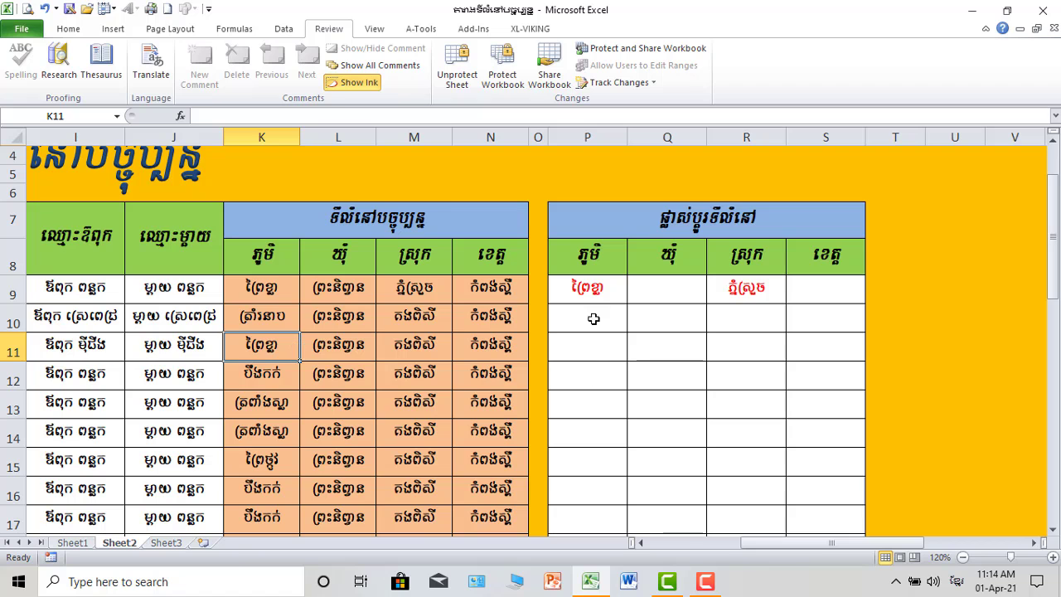
Step: Clear the replacement village from the change-of-residence cell P9
click(600, 289)
key(BackSpace)
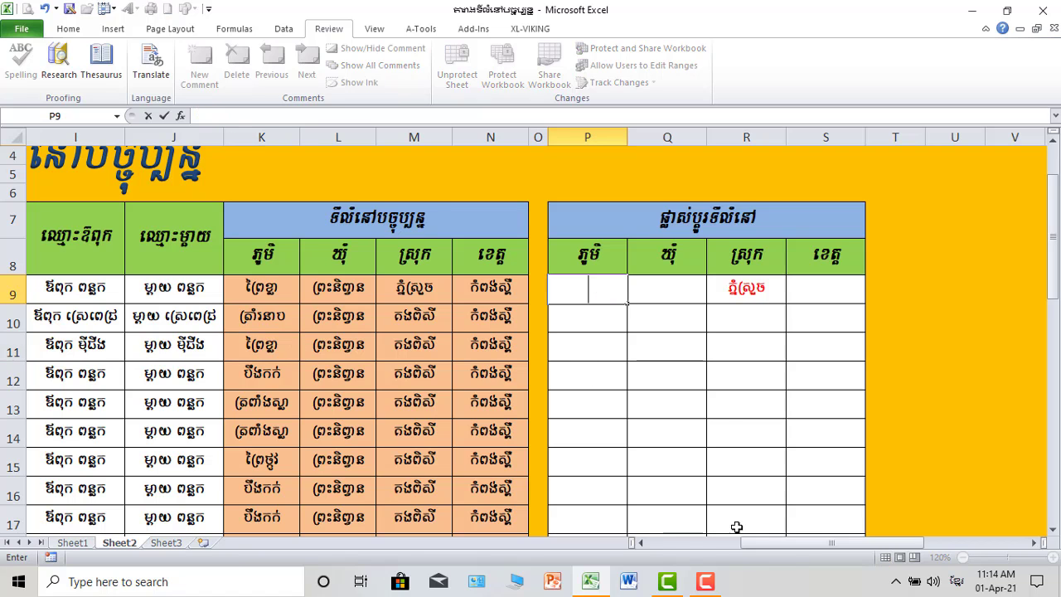
drag(796, 544, 713, 538)
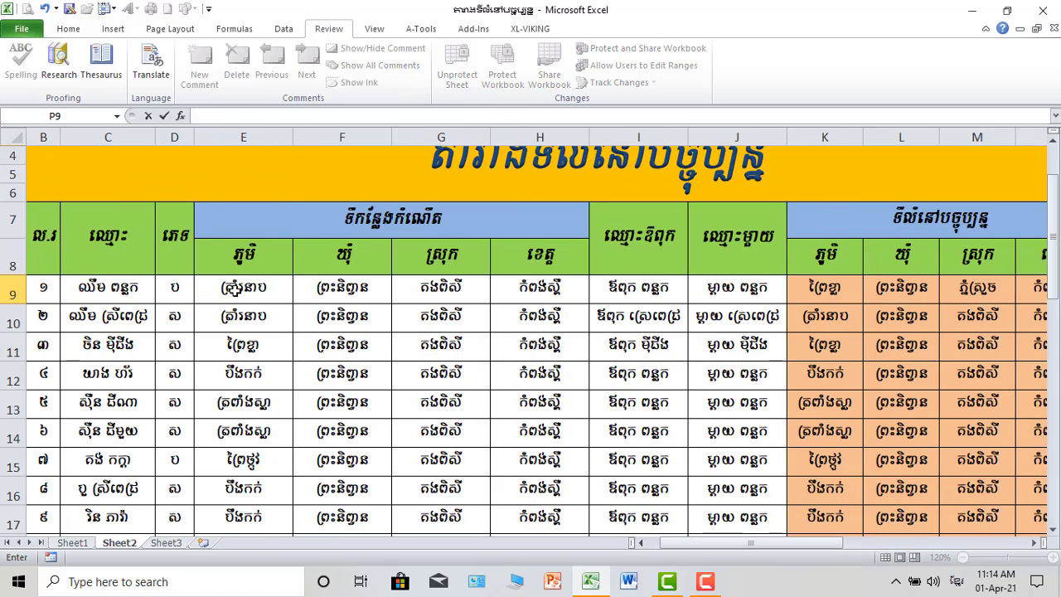
click(238, 288)
Step: Open the name in C10 for editing to test that the name column accepts changes
click(125, 288)
double_click(126, 316)
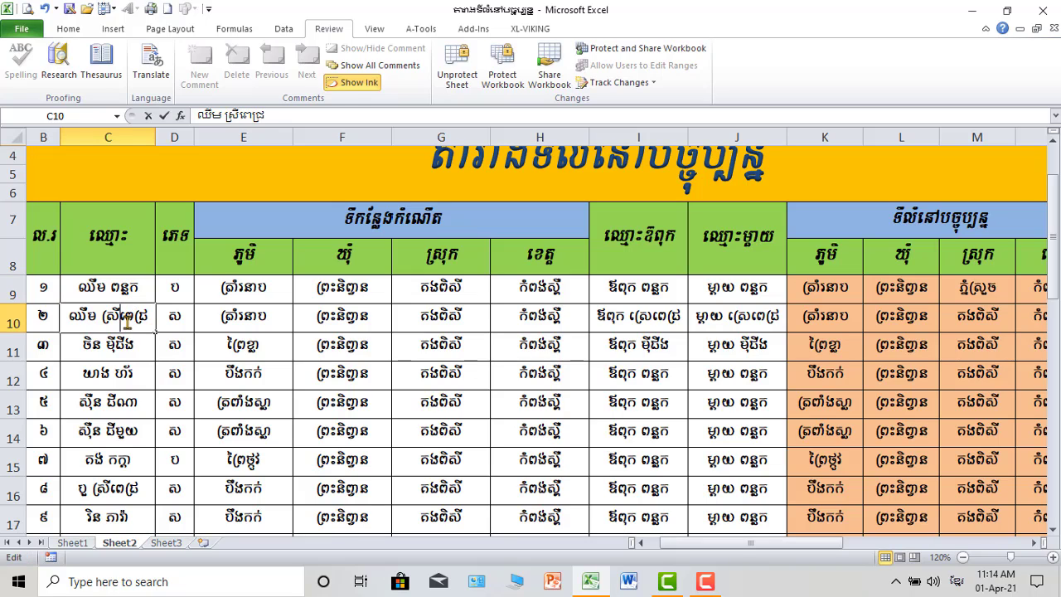
drag(146, 315, 121, 309)
click(135, 323)
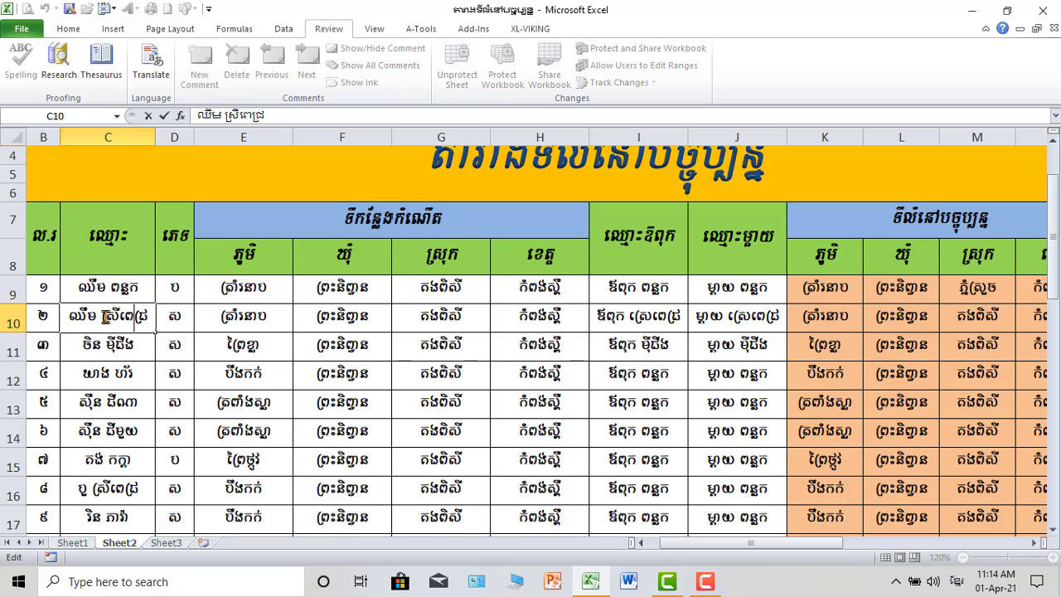
mouse_move(148, 323)
mouse_down()
mouse_move(122, 315)
mouse_move(147, 303)
mouse_up()
Step: Delete the name in C9 as an editing test and undo the deletion
click(120, 292)
double_click(85, 286)
key(Delete)
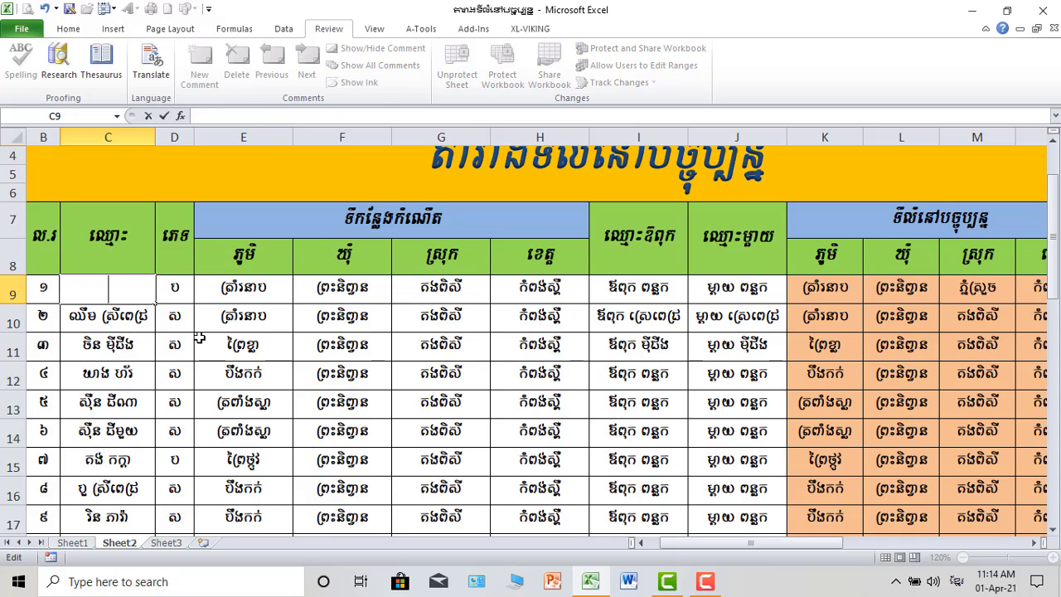
click(153, 348)
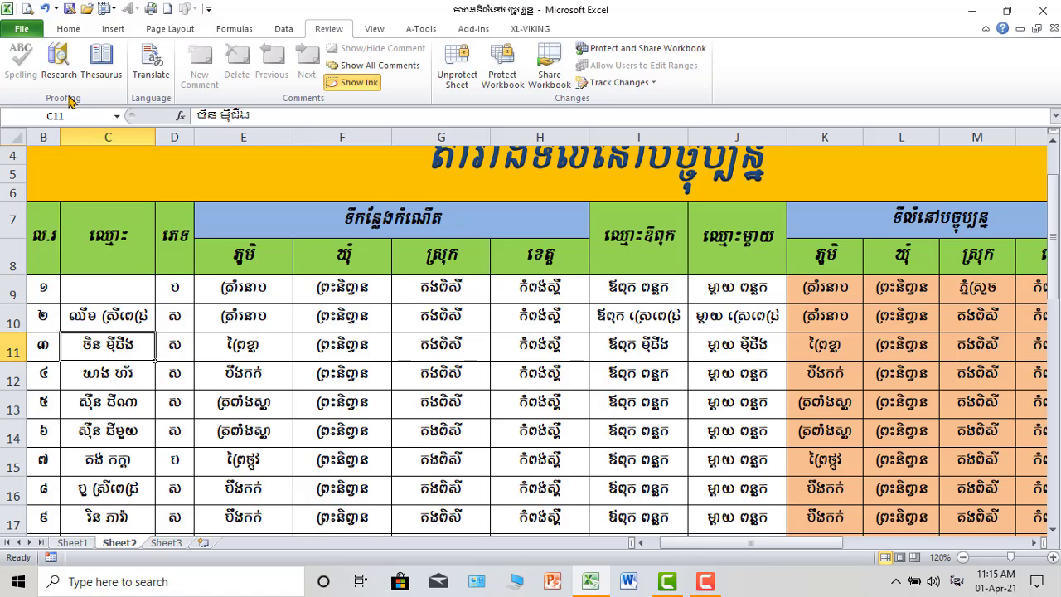
click(44, 9)
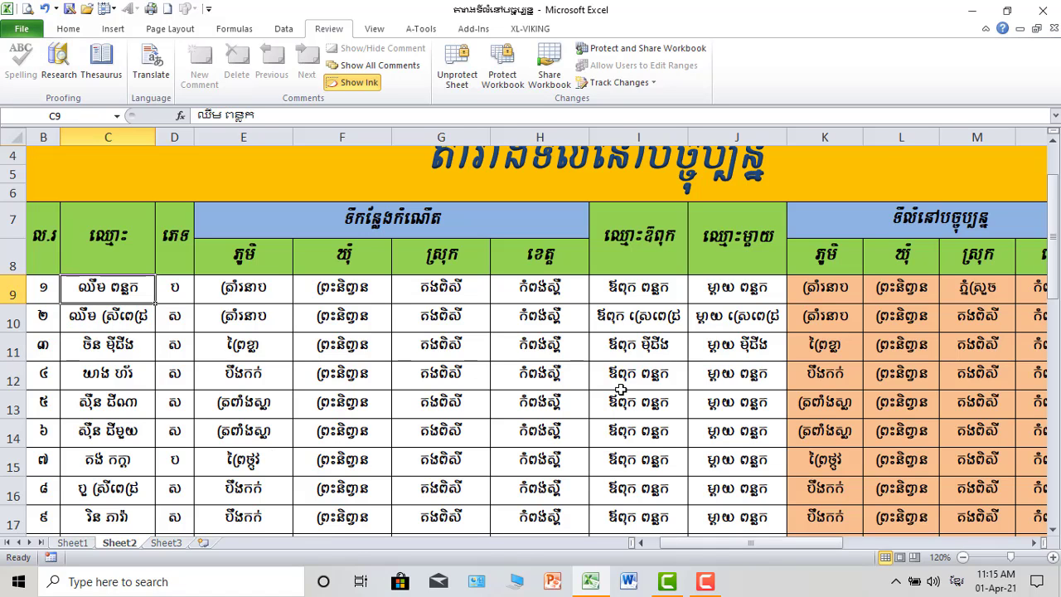
Step: Look over the protected table from the birthplace columns to the change-of-residence columns, finishing at the commune cell Q9
scroll(619, 390, down, 2)
mouse_move(687, 543)
mouse_down()
mouse_move(711, 543)
mouse_move(675, 544)
mouse_move(680, 527)
mouse_up()
scroll(819, 489, up, 3)
drag(788, 544, 891, 544)
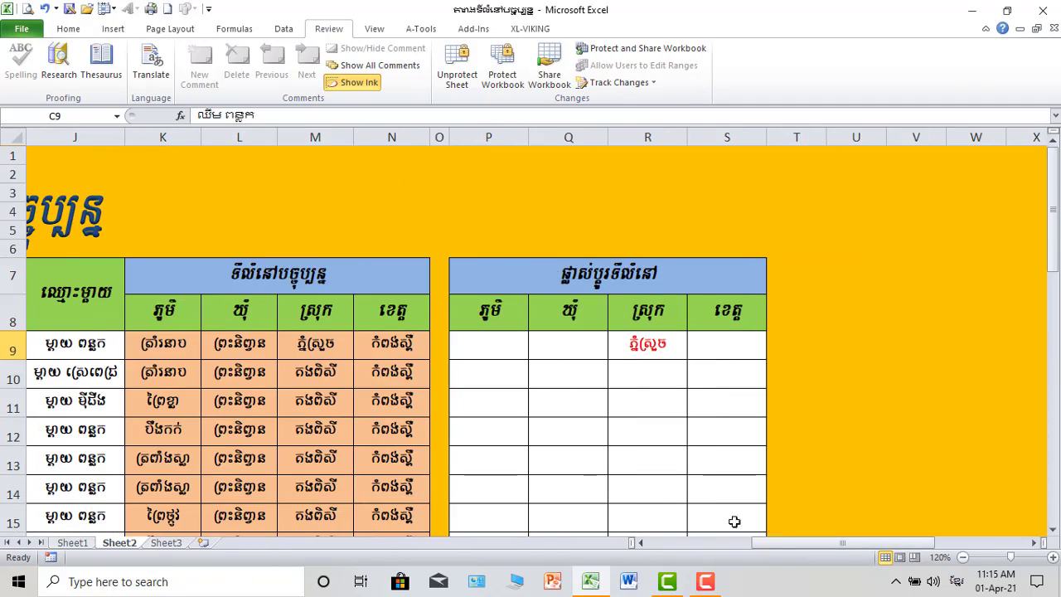
drag(783, 544, 705, 544)
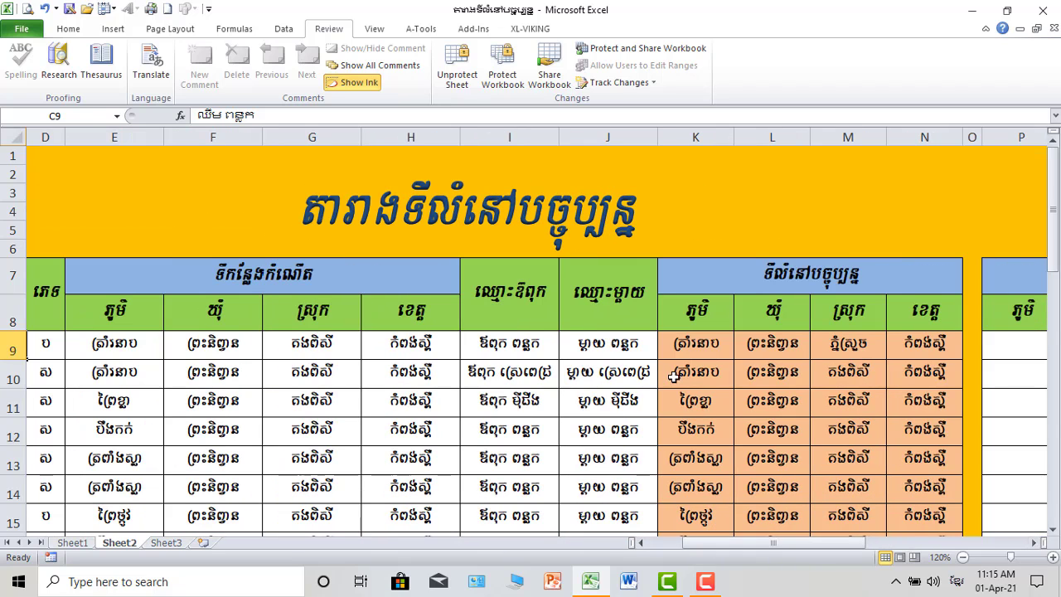
drag(849, 545, 862, 545)
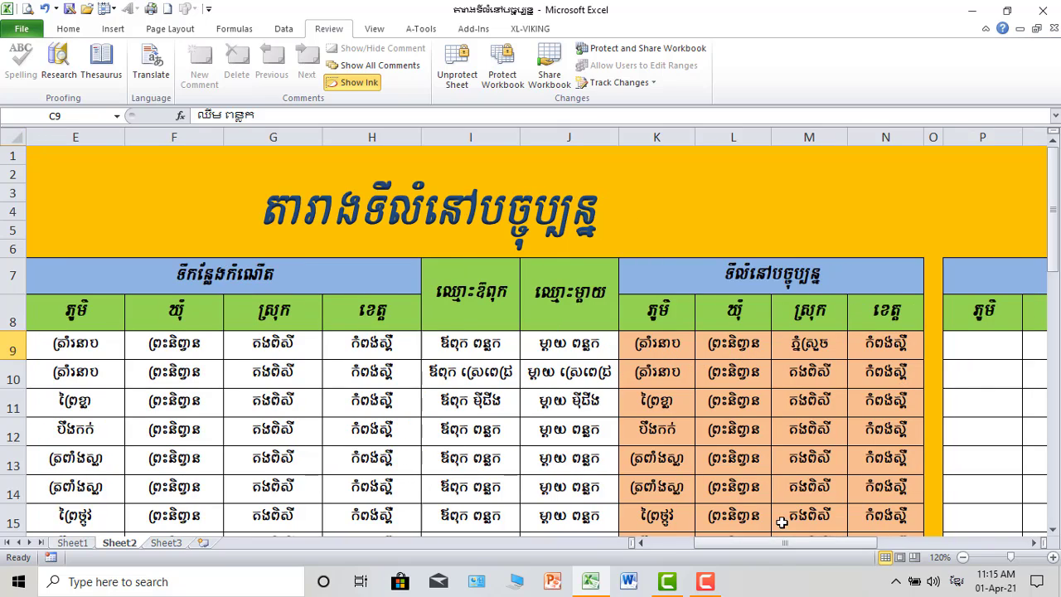
drag(782, 545, 830, 545)
click(661, 352)
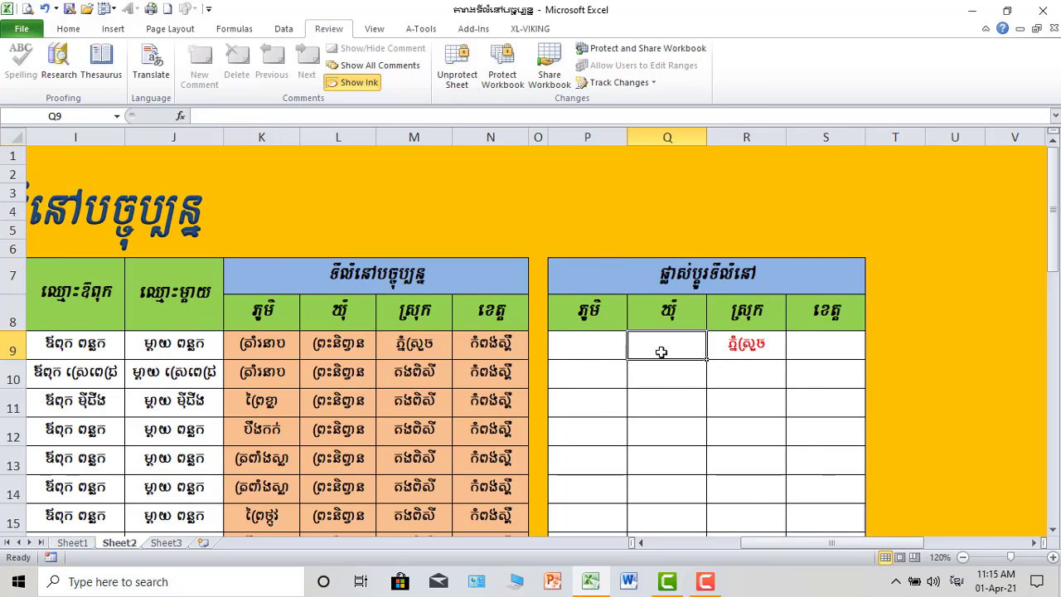
Step: Examine the change-of-residence cells P9 and Q9 beside the parent-name and current-residence columns of row 9
click(595, 350)
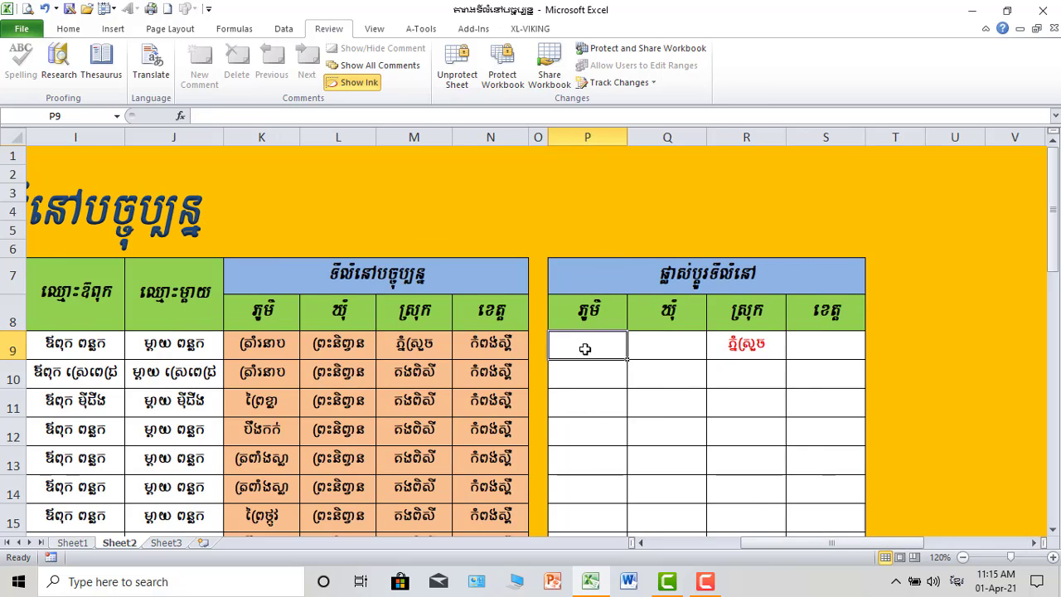
click(694, 355)
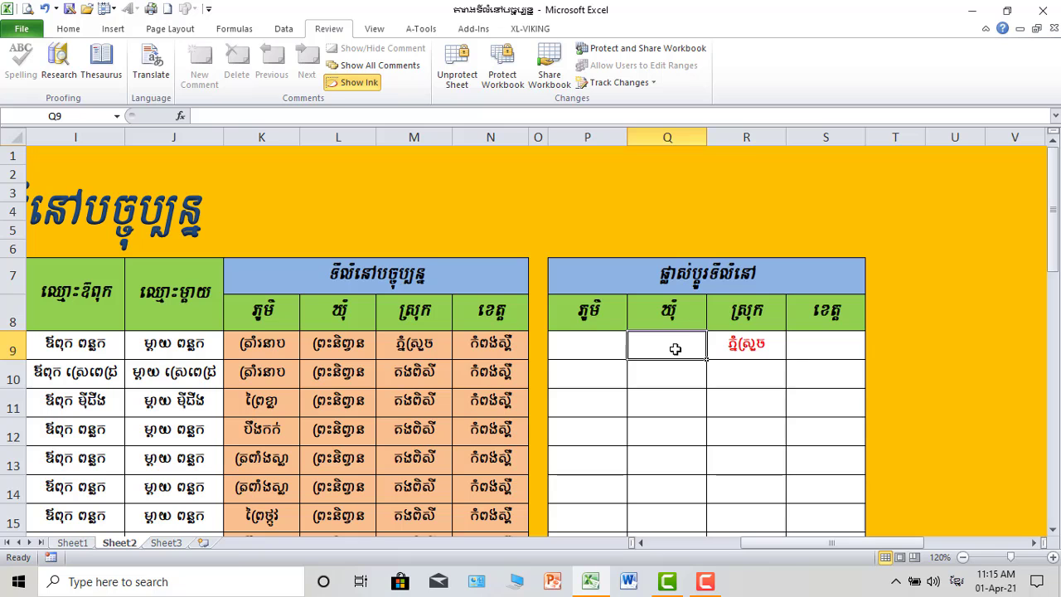
scroll(502, 437, down, 1)
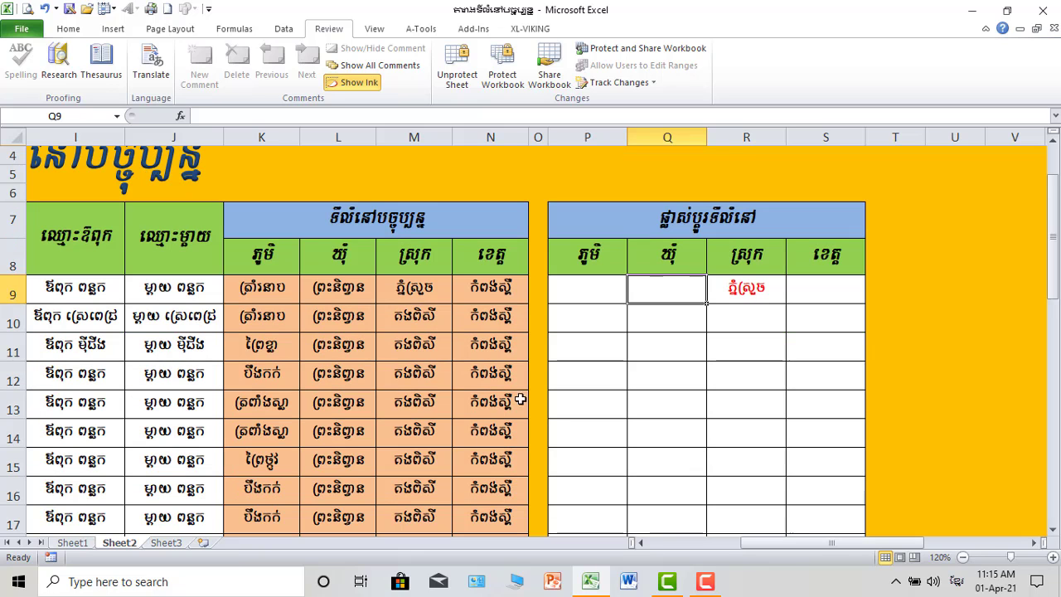
drag(757, 545, 733, 545)
key(Left)
key(Left)
key(Left)
key(Down)
key(Down)
key(Left)
key(Up)
key(Up)
key(Left)
key(Left)
click(783, 289)
click(854, 288)
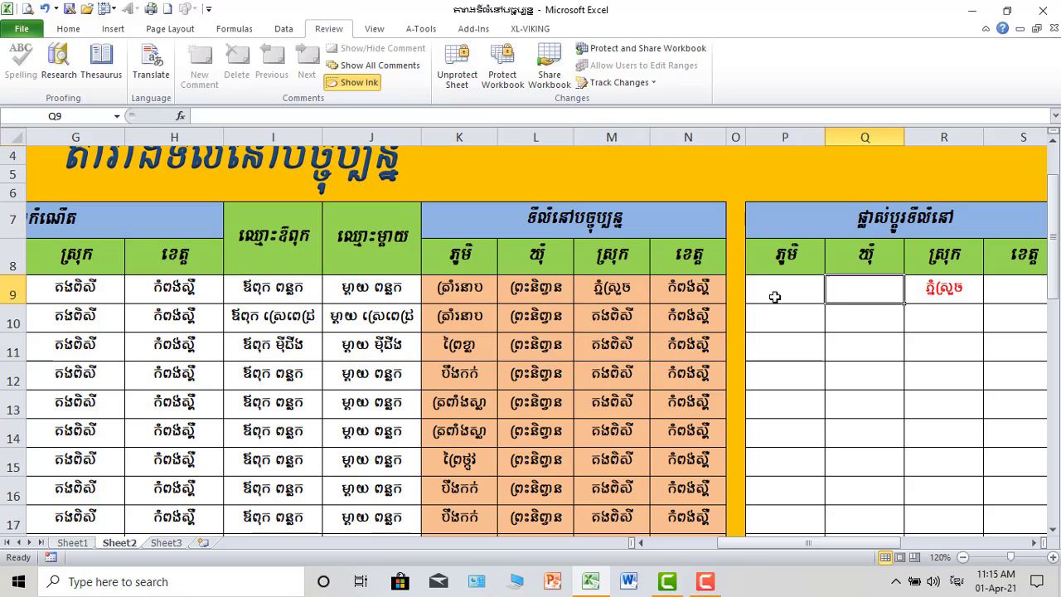
Step: Inspect the protected current-residence cells L9 to N9 to check whether their formulas are hidden
click(536, 287)
click(630, 289)
click(654, 300)
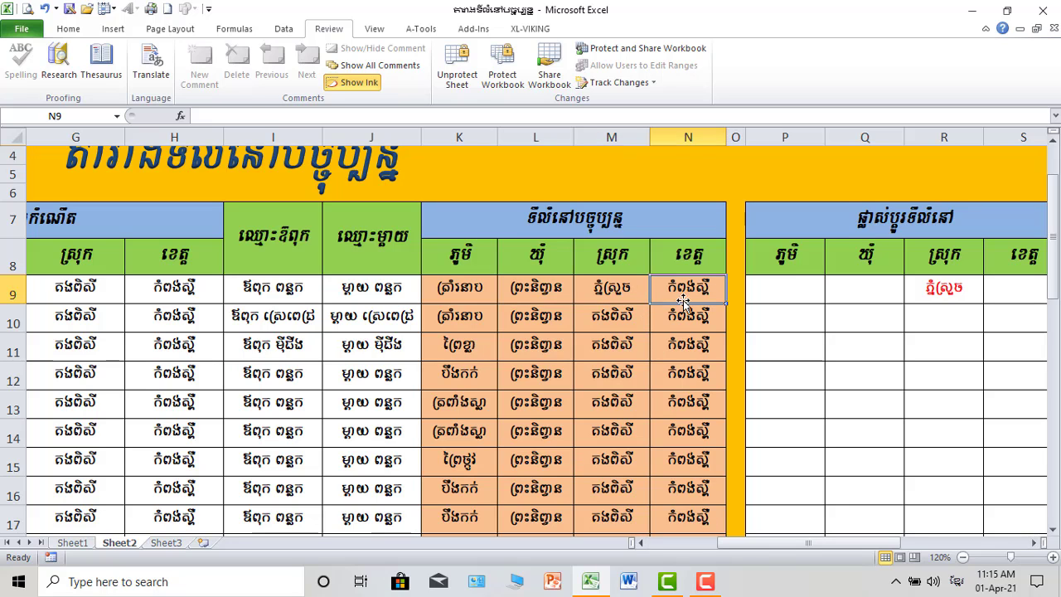
Step: Review the protected table's rows from the numbering and name columns across the birthplace and parent names to the current residence
drag(816, 546, 735, 547)
scroll(804, 443, up, 1)
scroll(808, 448, down, 1)
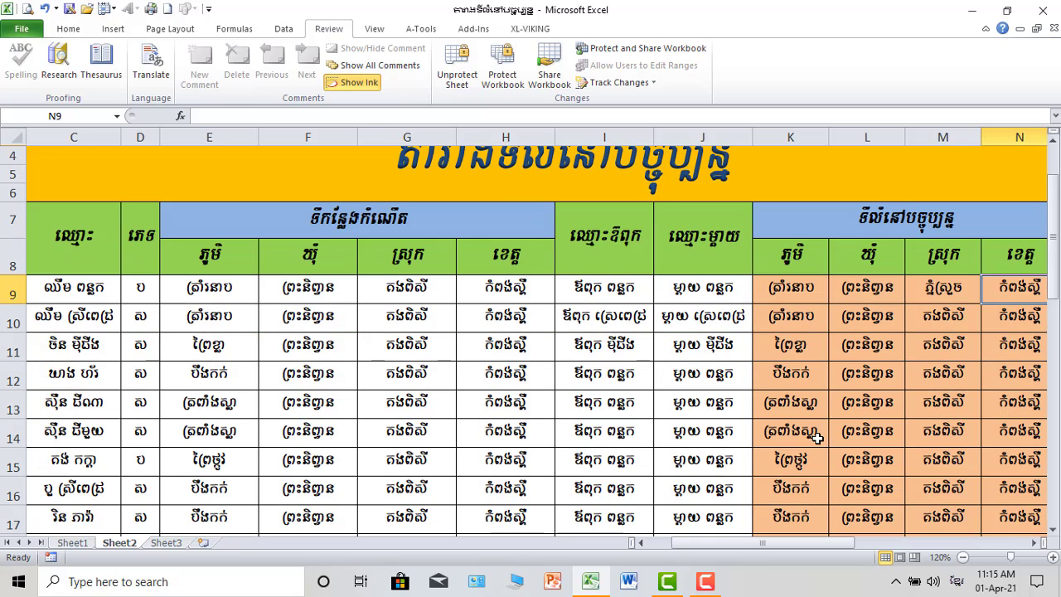
scroll(797, 494, up, 1)
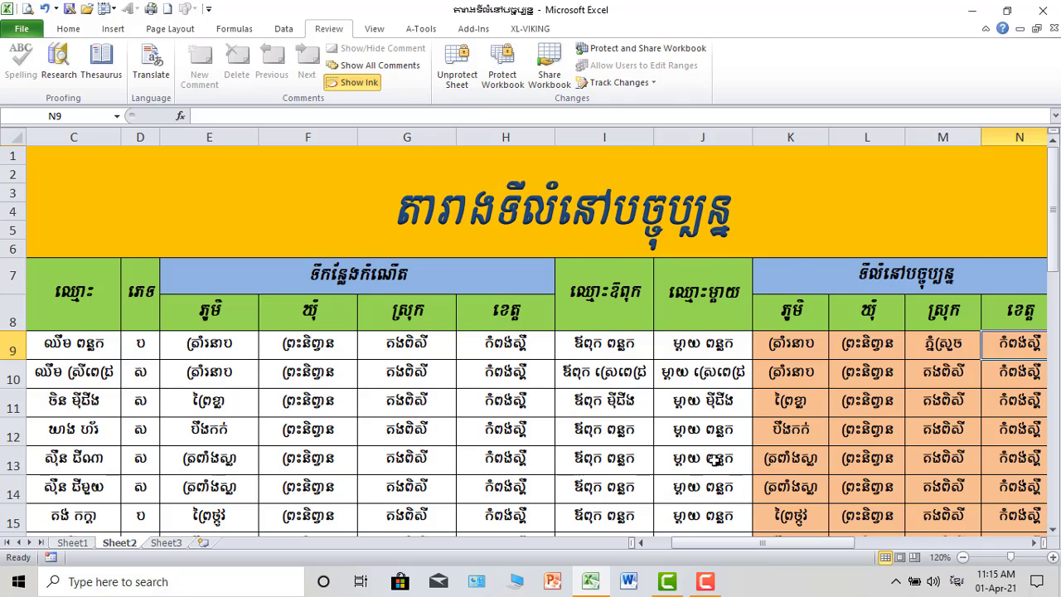
scroll(714, 459, down, 1)
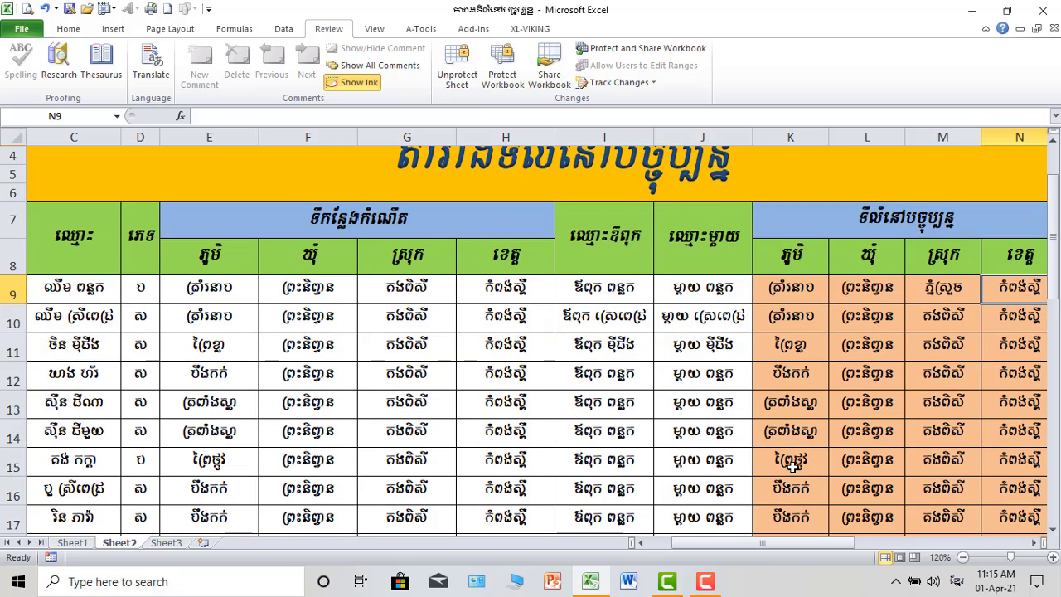
scroll(792, 466, up, 1)
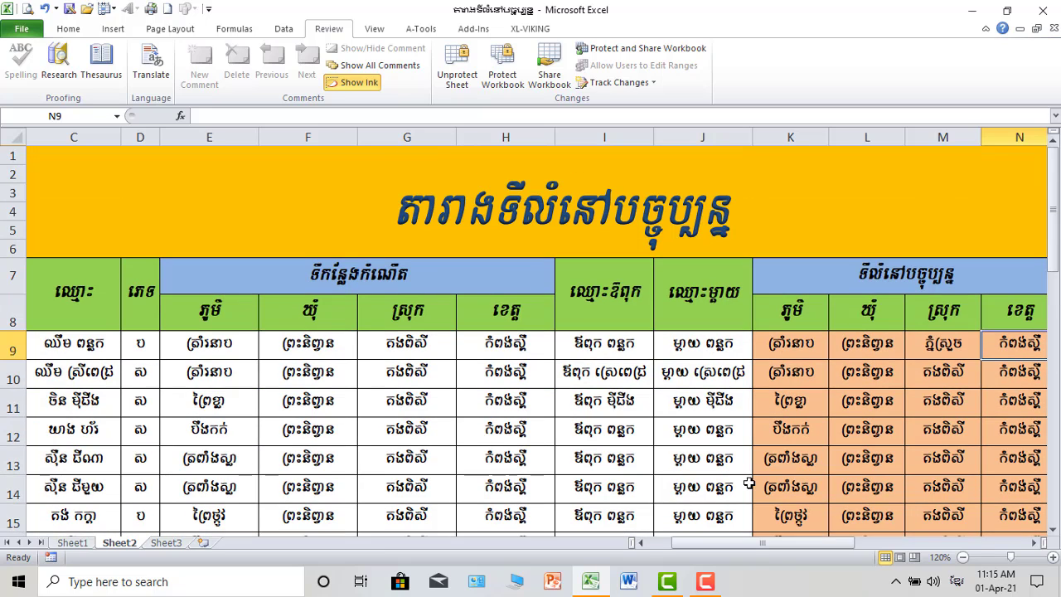
drag(795, 545, 764, 546)
scroll(814, 465, down, 1)
scroll(820, 468, up, 1)
drag(828, 544, 805, 545)
scroll(811, 443, down, 6)
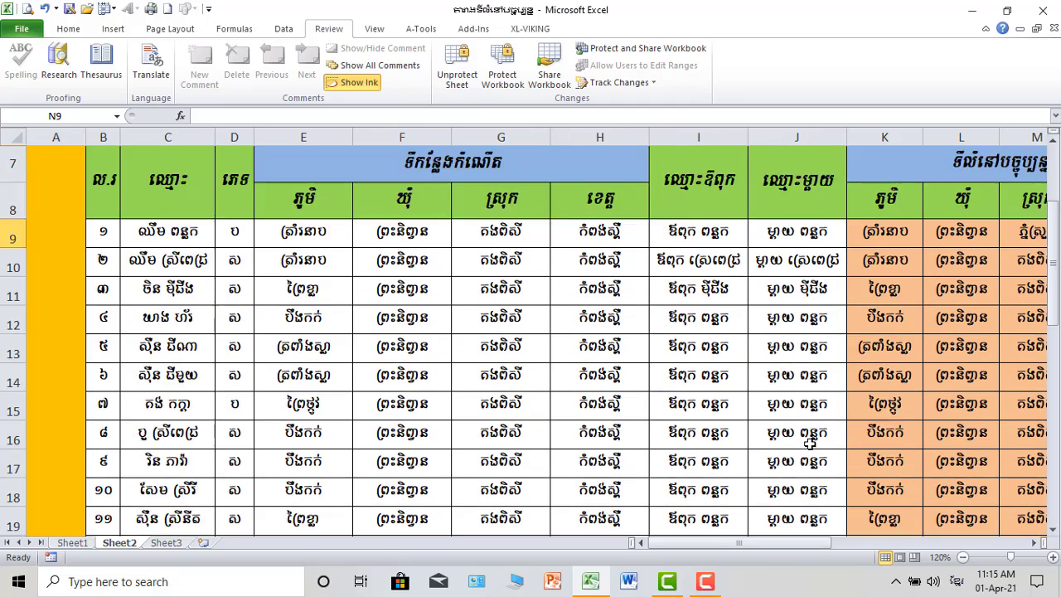
scroll(804, 445, down, 2)
scroll(796, 444, up, 2)
drag(781, 545, 820, 546)
scroll(721, 485, up, 6)
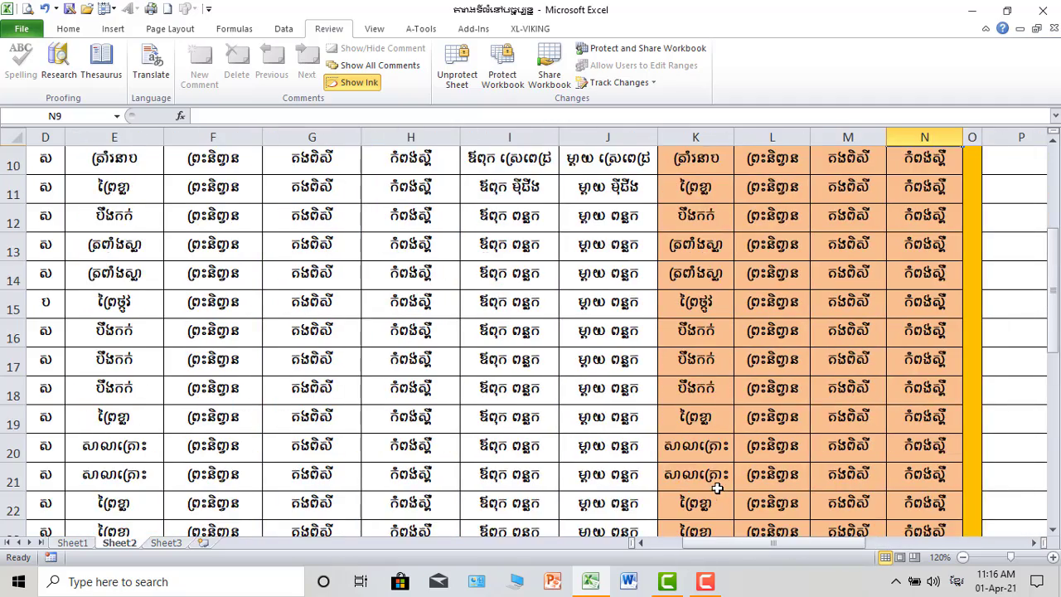
scroll(733, 487, down, 2)
scroll(740, 462, up, 2)
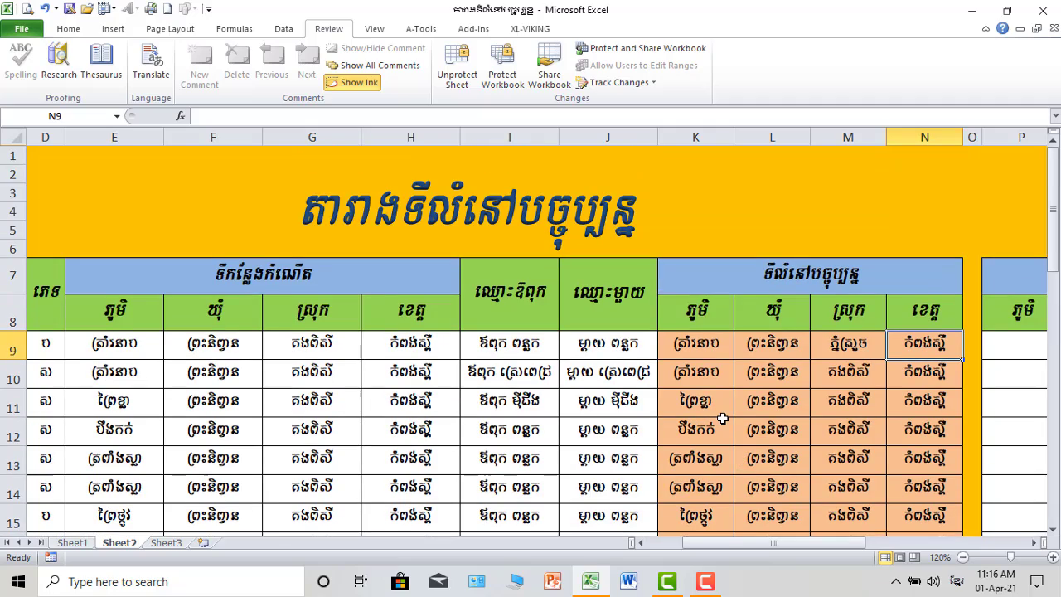